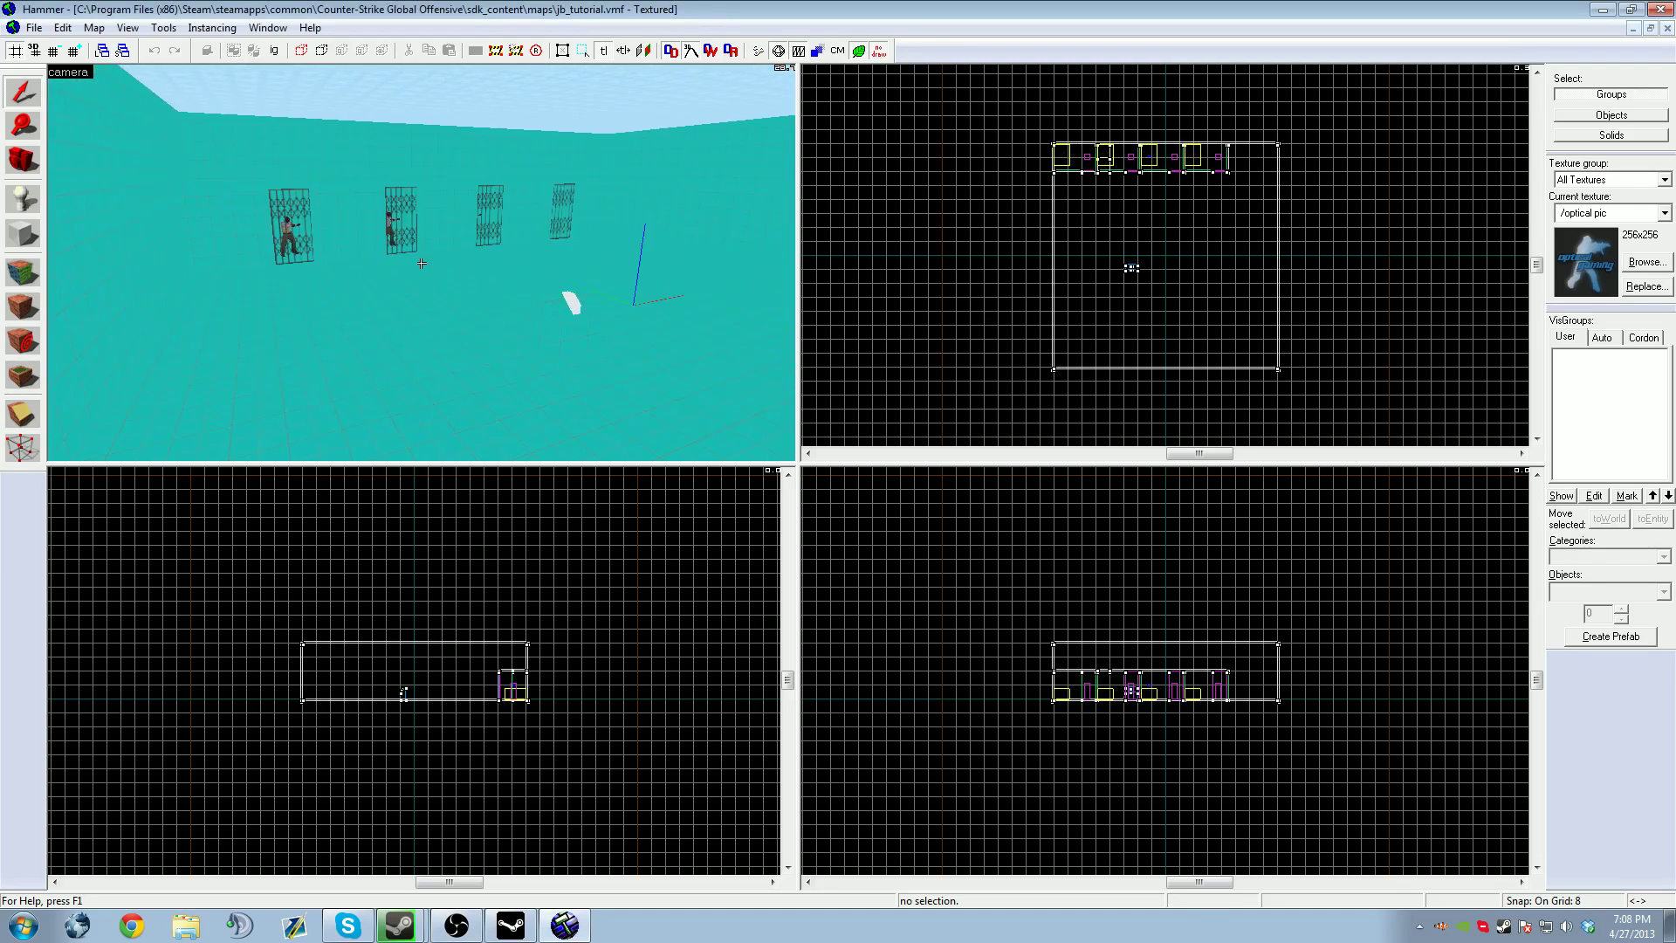
Look around the large room and the row of barred cells in the 3D view
{"action": "key", "text": "d"}
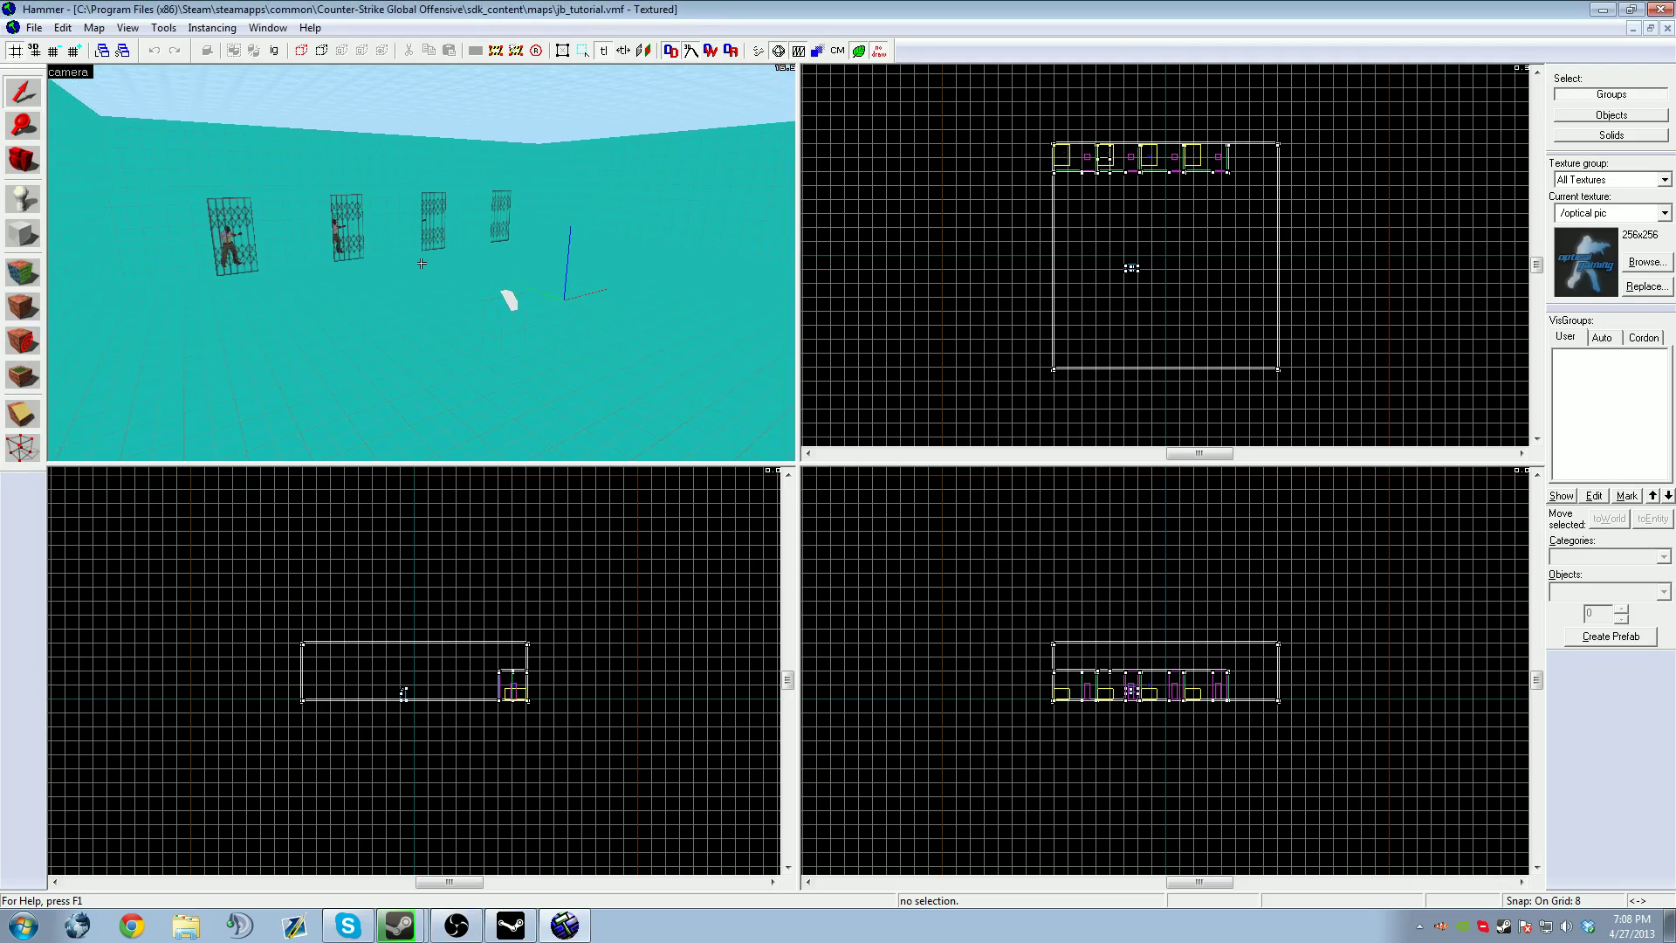
{"action": "key", "text": "Left"}
{"action": "key", "text": "Up"}
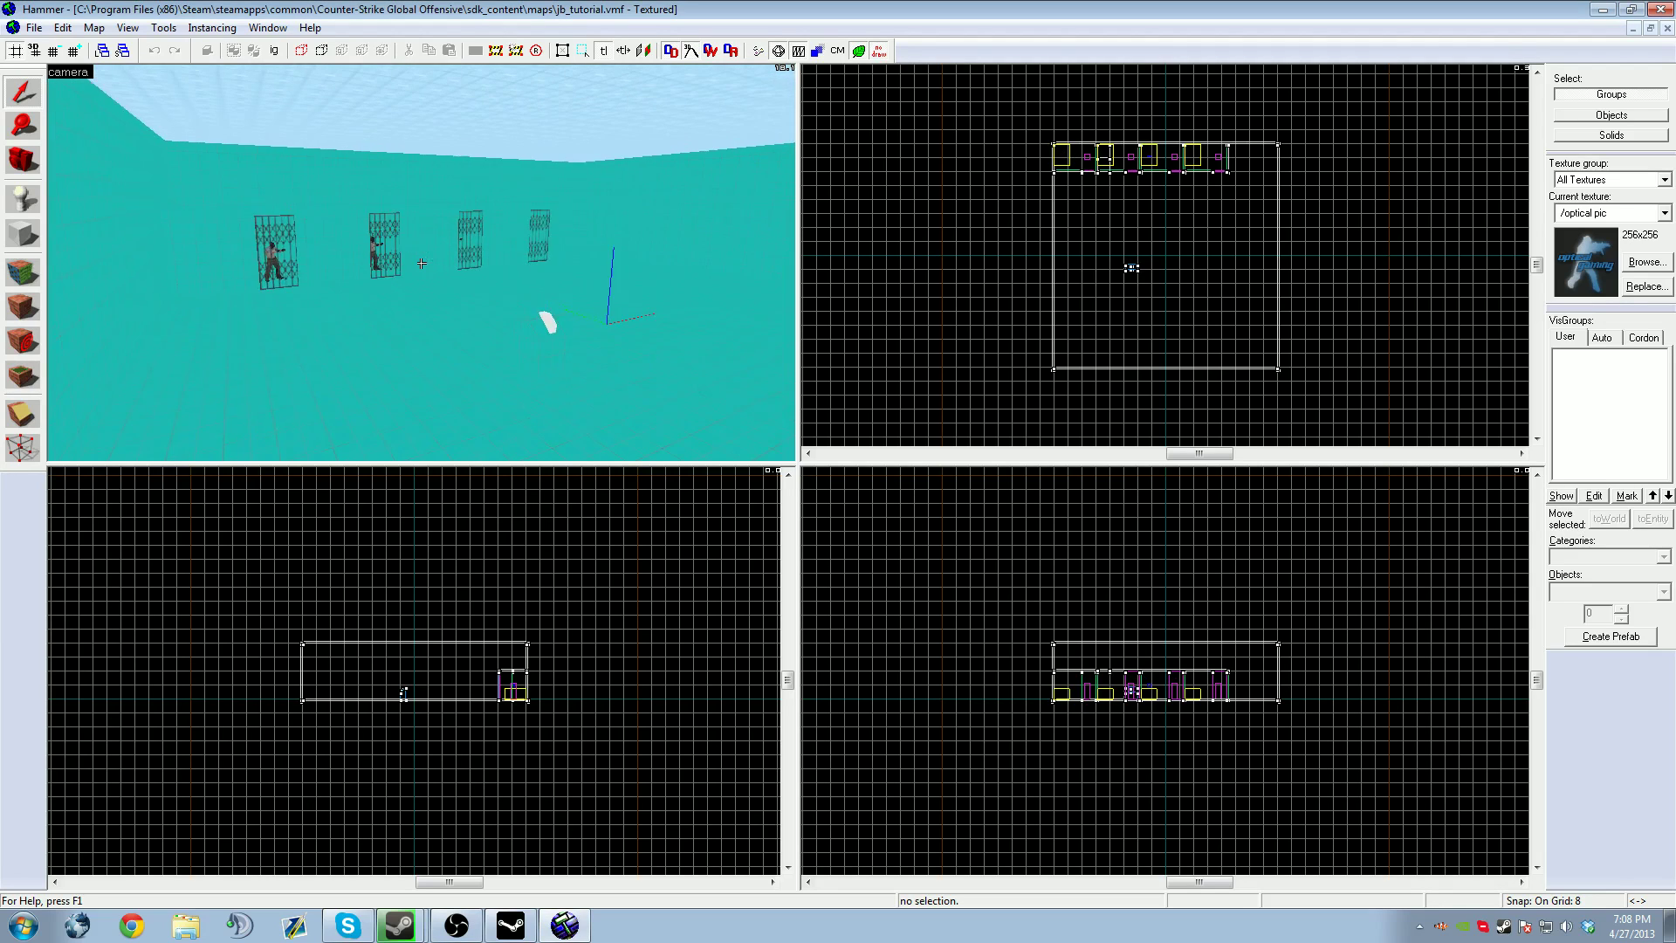
{"action": "key", "text": "Left"}
{"action": "key", "text": "Down"}
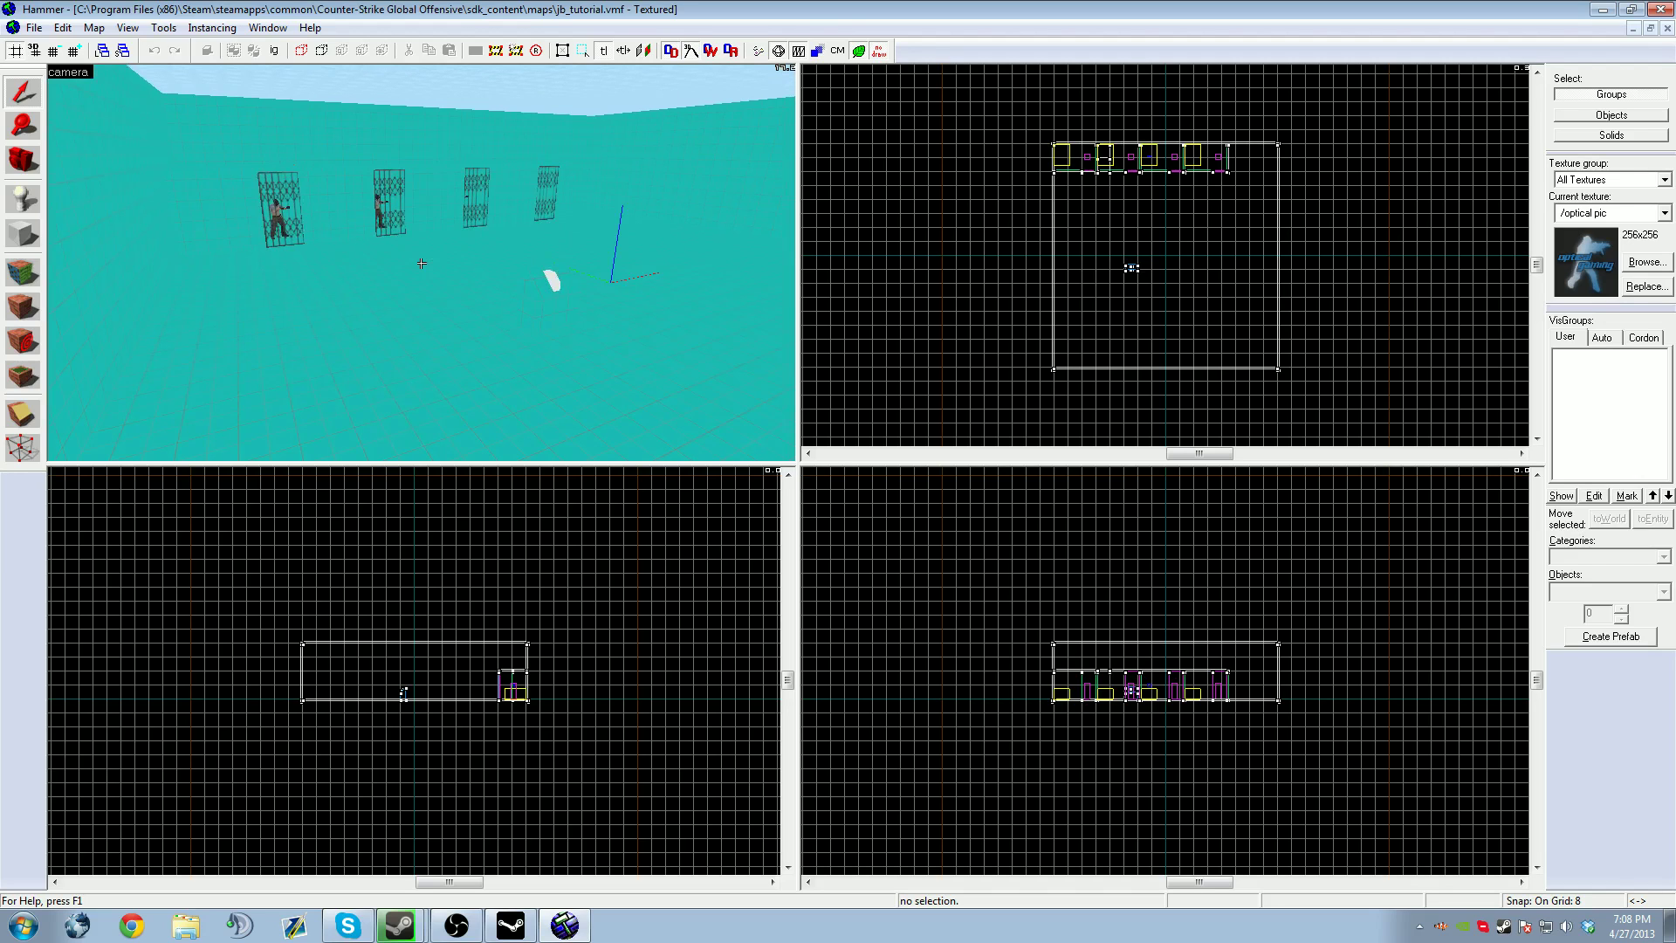
{"action": "key", "text": "w"}
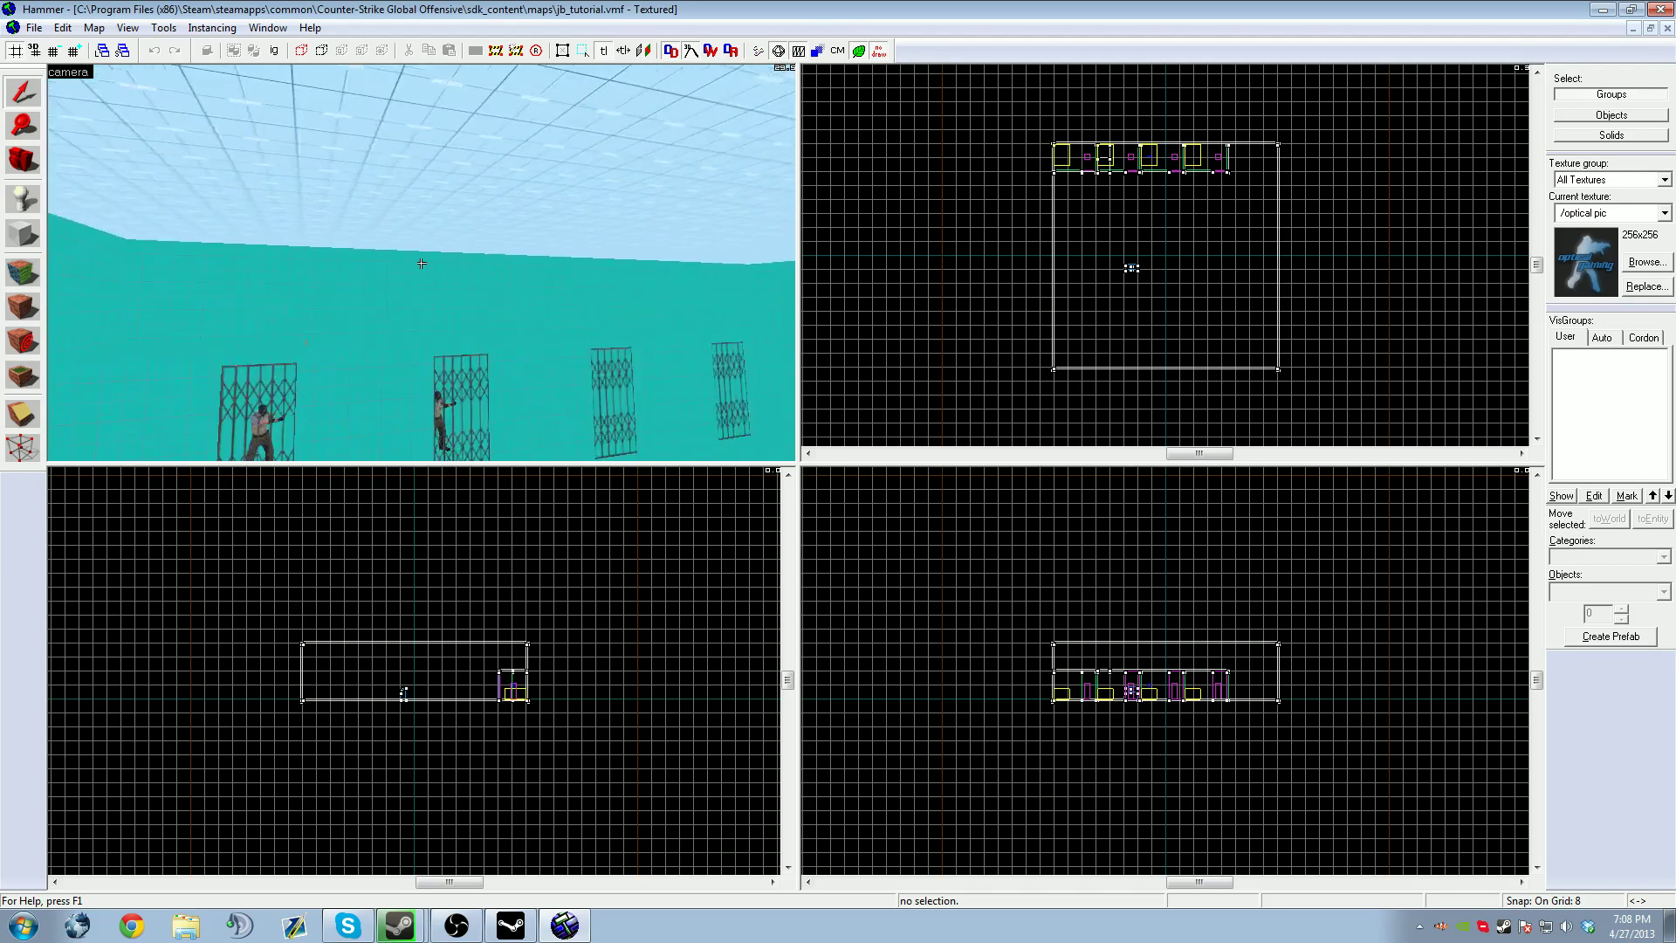
{"action": "key", "text": "w"}
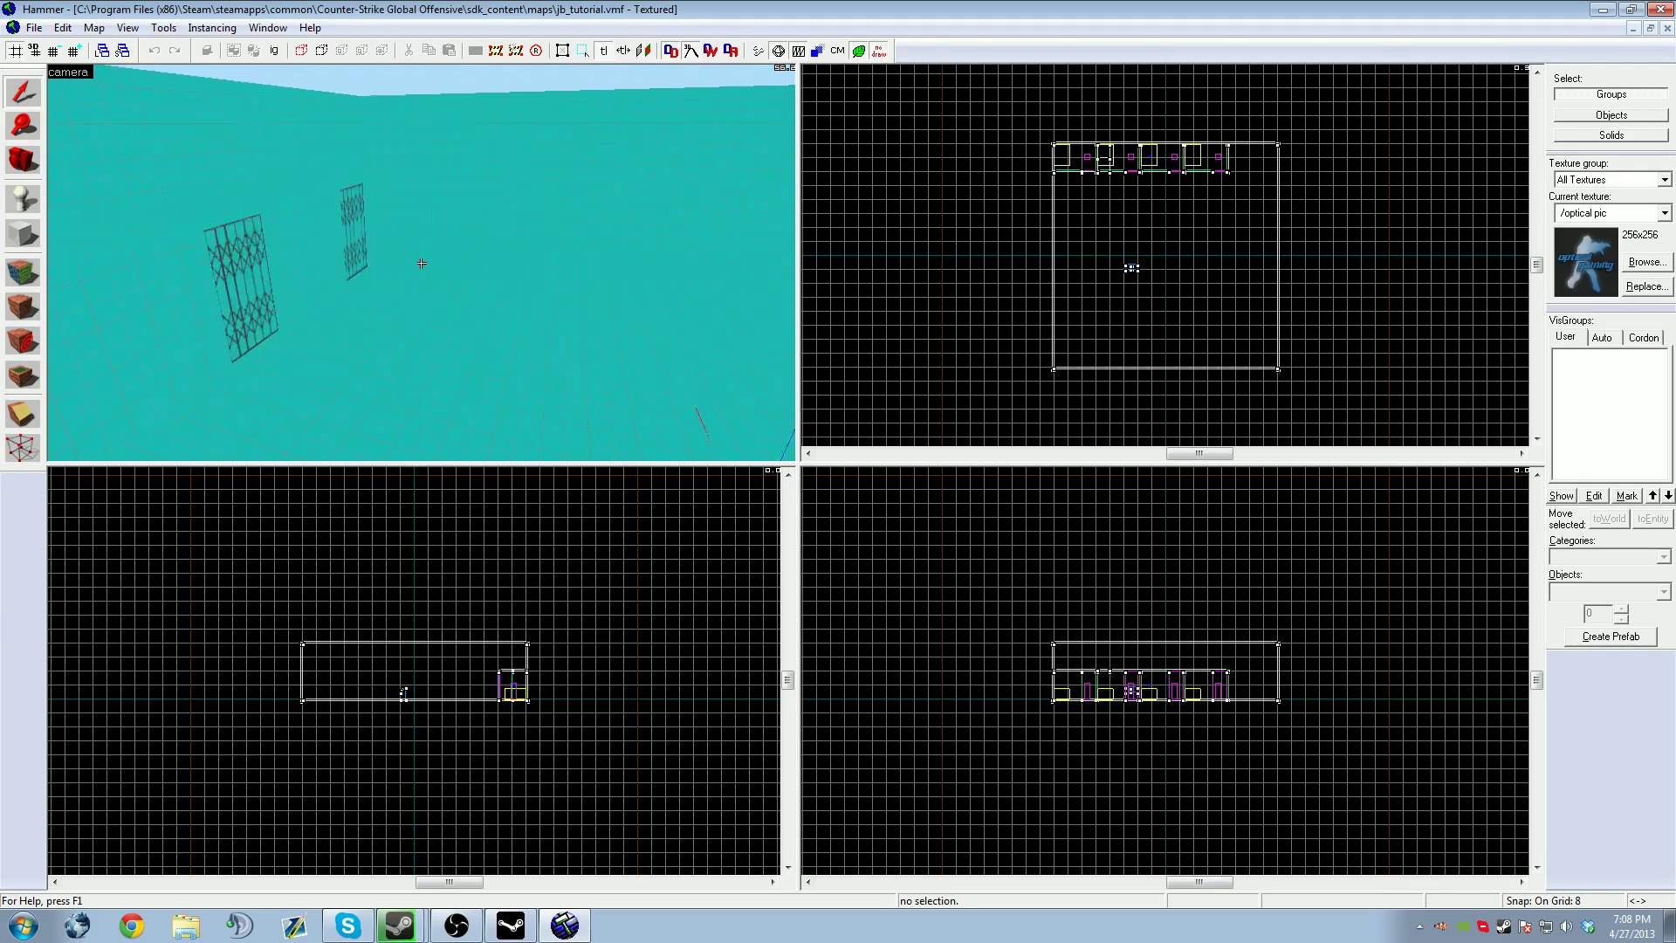
{"action": "key", "text": "s"}
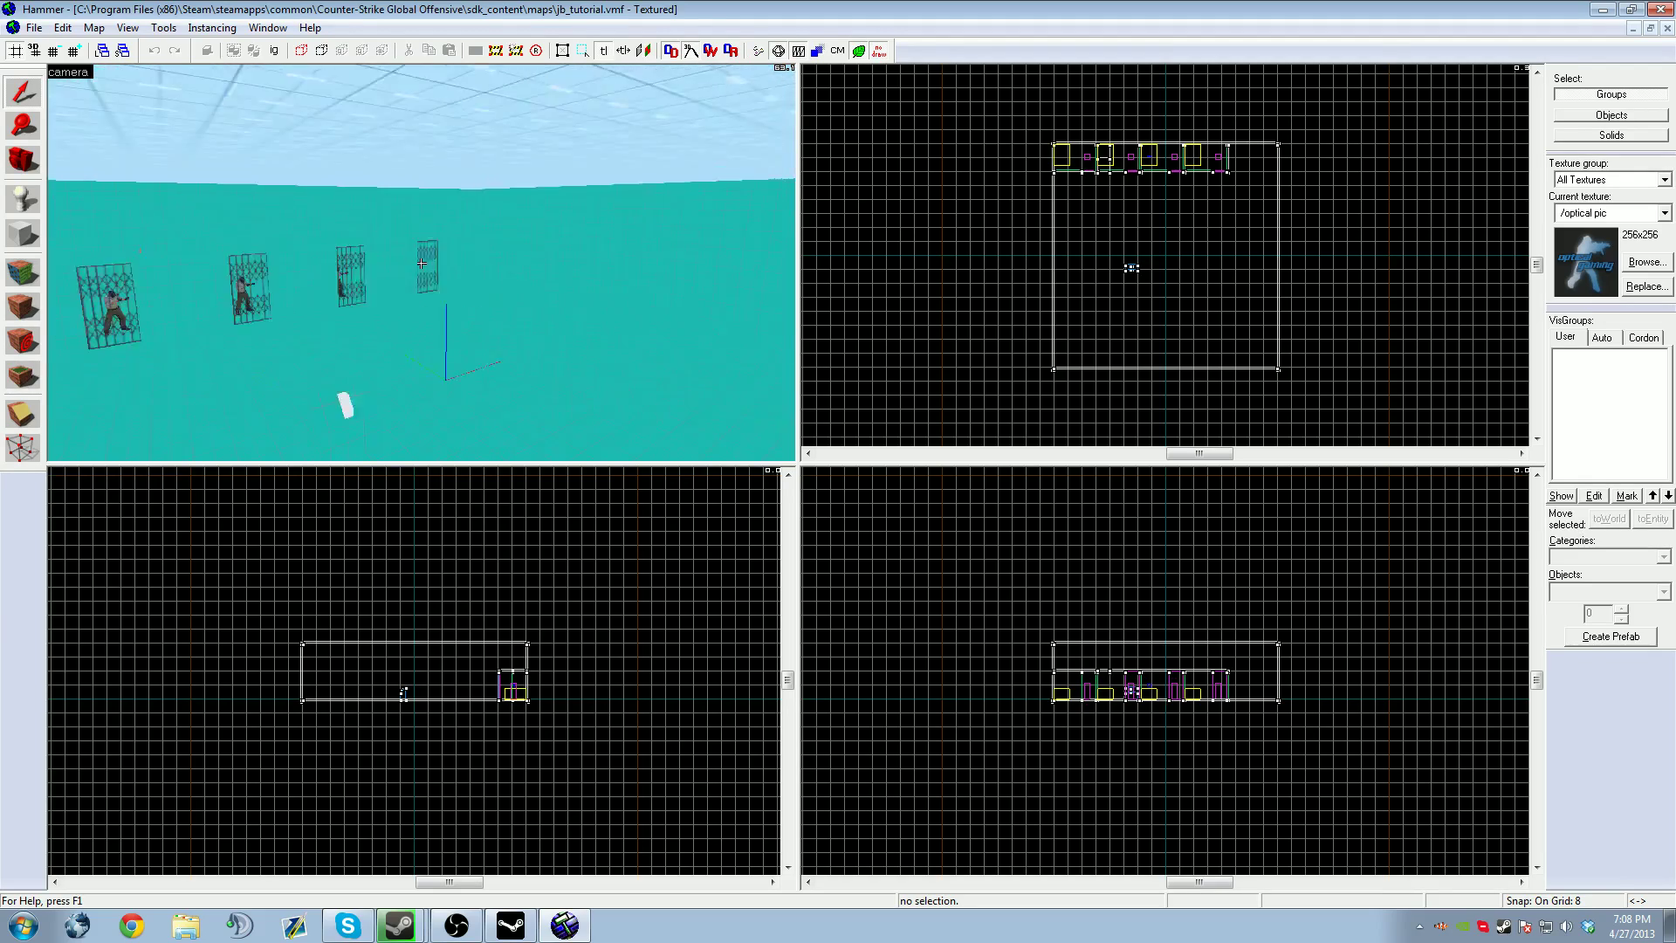
{"action": "key", "text": "s"}
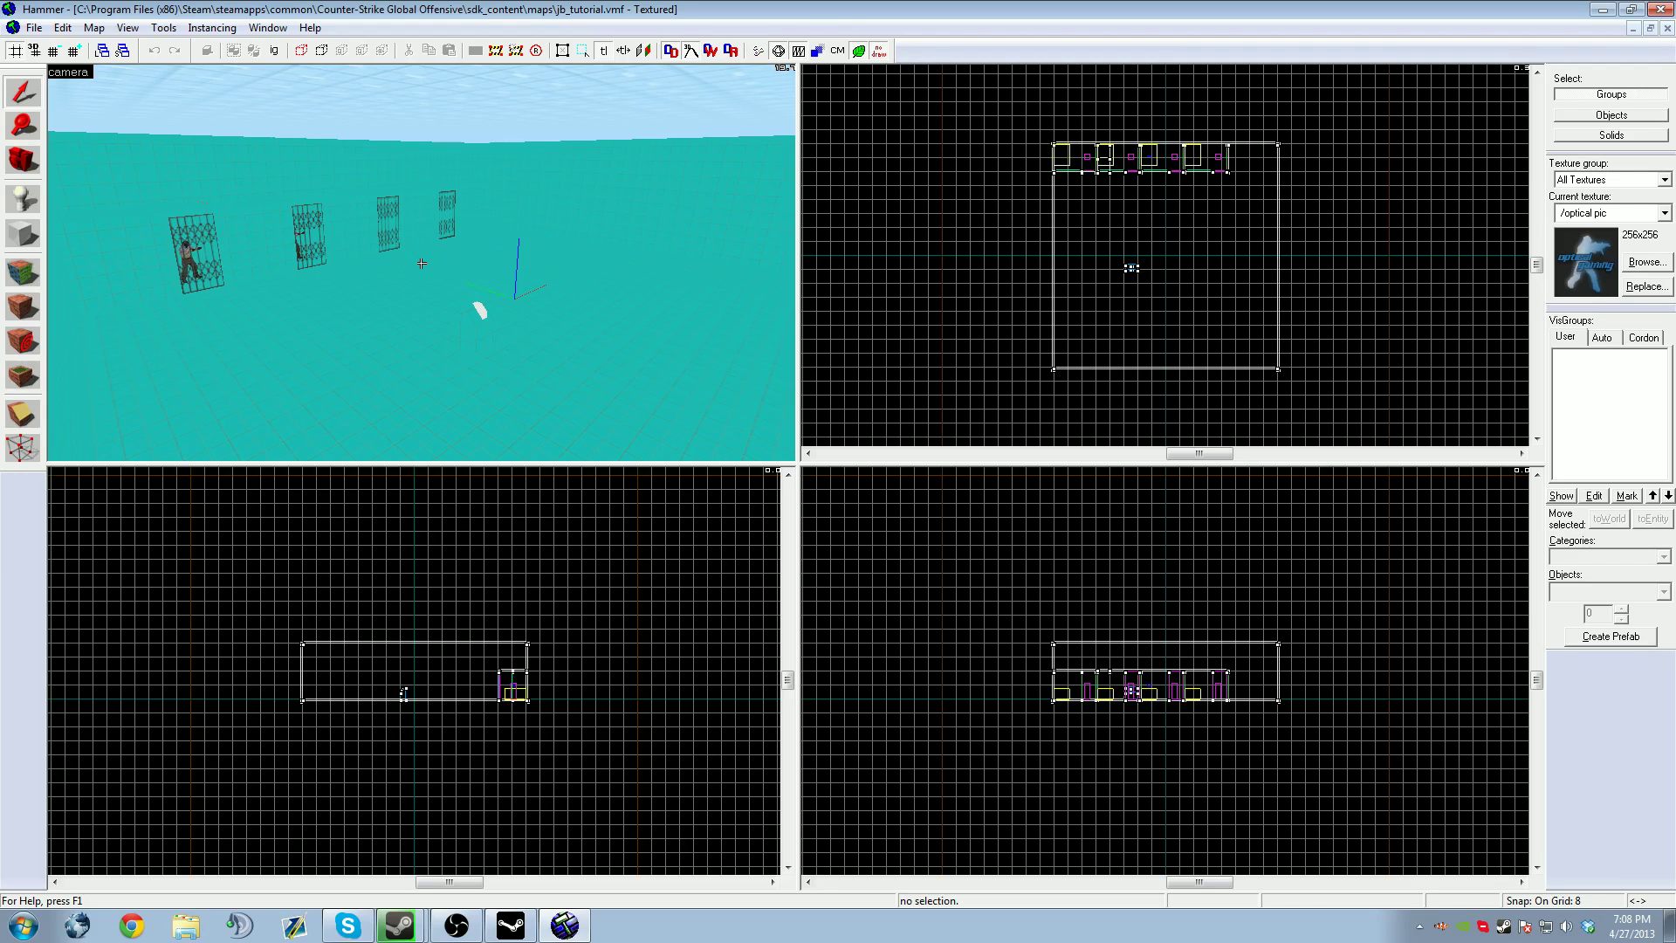
{"action": "key", "text": "w"}
{"action": "key", "text": "a"}
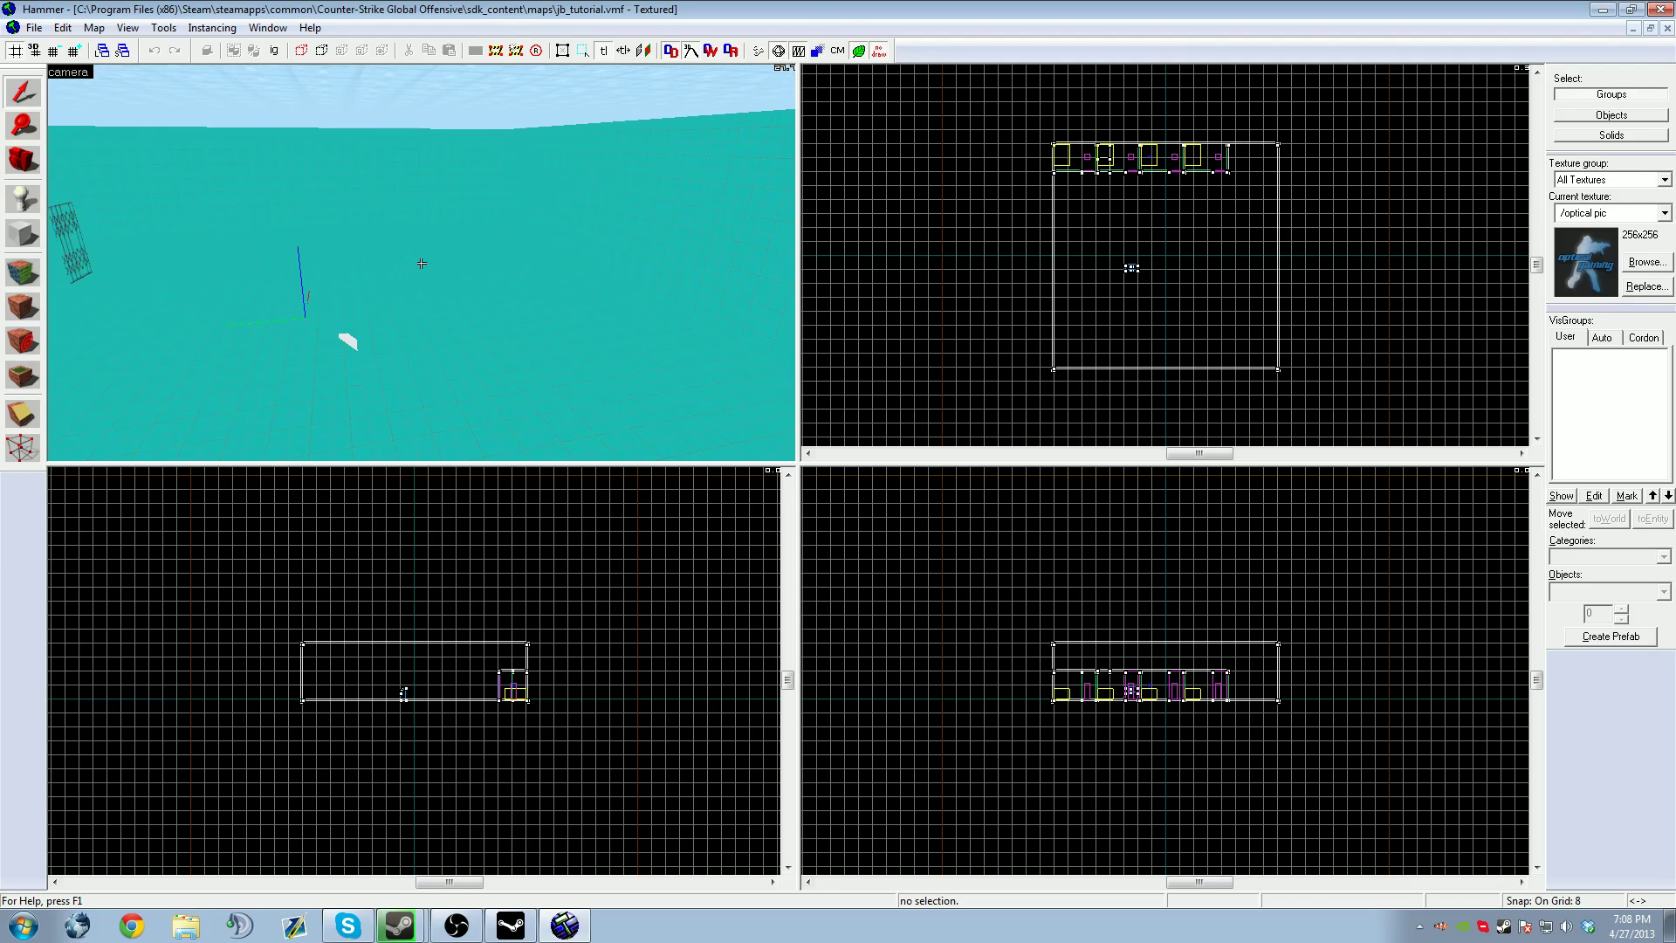
{"action": "key", "text": "Right"}
{"action": "key", "text": "z"}
{"action": "key", "text": "w"}
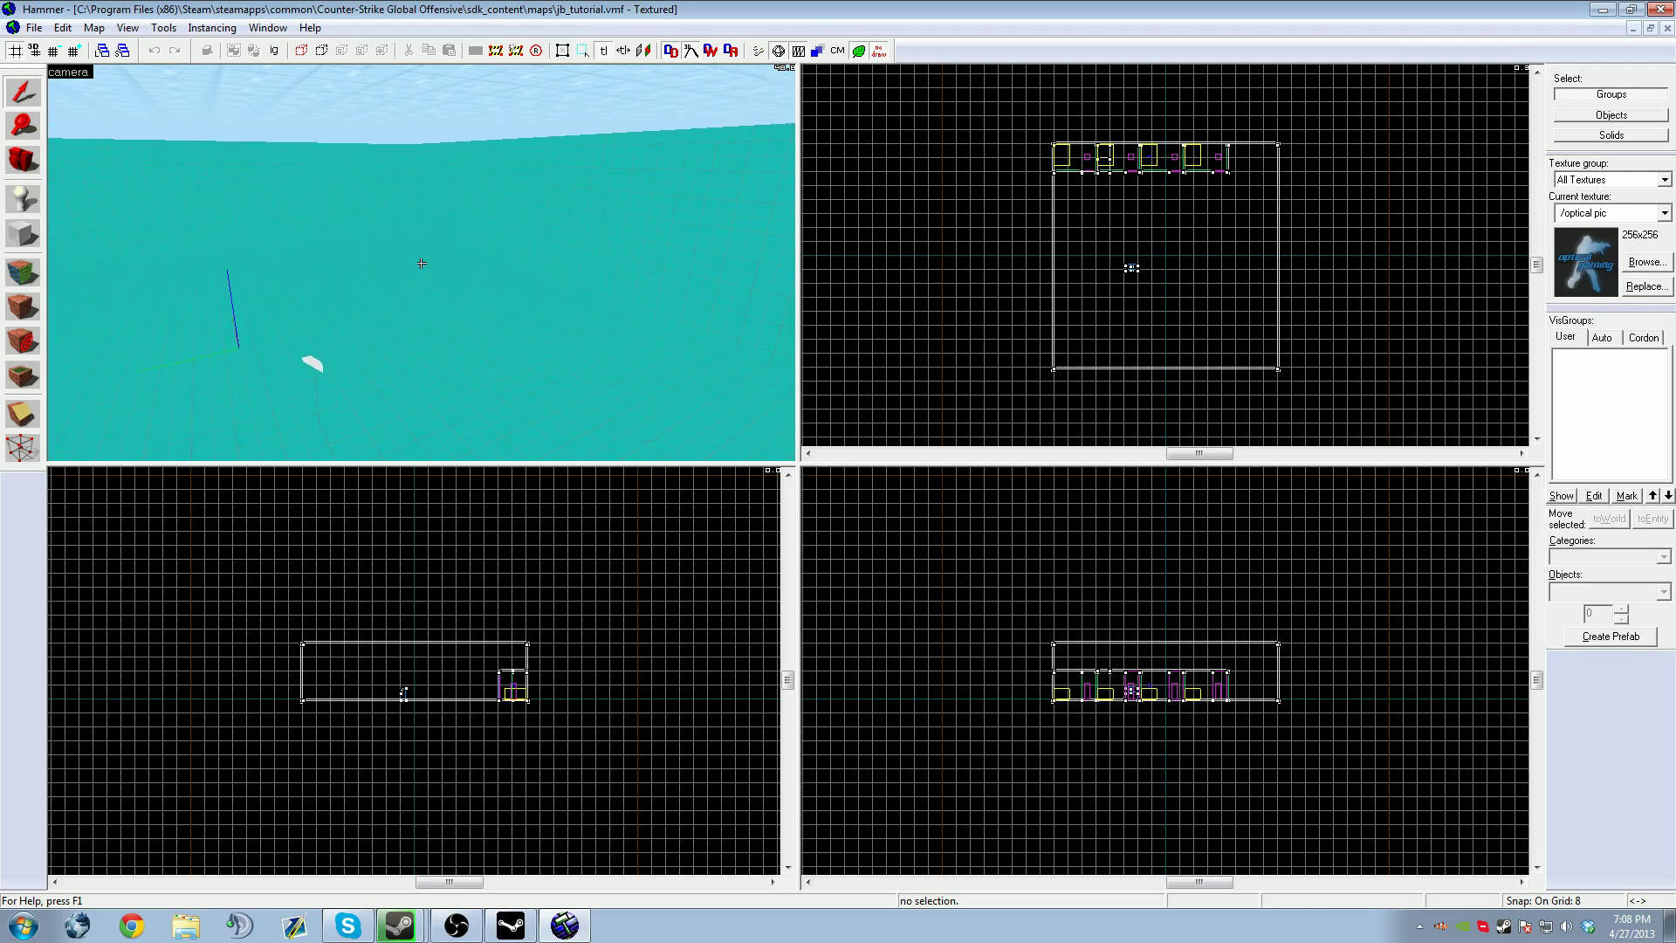
{"action": "key", "text": "w"}
{"action": "key", "text": "z"}
Examine the separate roof blocks above the cells by selecting them one after another
{"action": "left_click", "coordinate": [422, 265]}
{"action": "left_click", "coordinate": [463, 266]}
{"action": "left_click", "coordinate": [307, 269]}
{"action": "key", "text": "z"}
{"action": "key", "text": "w"}
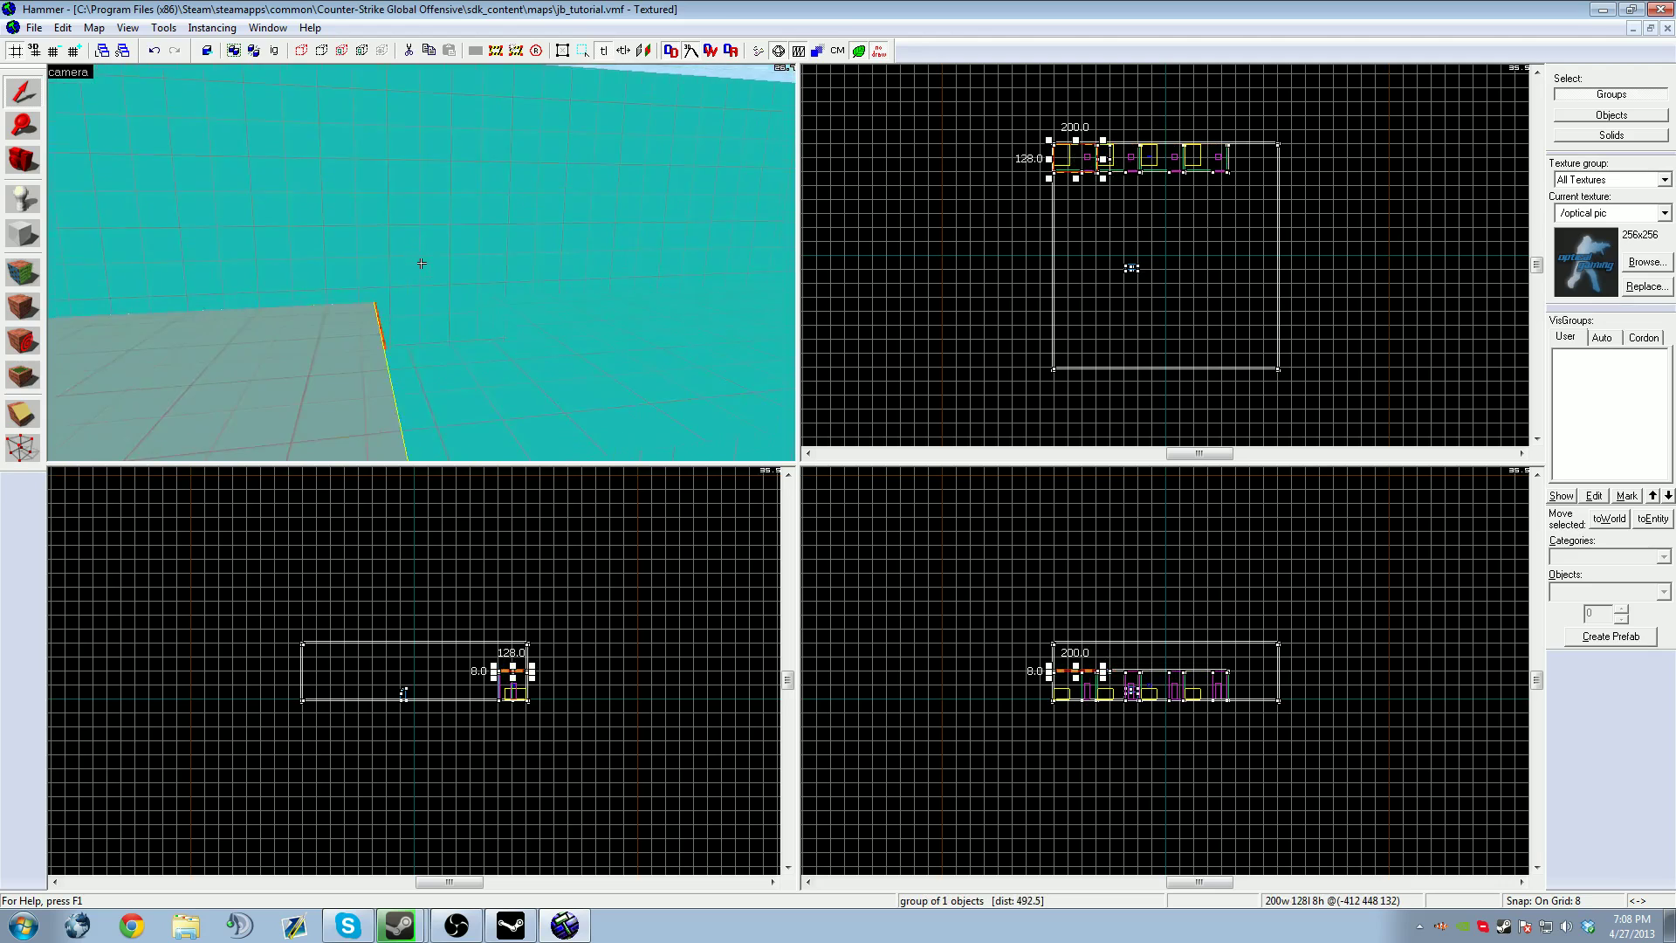
{"action": "key", "text": "s"}
{"action": "key", "text": "z"}
{"action": "left_click", "coordinate": [517, 222]}
{"action": "left_click", "coordinate": [351, 293]}
{"action": "left_click", "coordinate": [404, 281]}
{"action": "left_click", "coordinate": [501, 251]}
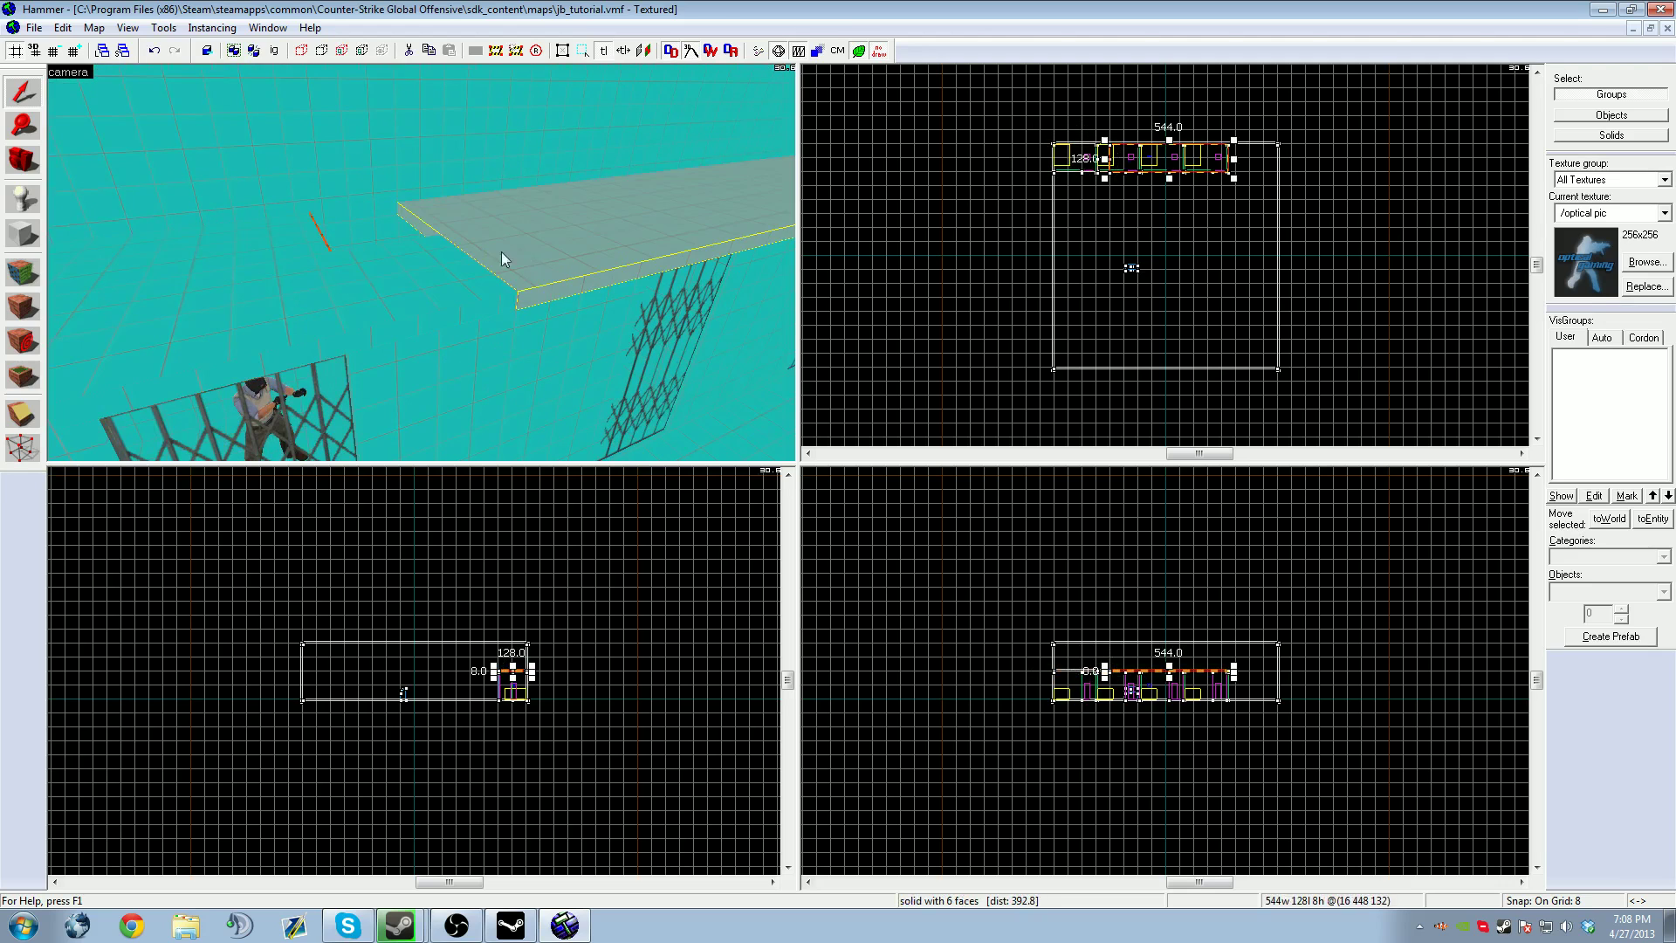
{"action": "left_click", "coordinate": [342, 293]}
{"action": "left_click", "coordinate": [415, 286]}
{"action": "left_click", "coordinate": [502, 253]}
{"action": "key", "text": "ctrl+z"}
{"action": "key", "text": "ctrl+z"}
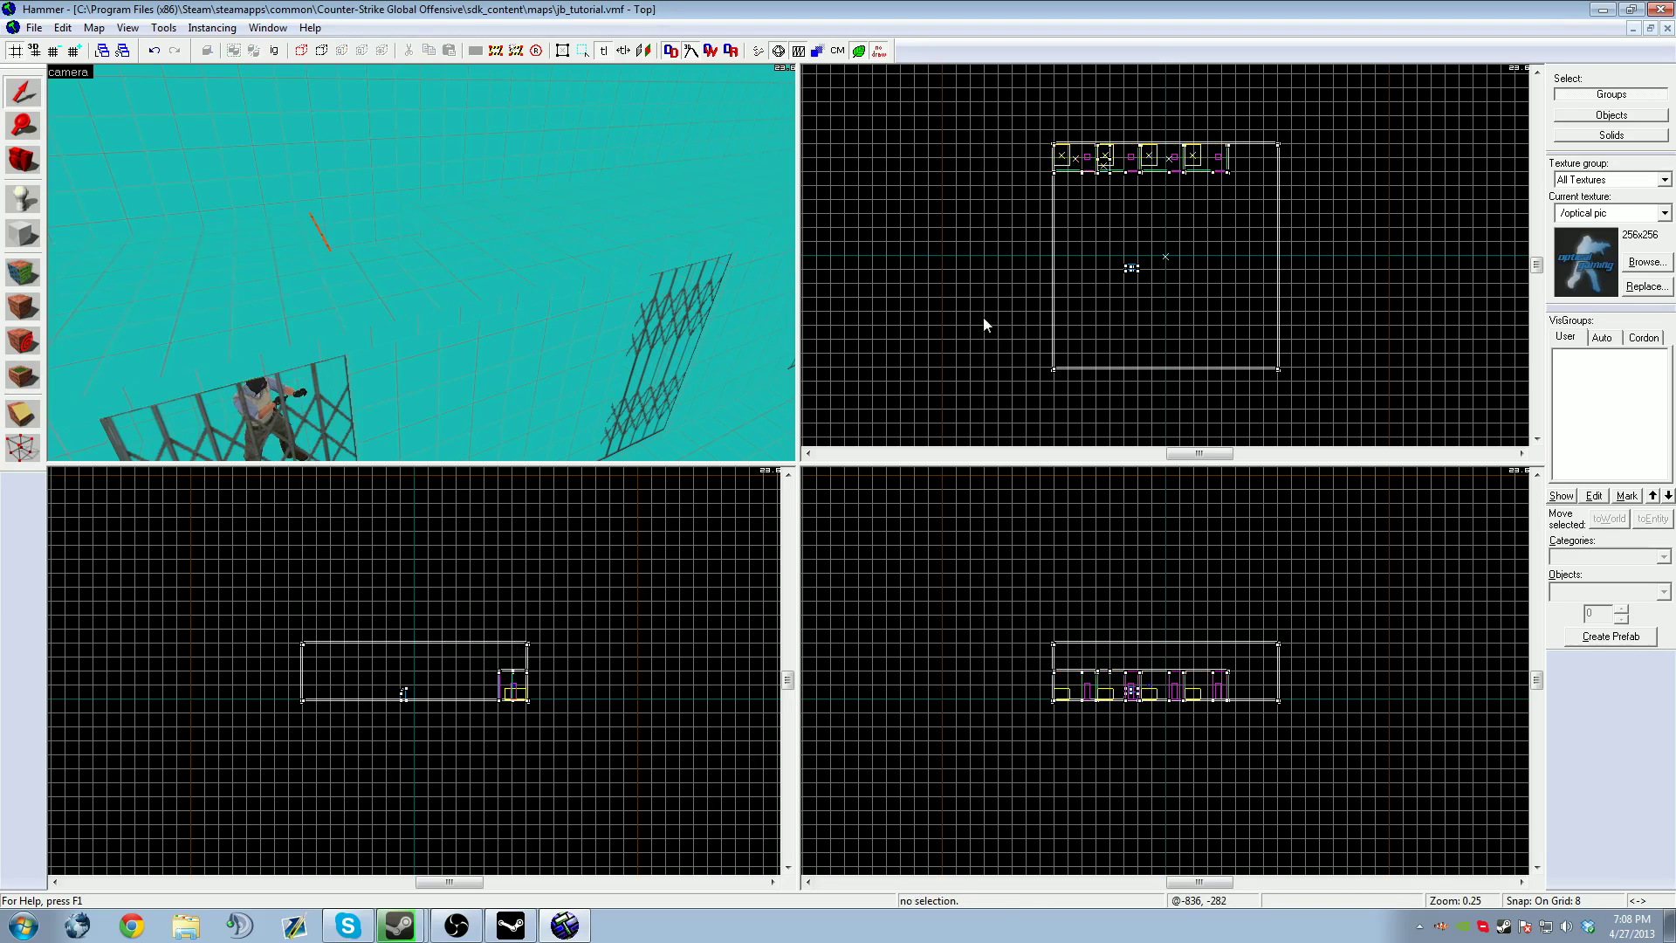
{"action": "left_click", "coordinate": [323, 310]}
{"action": "left_click", "coordinate": [524, 270]}
{"action": "left_click", "coordinate": [189, 332]}
{"action": "left_click", "coordinate": [406, 296]}
{"action": "left_click", "coordinate": [532, 274]}
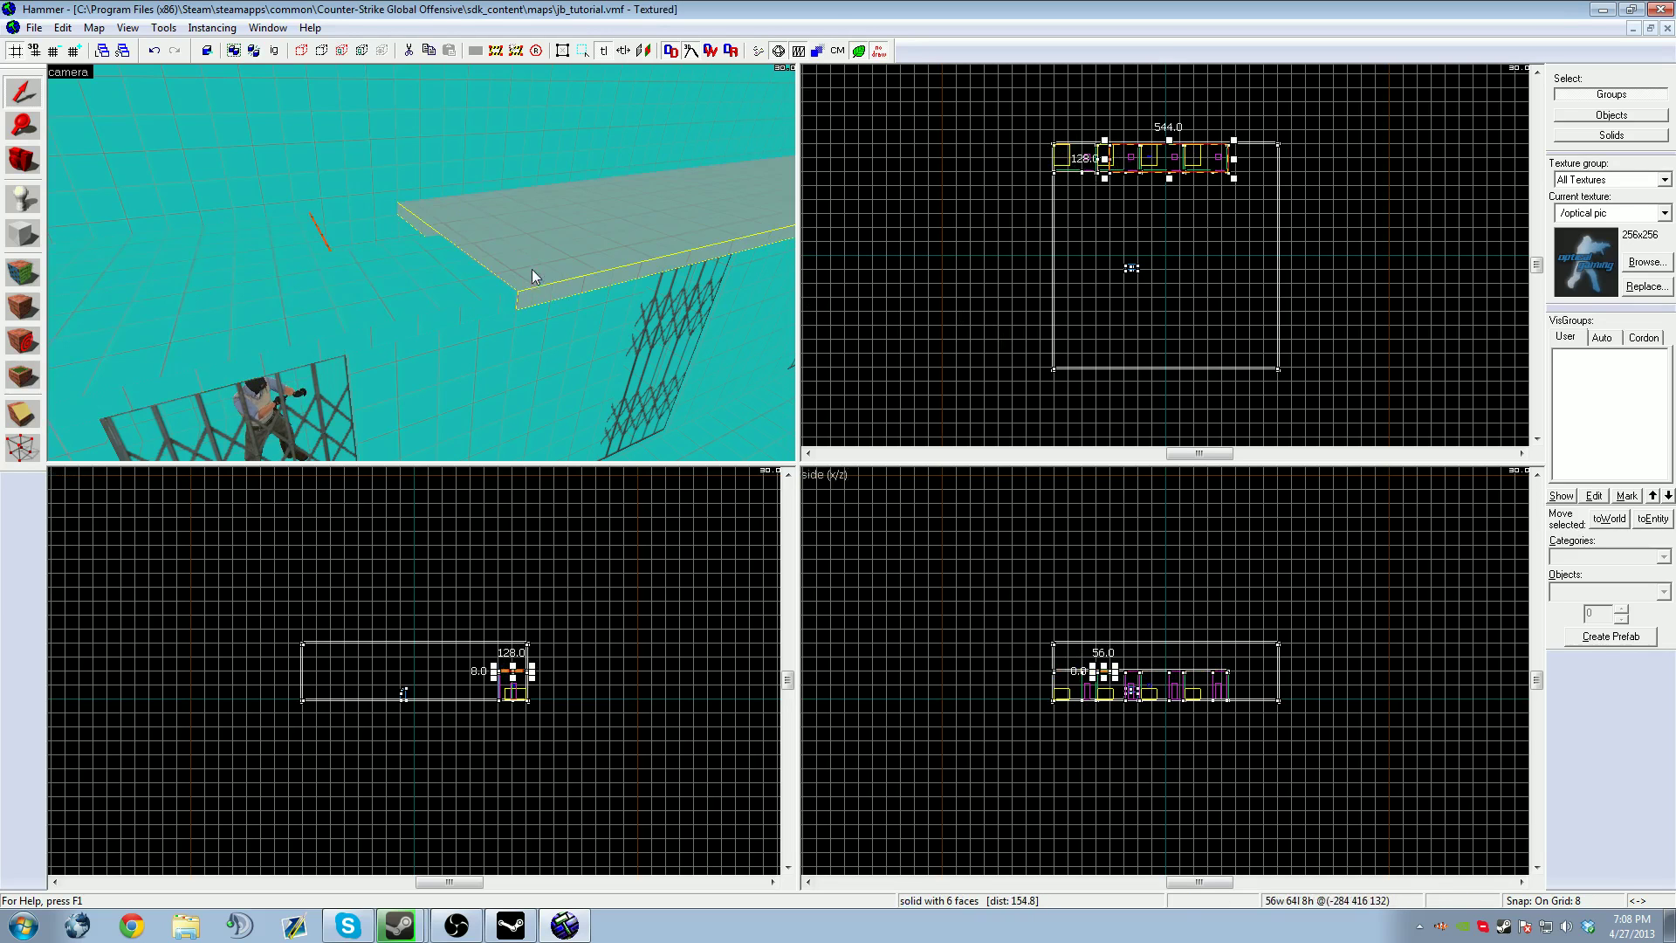
{"action": "left_click", "coordinate": [315, 310]}
{"action": "left_click", "coordinate": [1104, 369]}
{"action": "left_click", "coordinate": [984, 333]}
Set selection to individual solids and select the long wall opposite the cells
{"action": "key", "text": "z"}
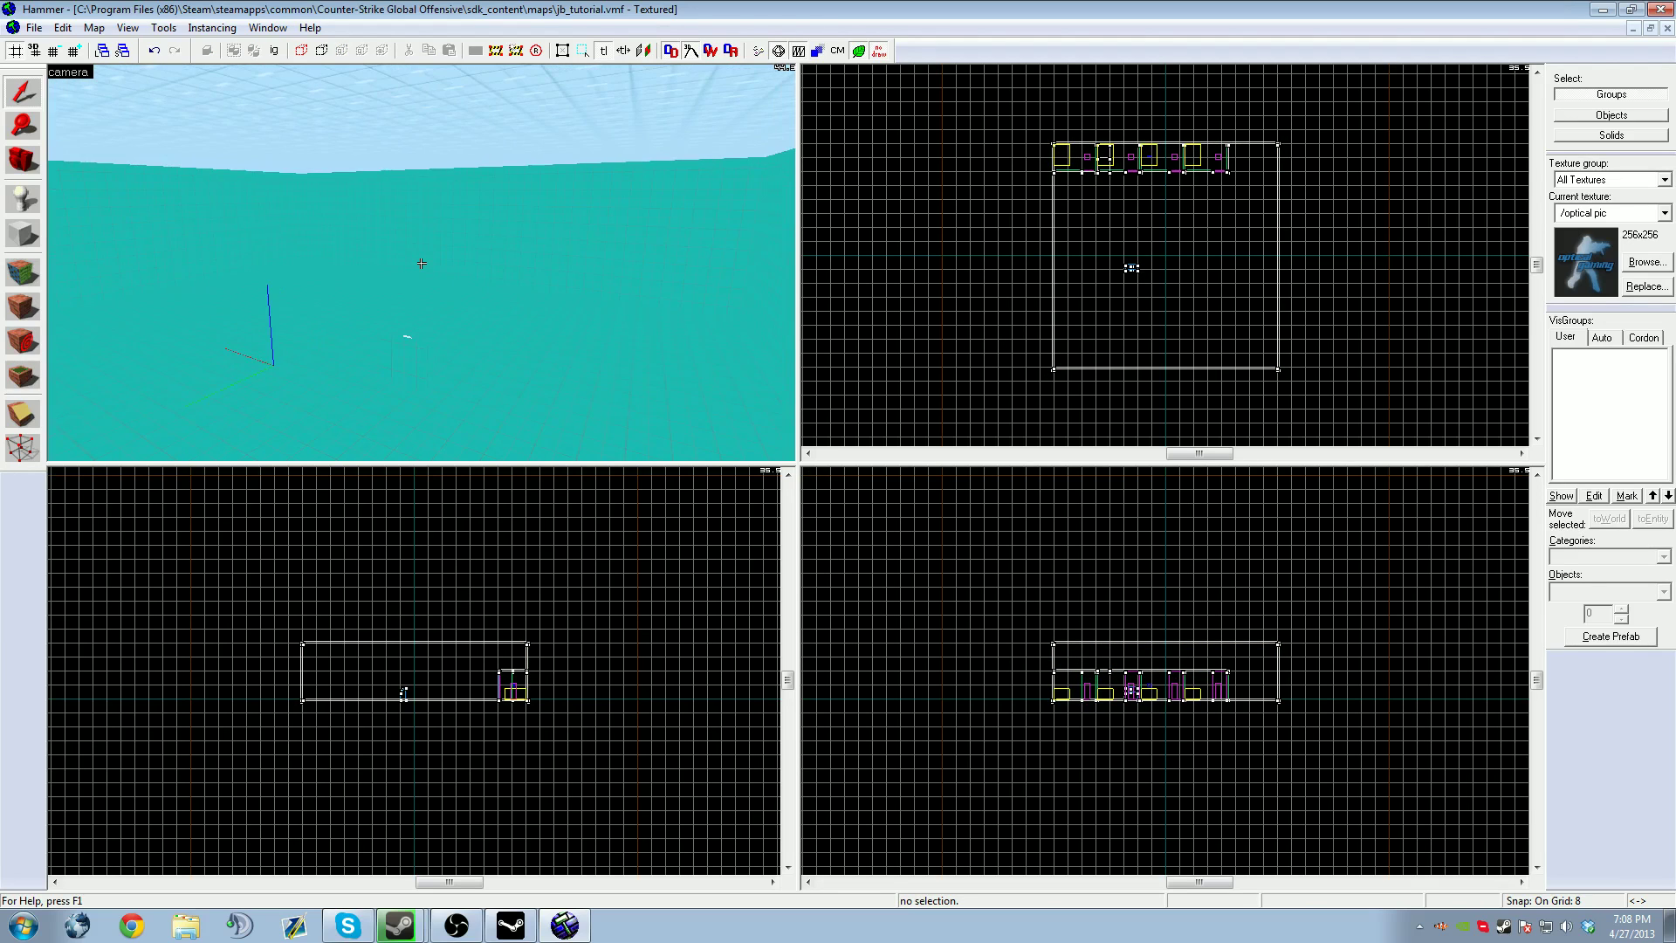
{"action": "key", "text": "w"}
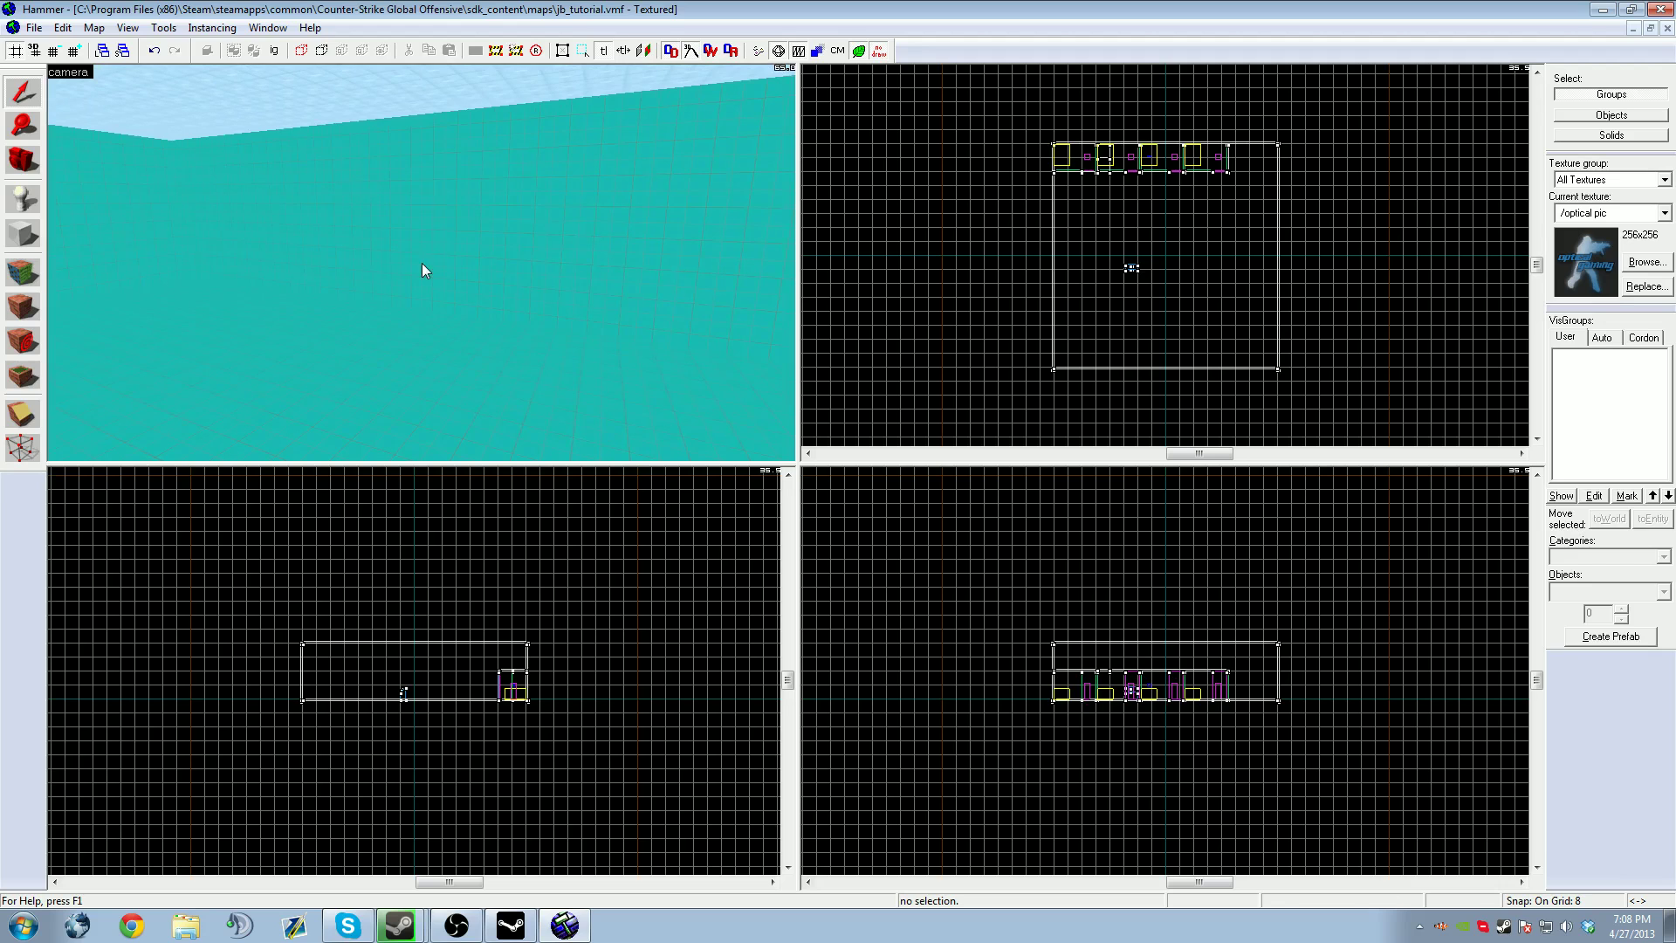
{"action": "left_click", "coordinate": [421, 264]}
{"action": "left_click", "coordinate": [1610, 135]}
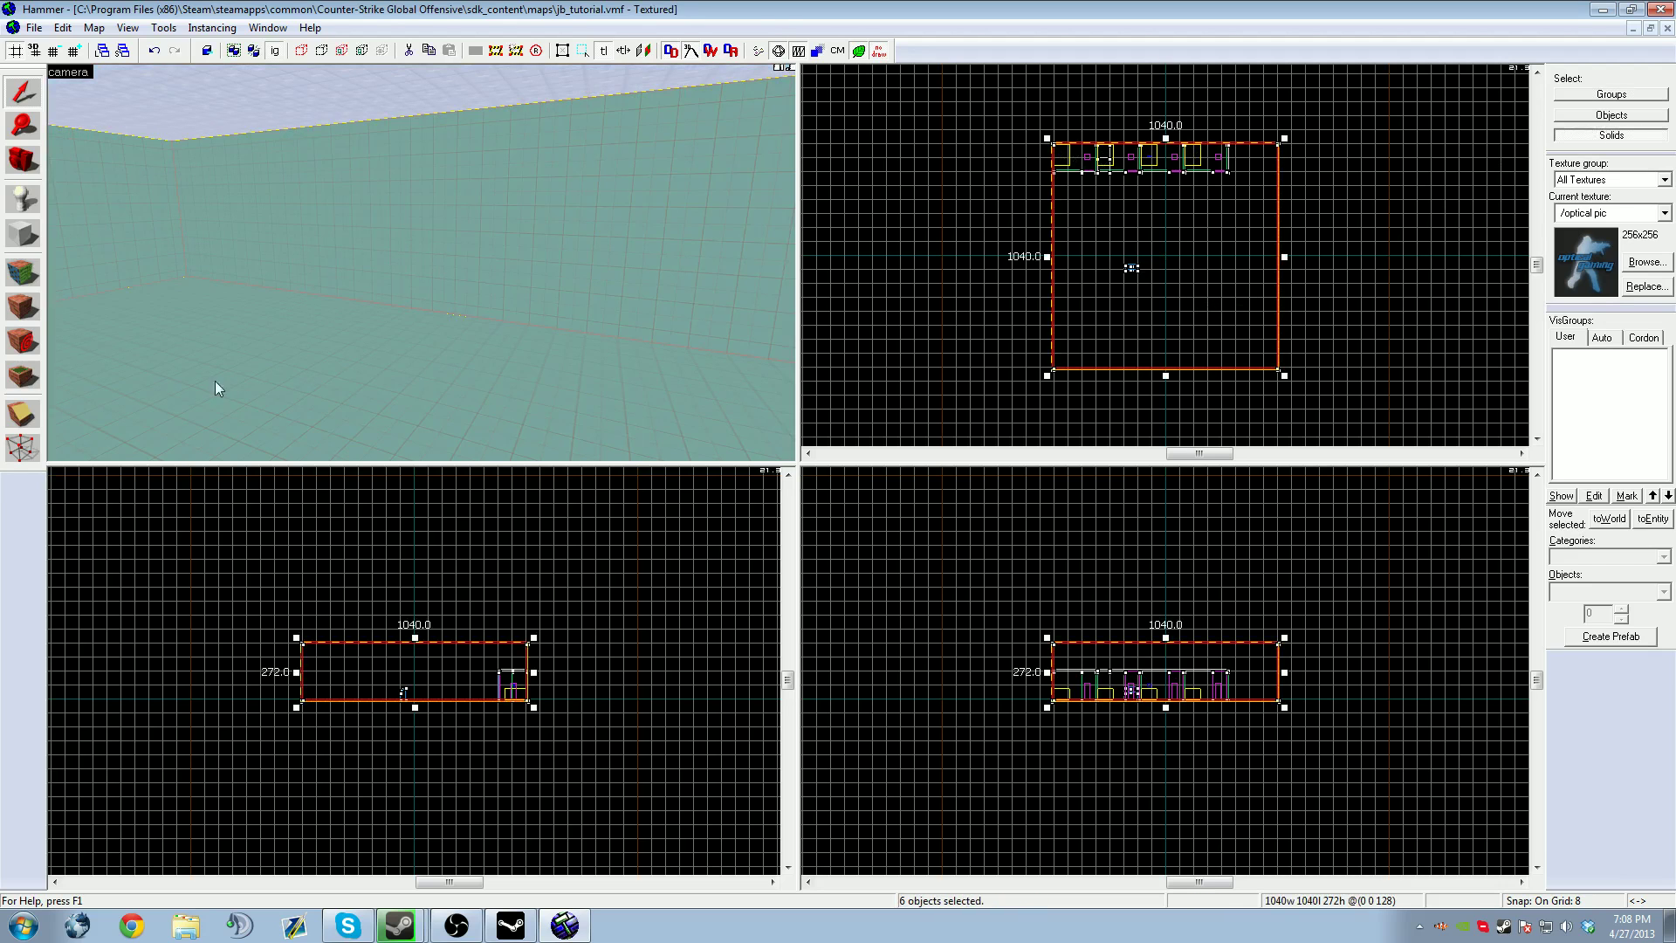
{"action": "left_click", "coordinate": [459, 245]}
Clip the wall with two vertical cuts, keeping both sides, to separate a 128-unit-wide middle section
{"action": "scroll", "coordinate": [1170, 366], "scroll_direction": "up", "scroll_amount": 4}
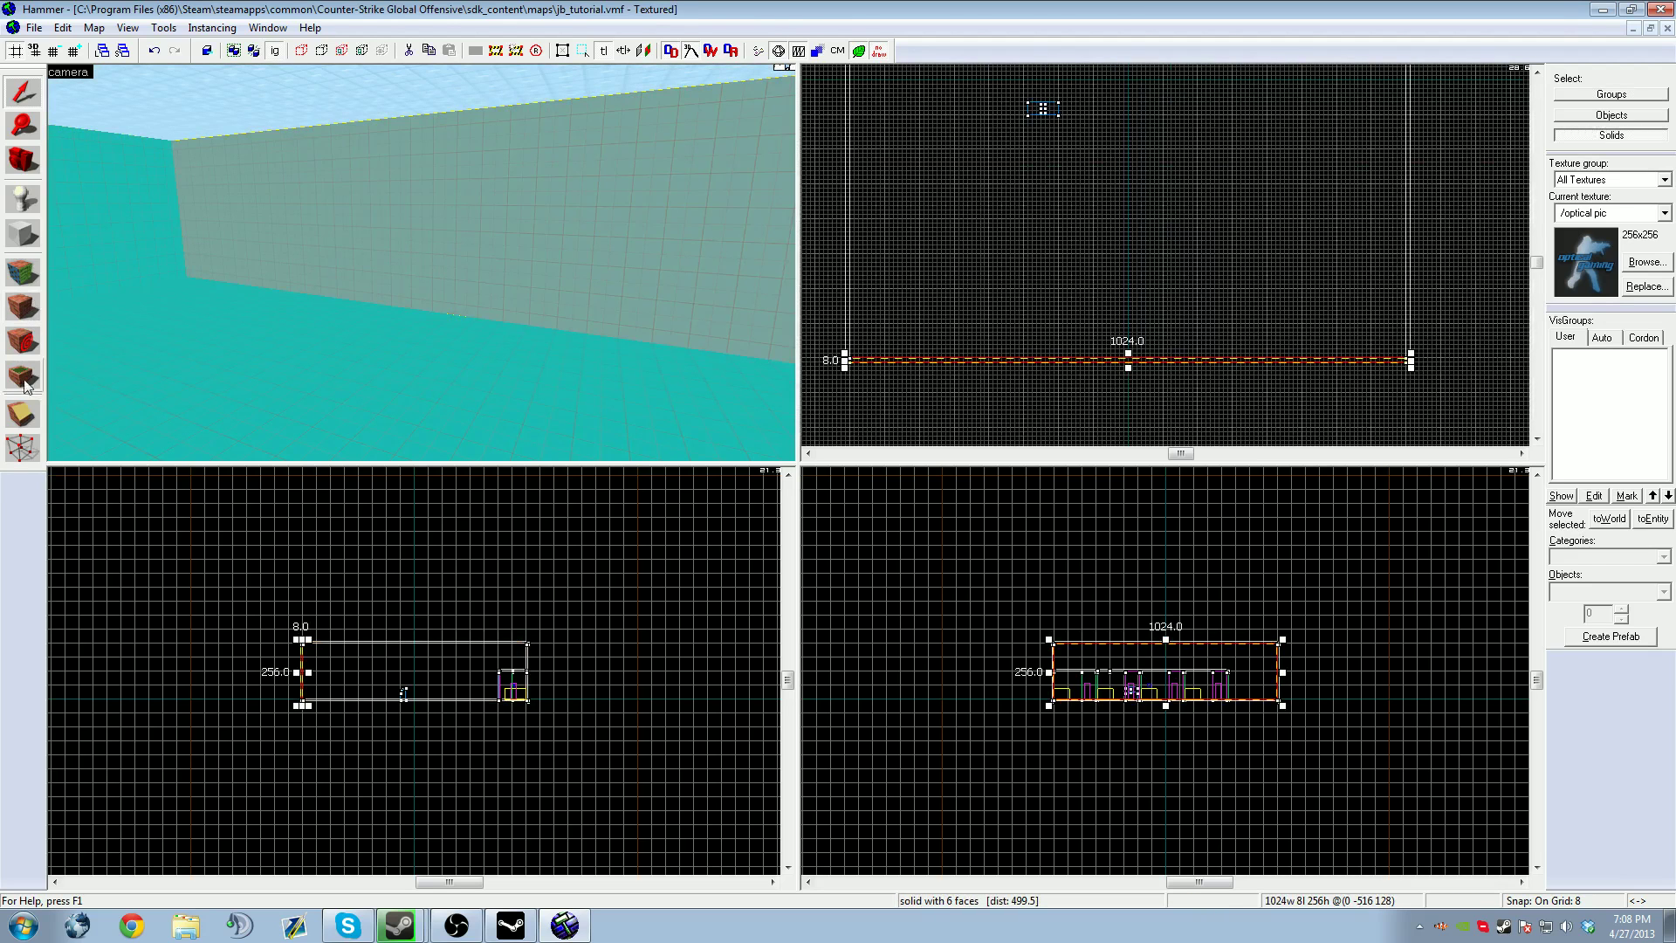
{"action": "left_click", "coordinate": [22, 413]}
{"action": "scroll", "coordinate": [1126, 349], "scroll_direction": "up", "scroll_amount": 4}
{"action": "left_click_drag", "start_coordinate": [1115, 329], "coordinate": [1114, 338]}
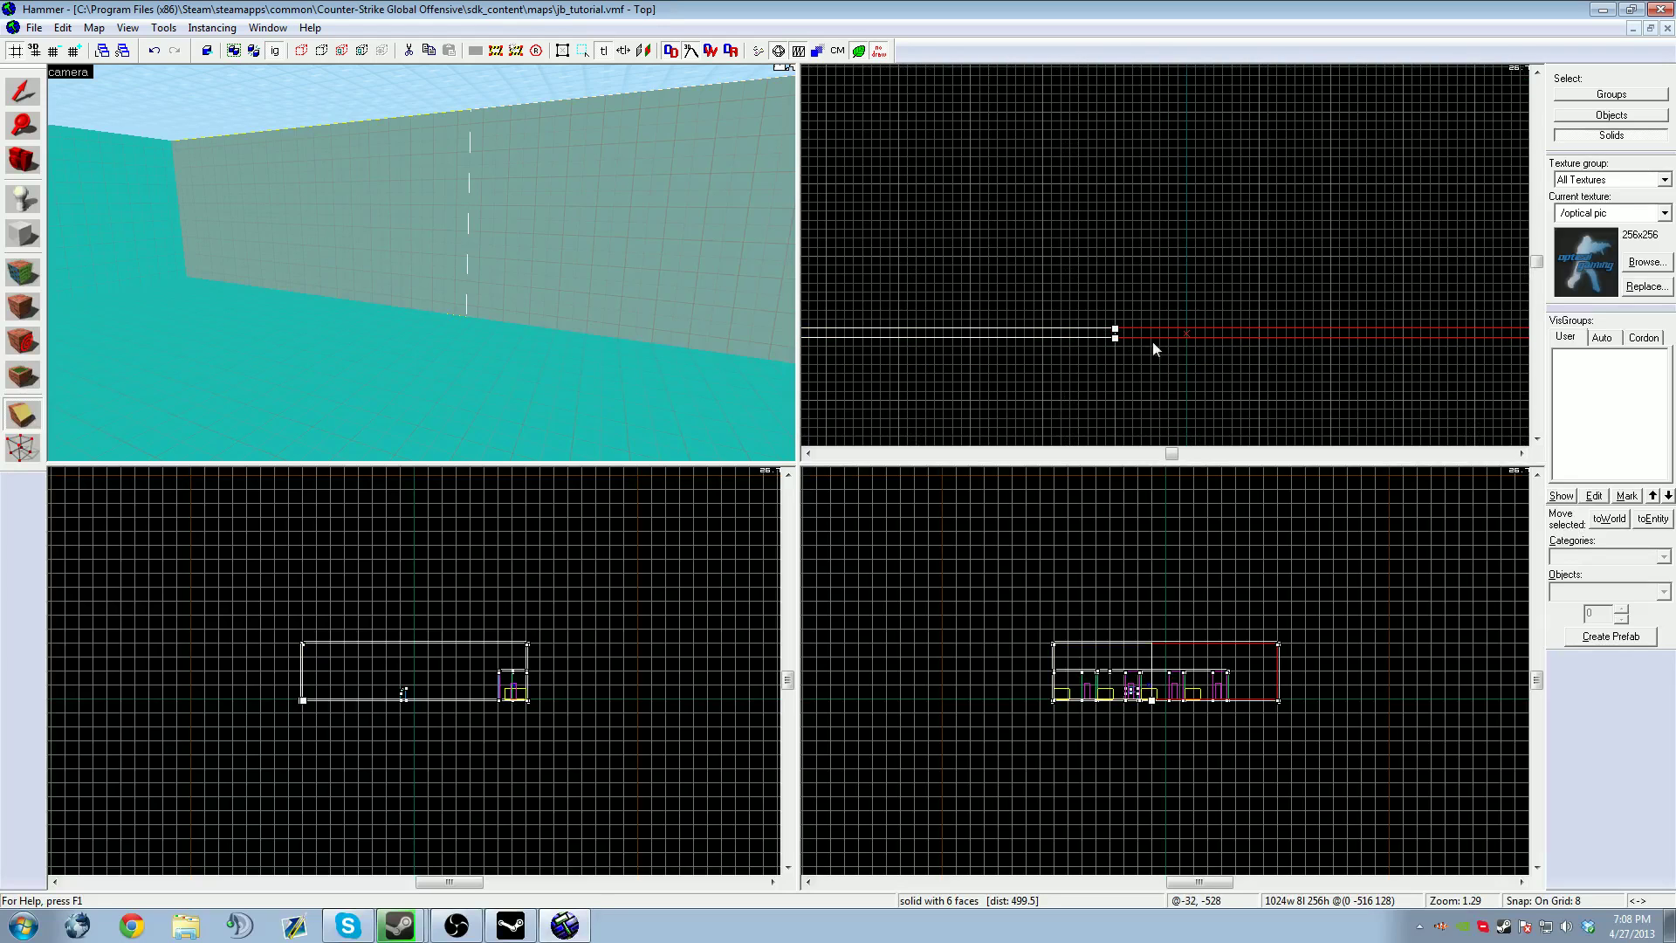
{"action": "left_click", "coordinate": [22, 403]}
{"action": "left_click", "coordinate": [22, 403]}
{"action": "key", "text": "Return"}
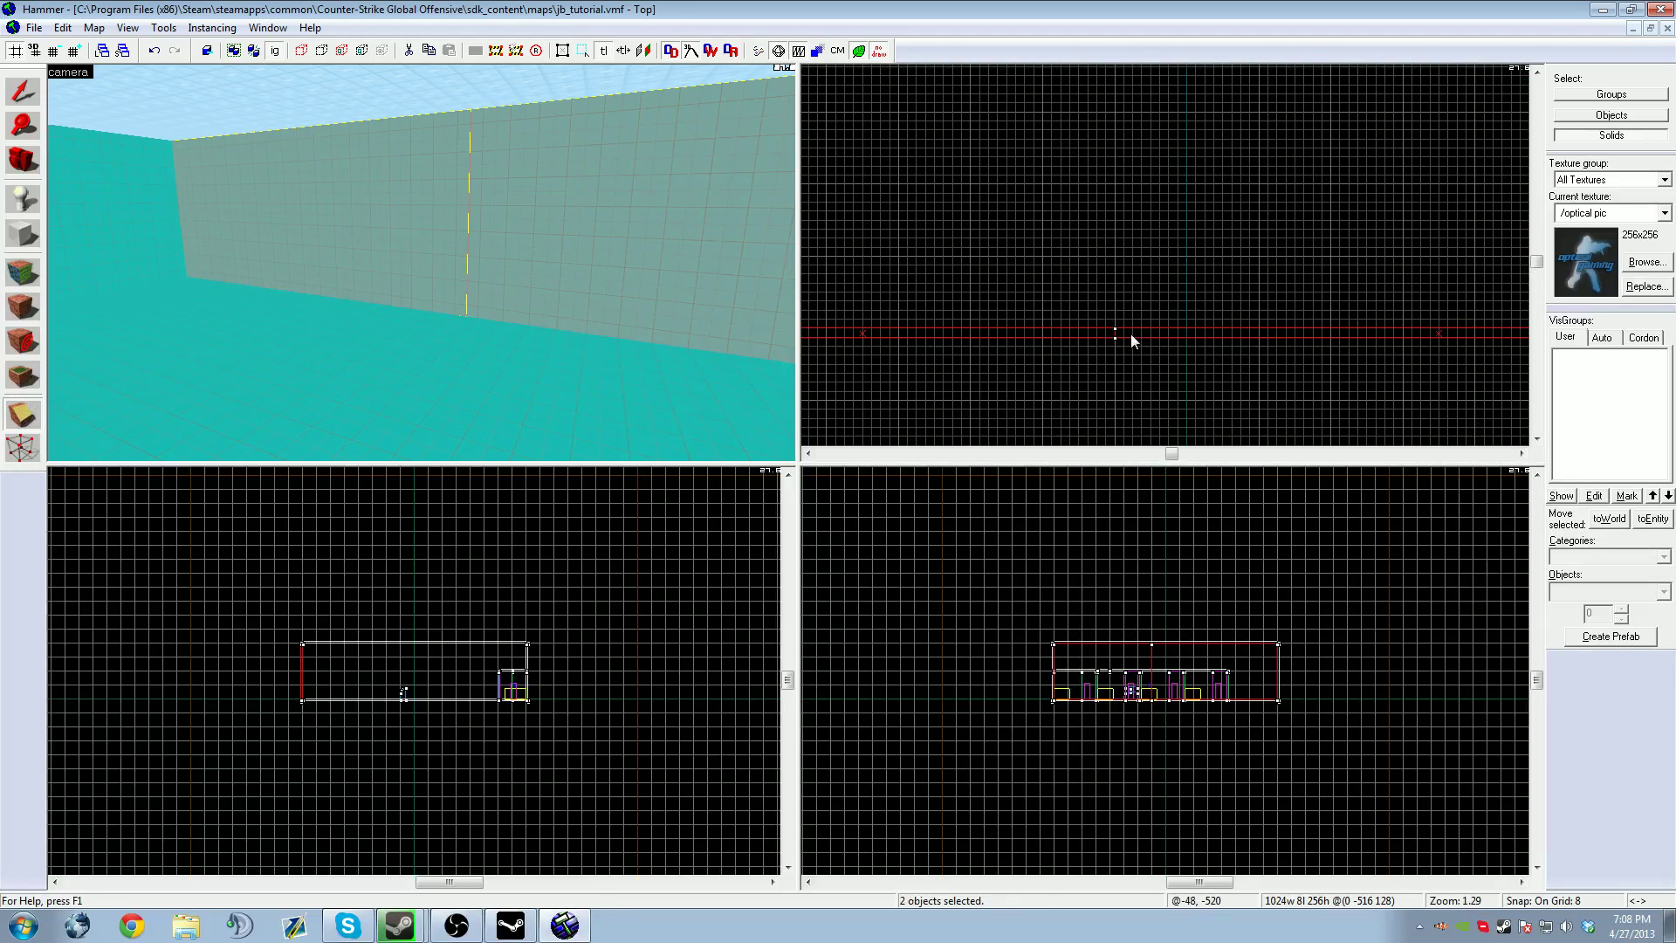
{"action": "left_click_drag", "start_coordinate": [1259, 329], "coordinate": [1259, 338]}
{"action": "key", "text": "Return"}
Select the wall's middle section and clip it horizontally at a height of 128 units, keeping both parts
{"action": "scroll", "coordinate": [1165, 734], "scroll_direction": "up", "scroll_amount": 5}
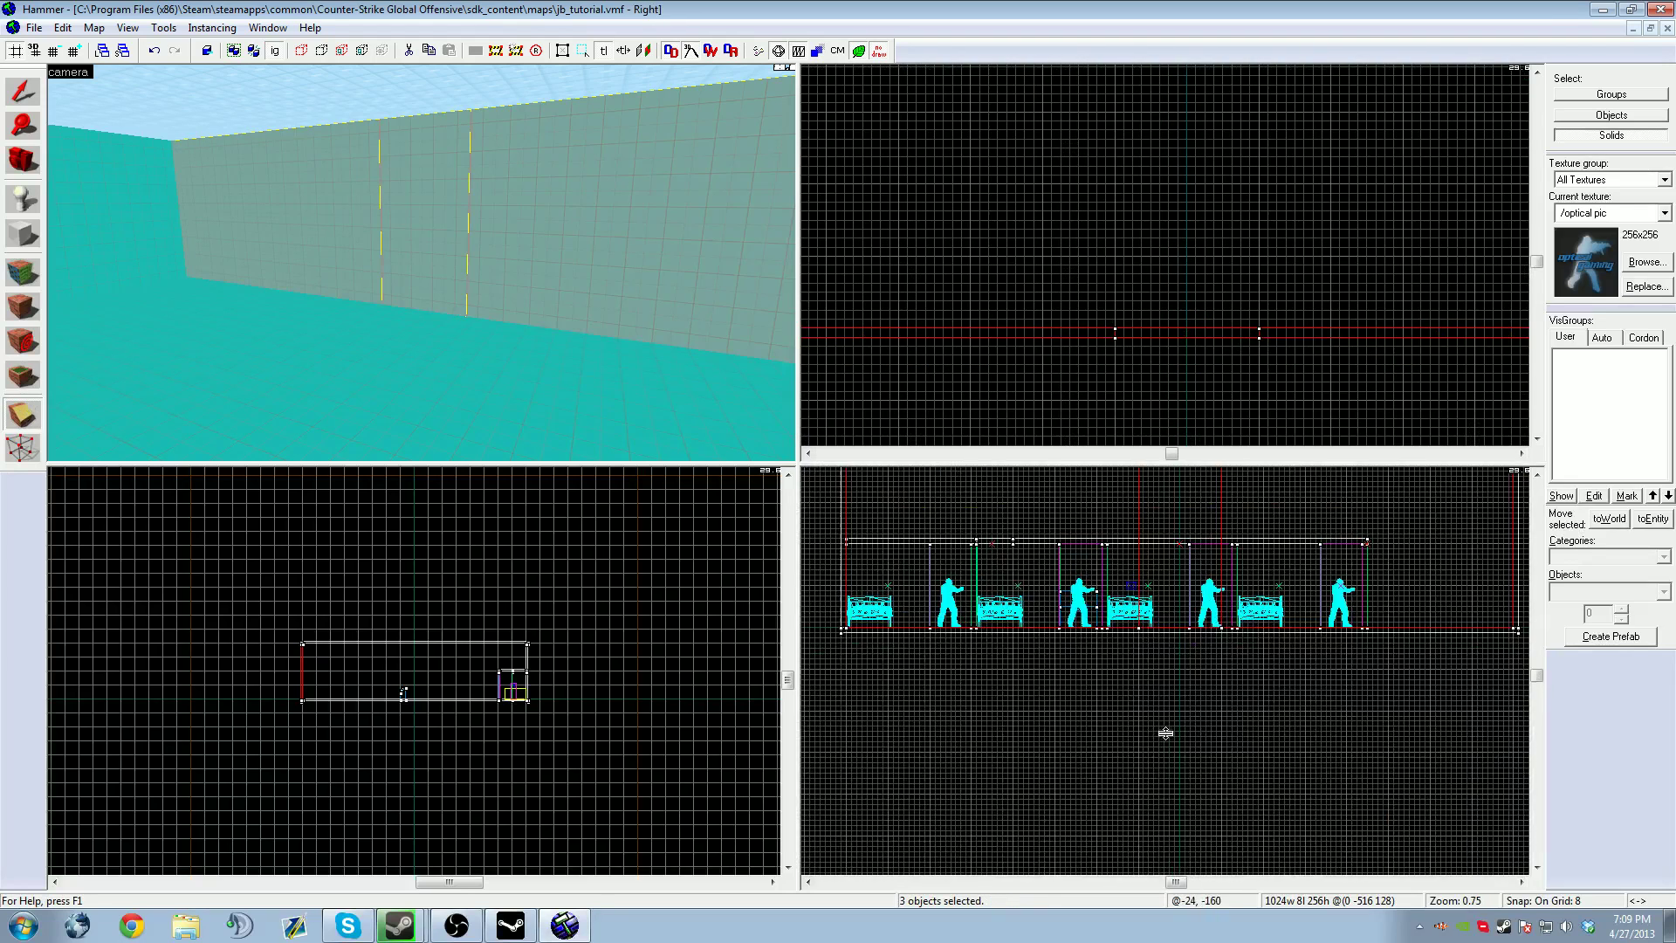
{"action": "scroll", "coordinate": [1161, 626], "scroll_direction": "up", "scroll_amount": 6}
{"action": "left_click", "coordinate": [22, 92]}
{"action": "left_click", "coordinate": [425, 212]}
{"action": "left_click", "coordinate": [23, 417]}
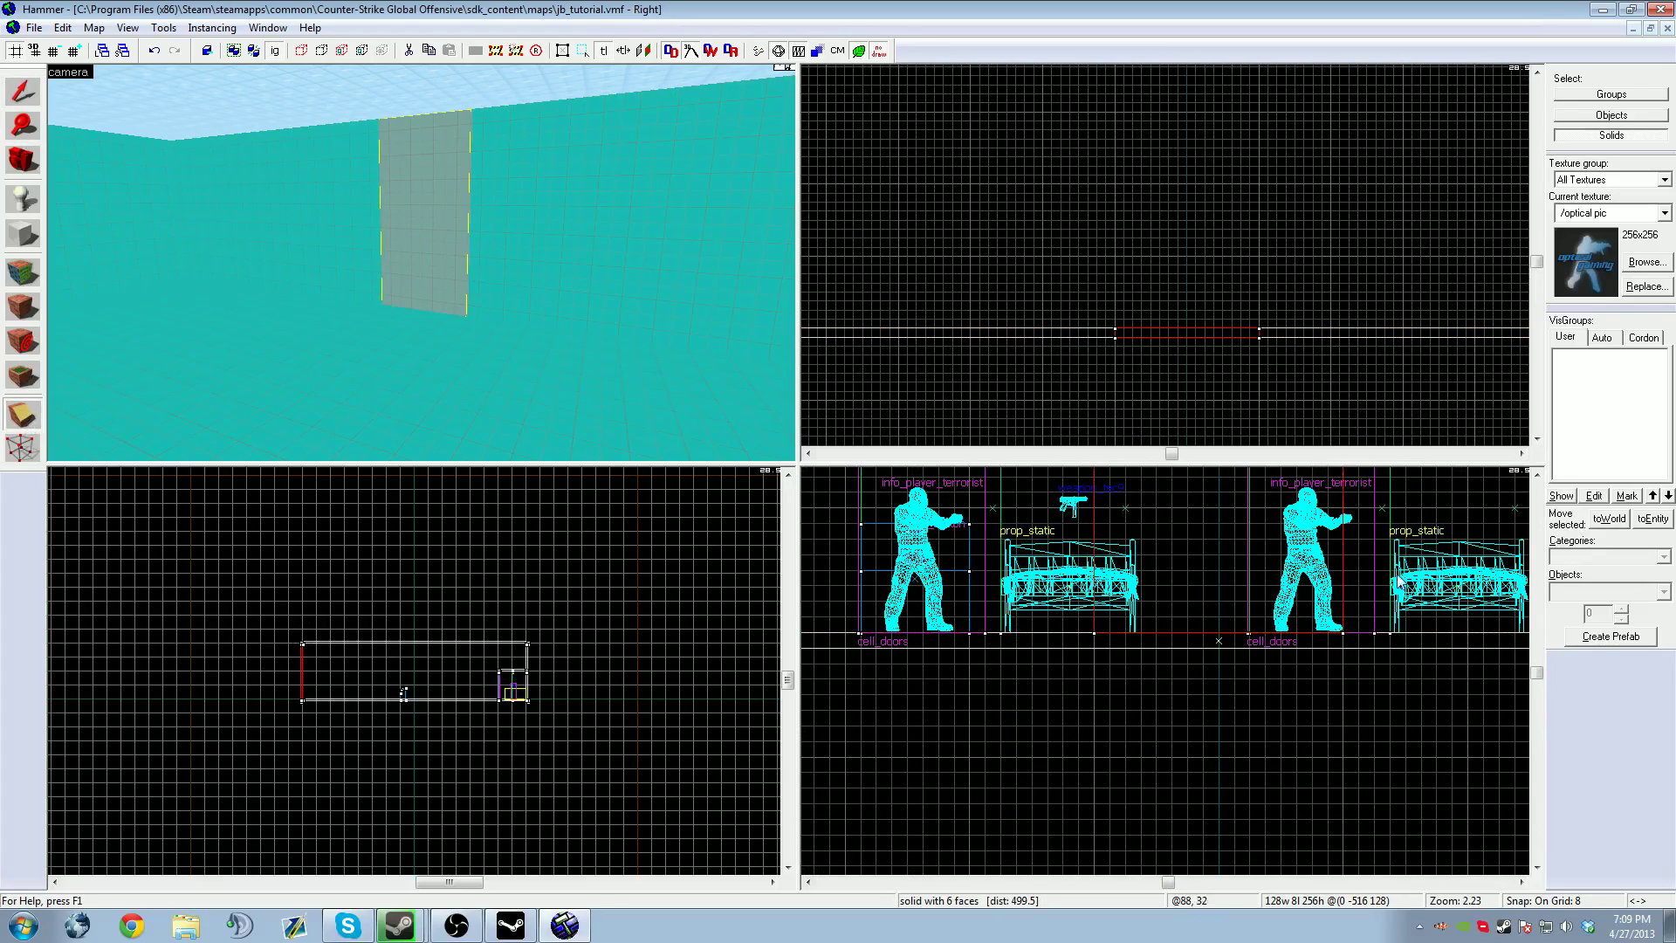
{"action": "scroll", "coordinate": [1161, 637], "scroll_direction": "down", "scroll_amount": 5}
{"action": "scroll", "coordinate": [1161, 635], "scroll_direction": "up", "scroll_amount": 4}
{"action": "left_click_drag", "start_coordinate": [1066, 657], "coordinate": [1126, 663]}
{"action": "key", "text": "Return"}
Delete the lower 128 × 128 piece of the wall's middle section to open a doorway
{"action": "left_click", "coordinate": [22, 90]}
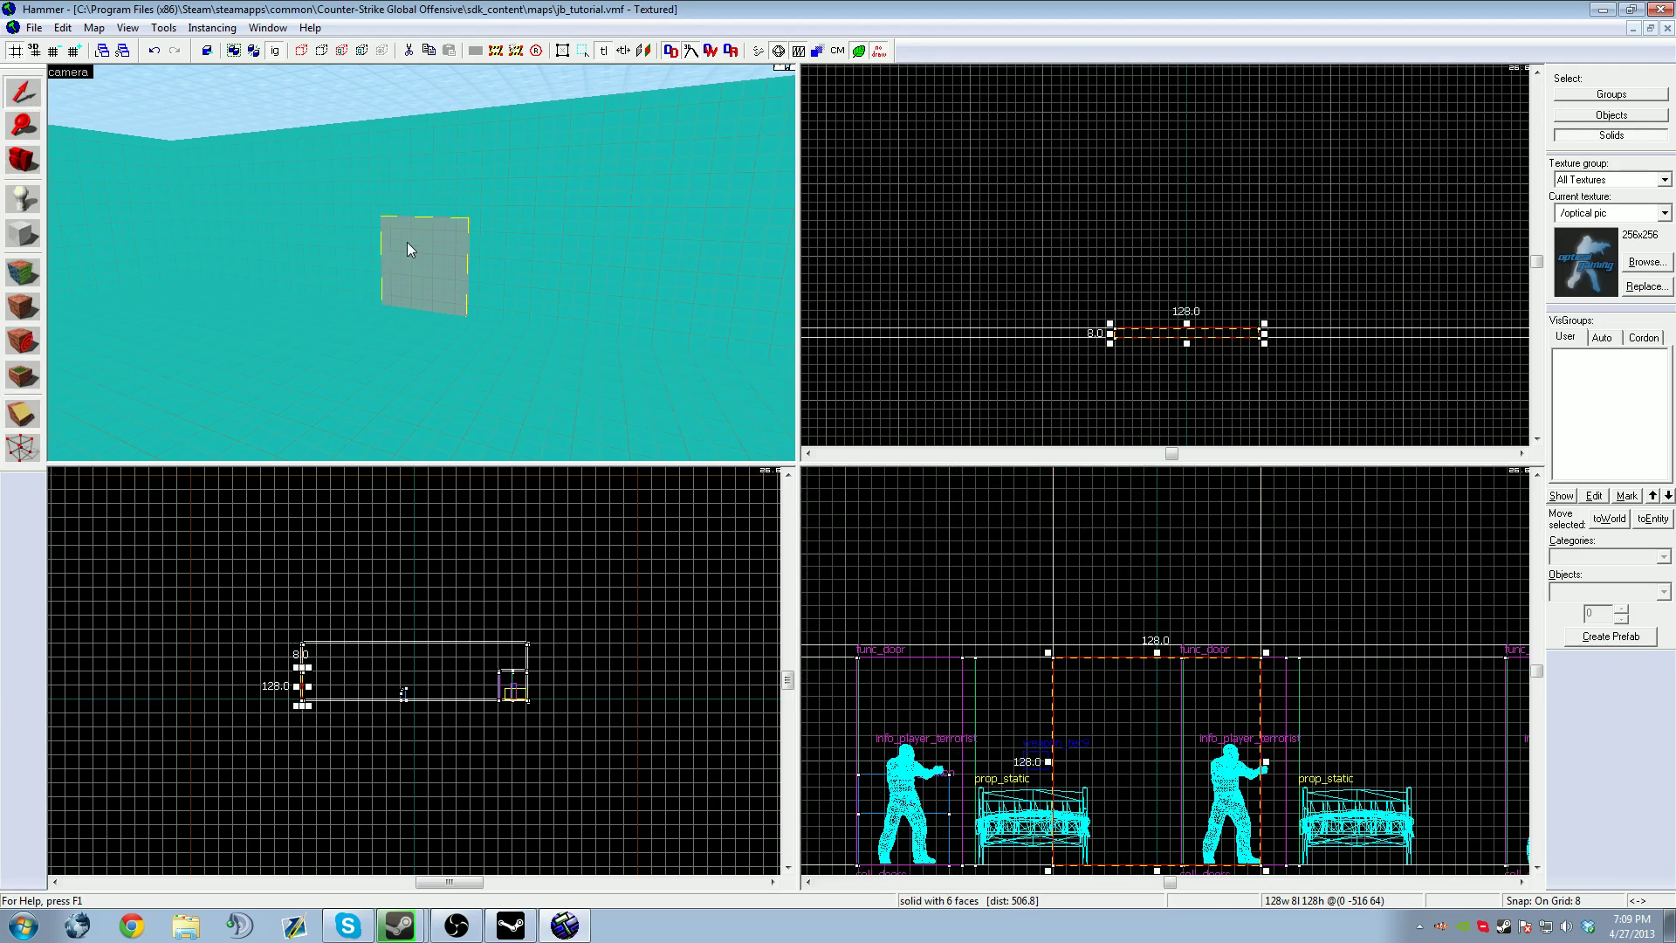
{"action": "scroll", "coordinate": [927, 497], "scroll_direction": "down", "scroll_amount": 4}
{"action": "scroll", "coordinate": [1100, 684], "scroll_direction": "up", "scroll_amount": 4}
{"action": "key", "text": "Delete"}
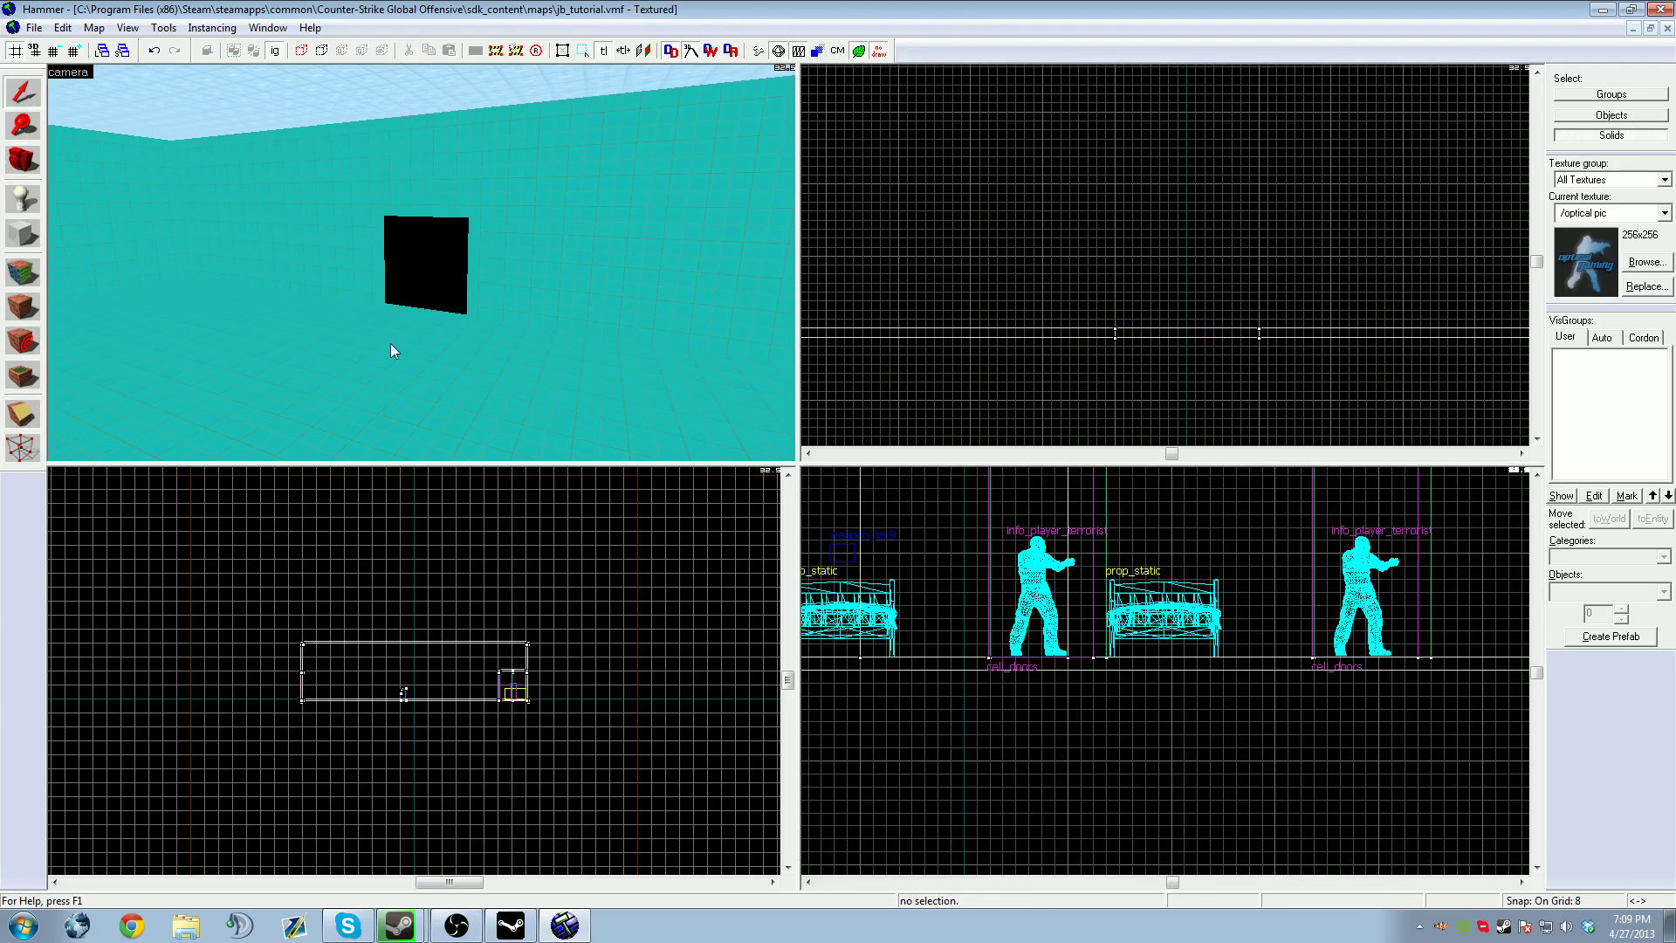
Create a block 128 wide, 248 long and 8 high extending outward from the doorway, using the floor's teal dev texture
{"action": "left_click", "coordinate": [390, 343]}
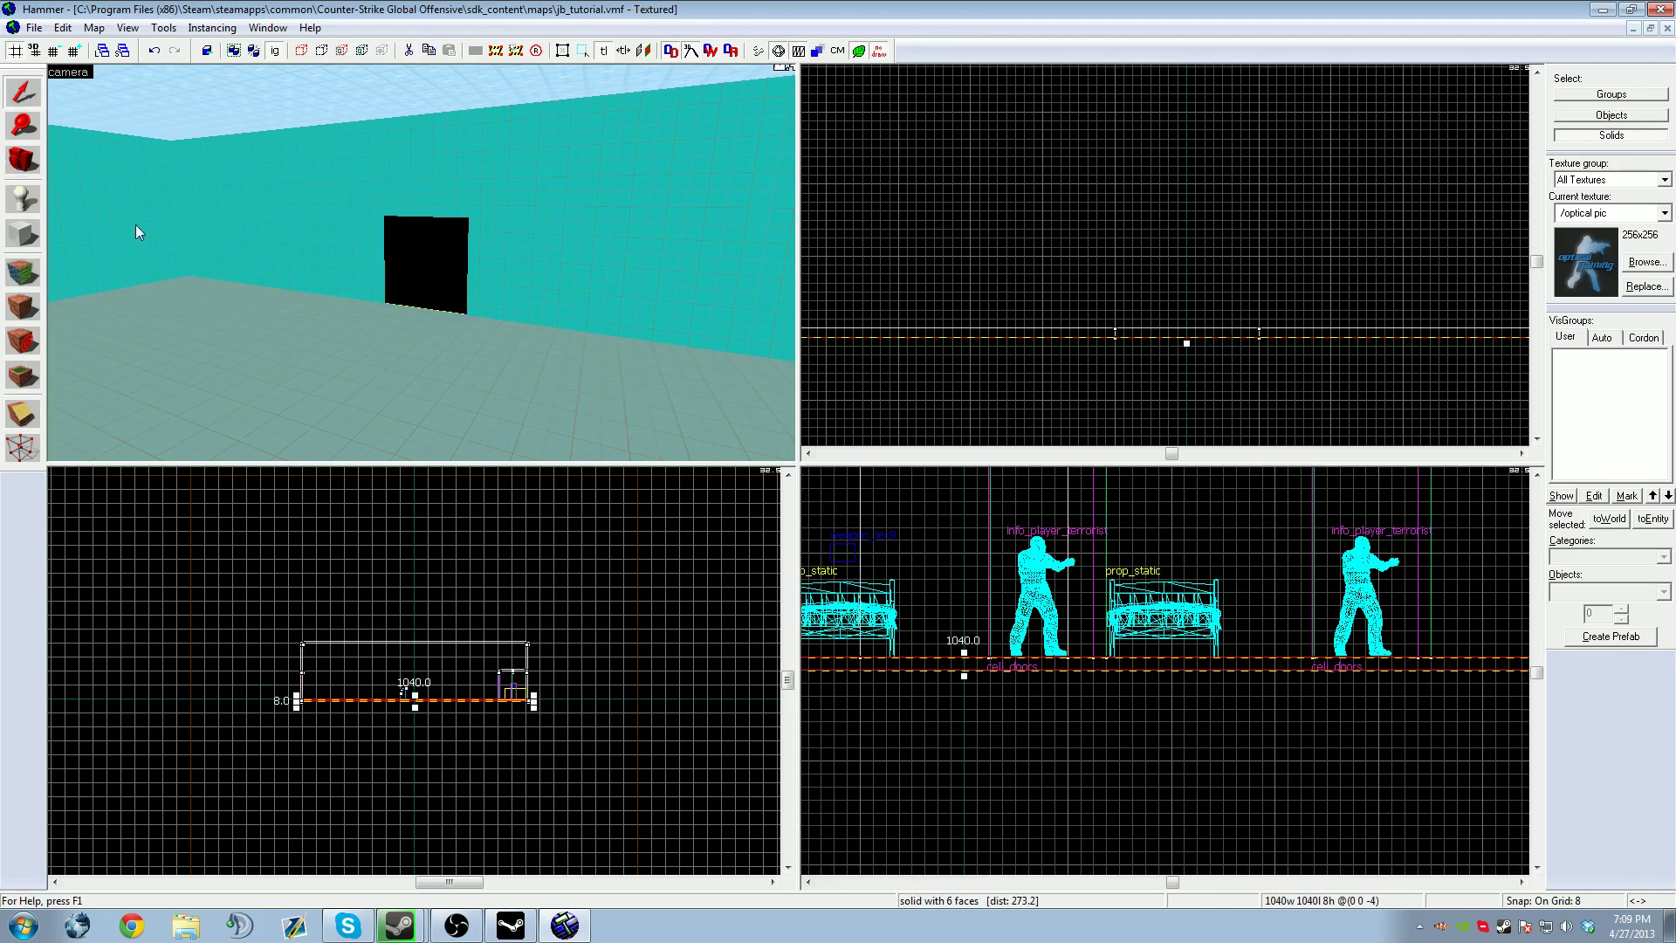
{"action": "left_click", "coordinate": [19, 278]}
{"action": "left_click", "coordinate": [976, 303]}
{"action": "key", "text": "shift+b"}
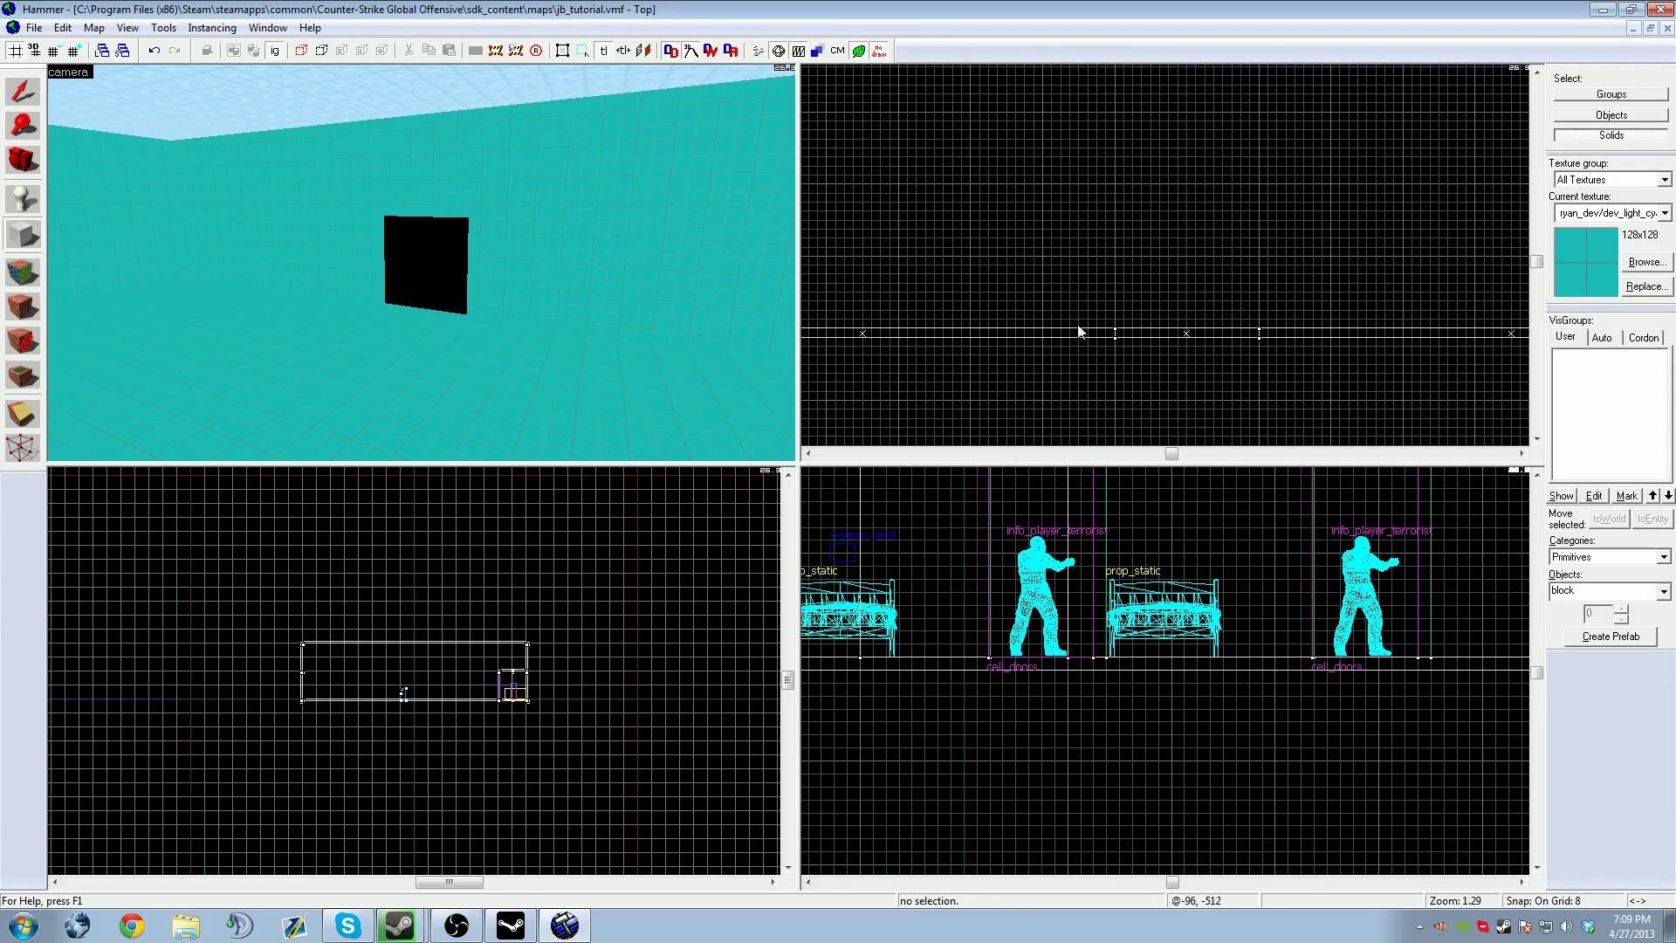
{"action": "scroll", "coordinate": [1113, 334], "scroll_direction": "down", "scroll_amount": 5}
{"action": "left_click_drag", "start_coordinate": [1123, 318], "coordinate": [1171, 412]}
{"action": "scroll", "coordinate": [1172, 406], "scroll_direction": "up", "scroll_amount": 4}
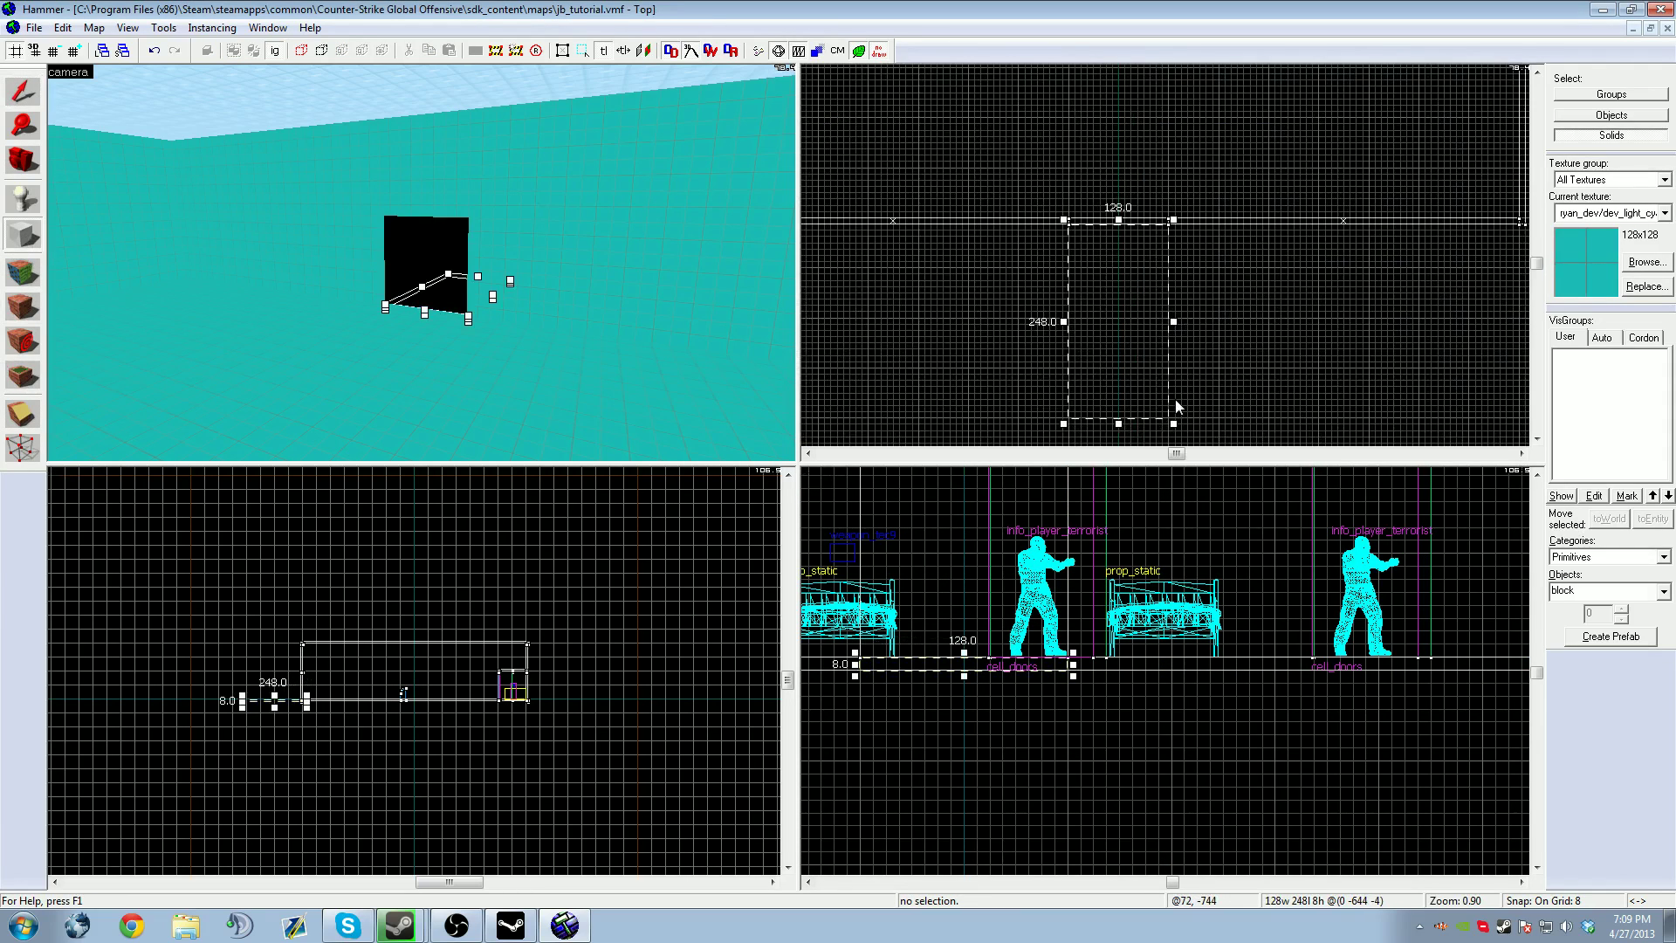
{"action": "key", "text": "Return"}
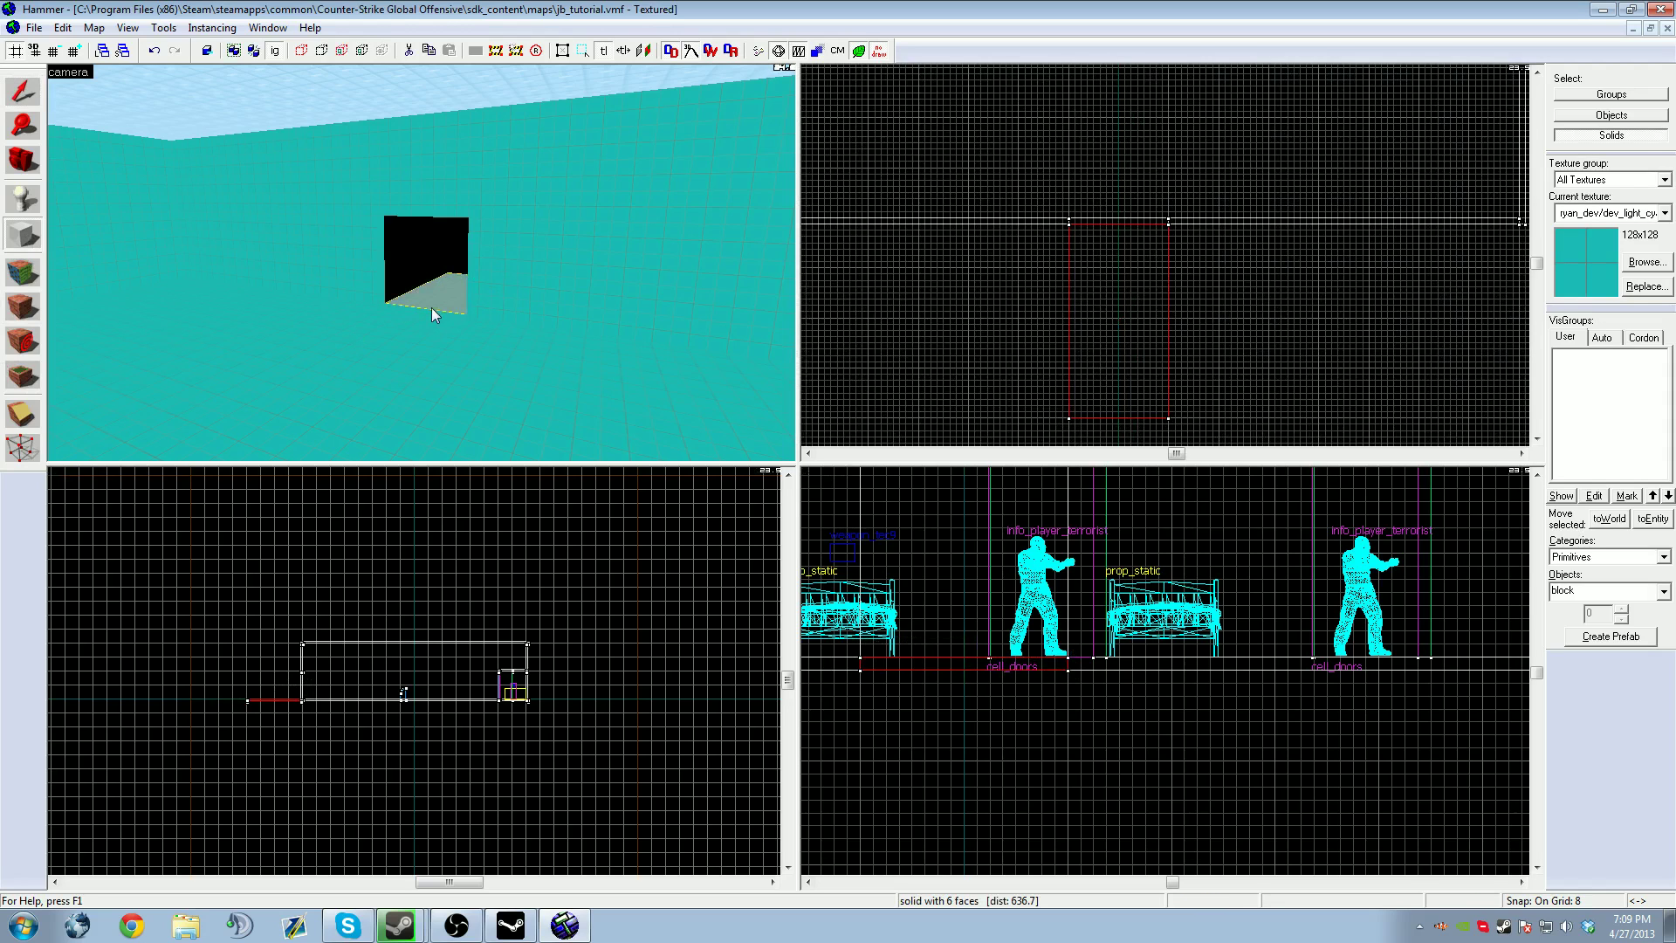
Raise the new block to floor level and stretch its height to 128 units to fill the doorway
{"action": "key", "text": "shift+s"}
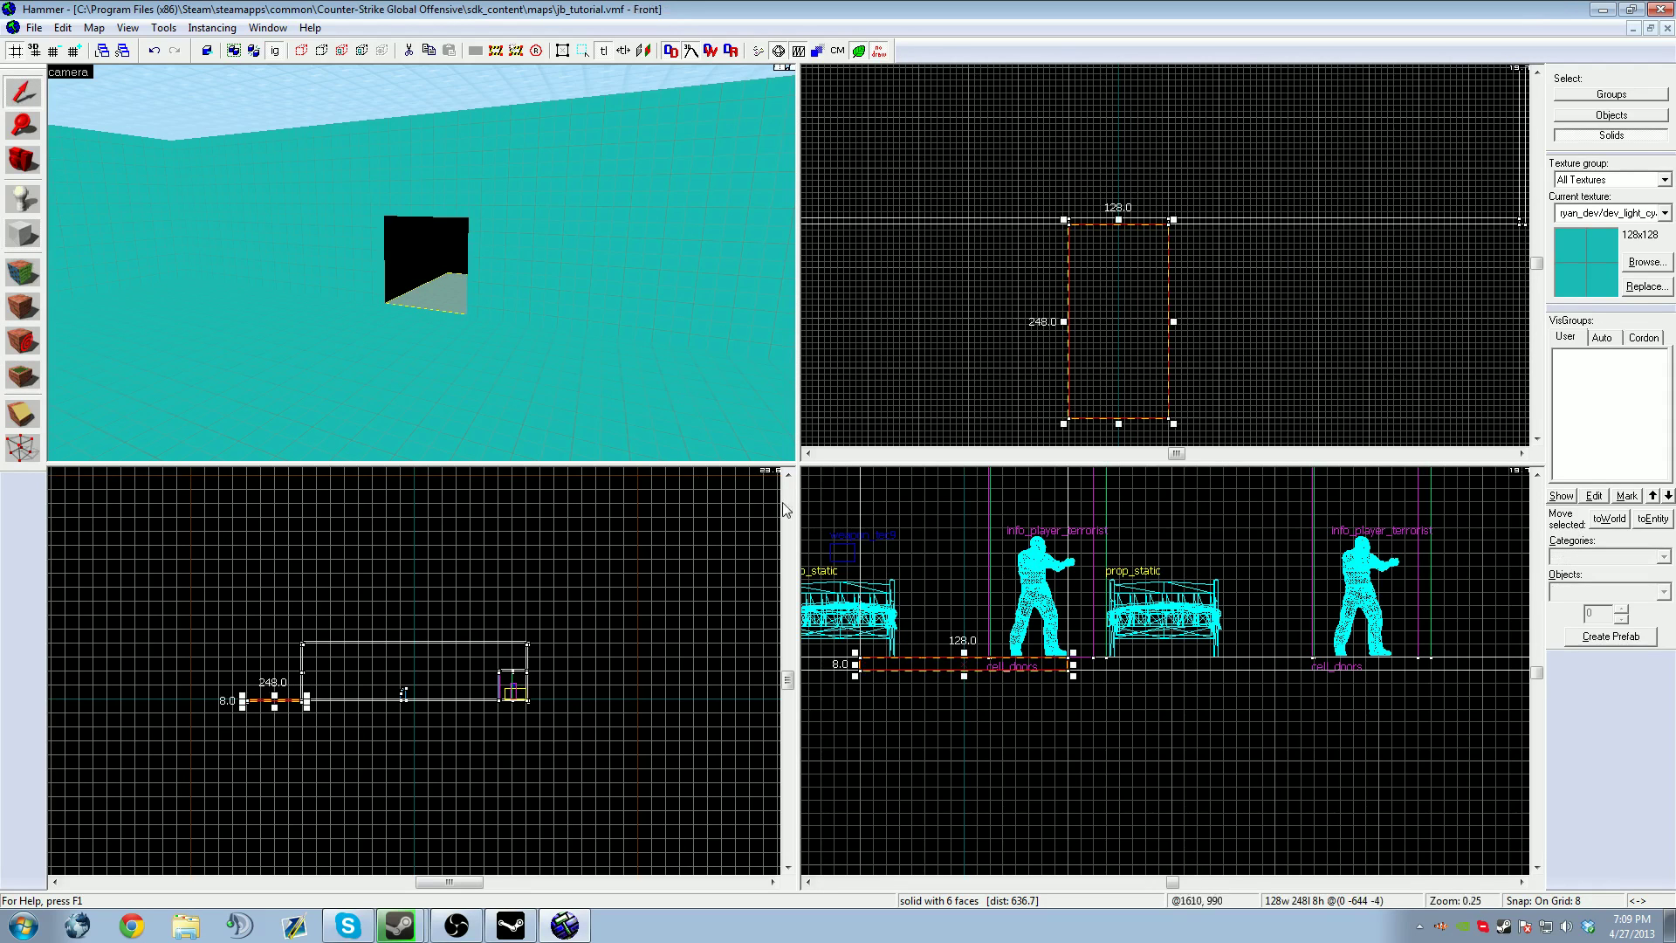
{"action": "scroll", "coordinate": [982, 768], "scroll_direction": "up", "scroll_amount": 3}
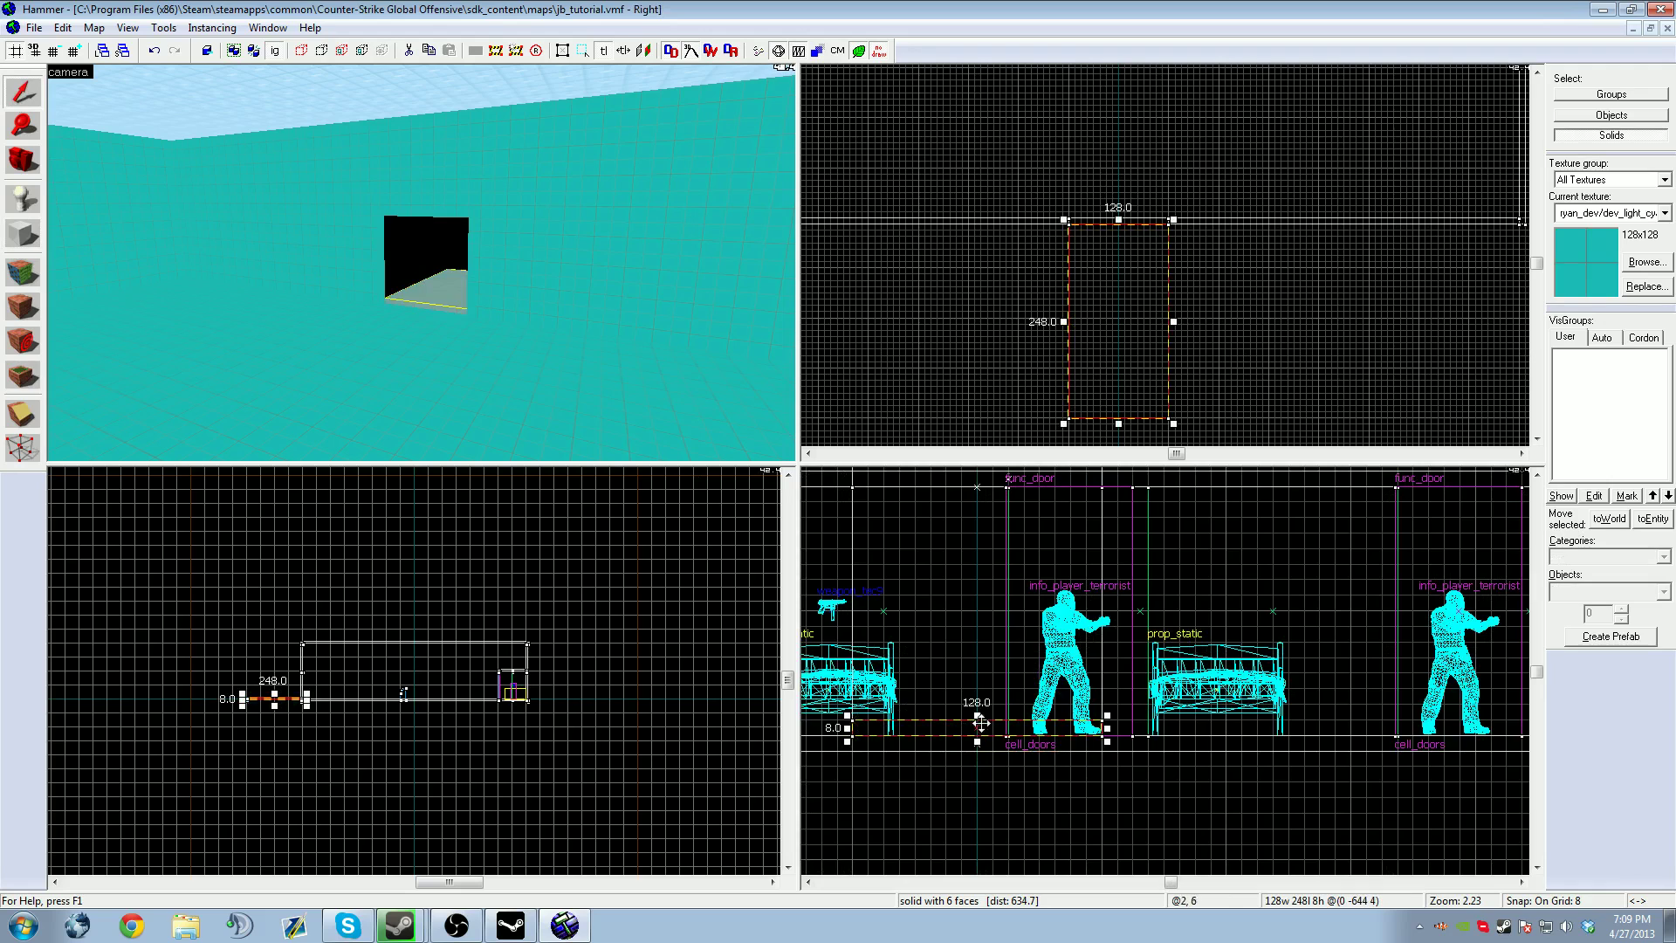
{"action": "left_click_drag", "start_coordinate": [977, 716], "coordinate": [977, 482]}
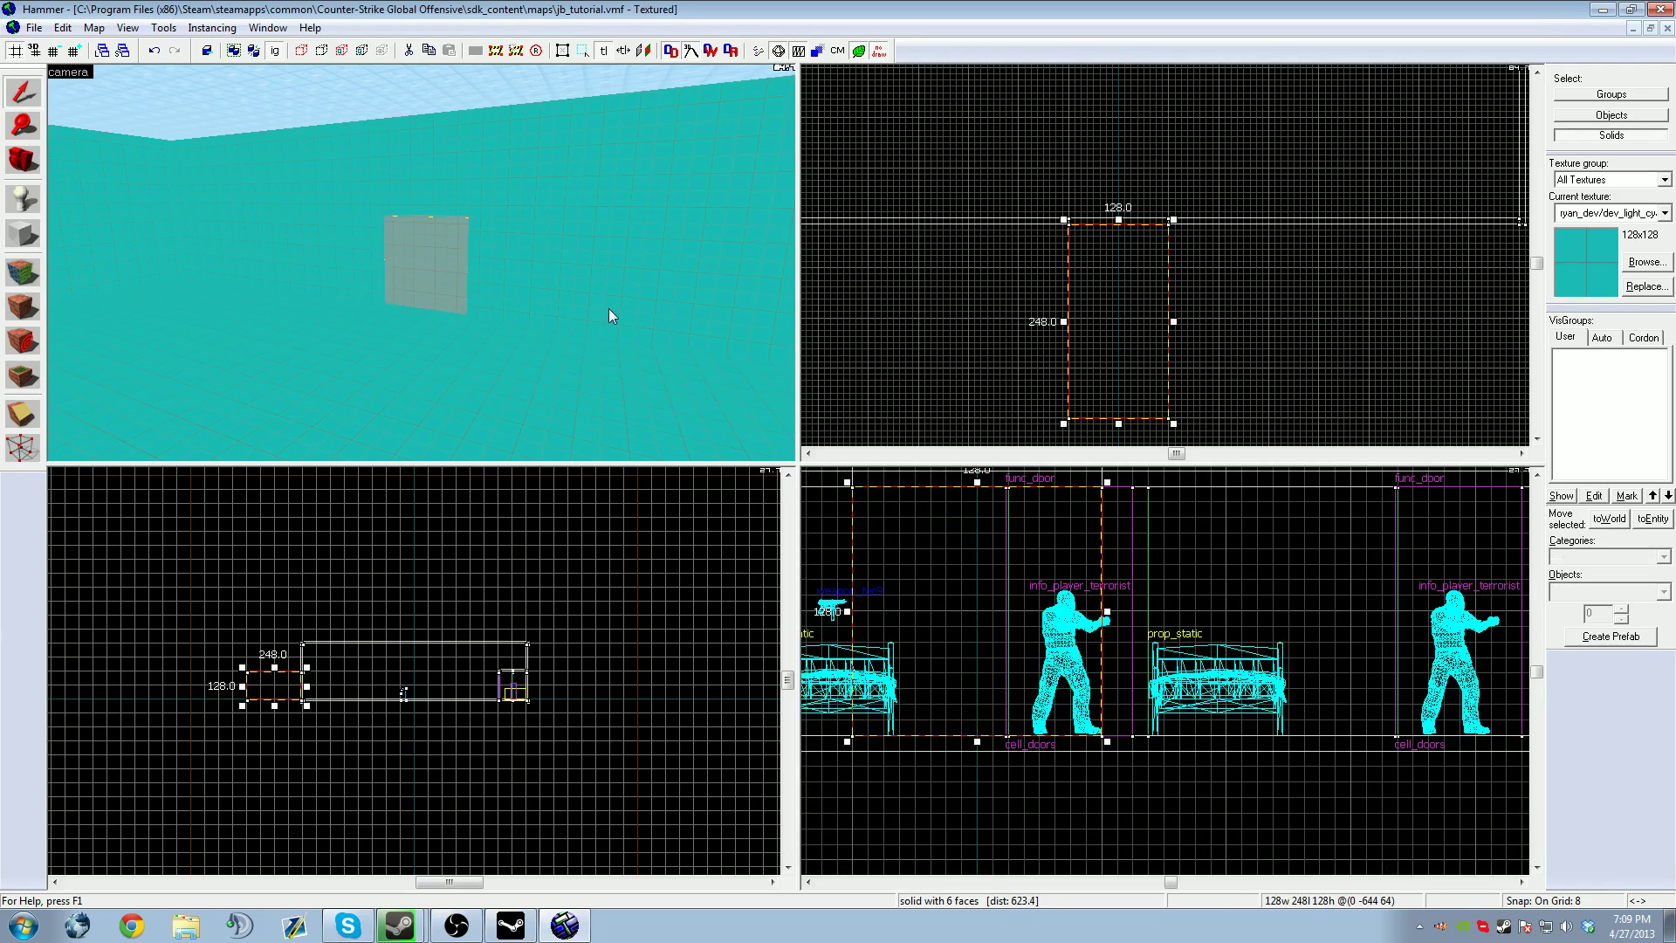
Hollow the corridor block outward with a wall thickness of -8
{"action": "key", "text": "z"}
{"action": "key", "text": "w"}
{"action": "key", "text": "z"}
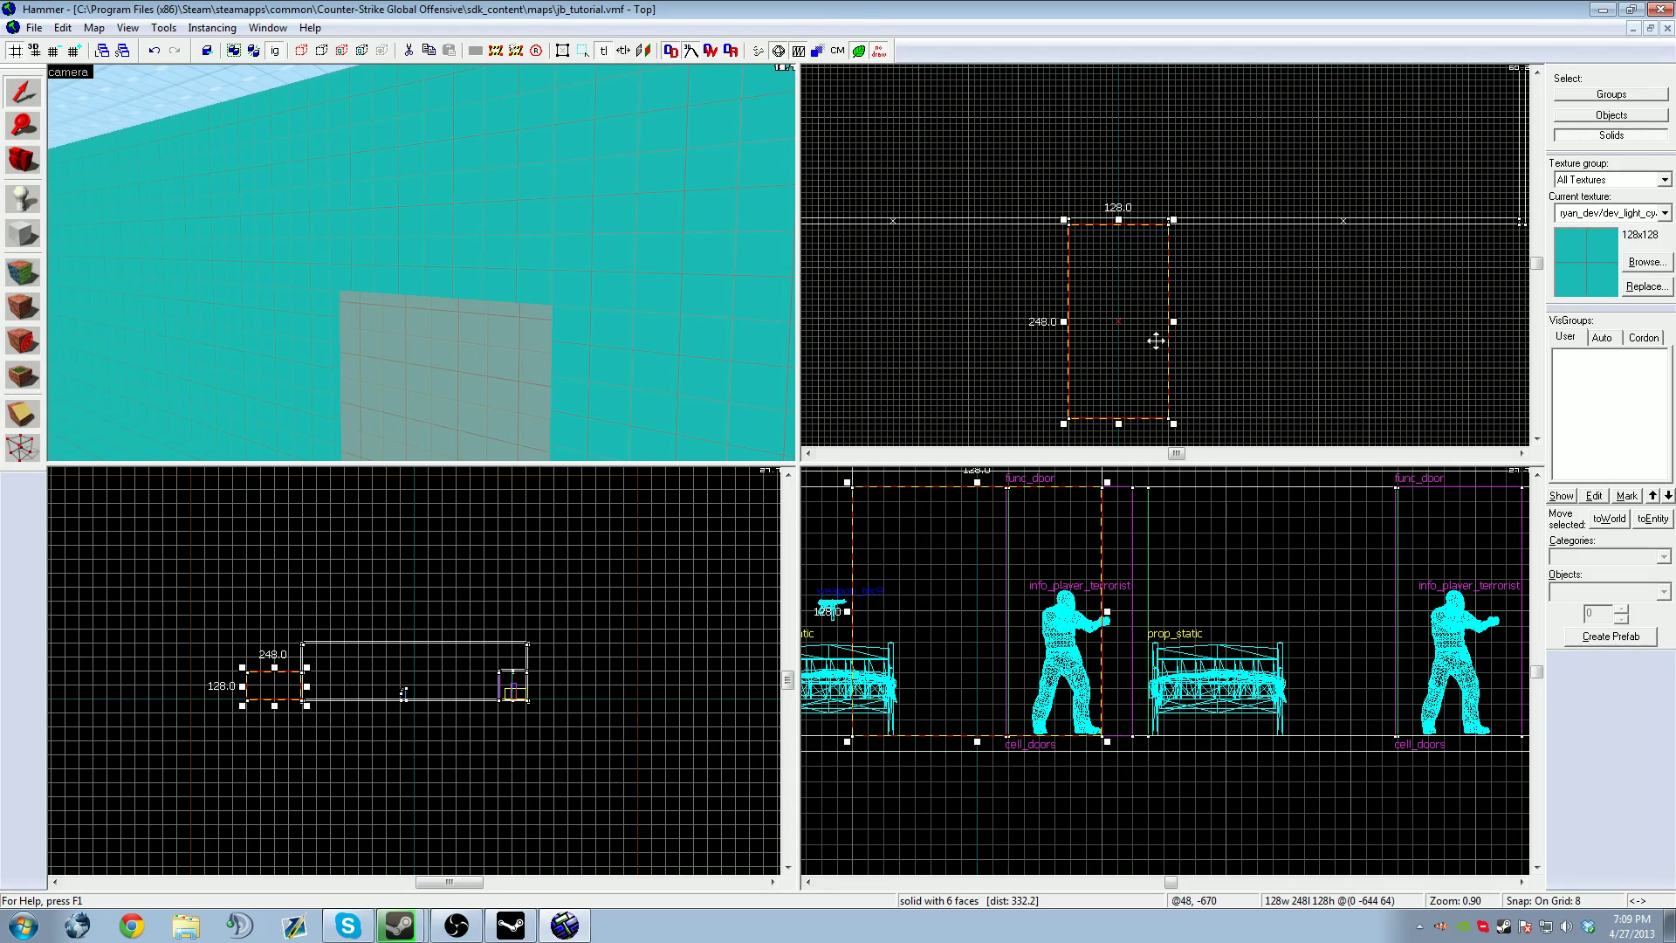
{"action": "right_click", "coordinate": [1121, 325]}
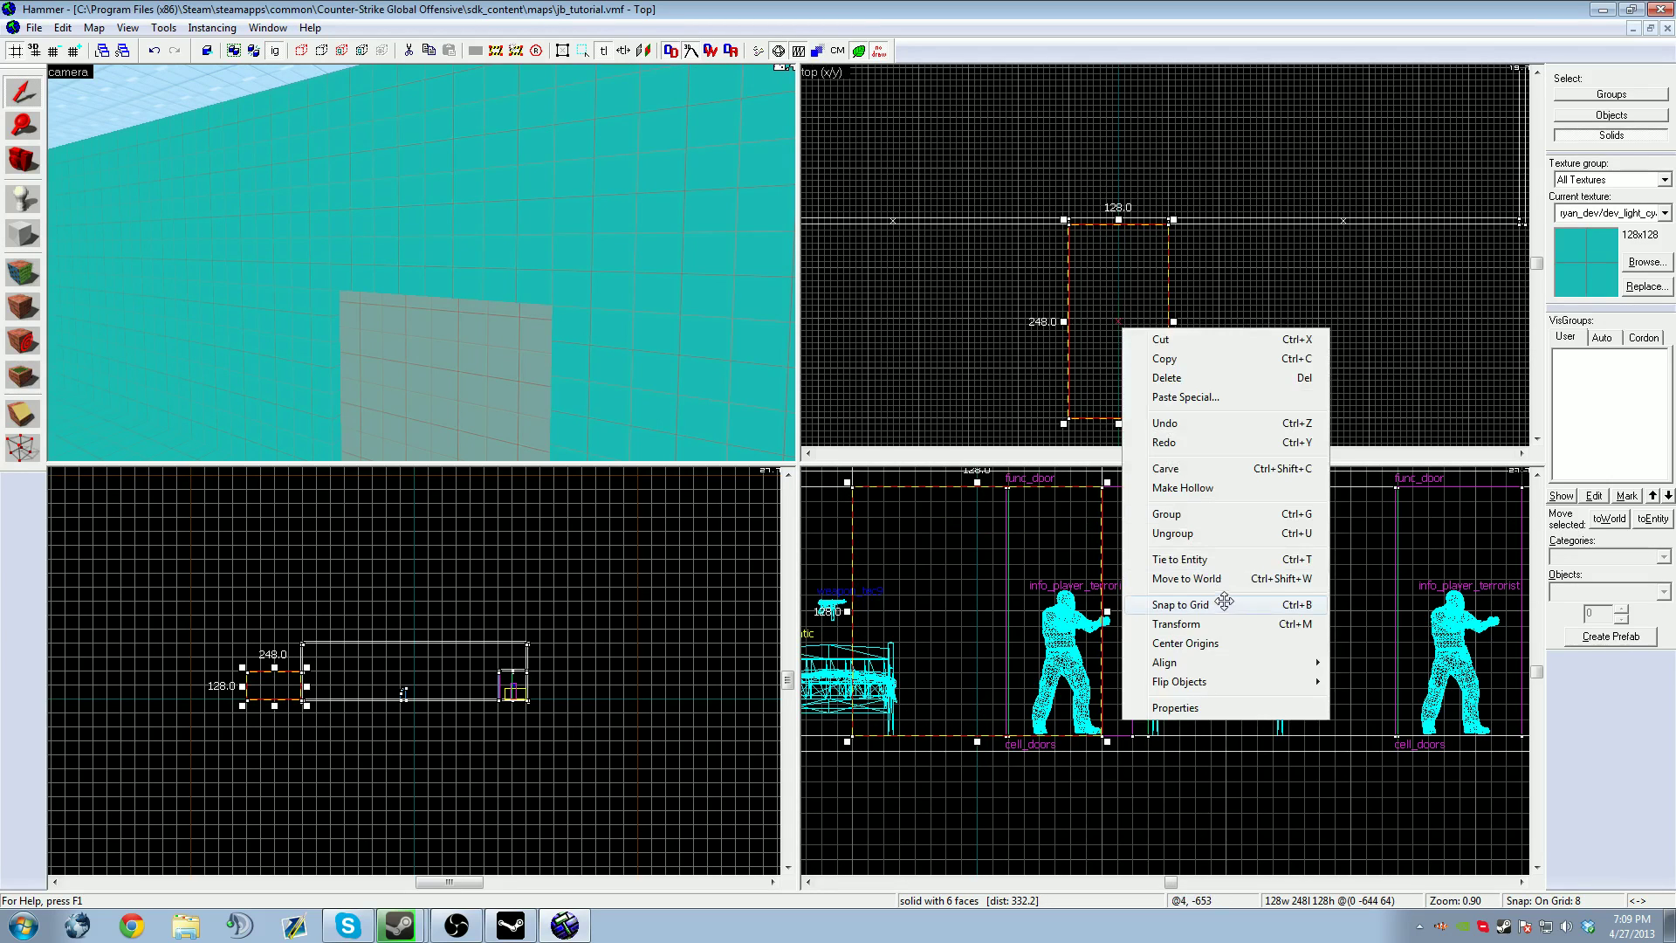
{"action": "left_click", "coordinate": [1188, 487]}
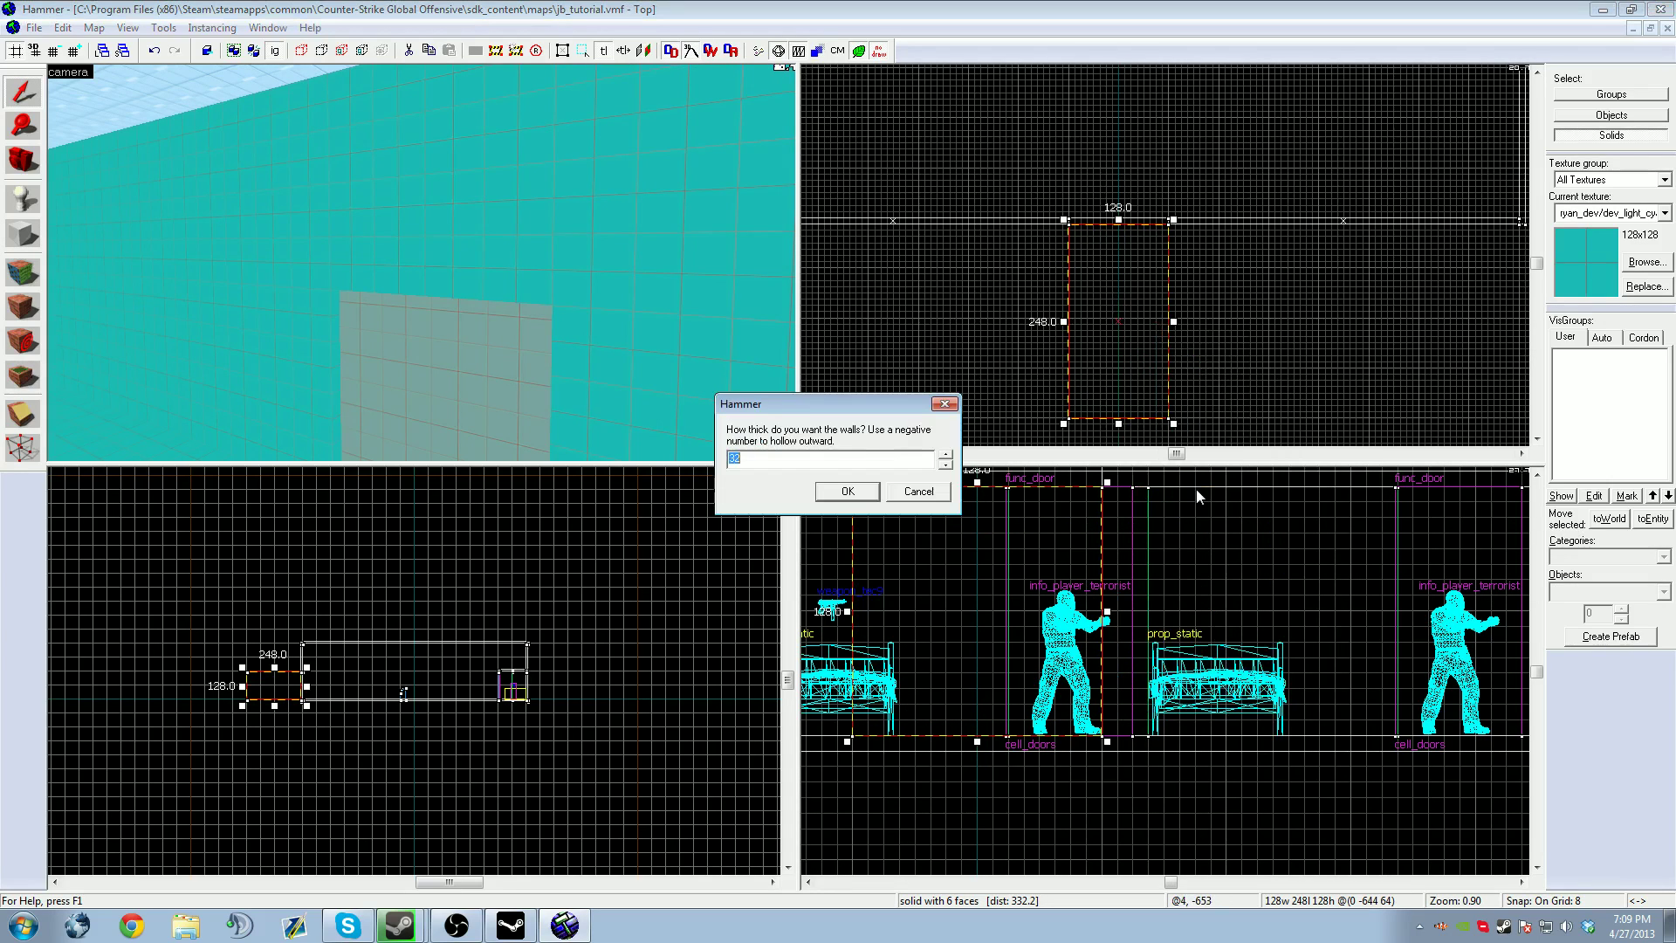
{"action": "type", "text": "-8"}
{"action": "left_click", "coordinate": [843, 491]}
Remove the hollowed block's end wall that fills the doorway
{"action": "left_click", "coordinate": [437, 375]}
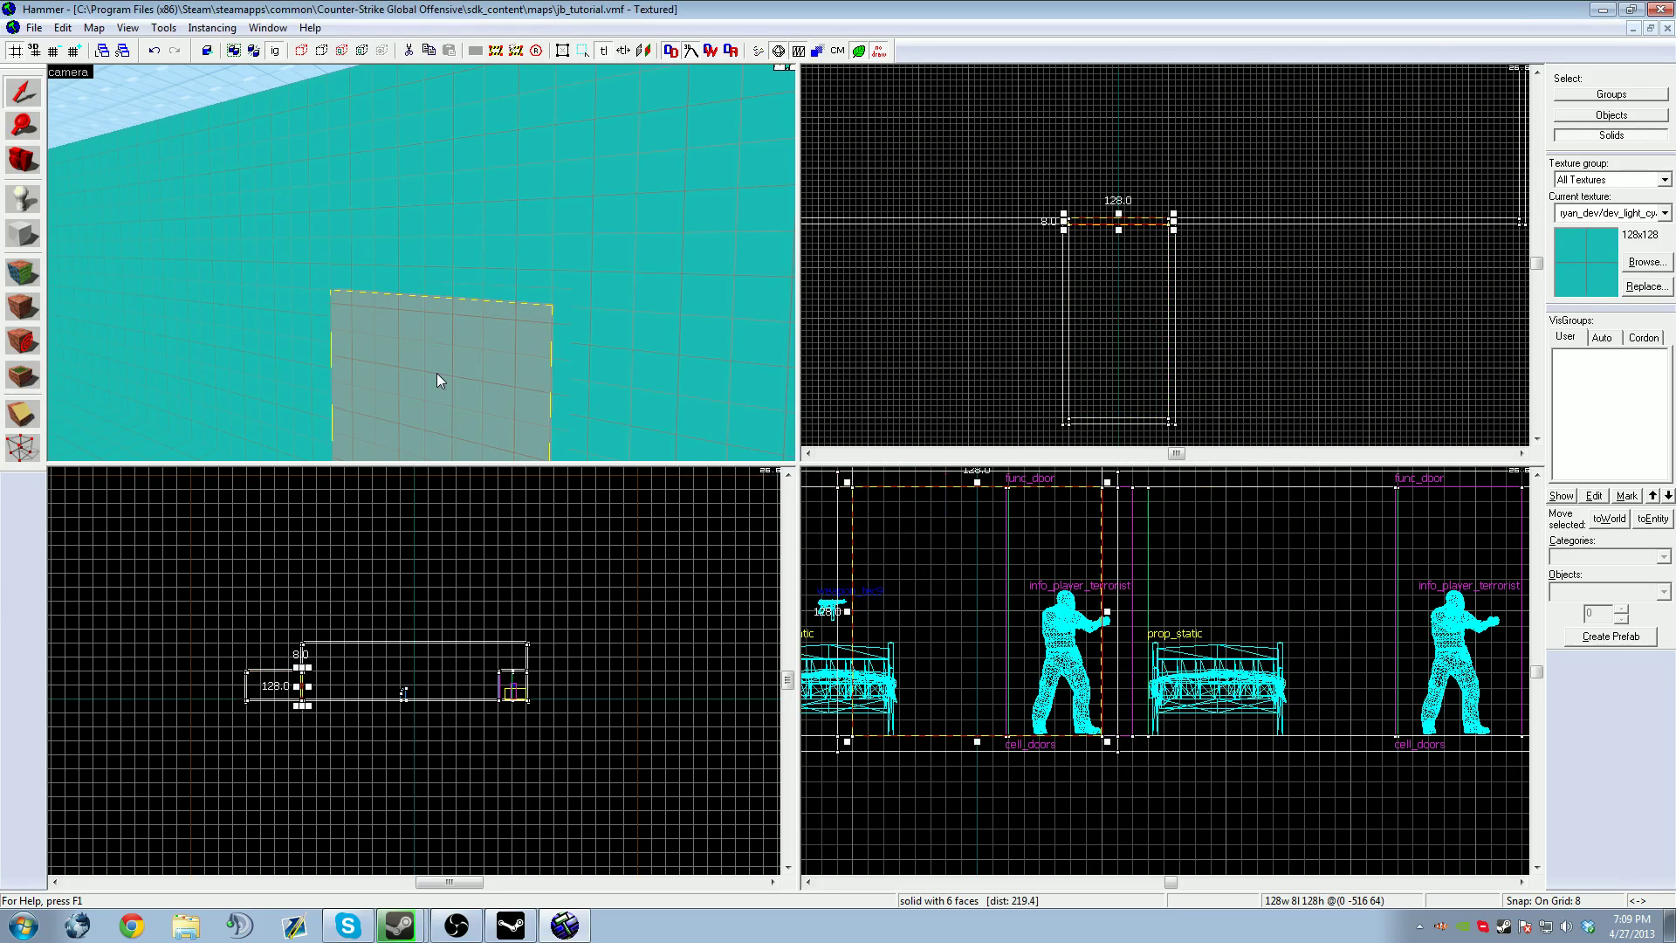
{"action": "key", "text": "Escape"}
{"action": "key", "text": "z"}
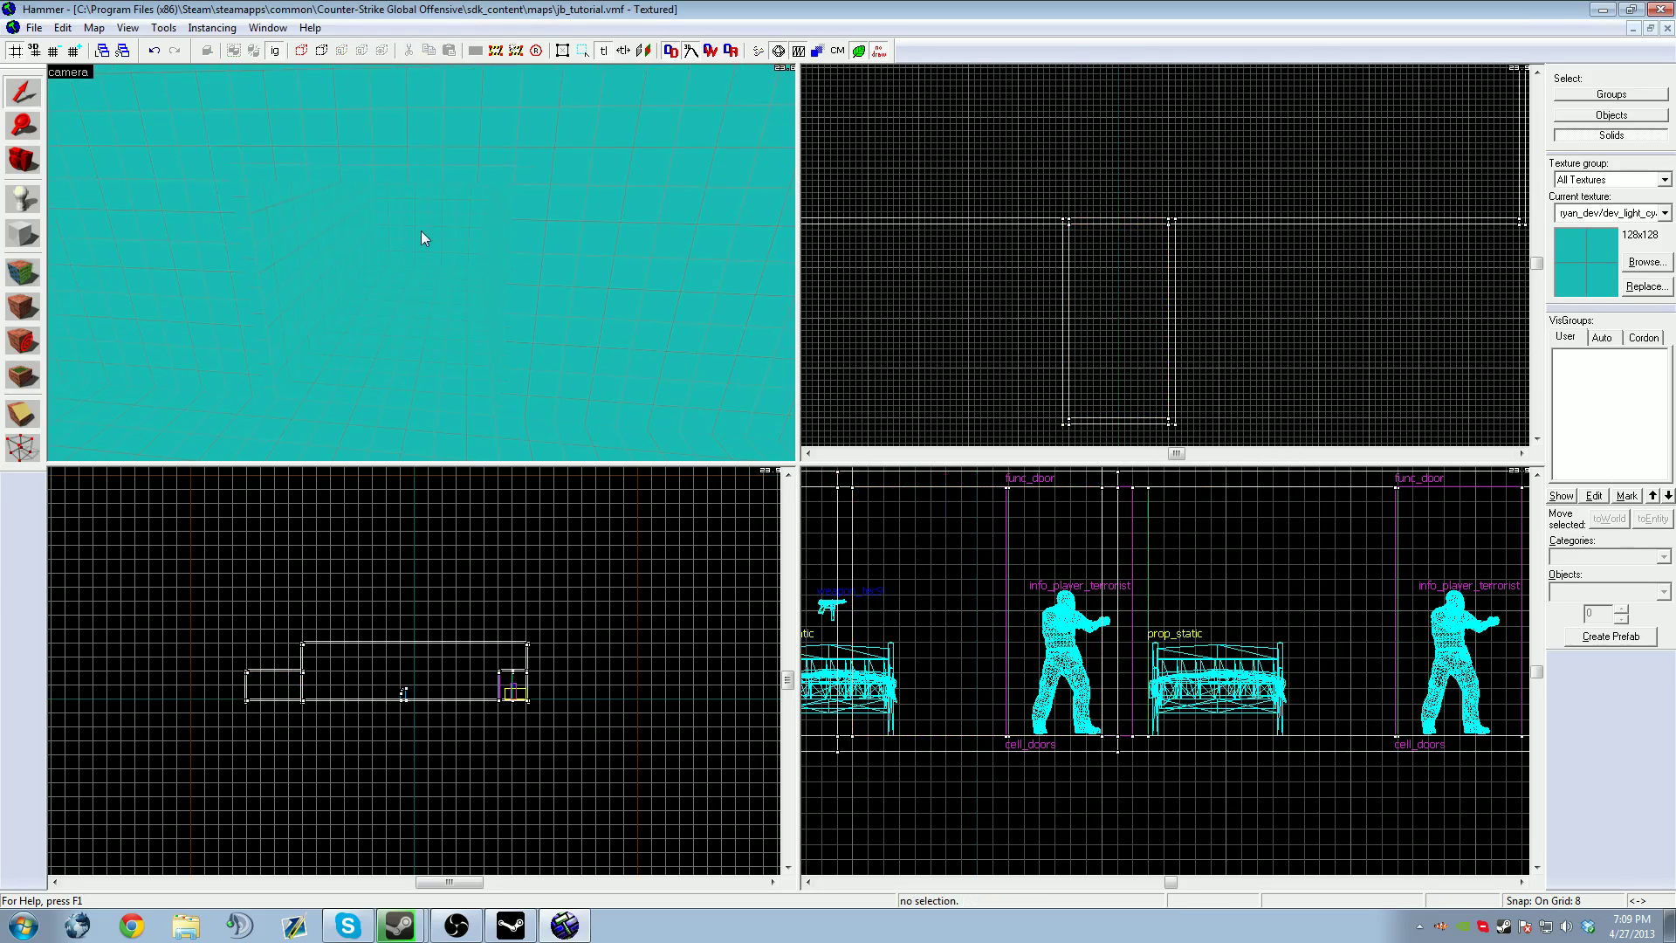
Delete the corridor's far end wall
{"action": "left_click", "coordinate": [421, 218]}
{"action": "key", "text": "Delete"}
{"action": "left_click", "coordinate": [284, 199]}
{"action": "left_click", "coordinate": [270, 173]}
{"action": "left_click", "coordinate": [220, 199]}
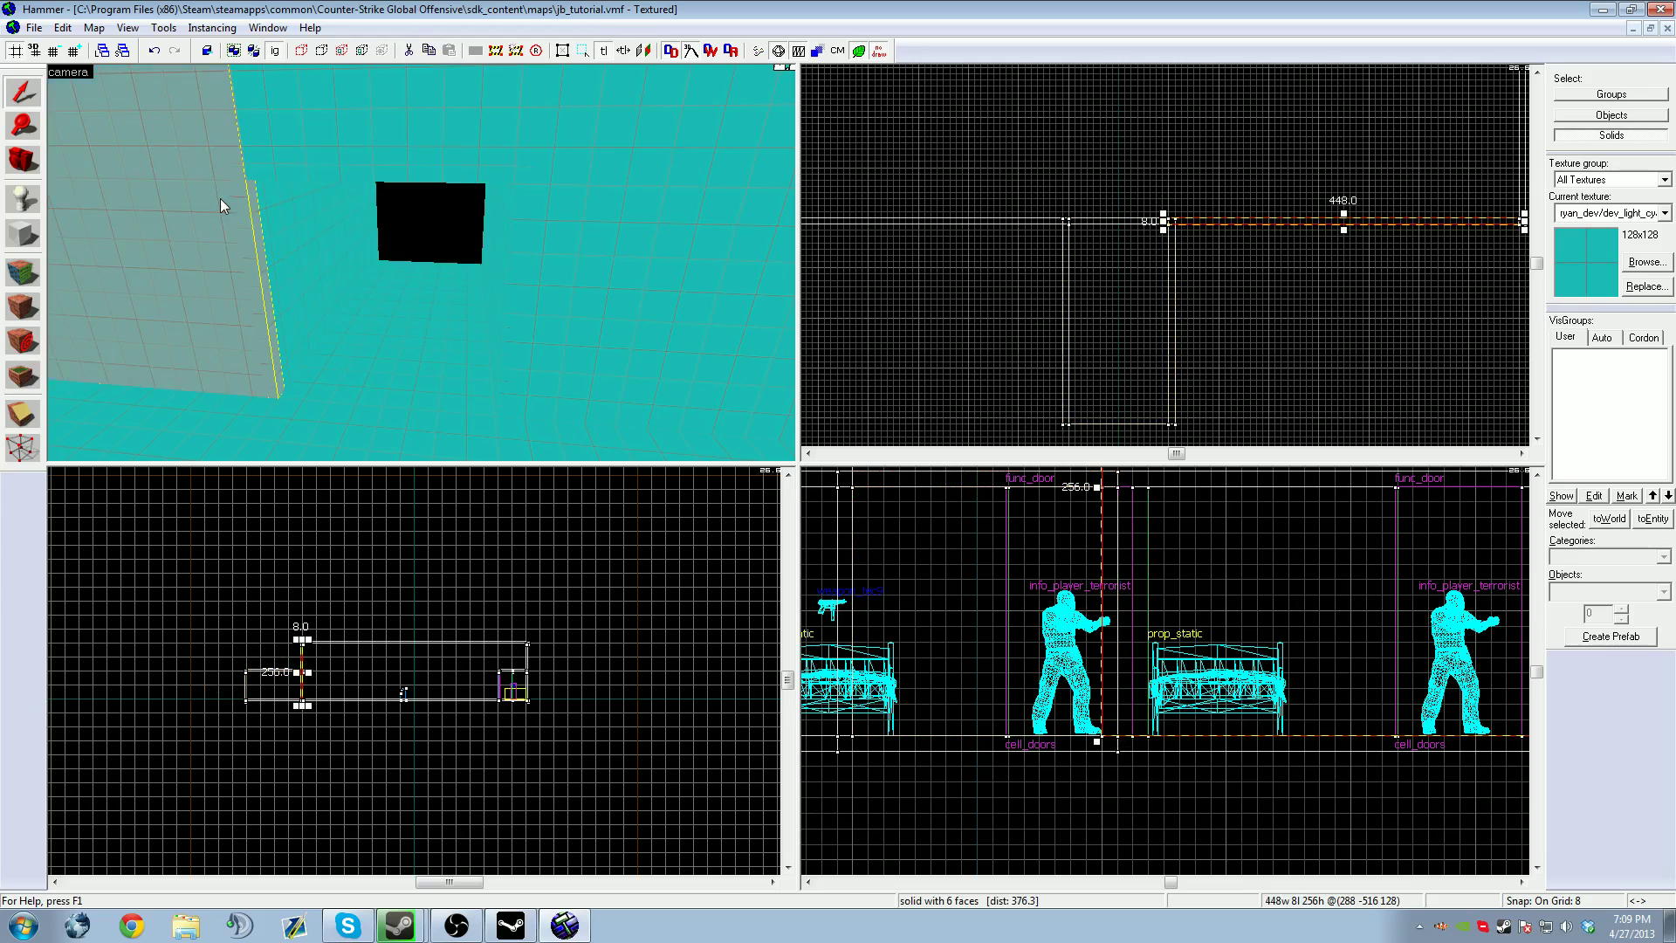
{"action": "key", "text": "Delete"}
Shorten the corridor's side walls, ceiling and floor to 256 units so they stop at the main room's wall
{"action": "left_click", "coordinate": [295, 203]}
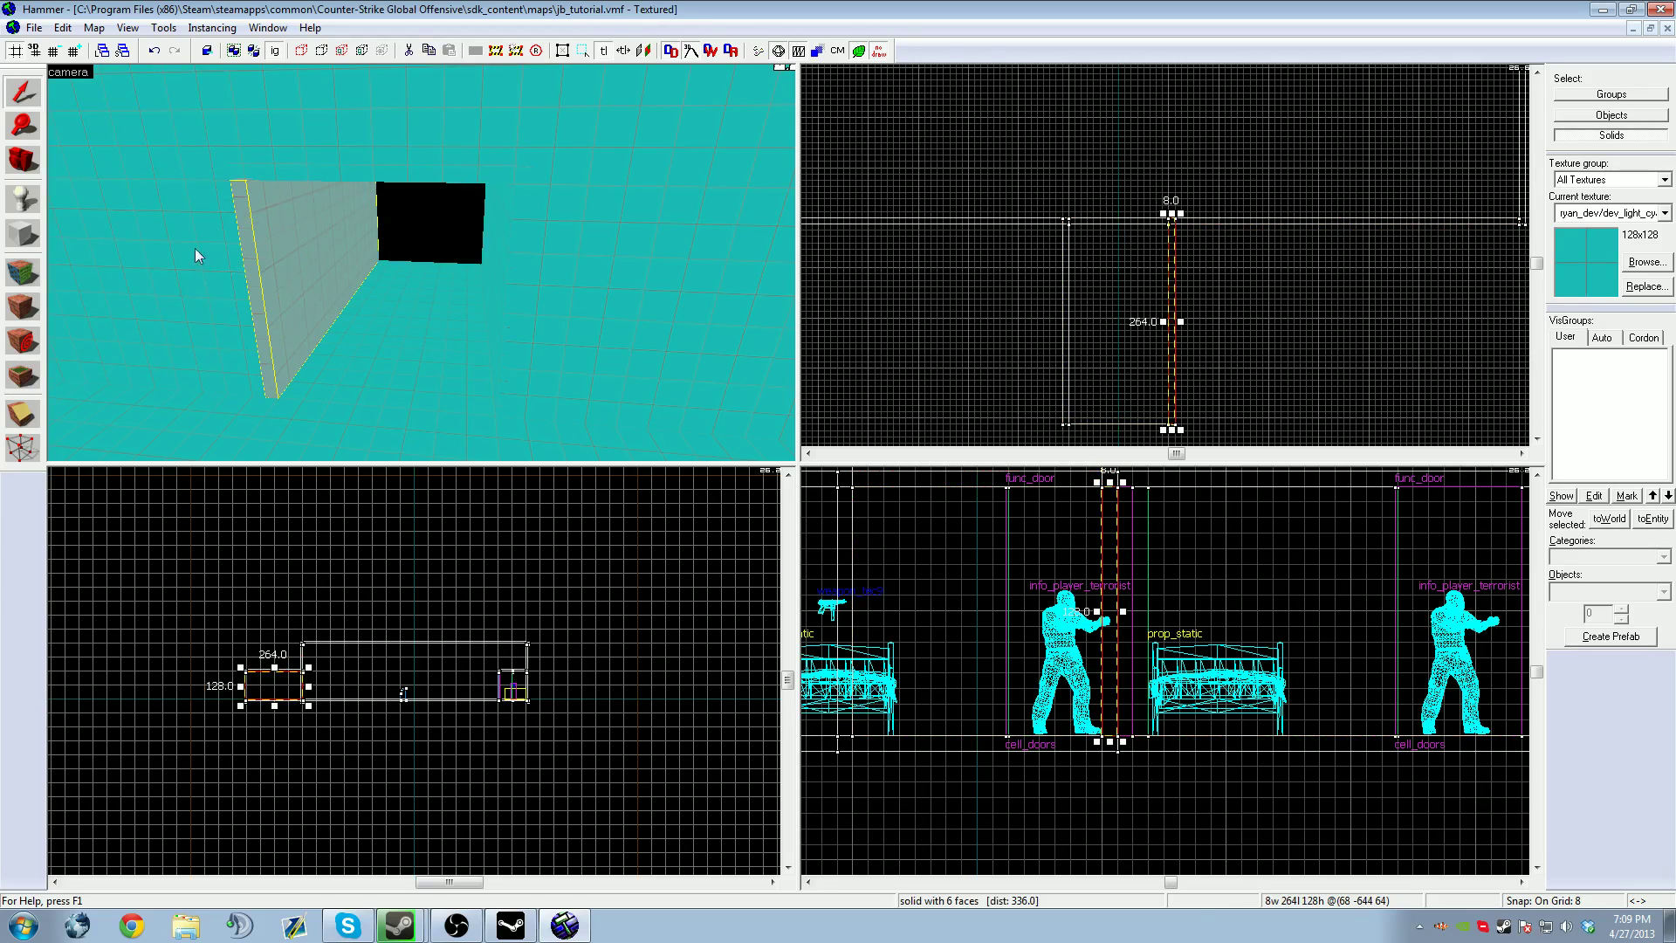
{"action": "left_click", "coordinate": [339, 170]}
{"action": "left_click", "coordinate": [517, 237]}
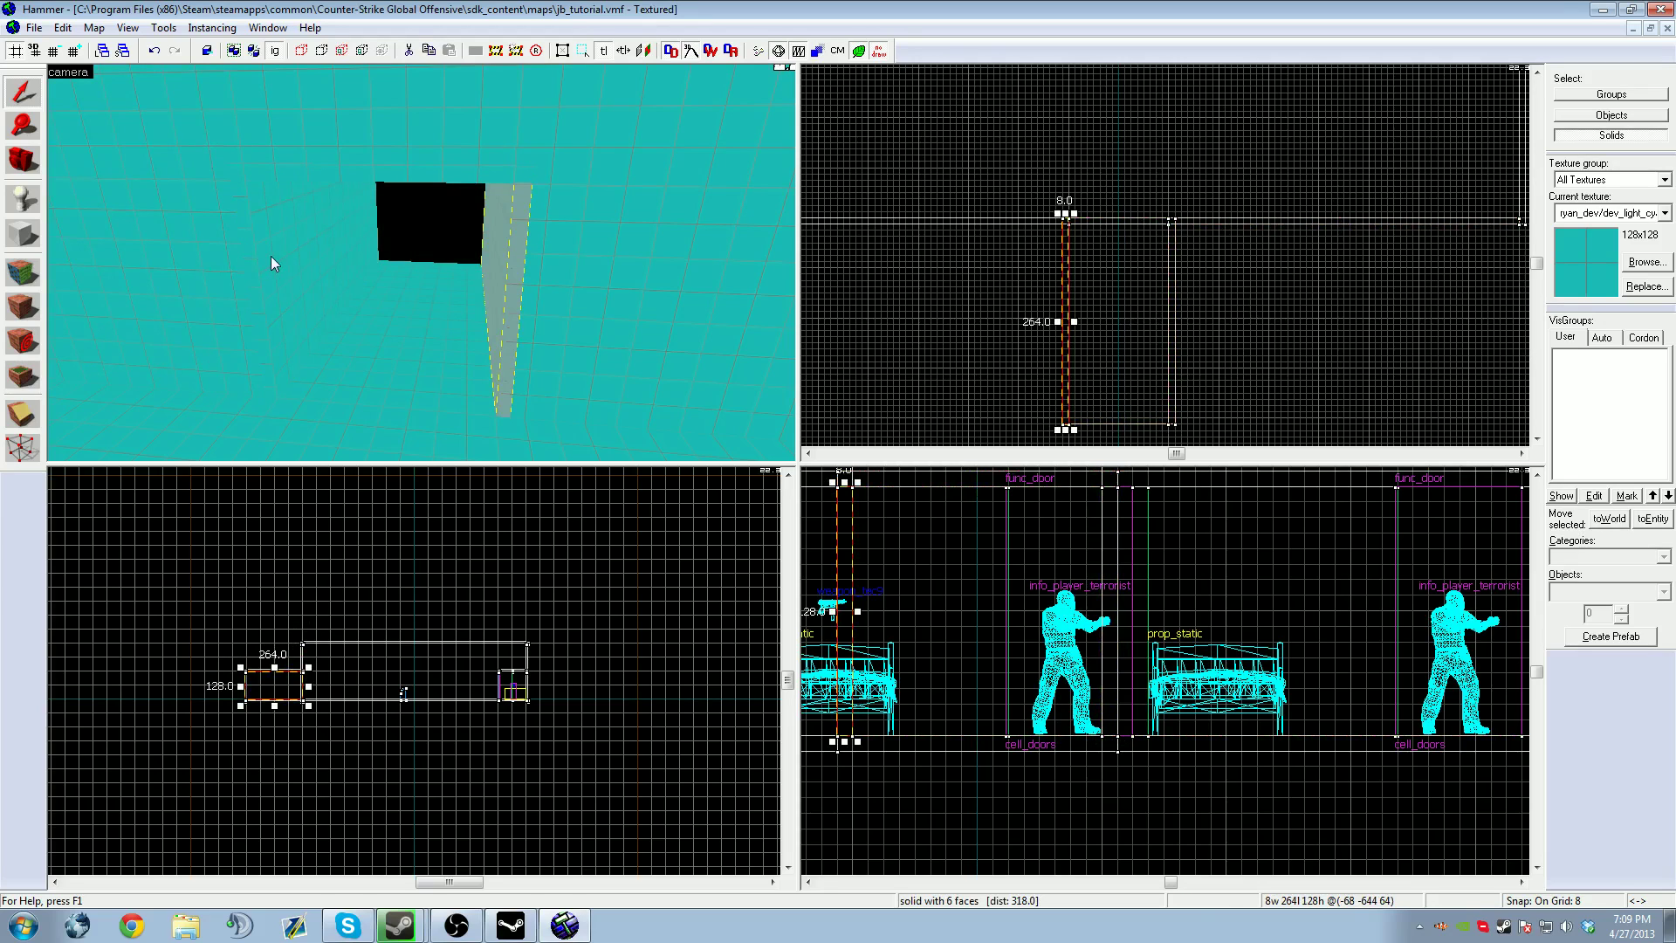
{"action": "left_click", "coordinate": [271, 255]}
{"action": "left_click", "coordinate": [325, 175], "text": "ctrl"}
{"action": "left_click", "coordinate": [513, 267], "text": "ctrl"}
{"action": "left_click_drag", "start_coordinate": [1120, 213], "coordinate": [1119, 223]}
{"action": "key", "text": "Escape"}
{"action": "left_click", "coordinate": [365, 389]}
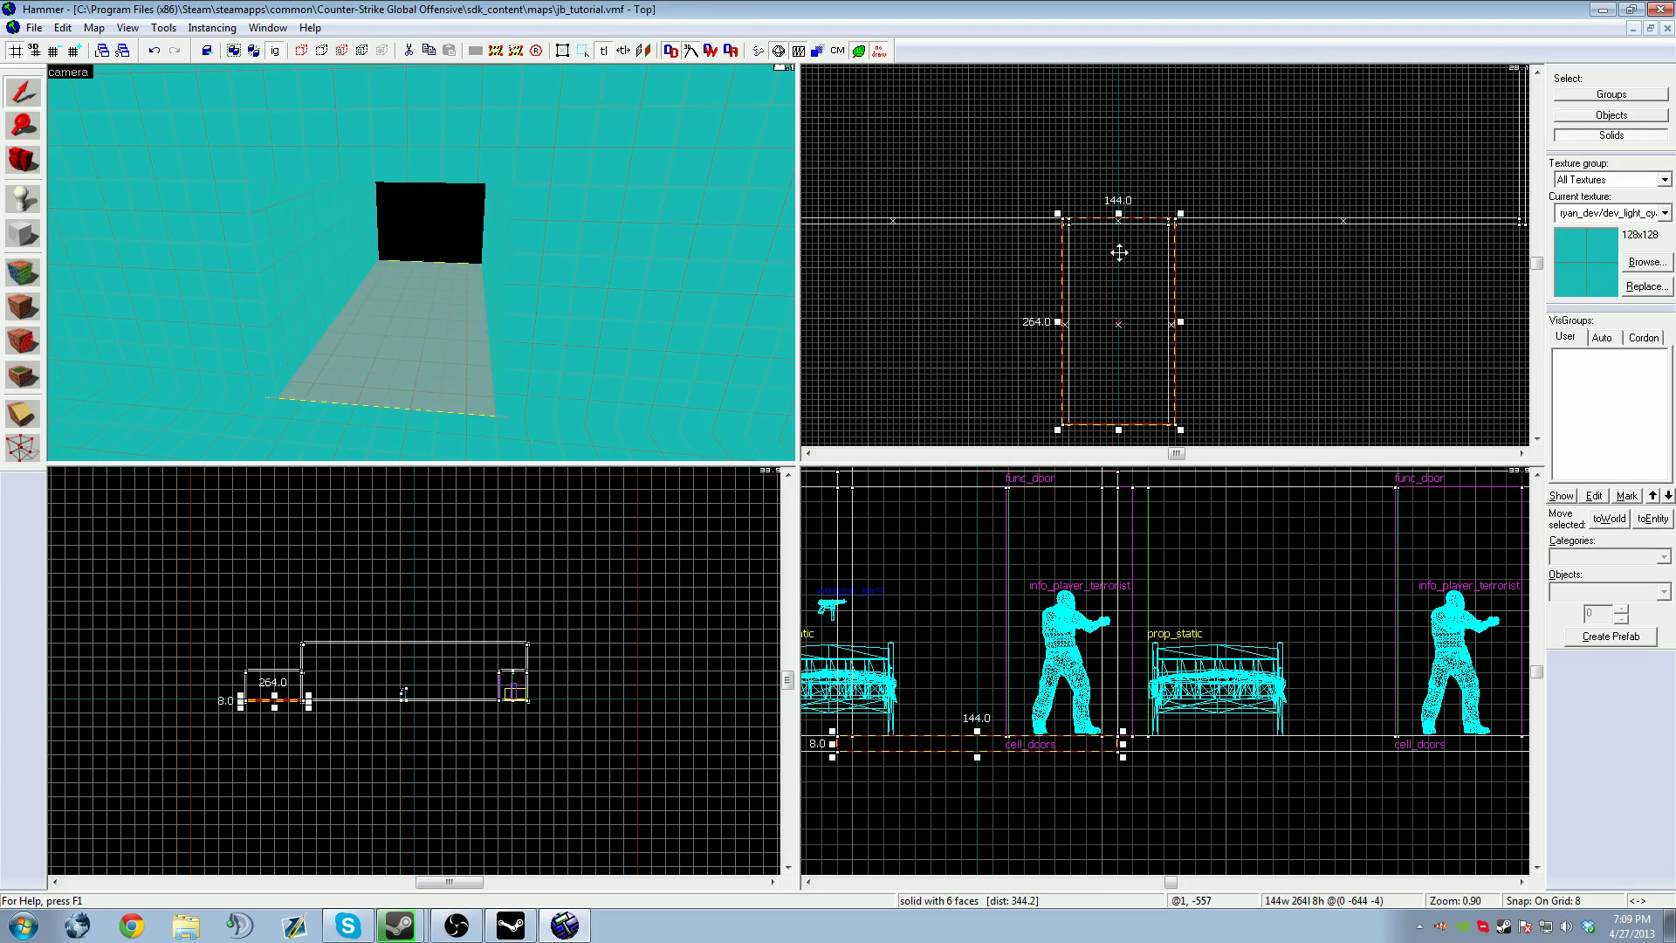
{"action": "key", "text": "Delete"}
Outline a new block 512 units wide and 248 long, centred against the far end of the corridor
{"action": "key", "text": "z"}
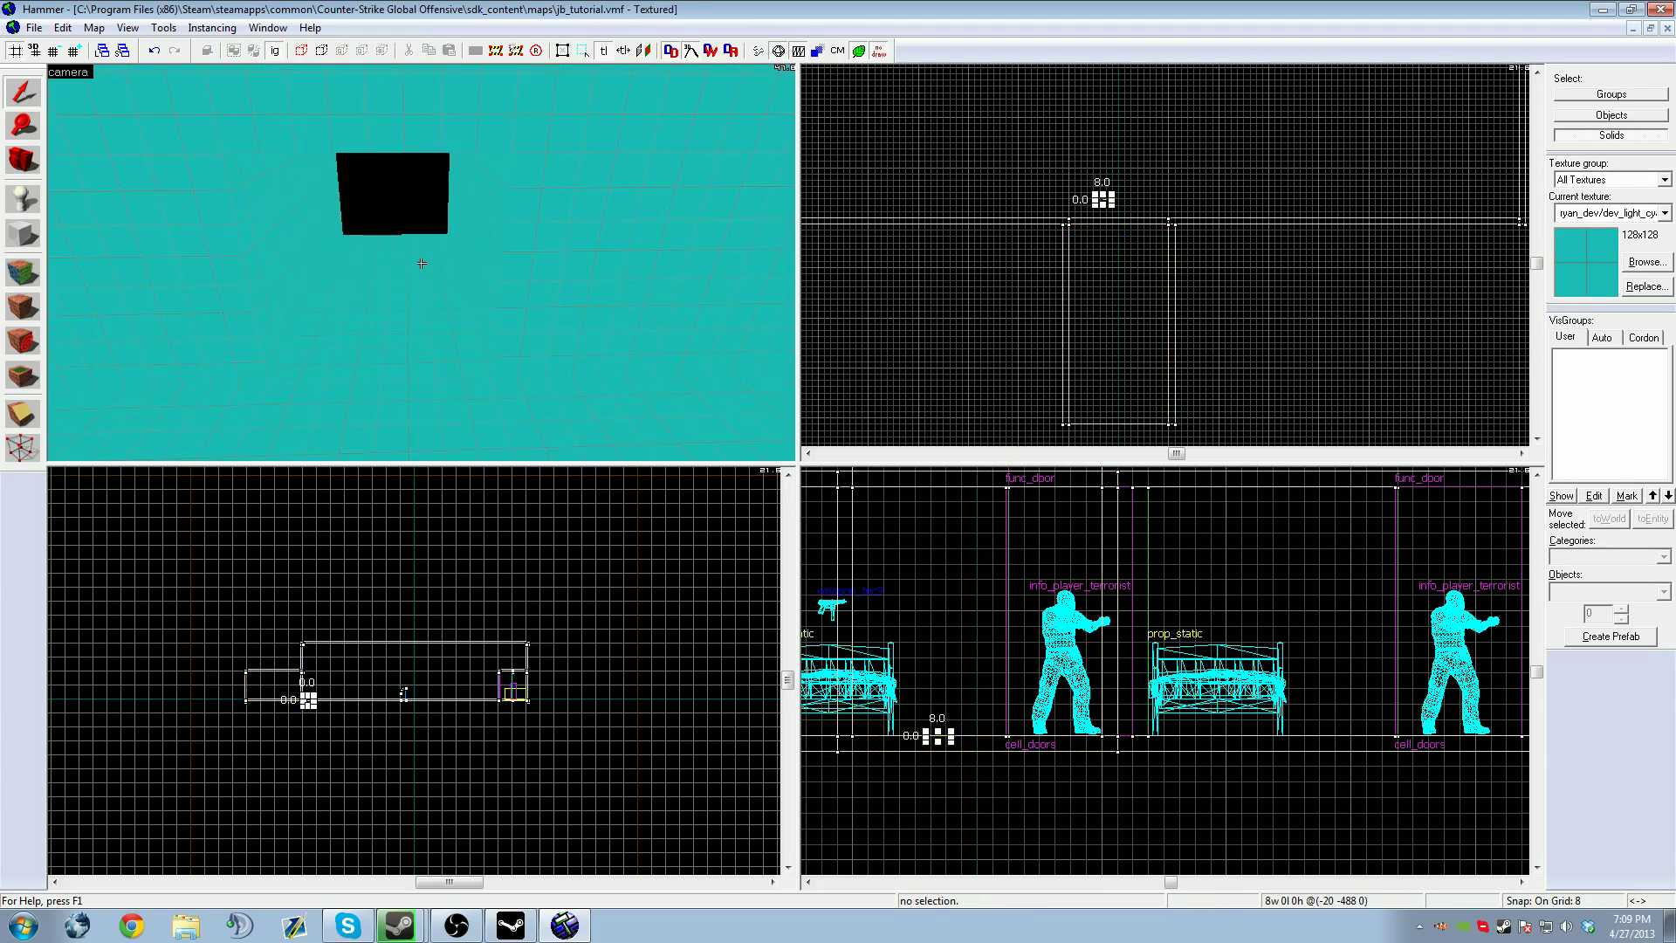
{"action": "key", "text": "w"}
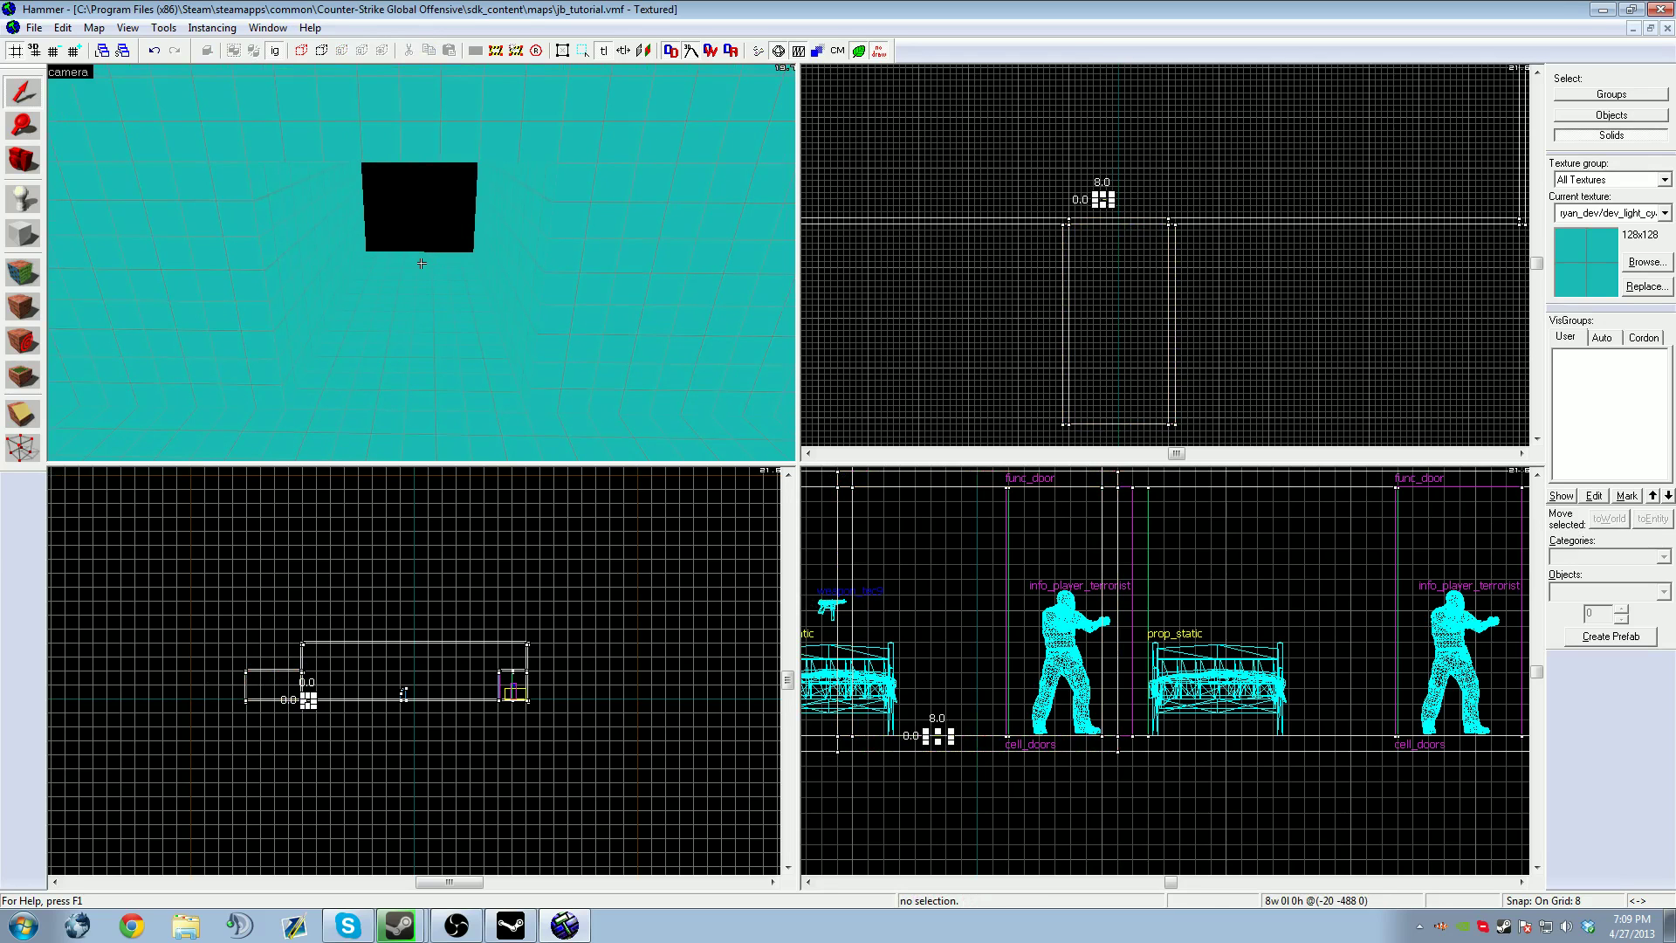
{"action": "key", "text": "z"}
{"action": "scroll", "coordinate": [1009, 355], "scroll_direction": "down", "scroll_amount": 3}
{"action": "scroll", "coordinate": [1078, 341], "scroll_direction": "up", "scroll_amount": 4}
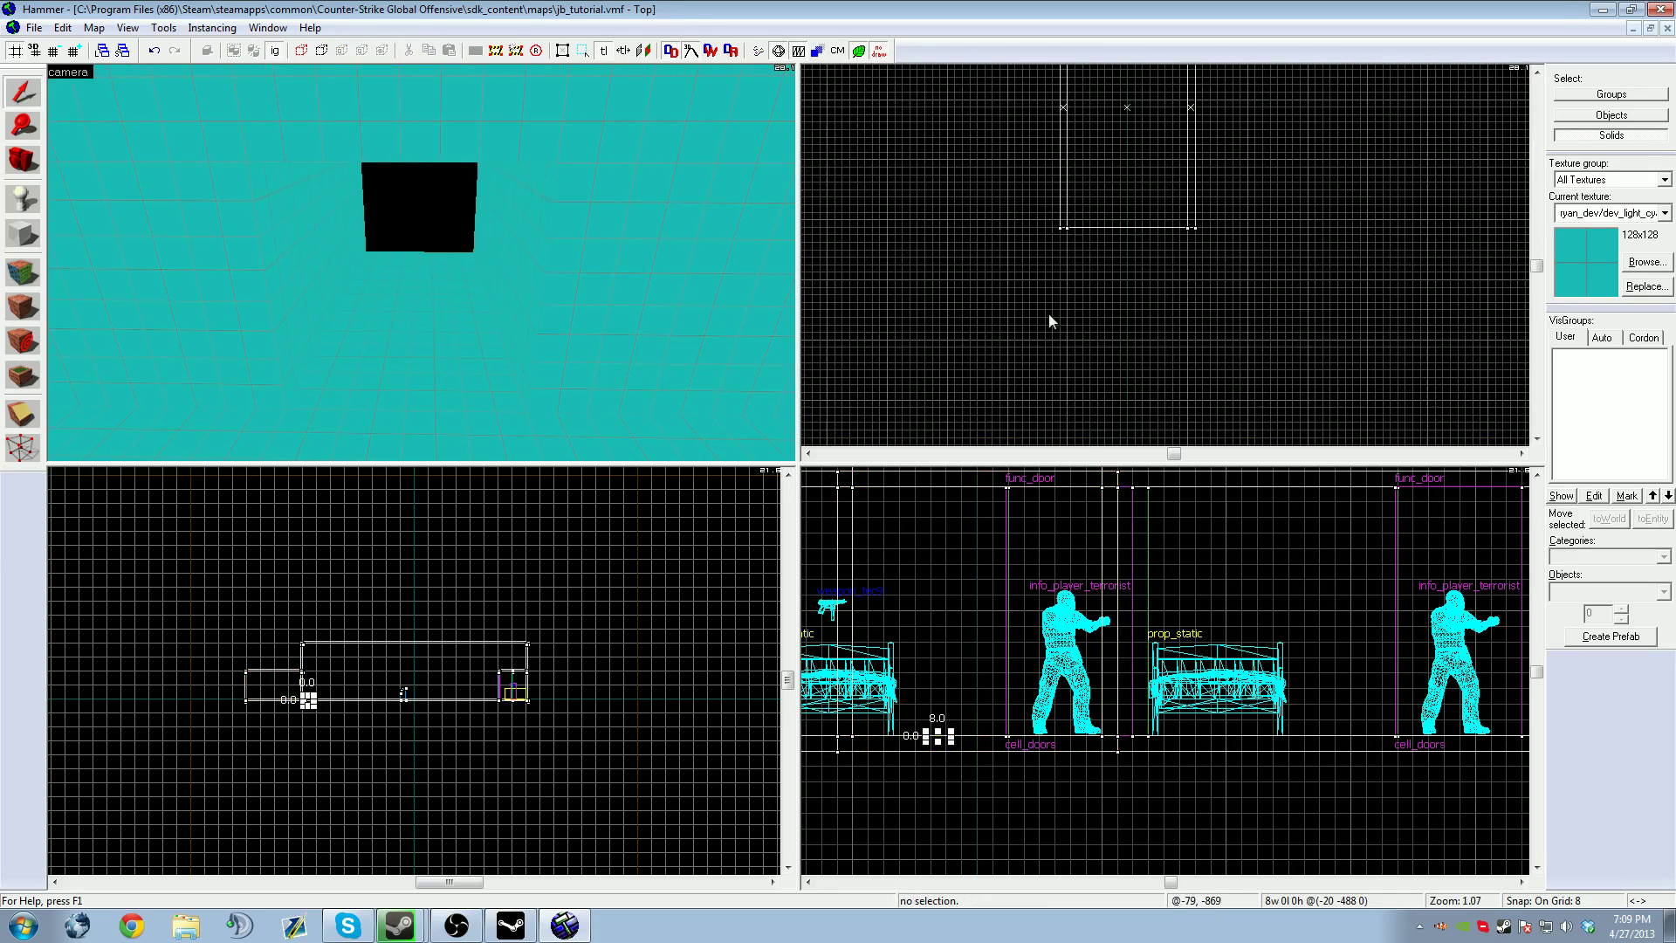
{"action": "left_click", "coordinate": [23, 237]}
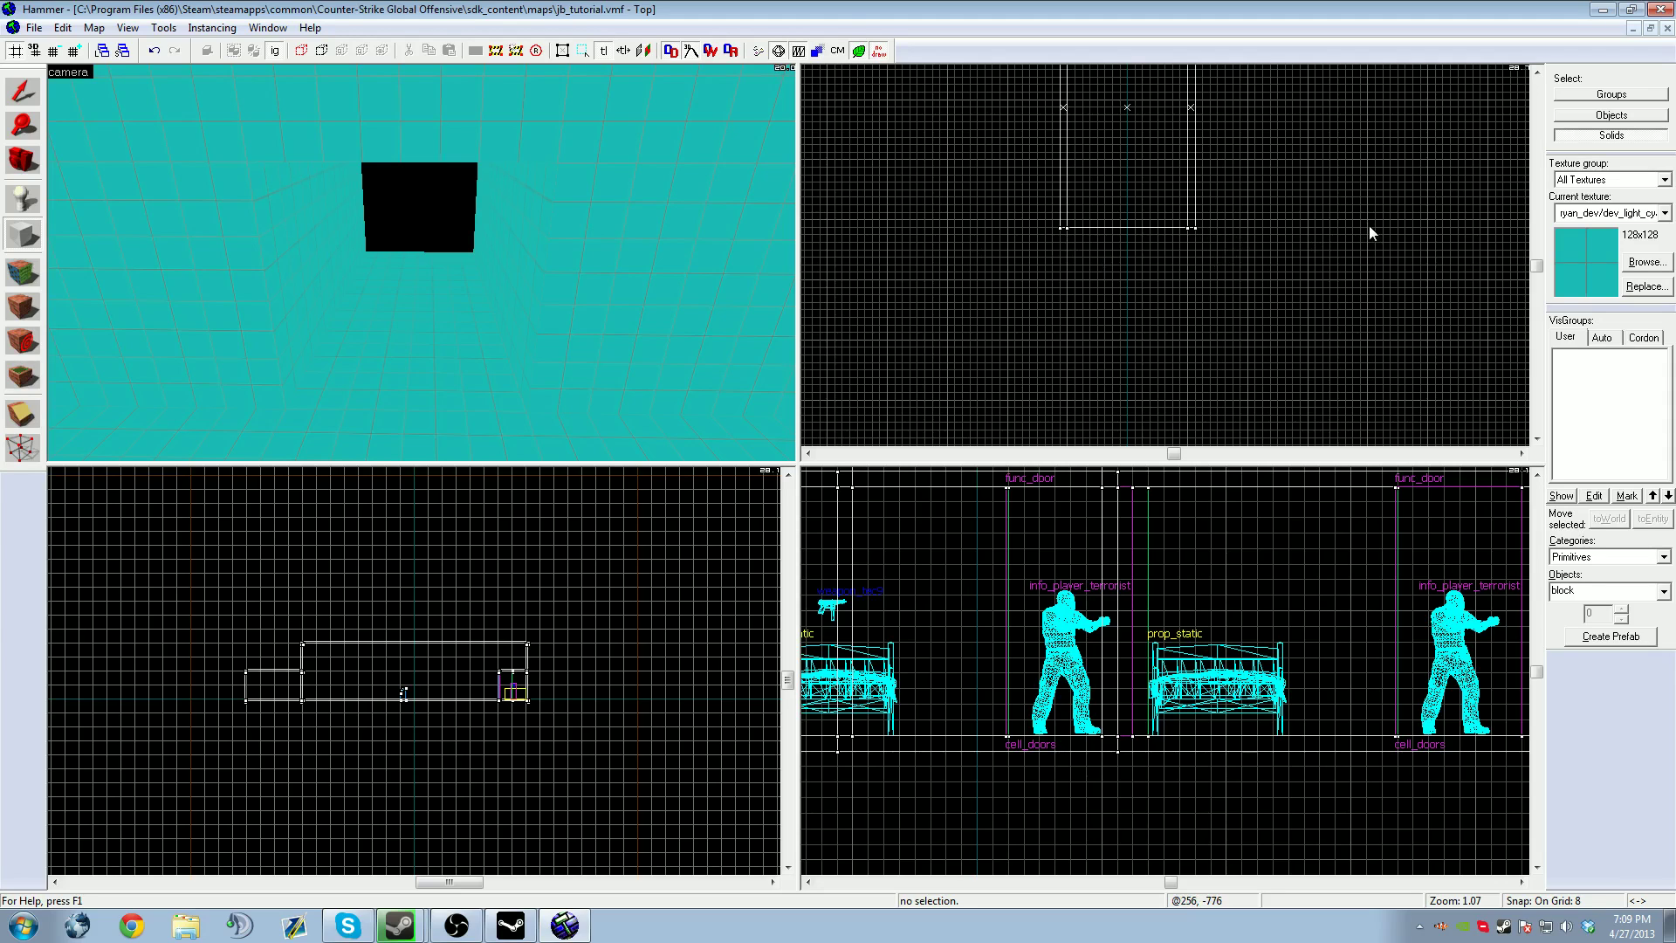
{"action": "mouse_move", "coordinate": [1369, 226]}
{"action": "left_mouse_down"}
{"action": "mouse_move", "coordinate": [1120, 244]}
{"action": "mouse_move", "coordinate": [896, 430]}
{"action": "mouse_move", "coordinate": [887, 389]}
{"action": "left_mouse_up"}
{"action": "scroll", "coordinate": [888, 380], "scroll_direction": "down", "scroll_amount": 4}
{"action": "scroll", "coordinate": [893, 389], "scroll_direction": "up", "scroll_amount": 5}
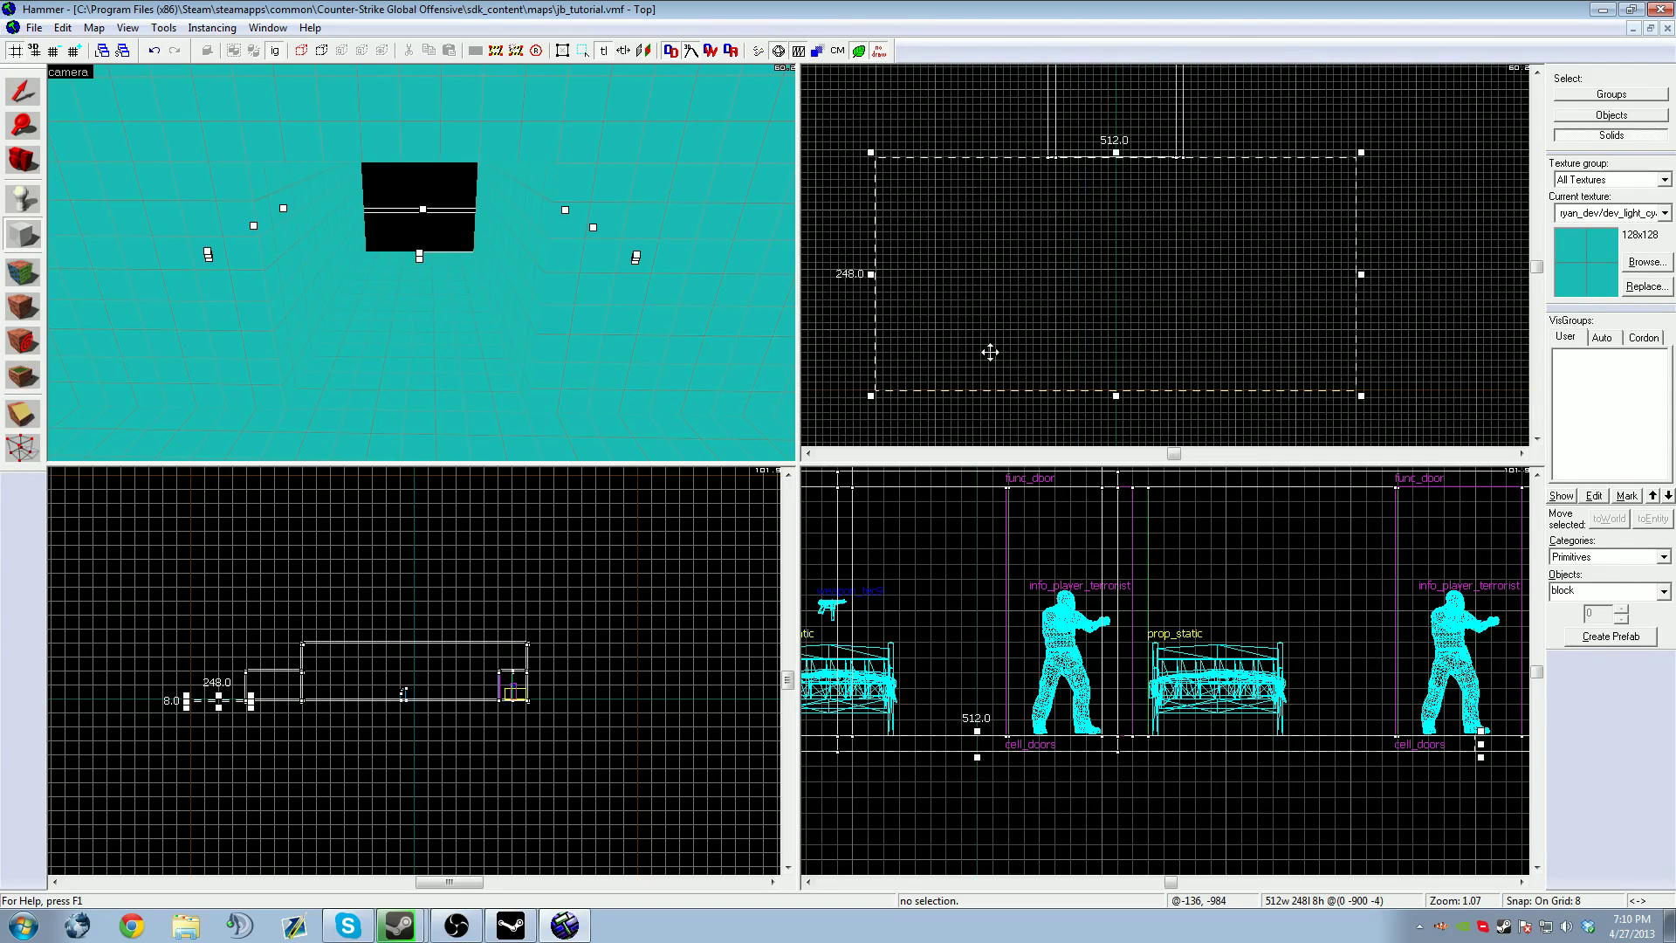
Match the outlined block's height to the corridor at 128 units, starting at floor level, and create the block
{"action": "scroll", "coordinate": [225, 699], "scroll_direction": "up", "scroll_amount": 5}
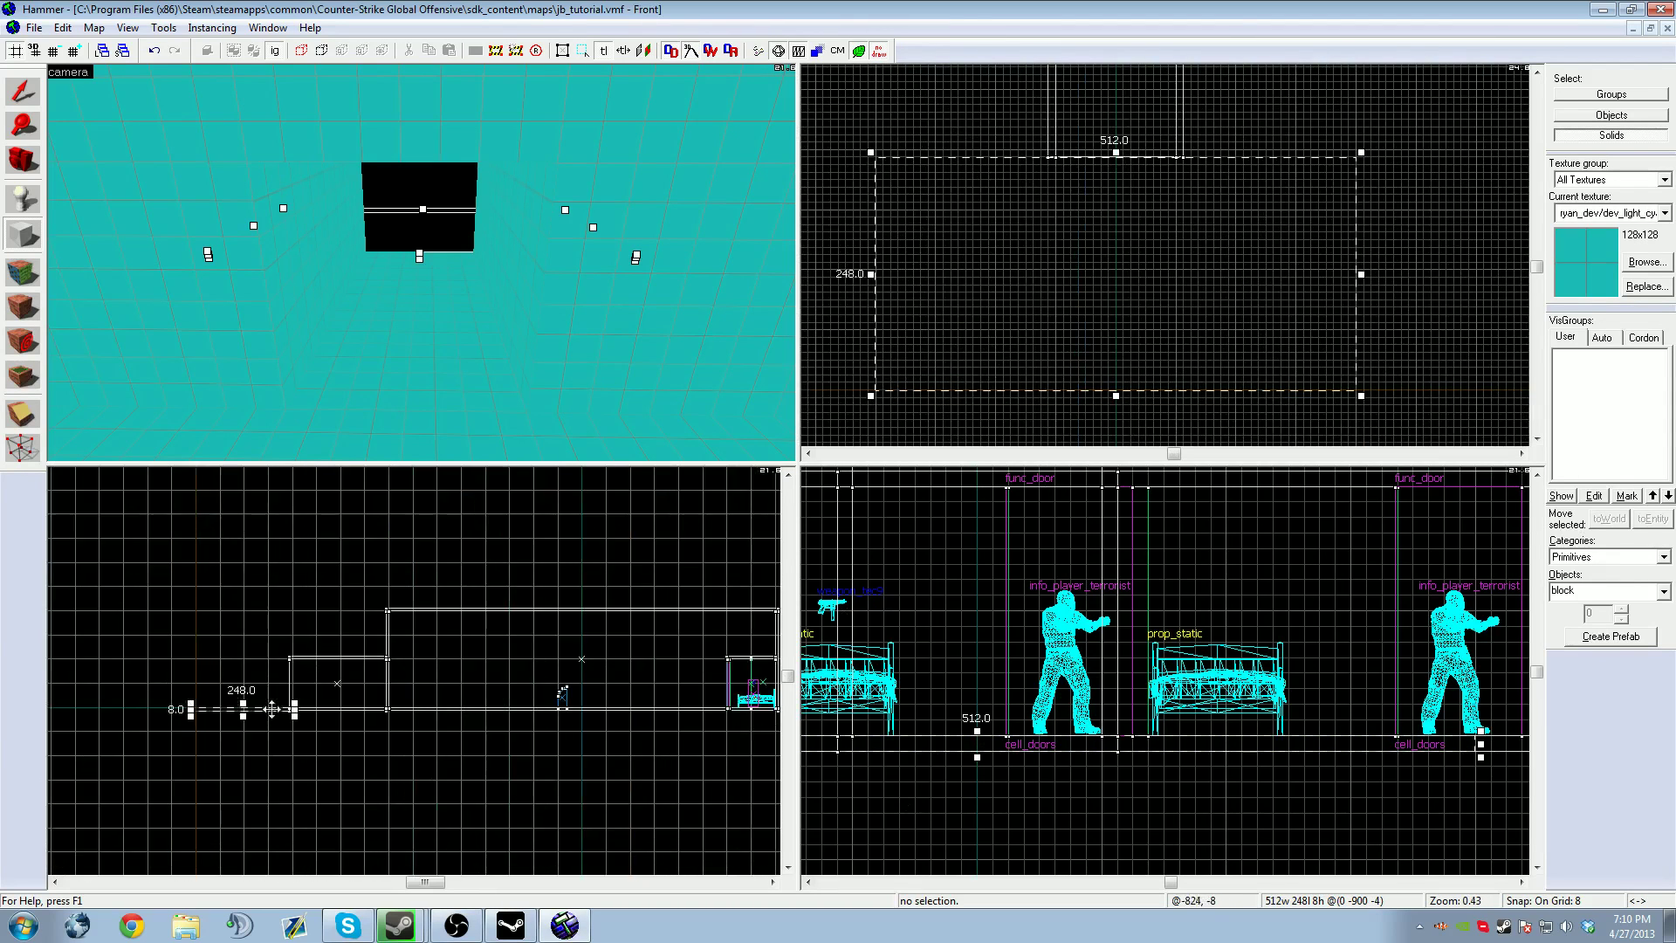
{"action": "left_click_drag", "start_coordinate": [230, 703], "coordinate": [248, 636]}
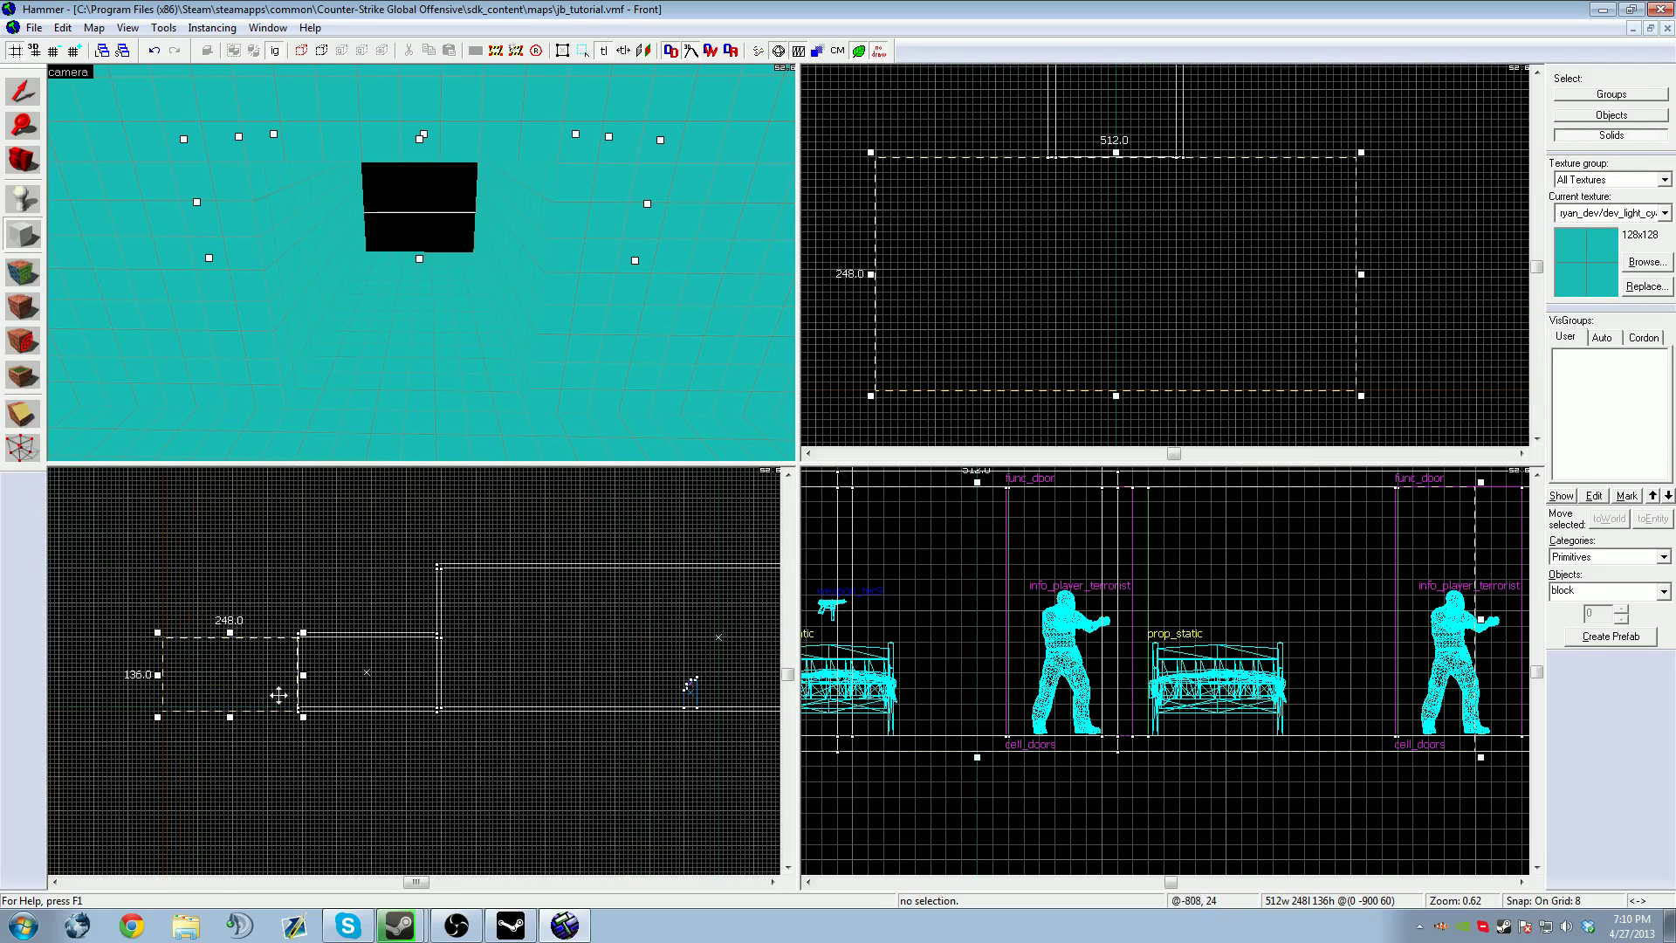
{"action": "scroll", "coordinate": [280, 692], "scroll_direction": "up", "scroll_amount": 3}
{"action": "key", "text": "Return"}
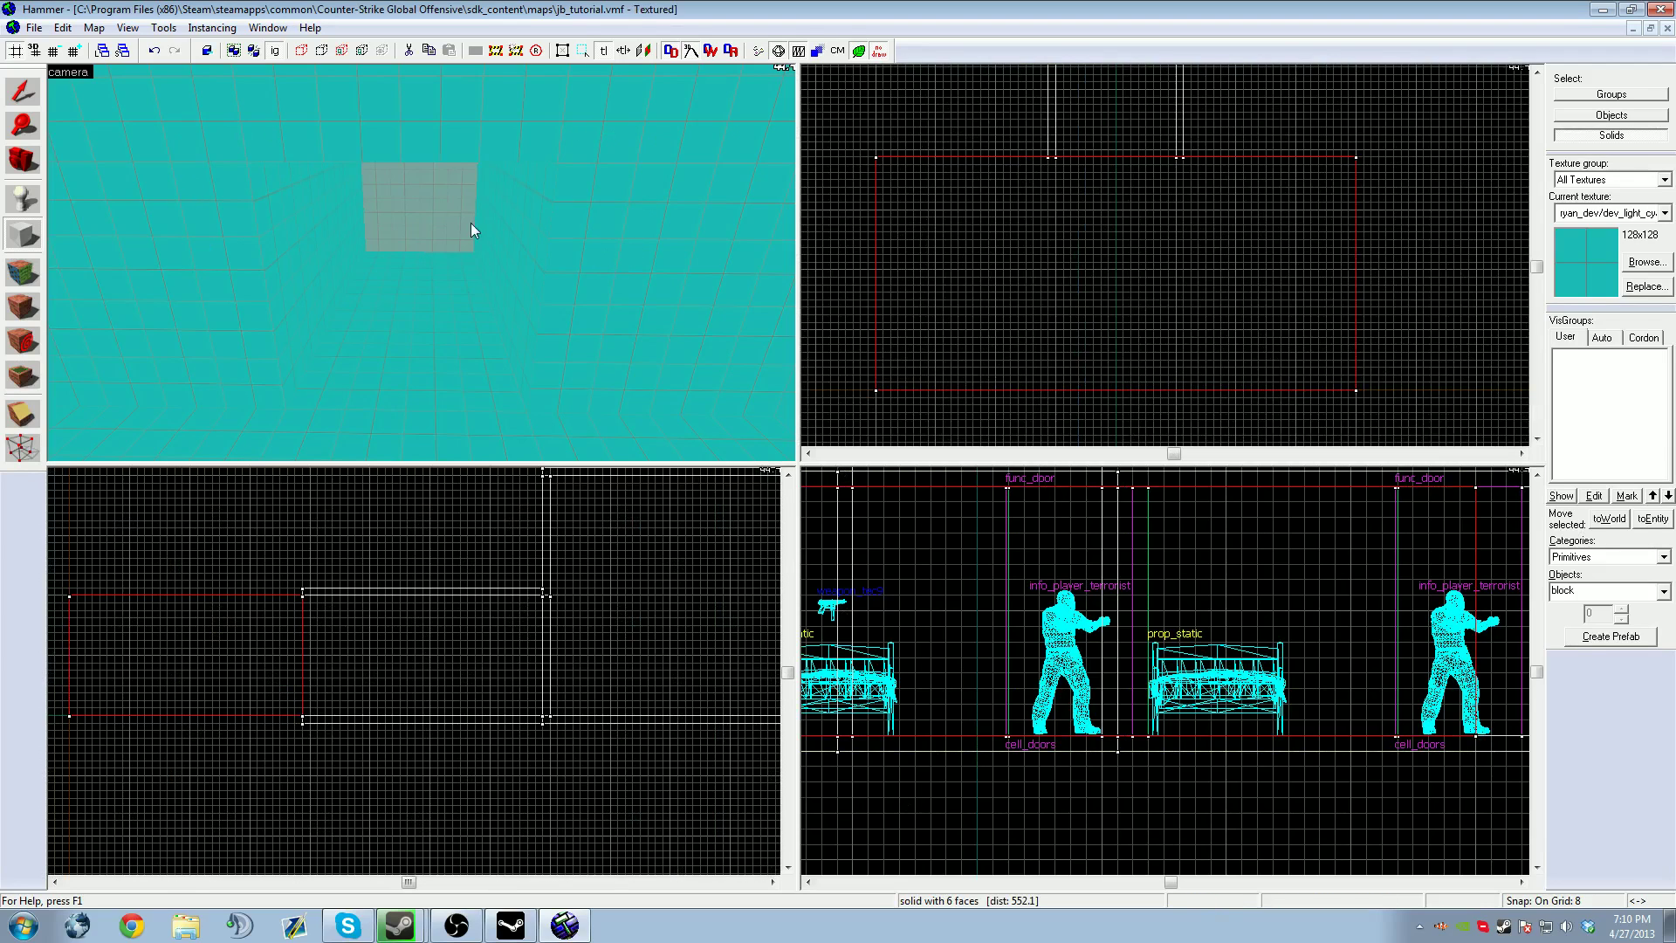
Hollow the new room block outward with walls 8 units thick
{"action": "left_click", "coordinate": [18, 90]}
{"action": "right_click", "coordinate": [1159, 311]}
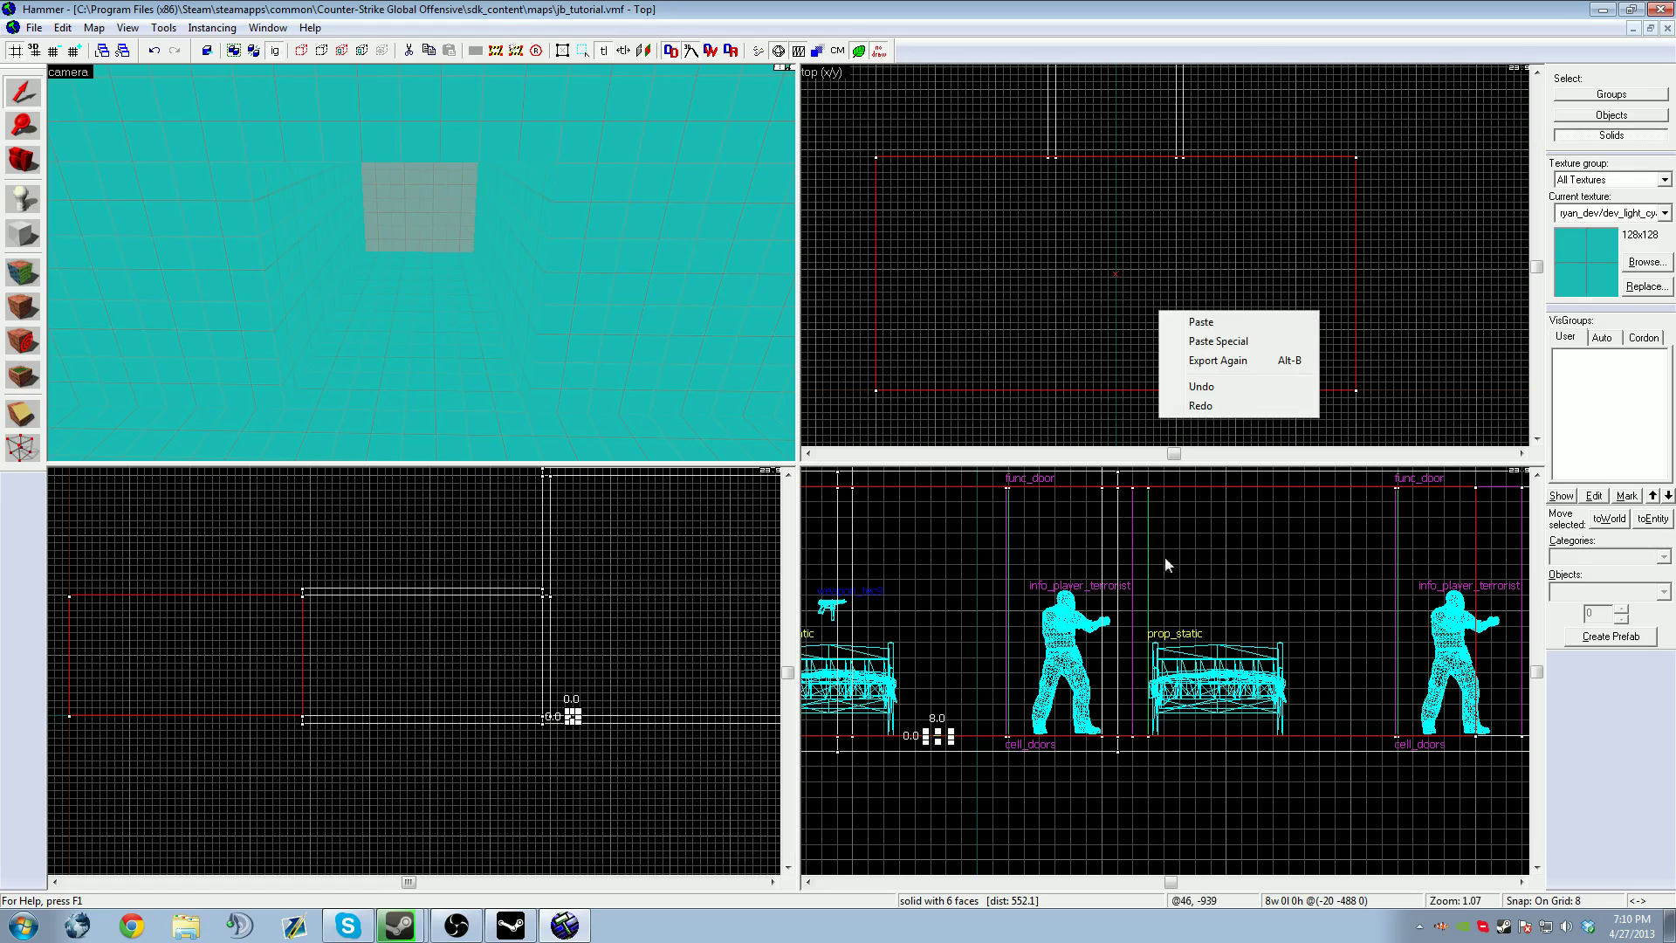
{"action": "left_click", "coordinate": [902, 260]}
{"action": "left_click", "coordinate": [381, 191]}
{"action": "right_click", "coordinate": [1032, 286]}
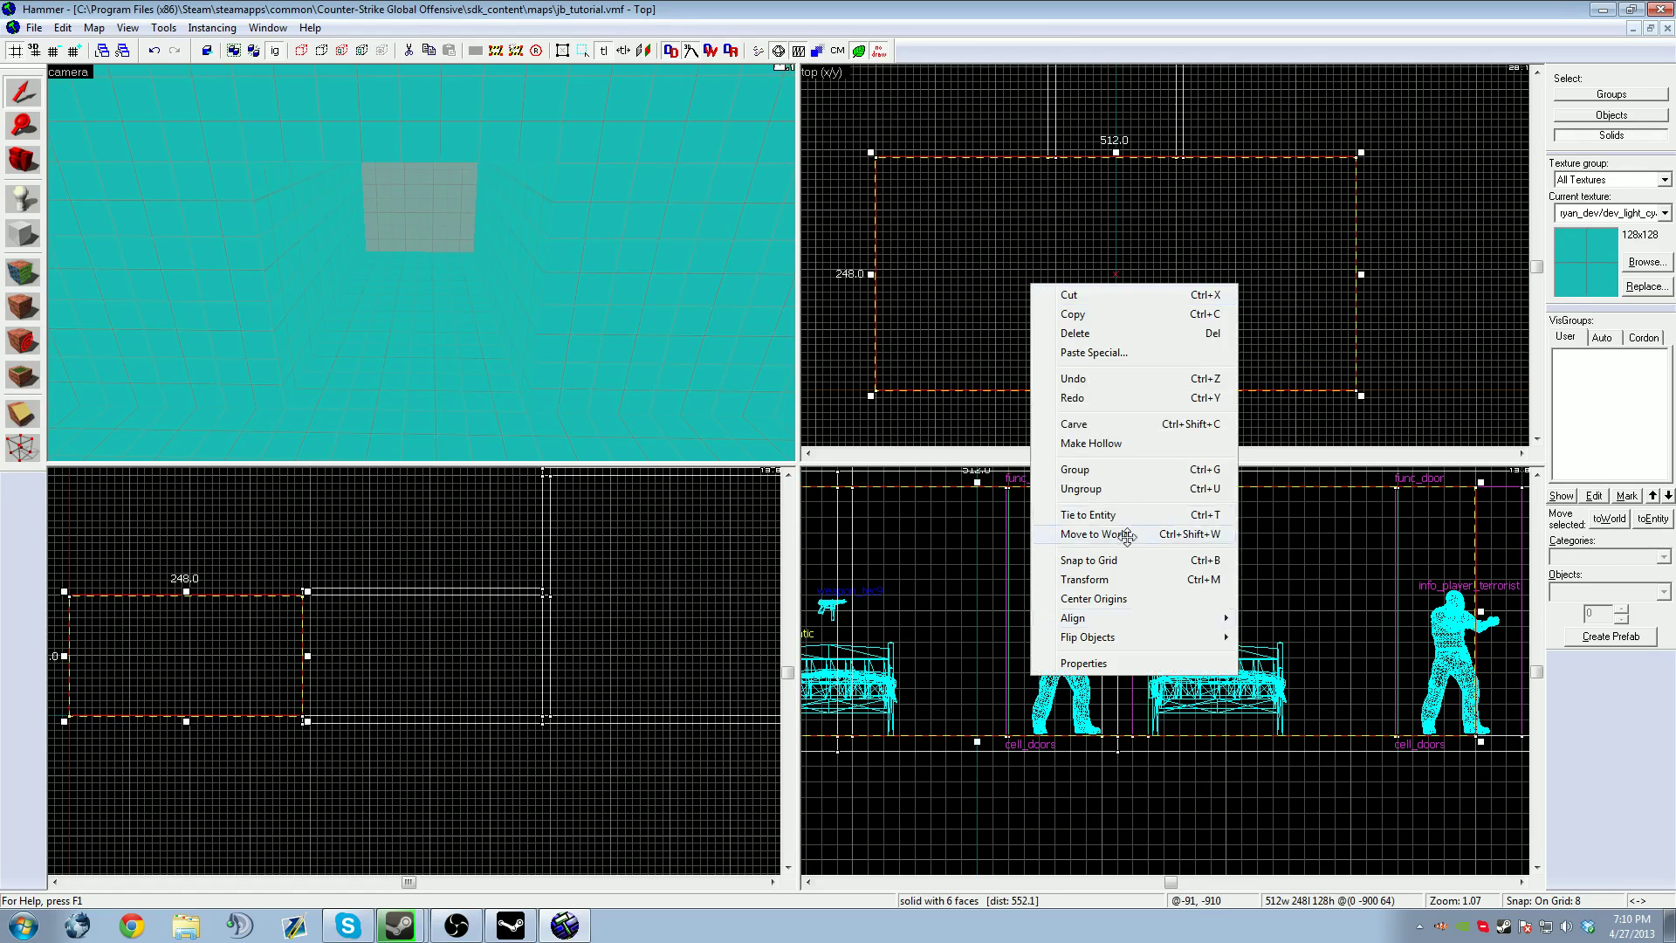
{"action": "left_click", "coordinate": [1083, 448]}
{"action": "left_click", "coordinate": [849, 491]}
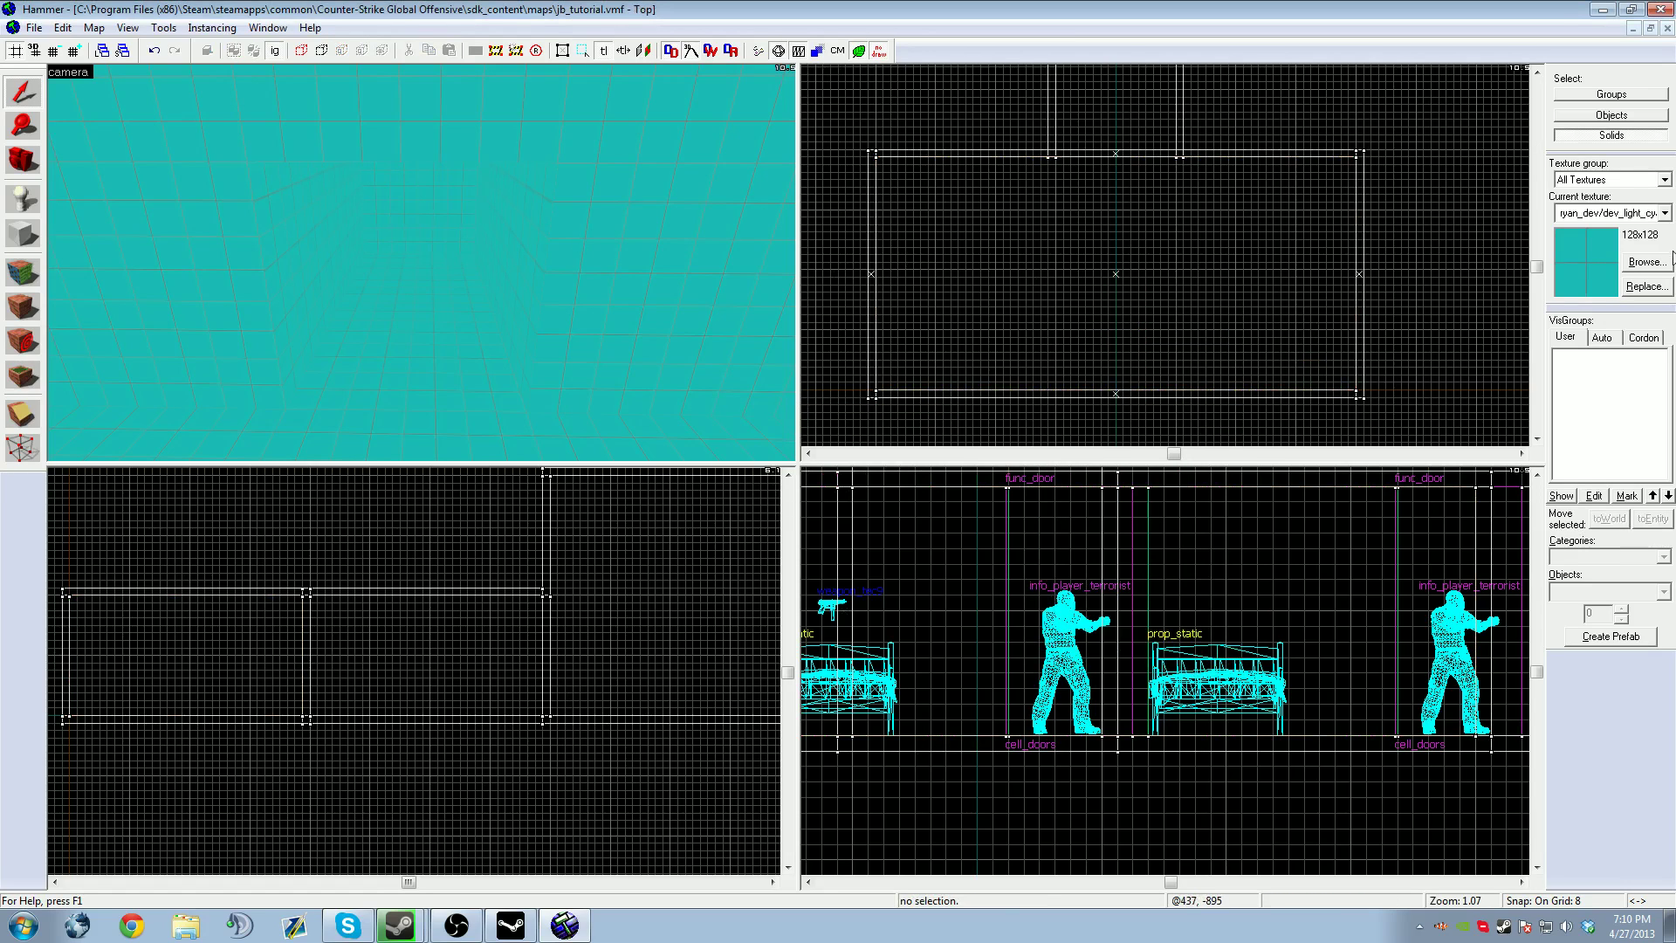
Clip the new room's corridor-side wall in line with both inner faces of the corridor, keeping all pieces
{"action": "left_click", "coordinate": [391, 221]}
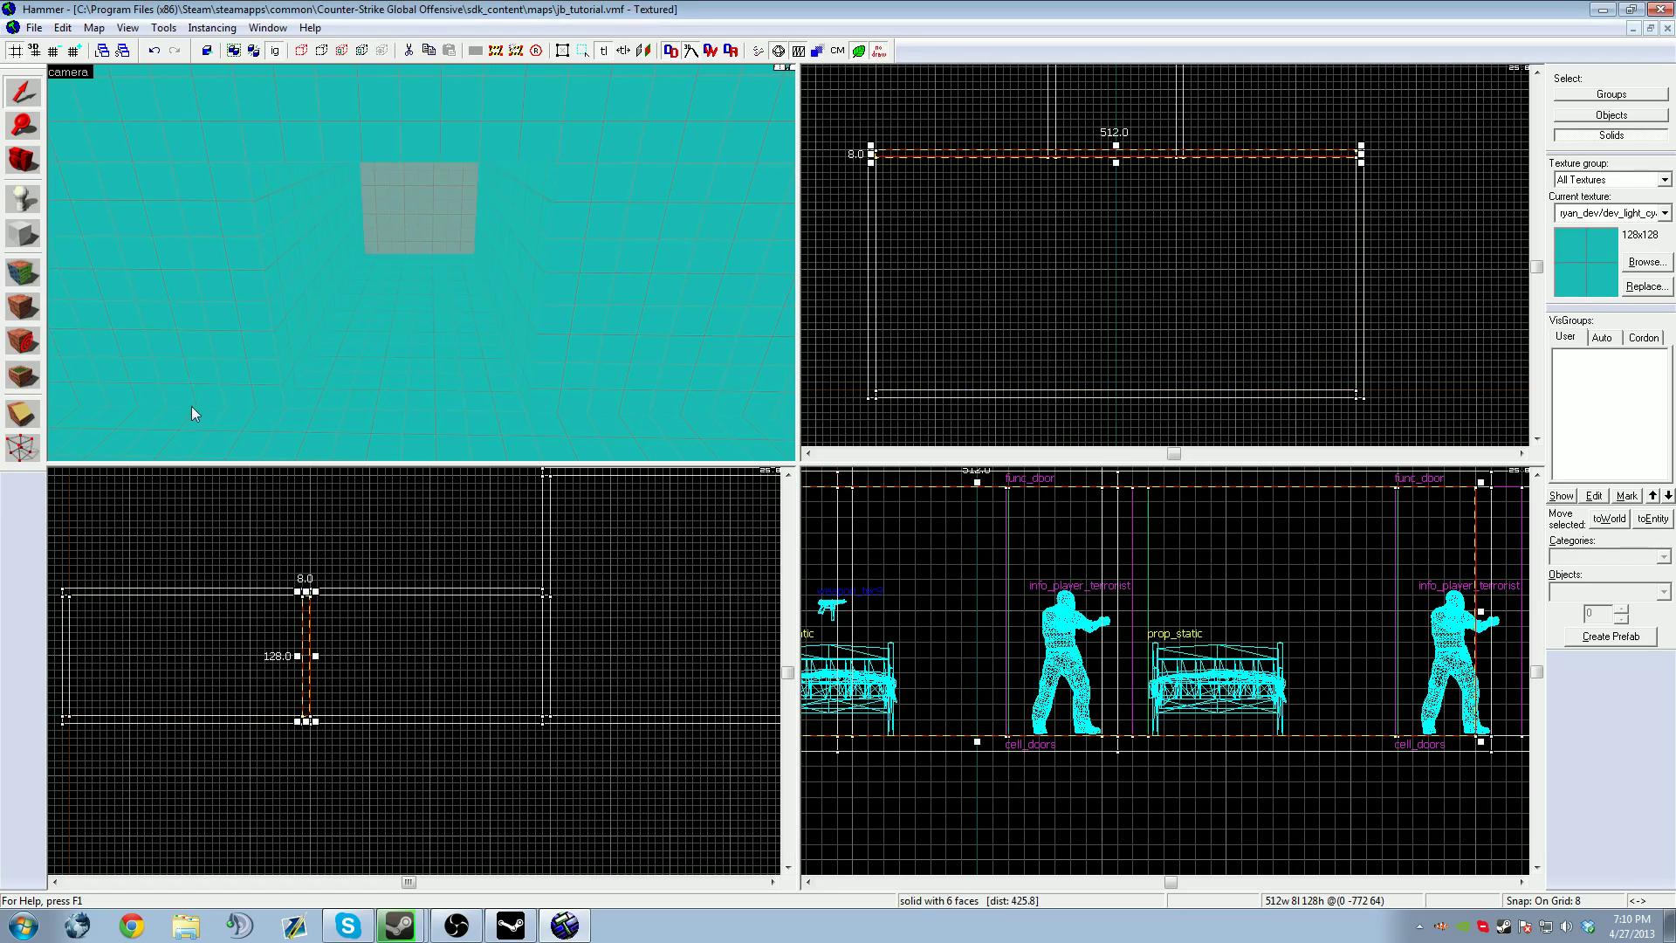
{"action": "left_click", "coordinate": [22, 414]}
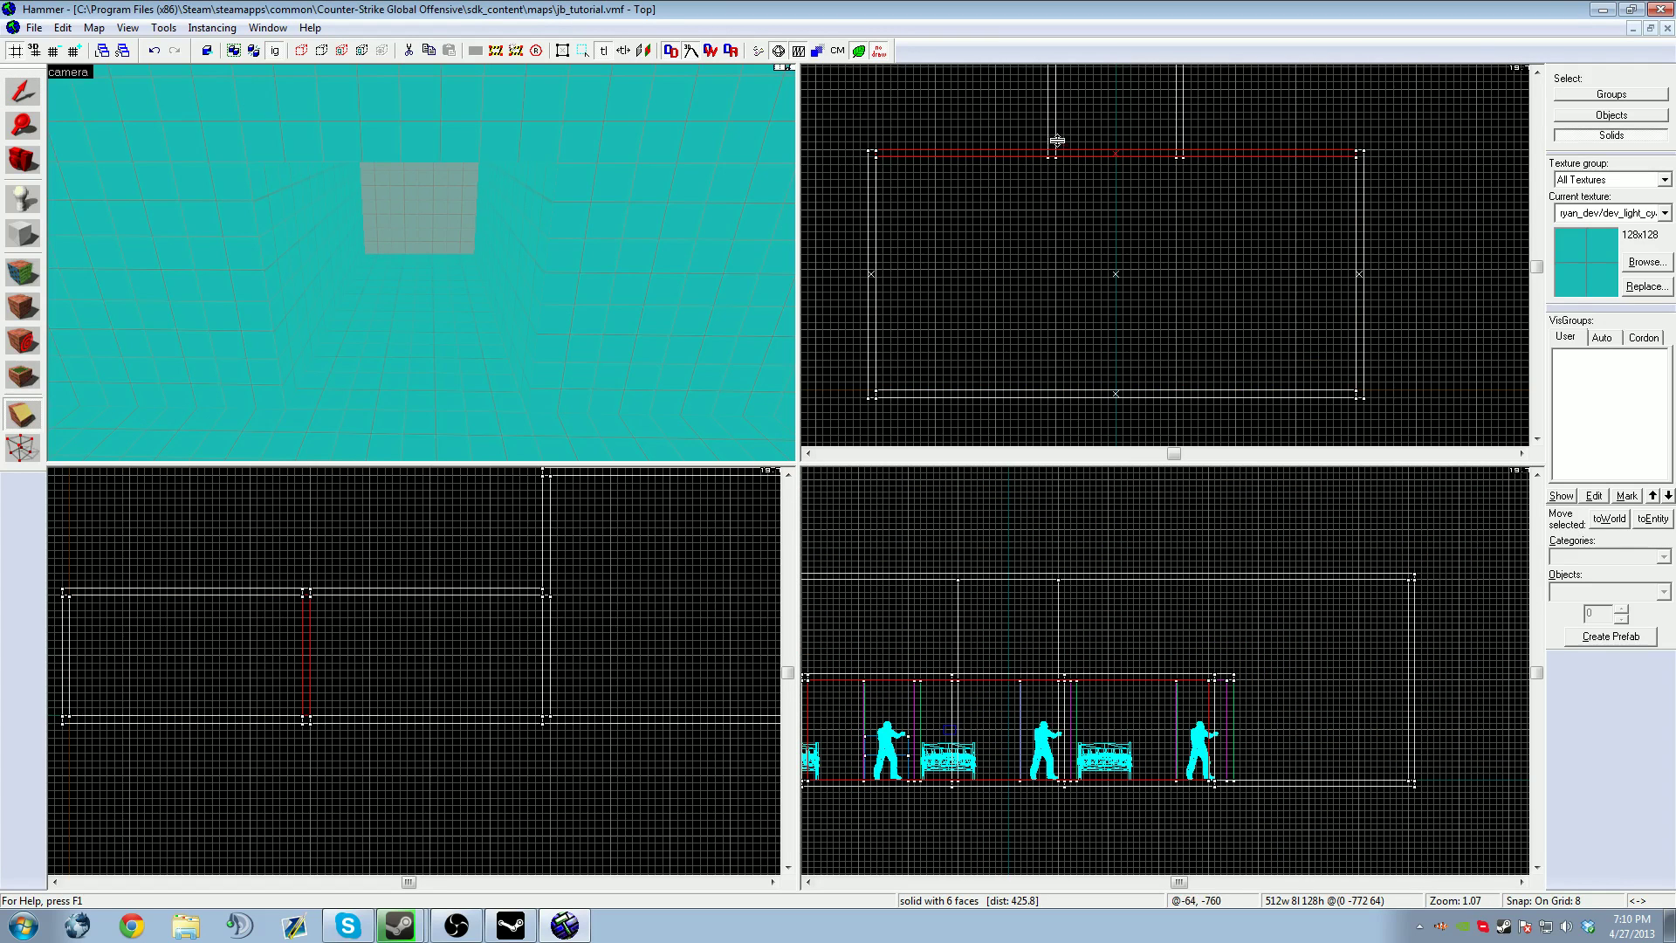
{"action": "scroll", "coordinate": [1057, 140], "scroll_direction": "up", "scroll_amount": 5}
{"action": "left_click_drag", "start_coordinate": [1056, 172], "coordinate": [1352, 164]}
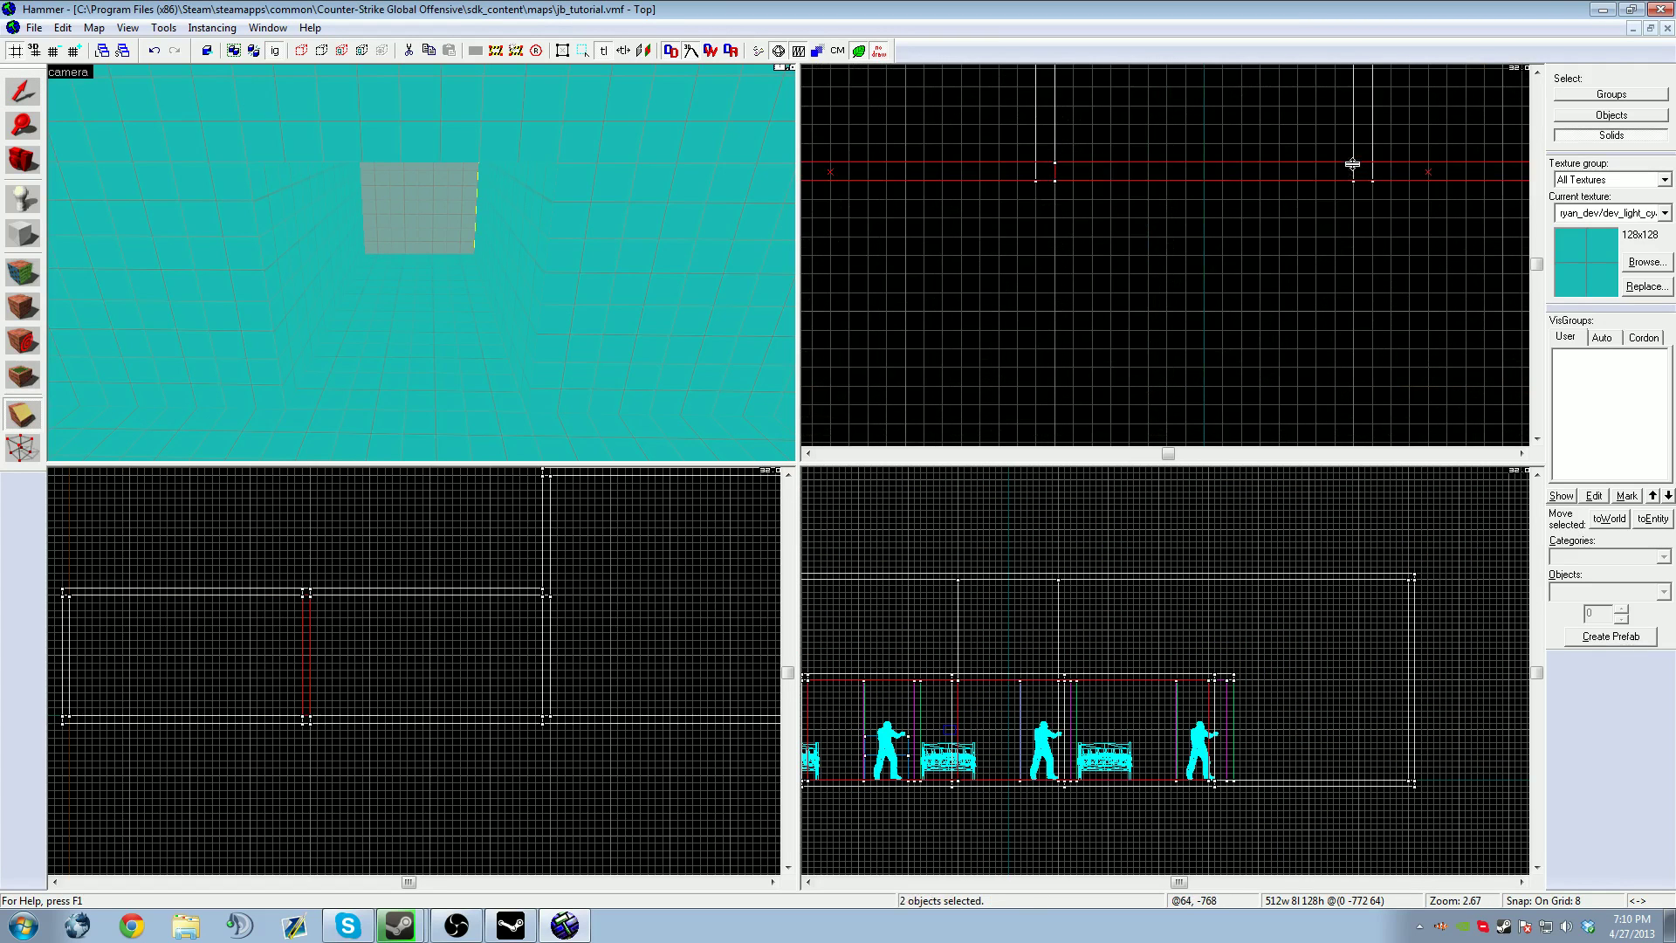
{"action": "key", "text": "Return"}
Delete the middle wall section that blocks the passage between the corridor and the new room
{"action": "left_click", "coordinate": [23, 91]}
{"action": "left_click", "coordinate": [416, 210]}
{"action": "key", "text": "Delete"}
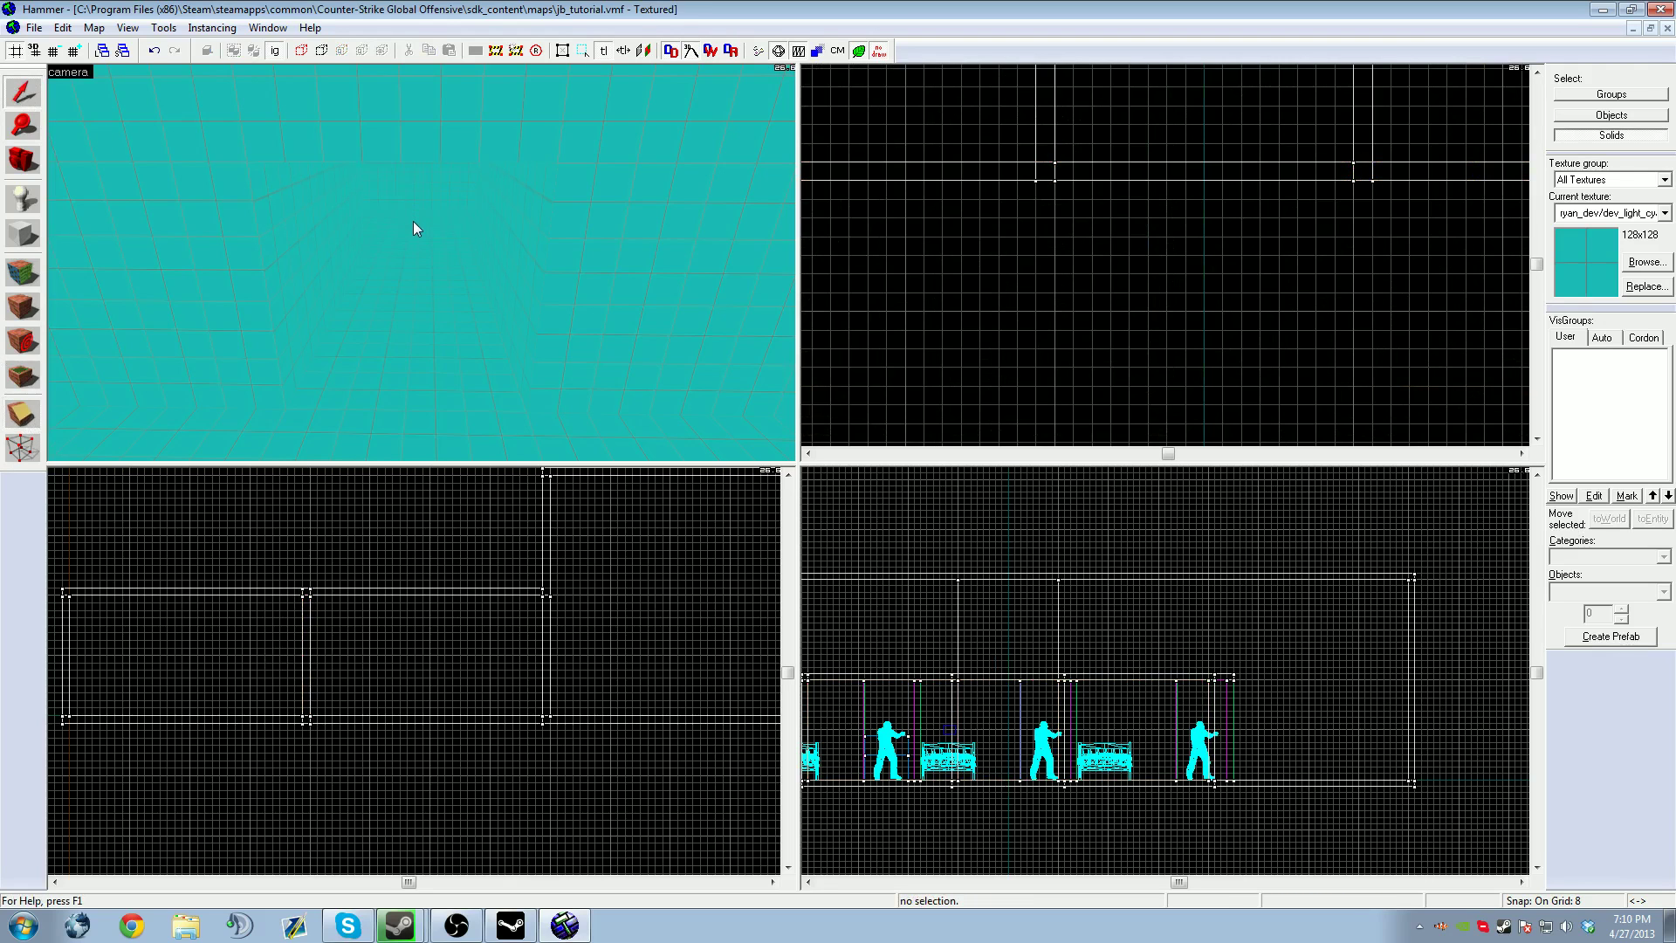
Shorten the corridor floor at the new room's end so it stops at the outer face of the room's wall
{"action": "key", "text": "z"}
{"action": "left_click", "coordinate": [443, 366]}
{"action": "left_click", "coordinate": [363, 398]}
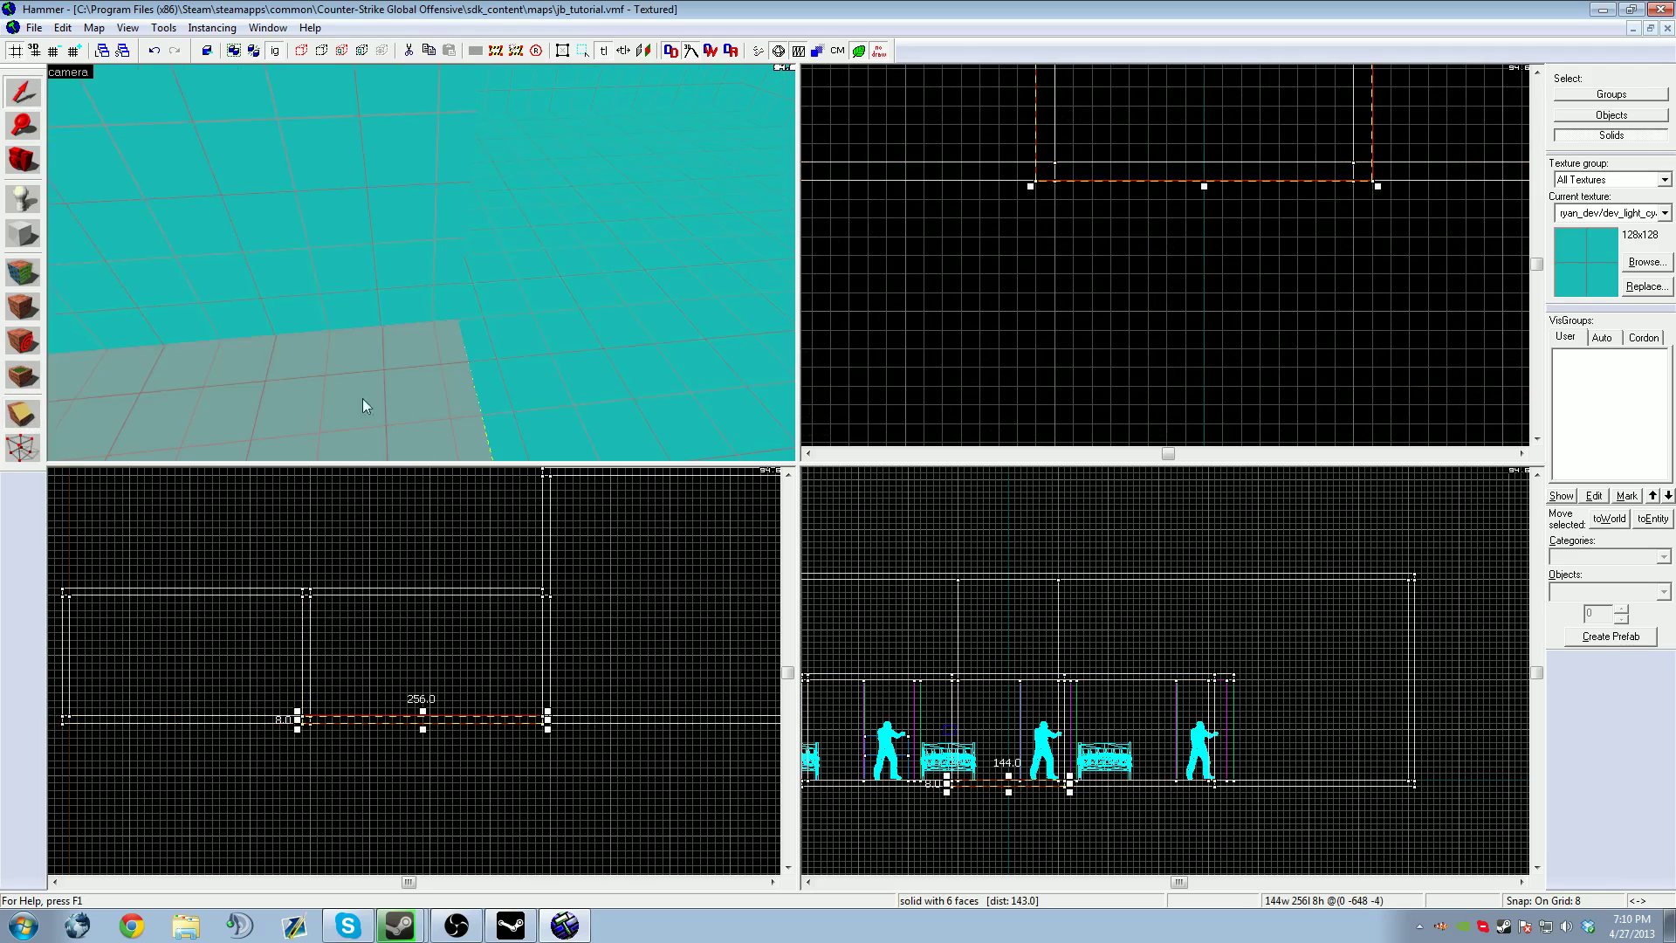
{"action": "left_click", "coordinate": [466, 392]}
{"action": "left_click", "coordinate": [409, 391]}
{"action": "left_click_drag", "start_coordinate": [1206, 186], "coordinate": [1203, 167]}
Narrow the room wall section on one side of the opening to 184 units so it clears the corridor's side wall
{"action": "left_click", "coordinate": [419, 266]}
{"action": "key", "text": "z"}
{"action": "key", "text": "s"}
{"action": "key", "text": "z"}
{"action": "left_click", "coordinate": [498, 269]}
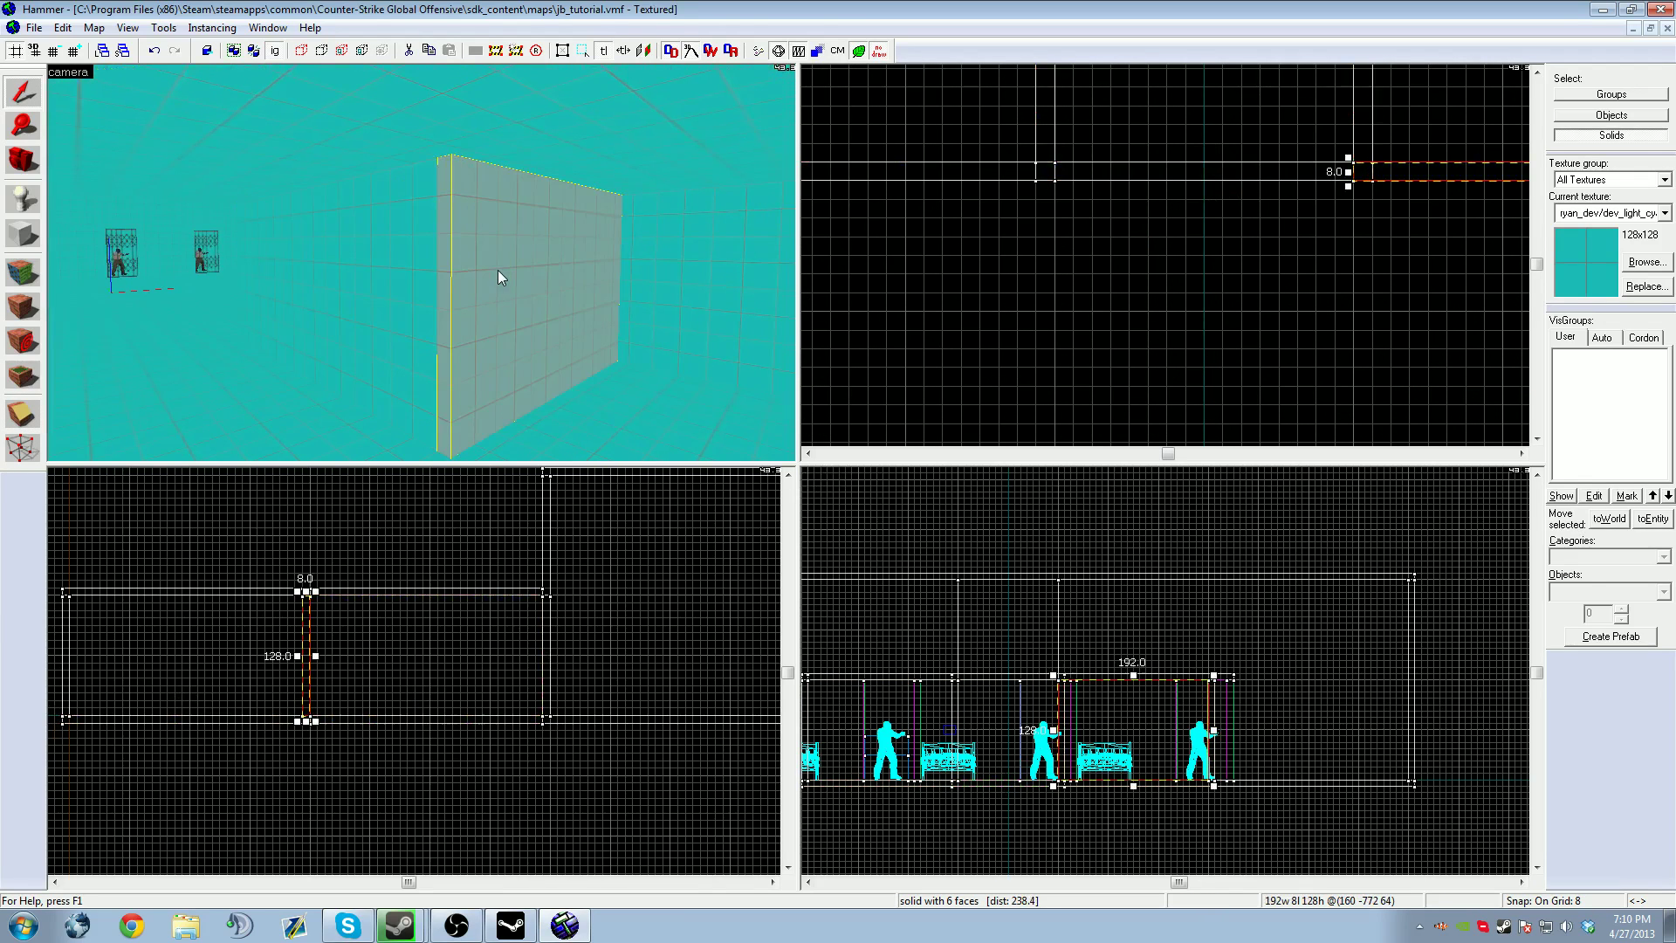
{"action": "left_click_drag", "start_coordinate": [1349, 171], "coordinate": [1368, 172]}
Trim the room wall section on the opposite side of the opening back to the corridor wall's outer face
{"action": "key", "text": "z"}
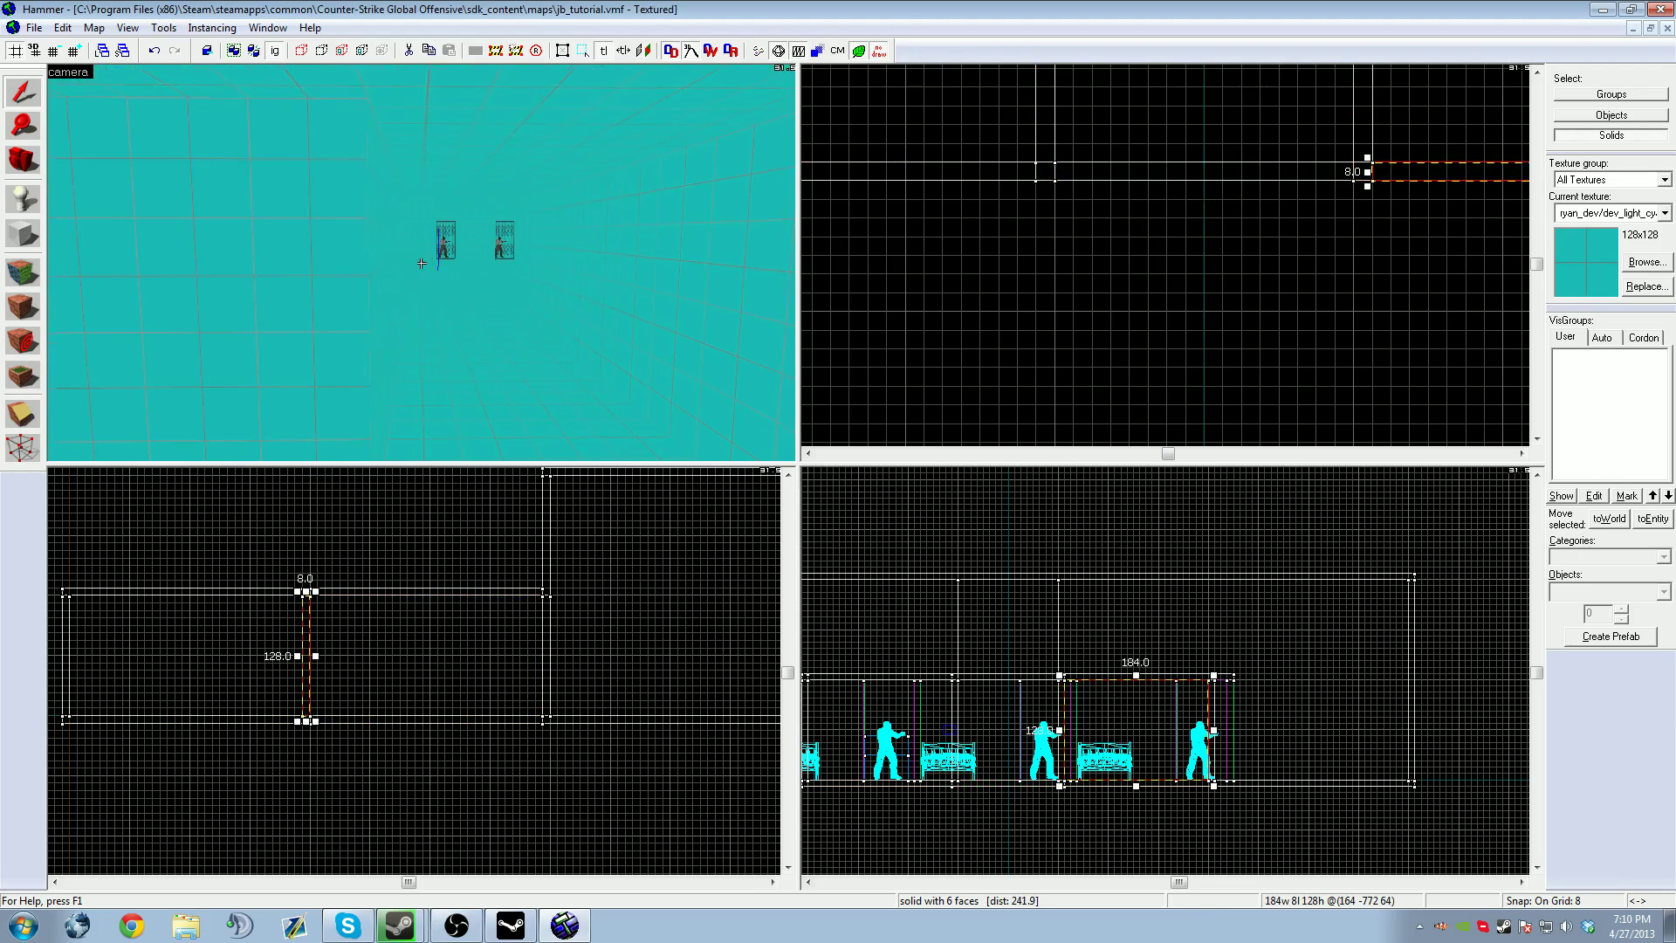
{"action": "key", "text": "z"}
{"action": "left_click", "coordinate": [358, 262]}
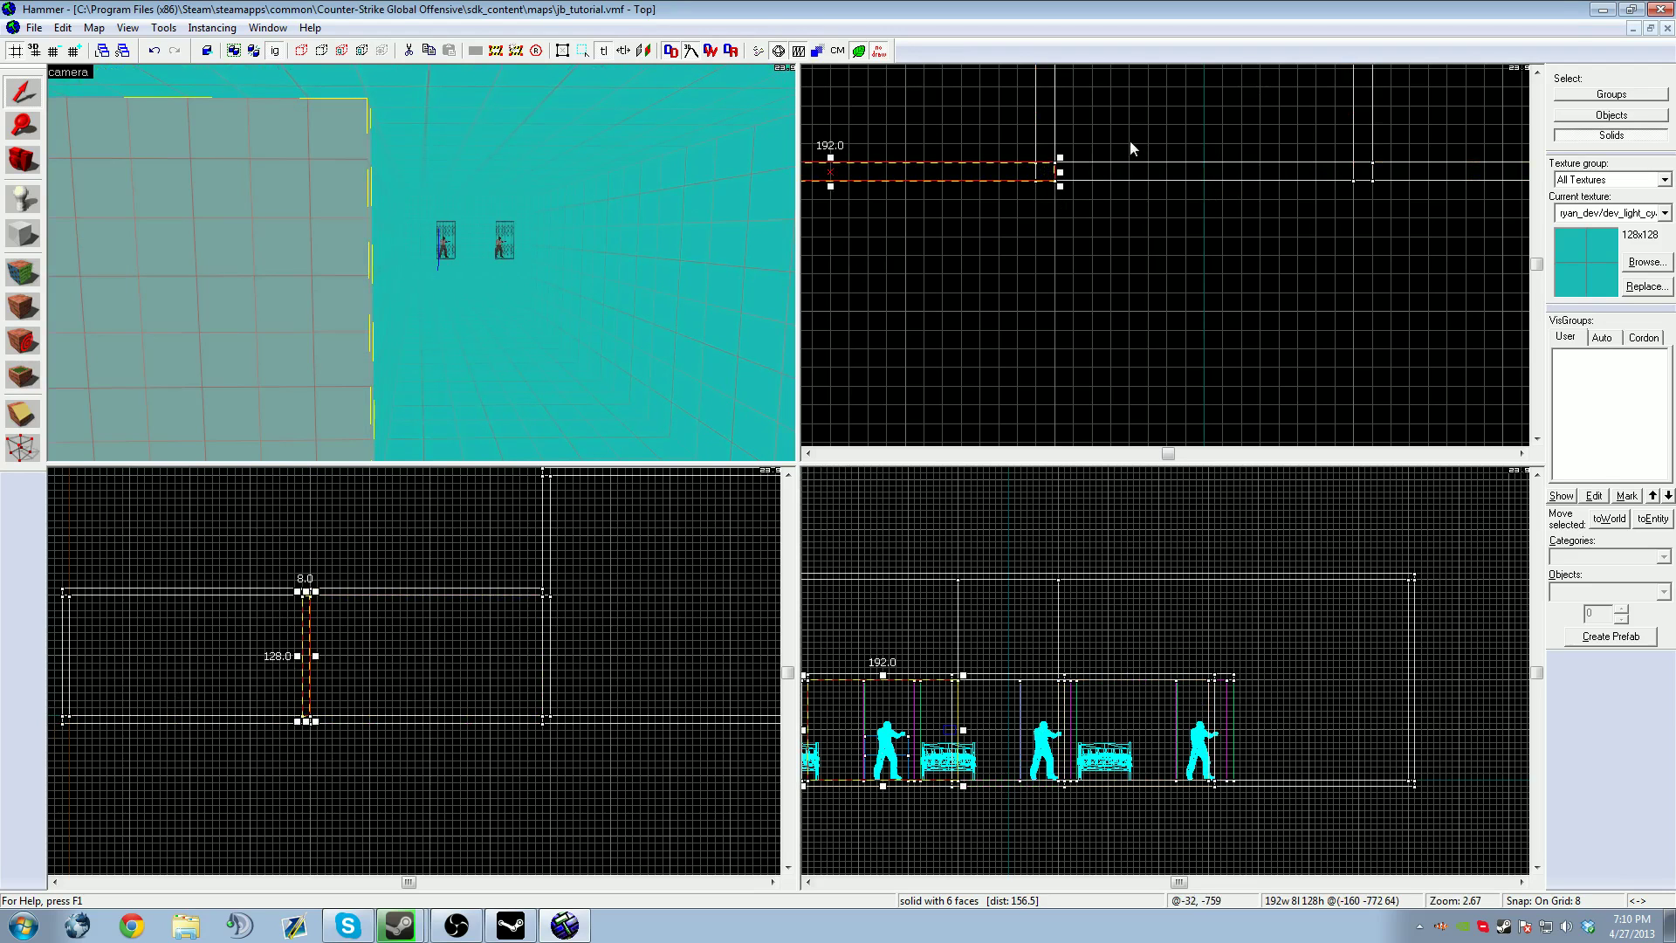
{"action": "key", "text": "Delete"}
{"action": "key", "text": "z"}
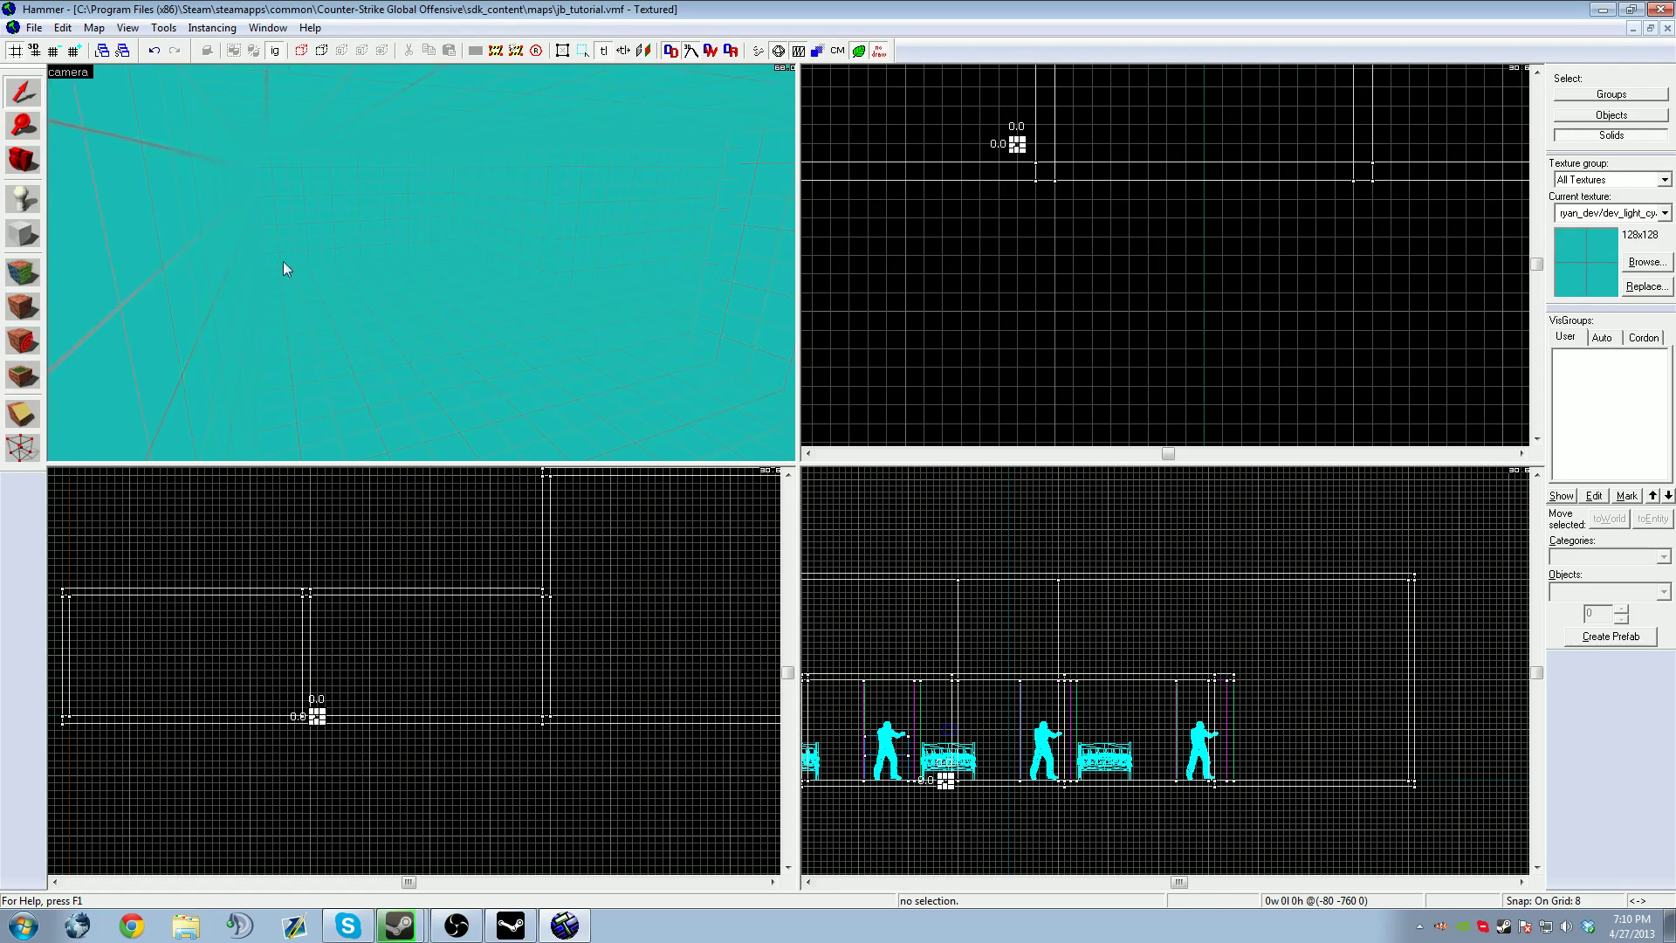
Set the Entity tool to place info_player_counterterrorist, finding it with the filter "counterterro"
{"action": "left_click", "coordinate": [23, 199]}
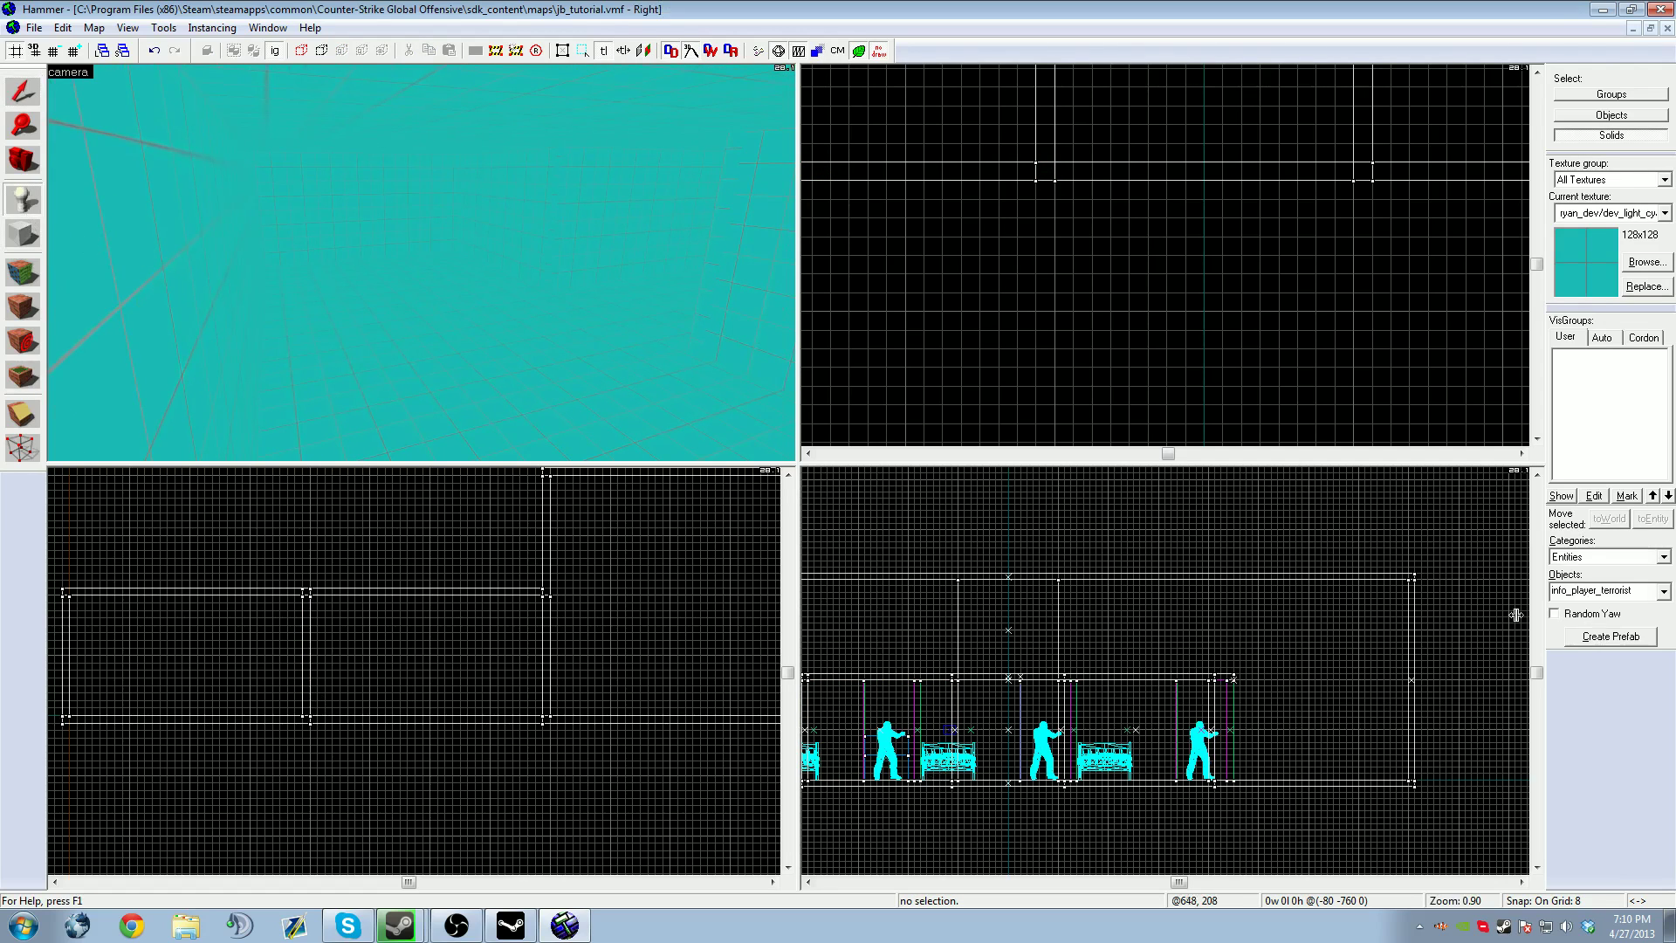
{"action": "left_click", "coordinate": [1660, 596]}
{"action": "left_click", "coordinate": [1665, 592]}
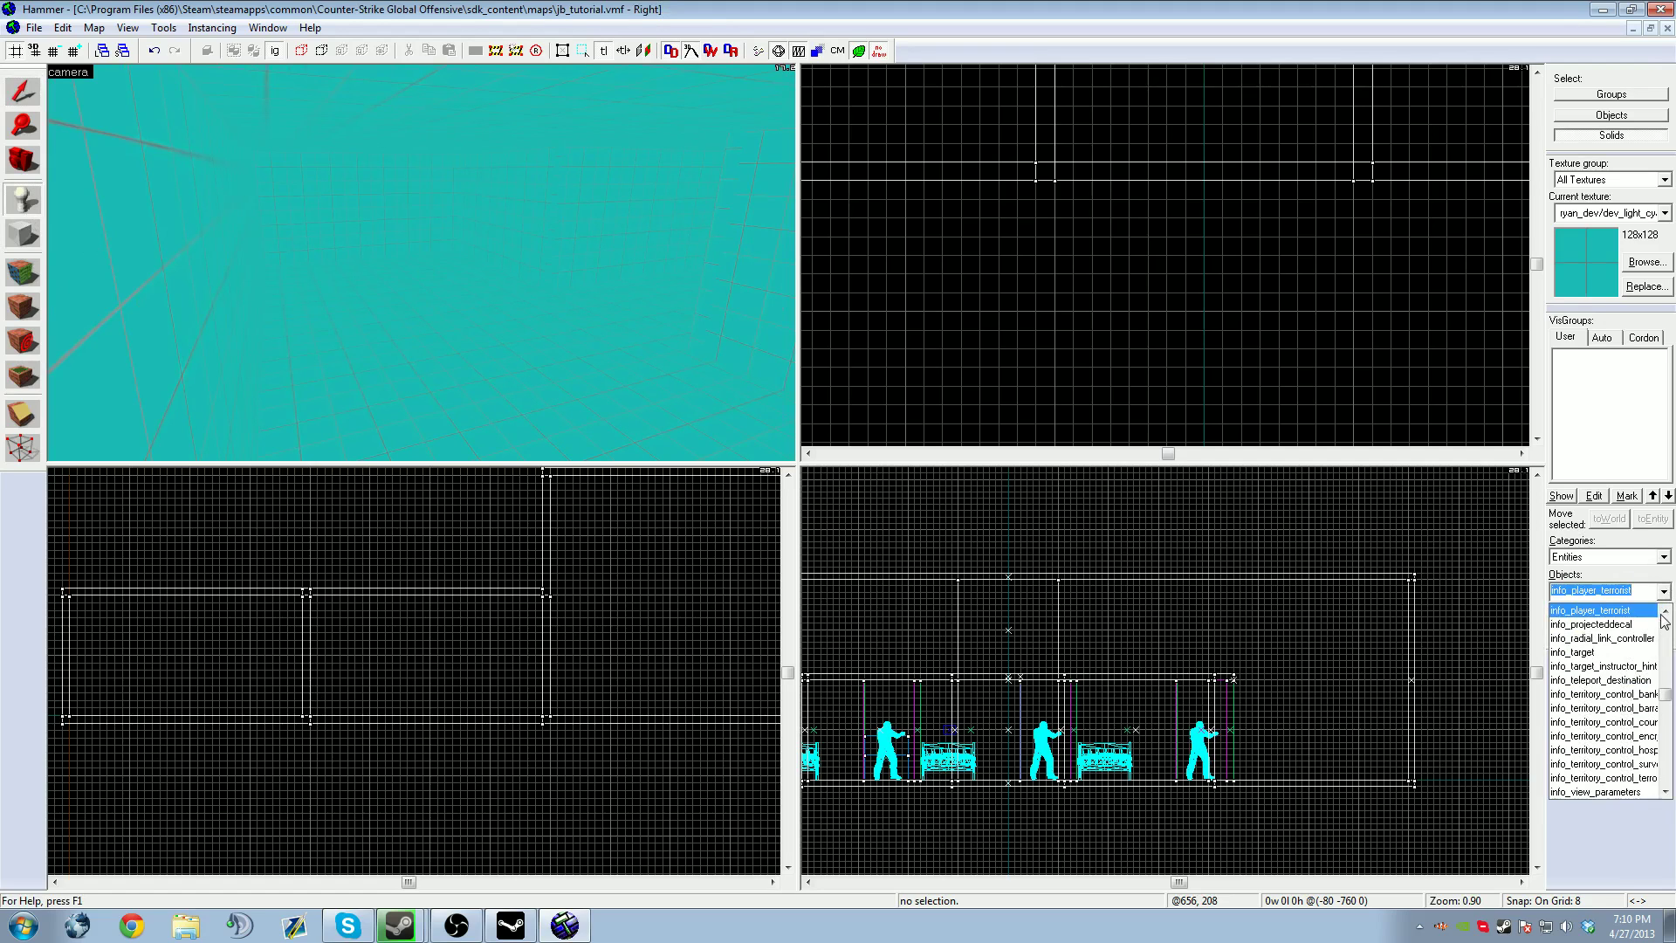
{"action": "left_click", "coordinate": [1664, 611]}
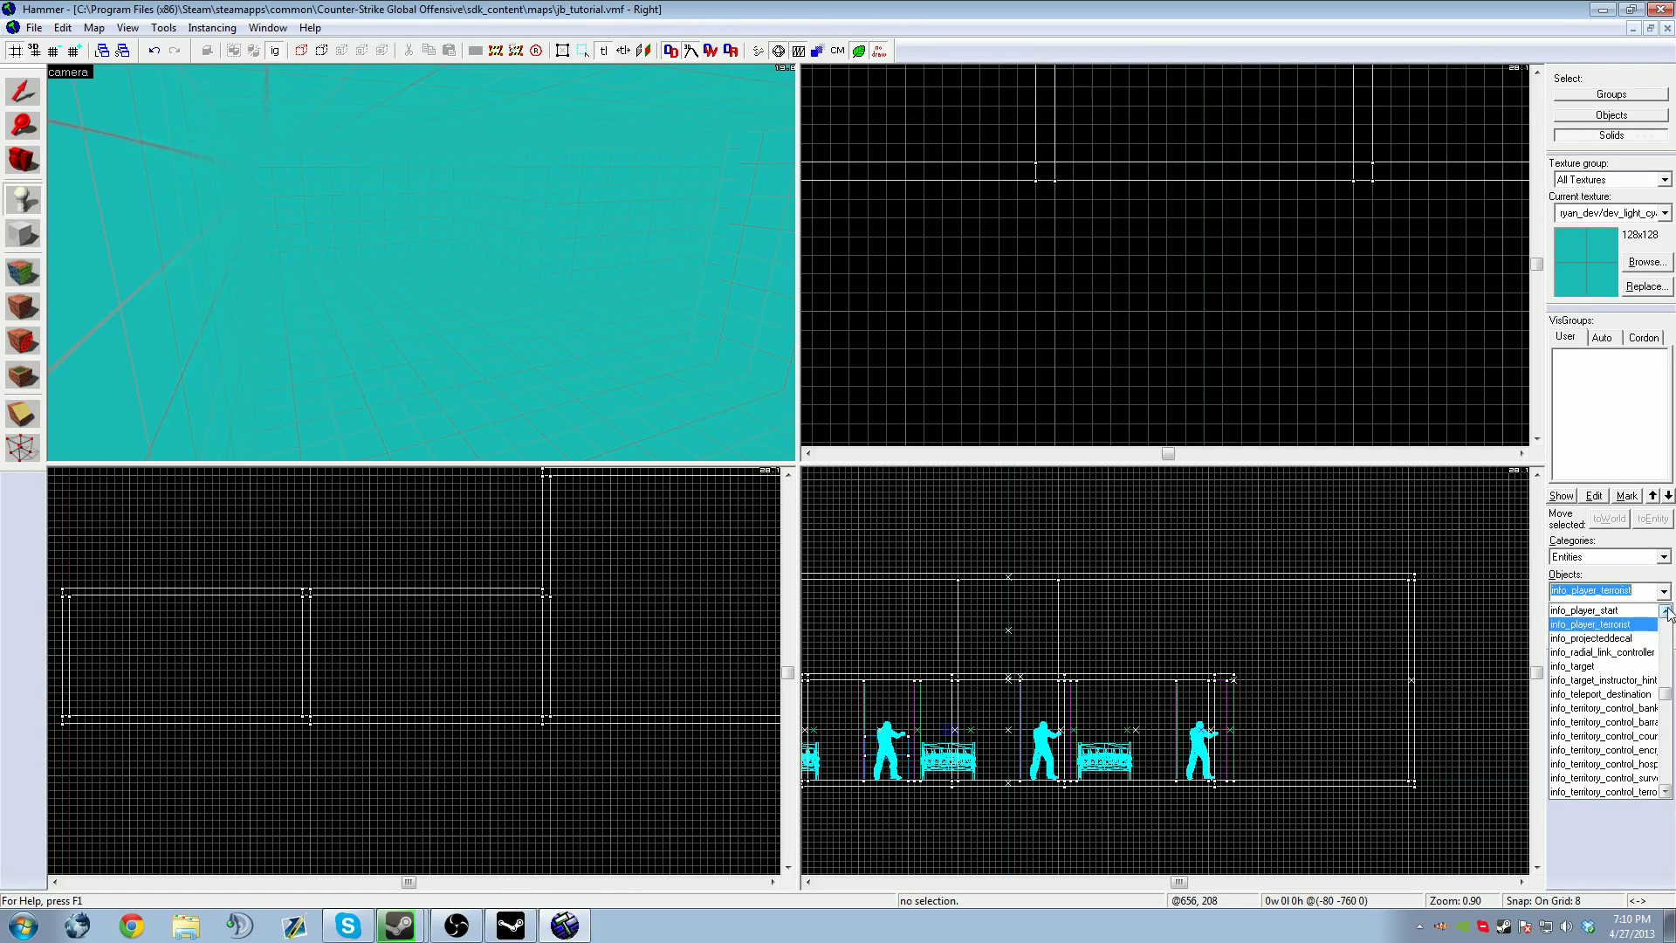
{"action": "left_click", "coordinate": [1666, 611]}
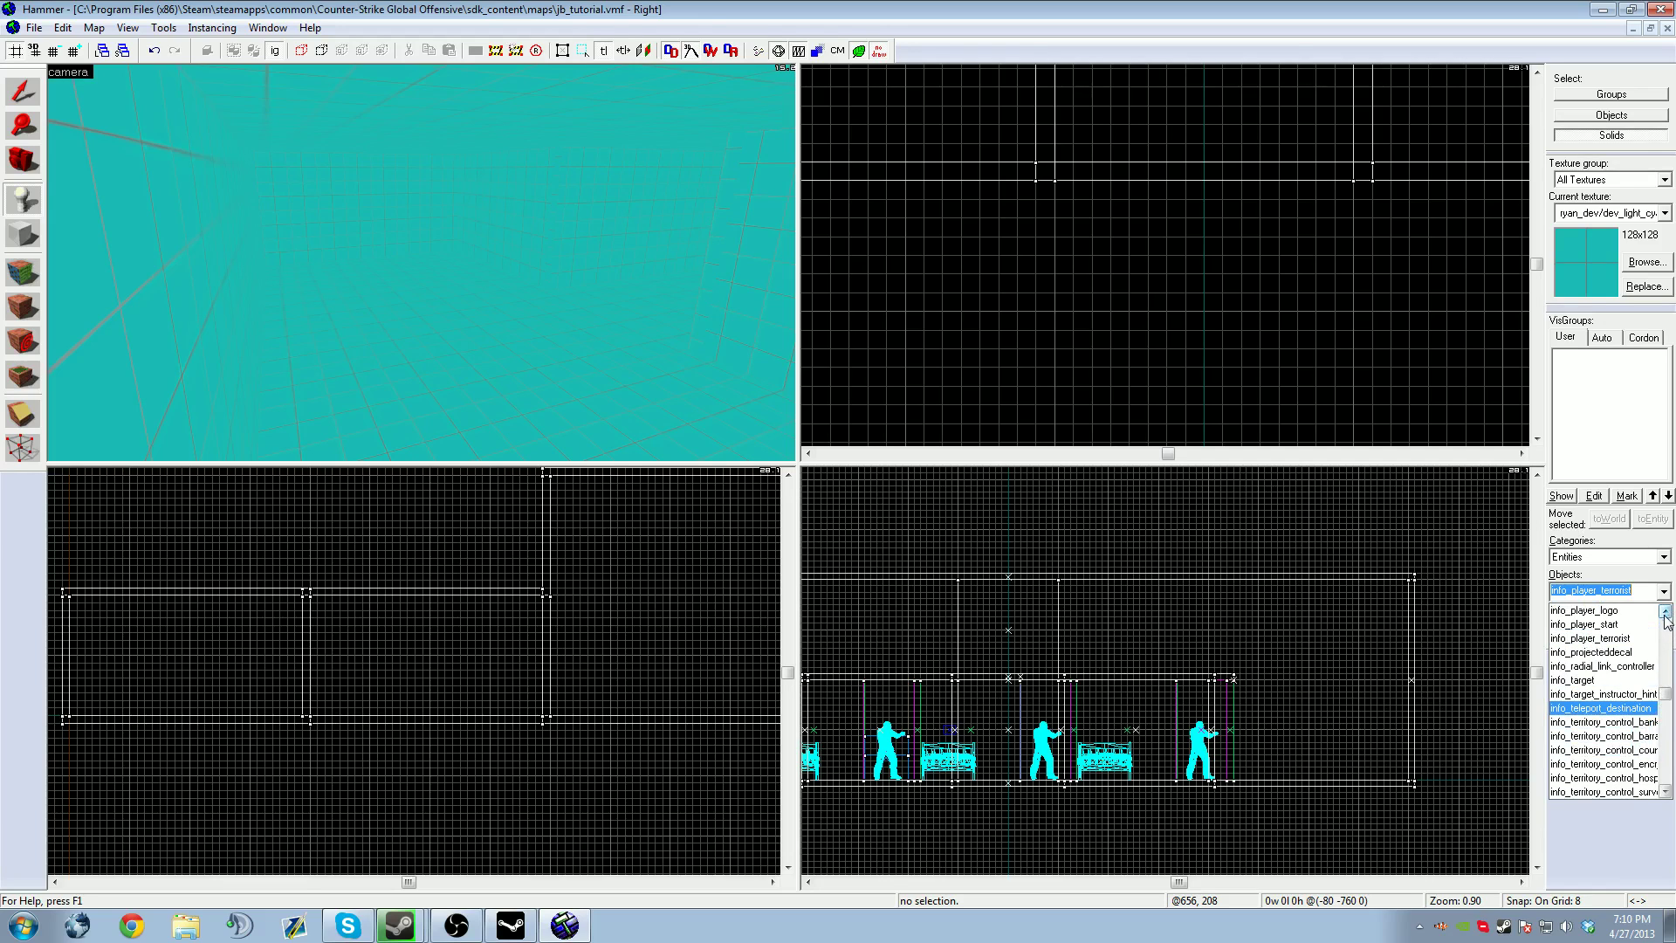
{"action": "left_click", "coordinate": [1665, 614]}
{"action": "left_click", "coordinate": [1665, 614]}
{"action": "left_click", "coordinate": [1665, 614]}
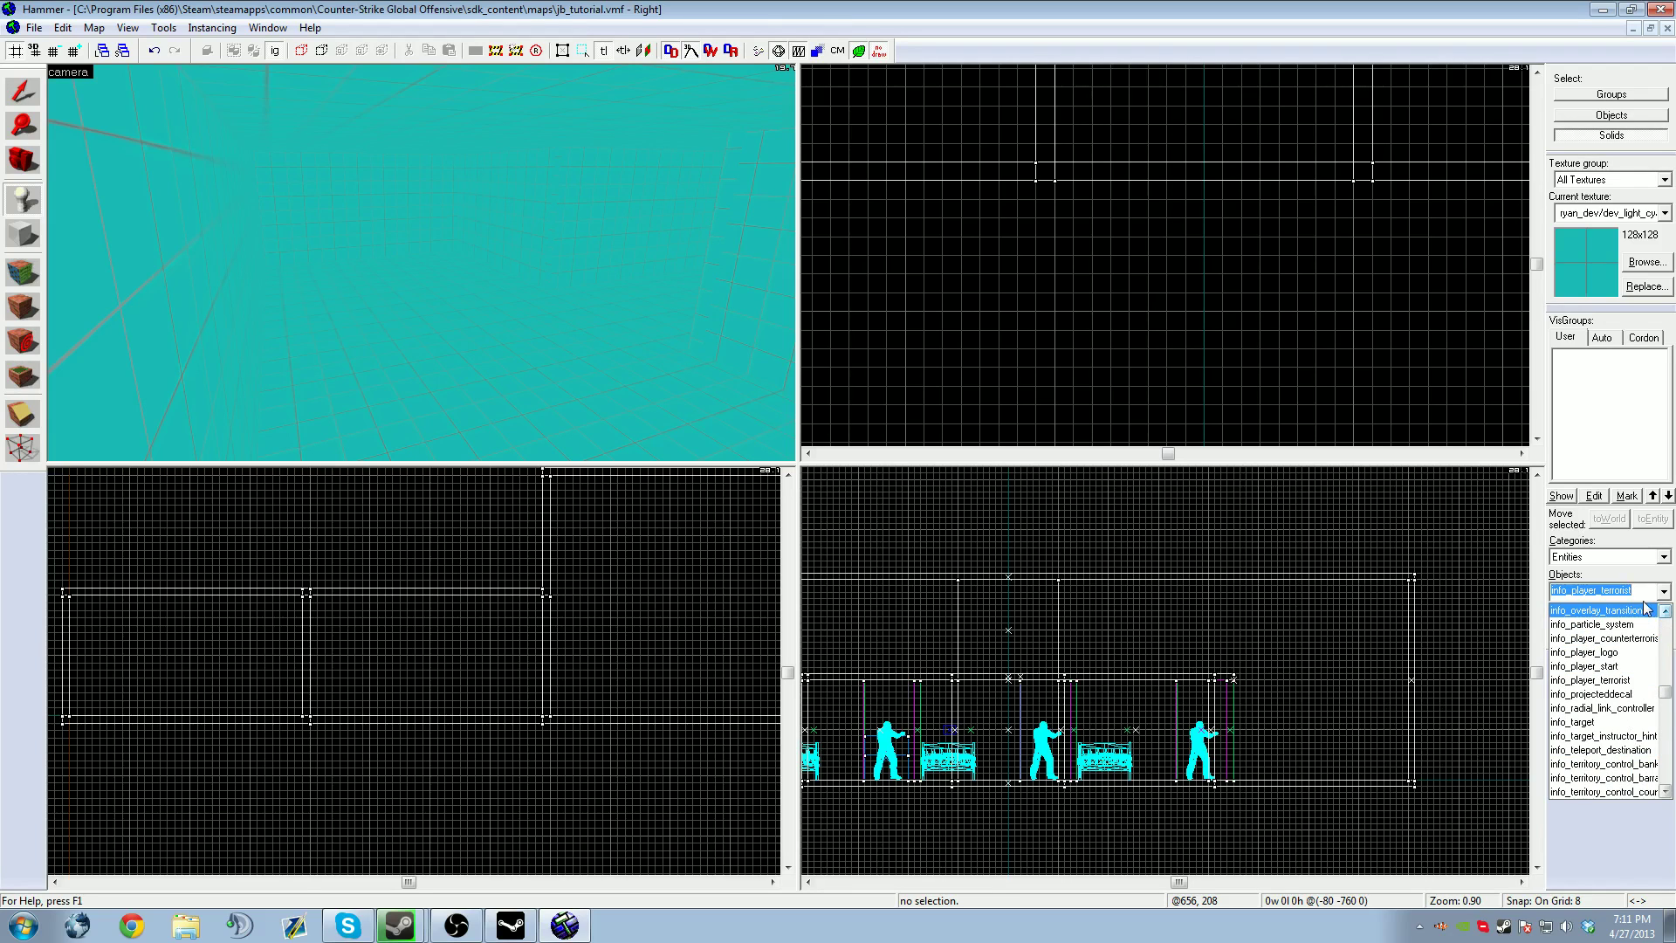
{"action": "type", "text": "counter"}
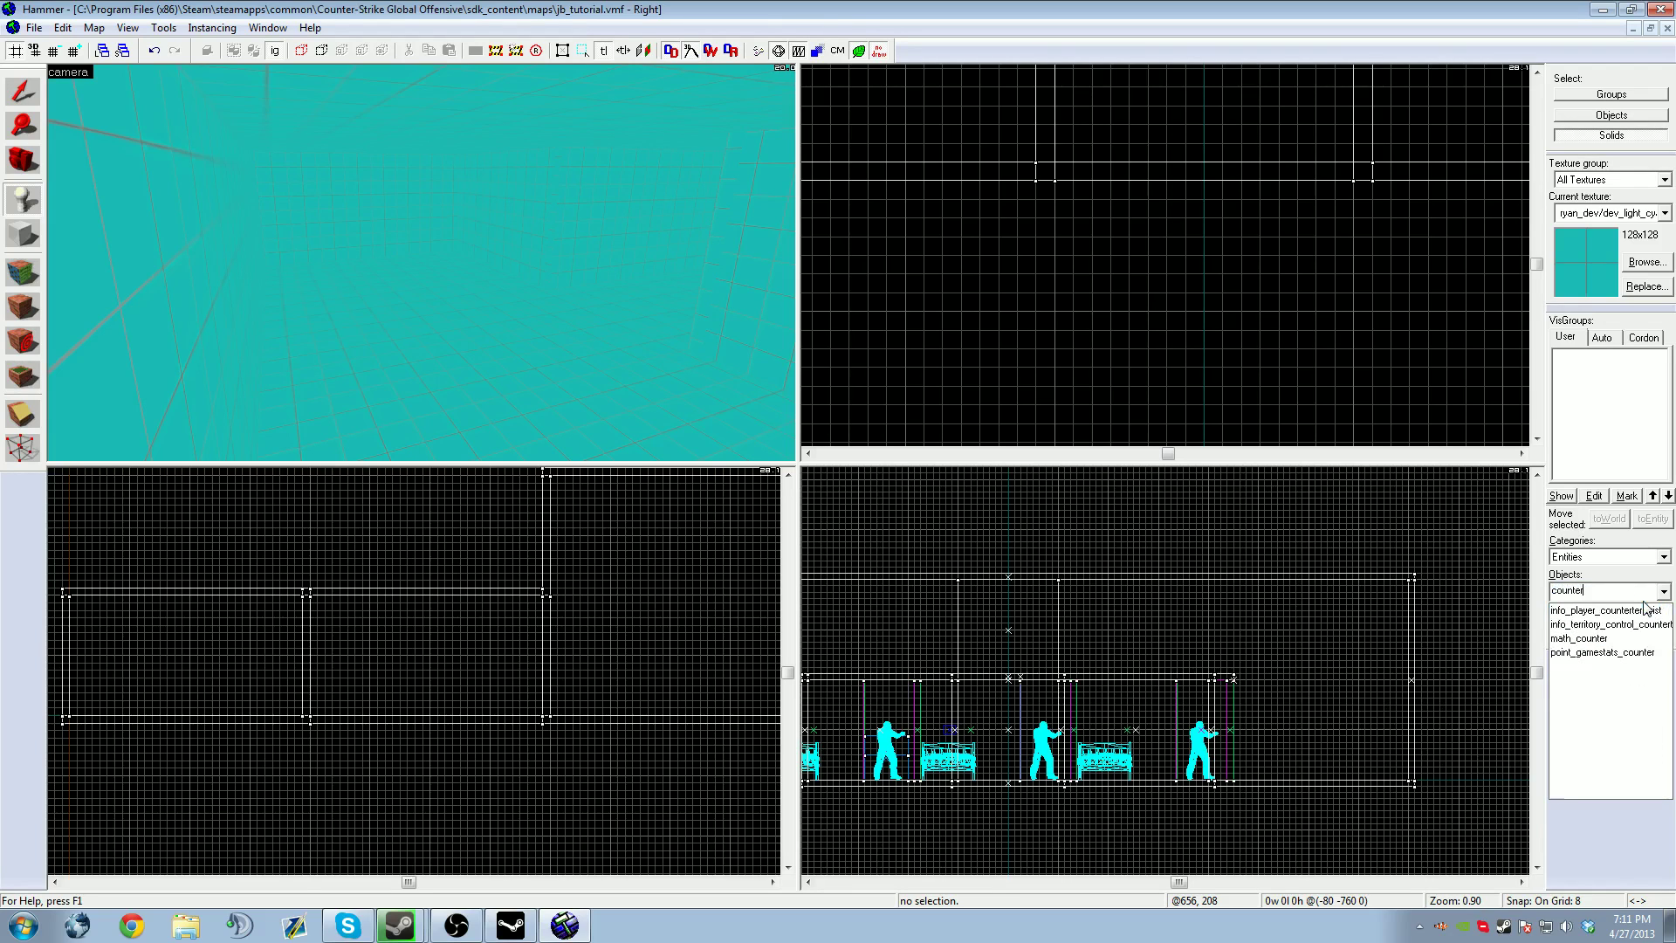
{"action": "type", "text": "terro"}
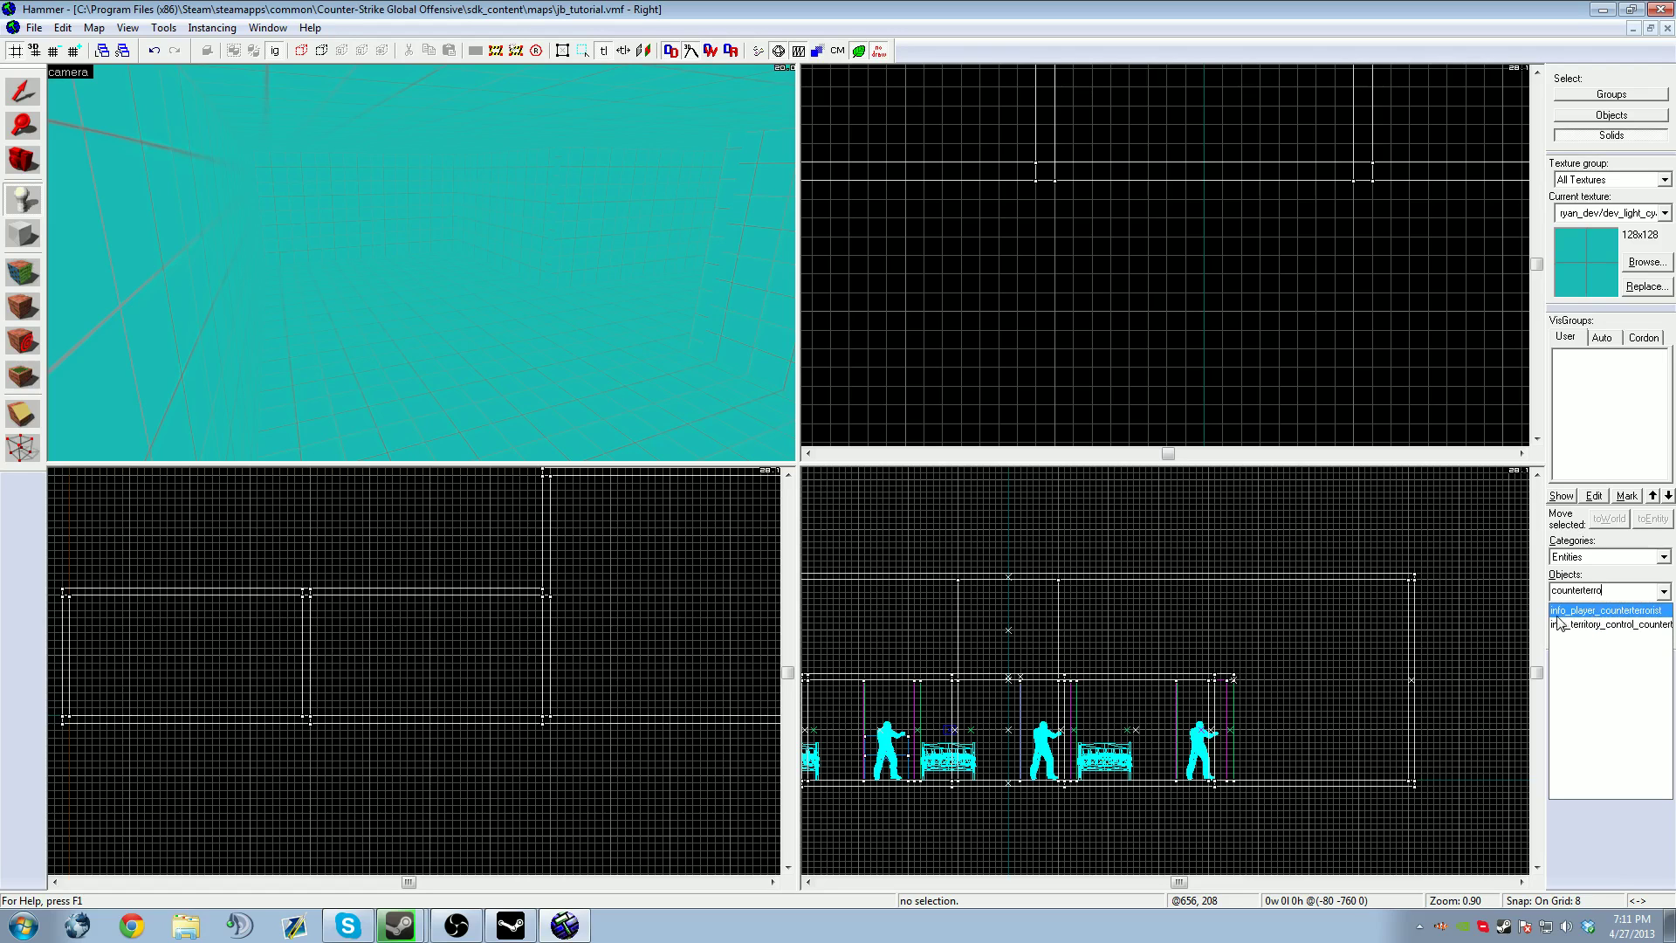
{"action": "left_click", "coordinate": [1582, 611]}
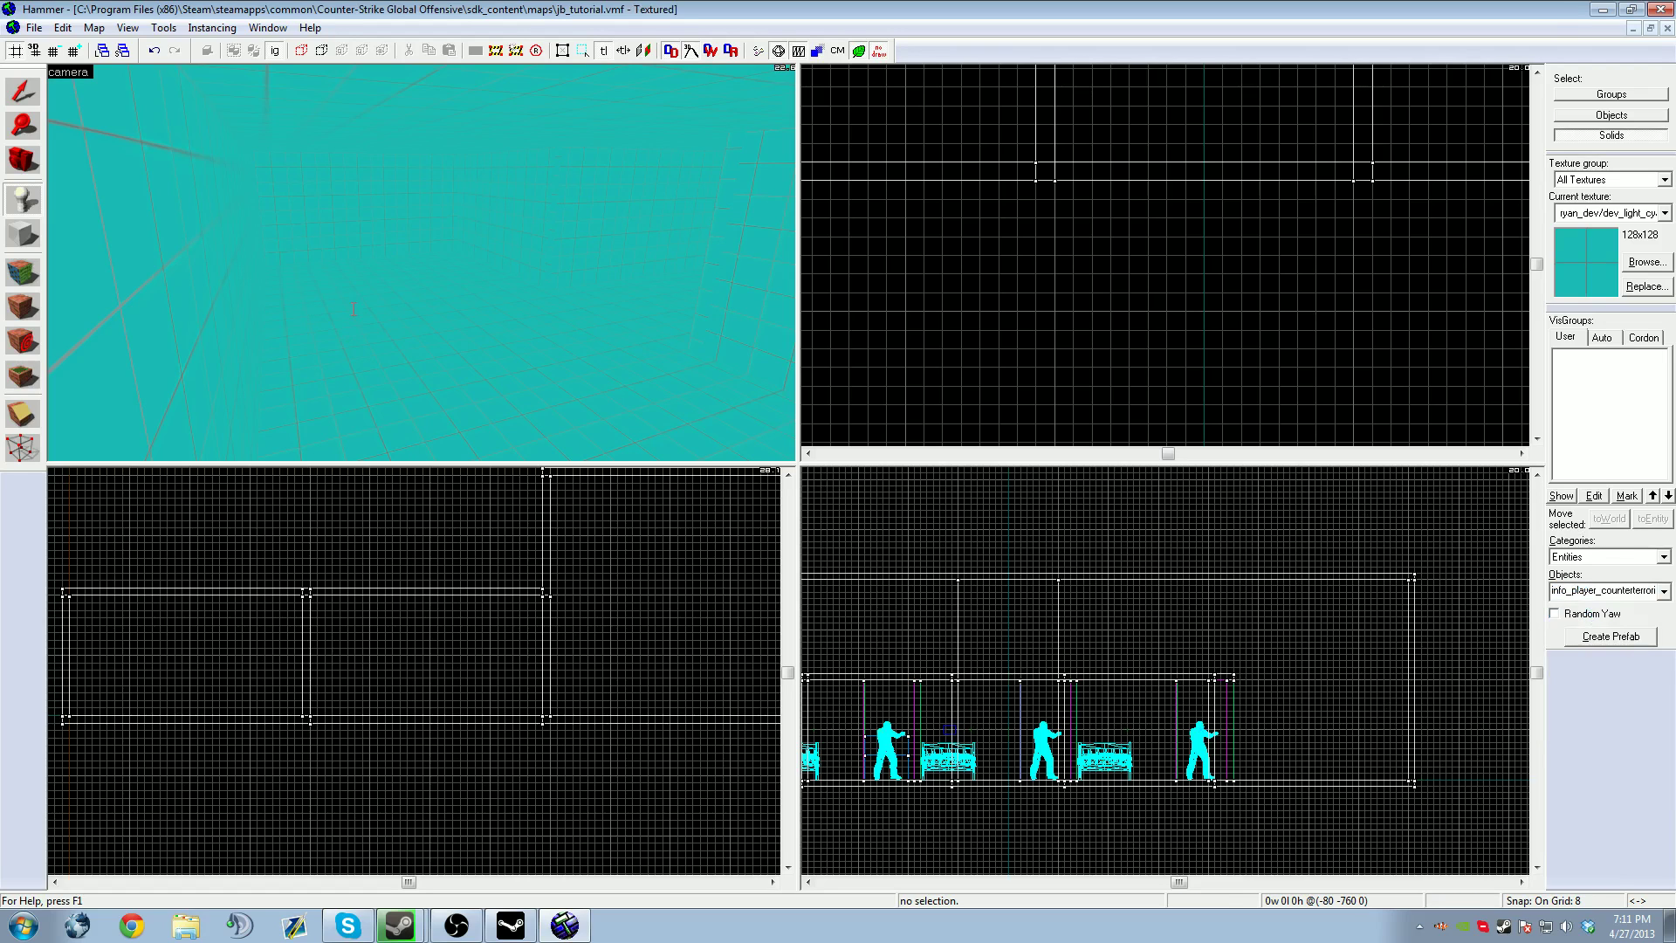
Place several counter-terrorist spawn points across the floor of the new room
{"action": "key", "text": "Left"}
{"action": "left_click", "coordinate": [432, 258]}
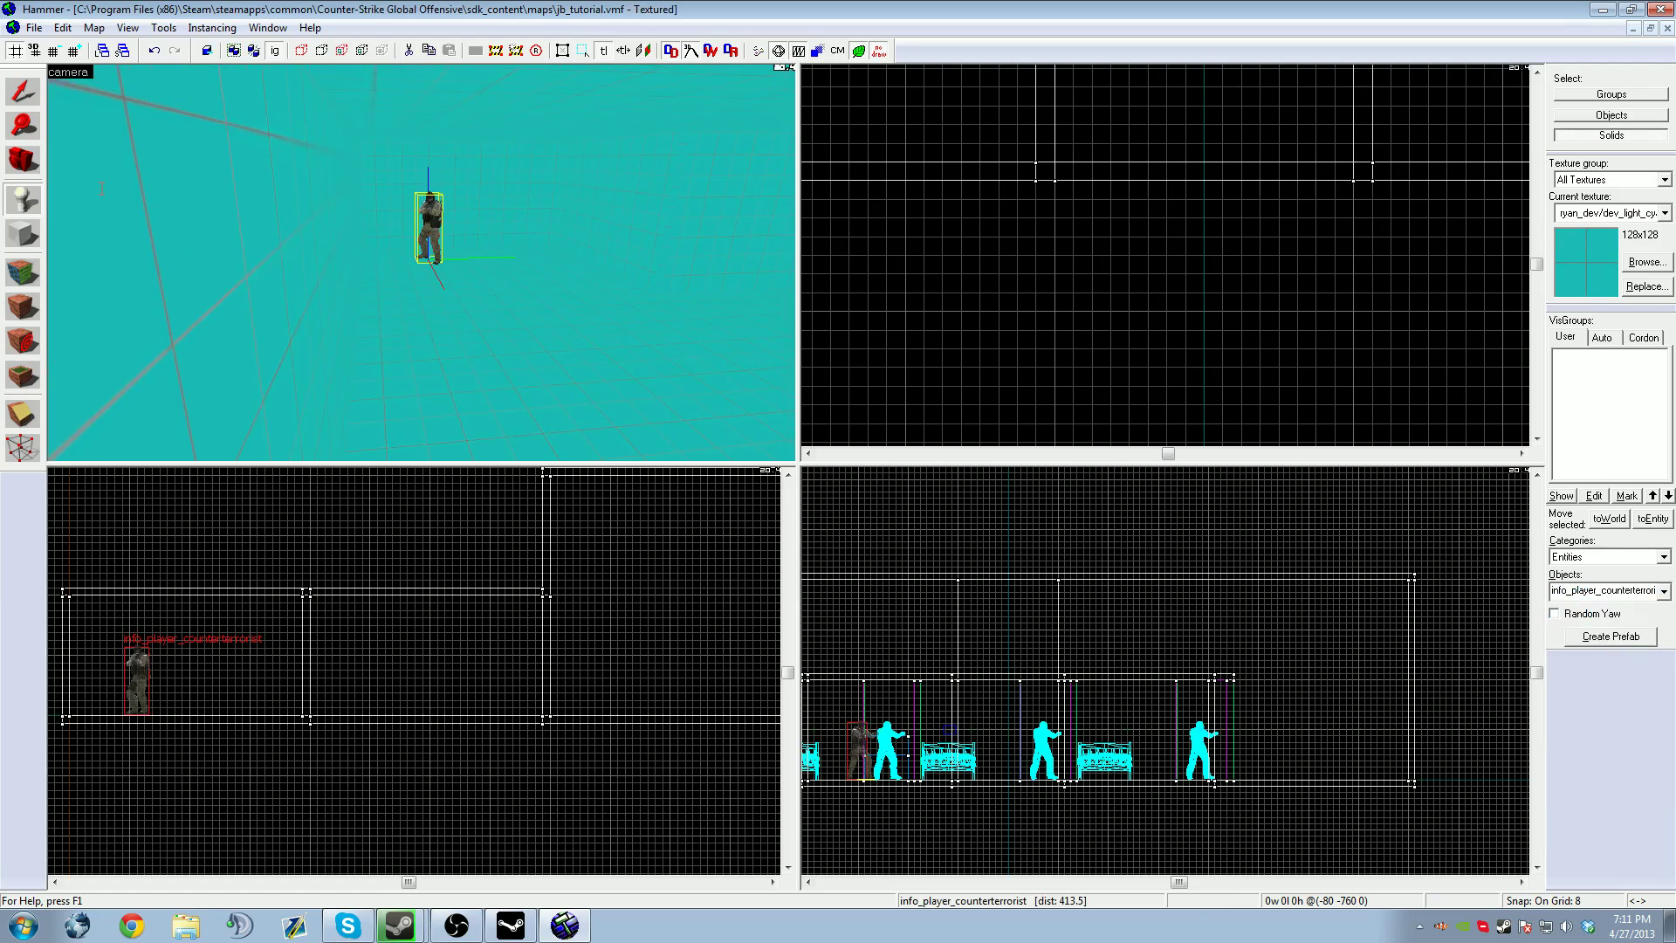
{"action": "left_click", "coordinate": [480, 259]}
{"action": "left_click", "coordinate": [525, 261]}
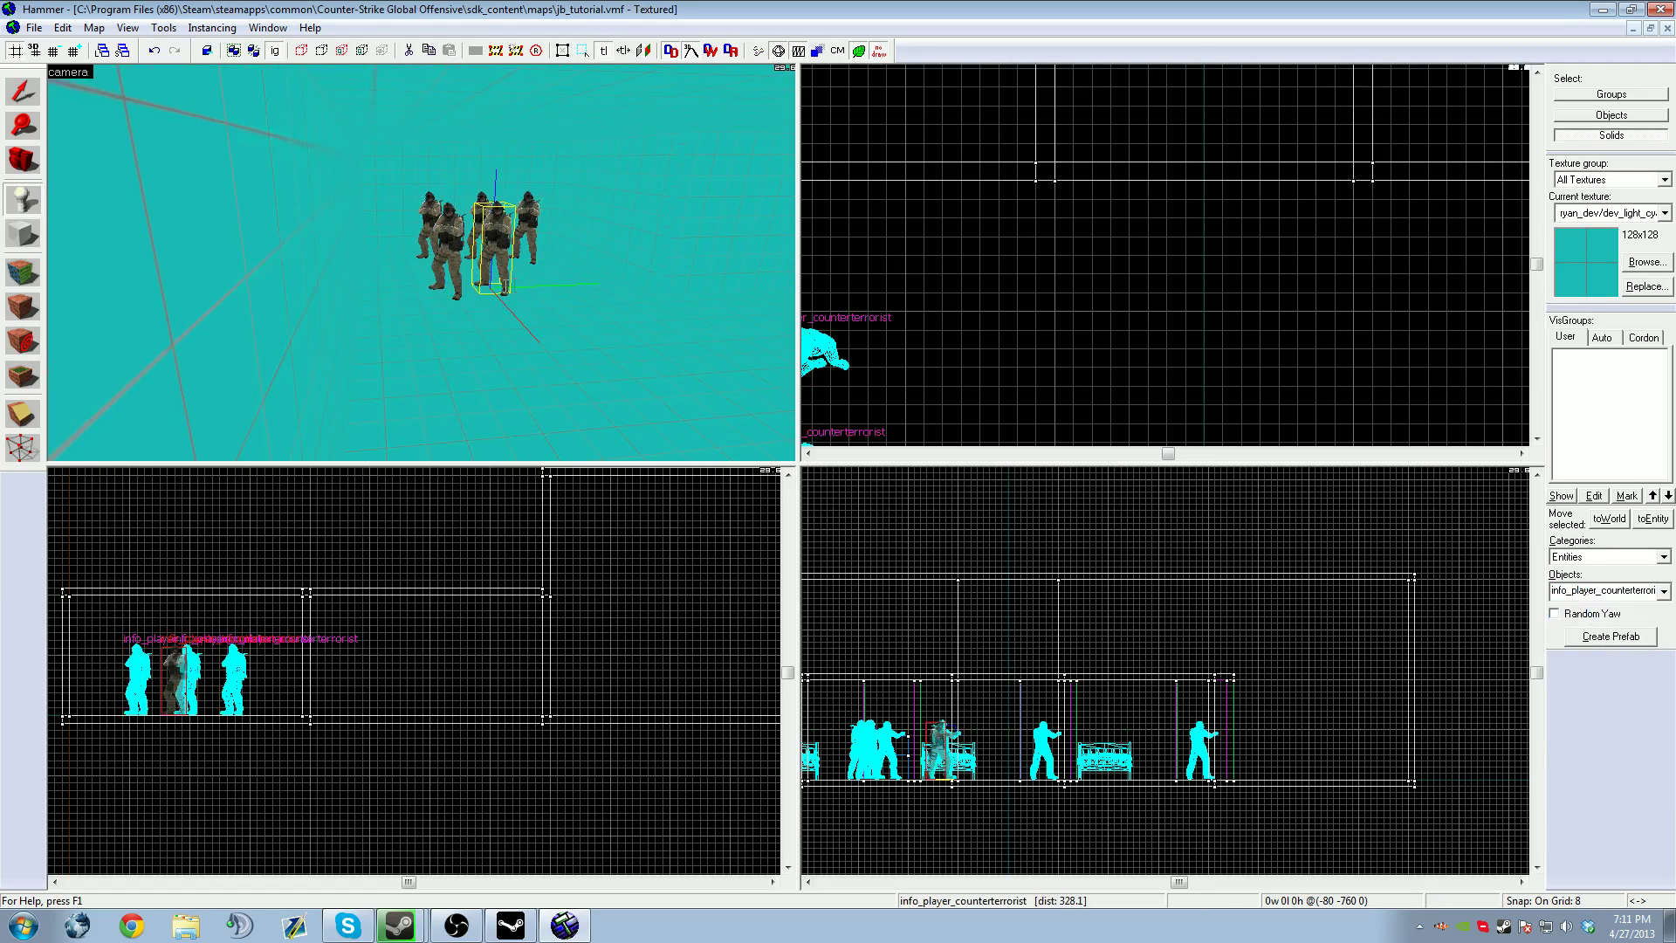
{"action": "left_click", "coordinate": [556, 288]}
{"action": "left_click_drag", "start_coordinate": [556, 288], "coordinate": [661, 336]}
Delete two of the counter-terrorist spawn points placed on the new room's floor
{"action": "left_click", "coordinate": [22, 91]}
{"action": "scroll", "coordinate": [1140, 251], "scroll_direction": "down", "scroll_amount": 3}
{"action": "scroll", "coordinate": [1043, 382], "scroll_direction": "down", "scroll_amount": 4}
{"action": "left_click", "coordinate": [357, 219]}
{"action": "key", "text": "Delete"}
{"action": "left_click", "coordinate": [403, 203]}
{"action": "key", "text": "Delete"}
{"action": "left_click", "coordinate": [452, 186]}
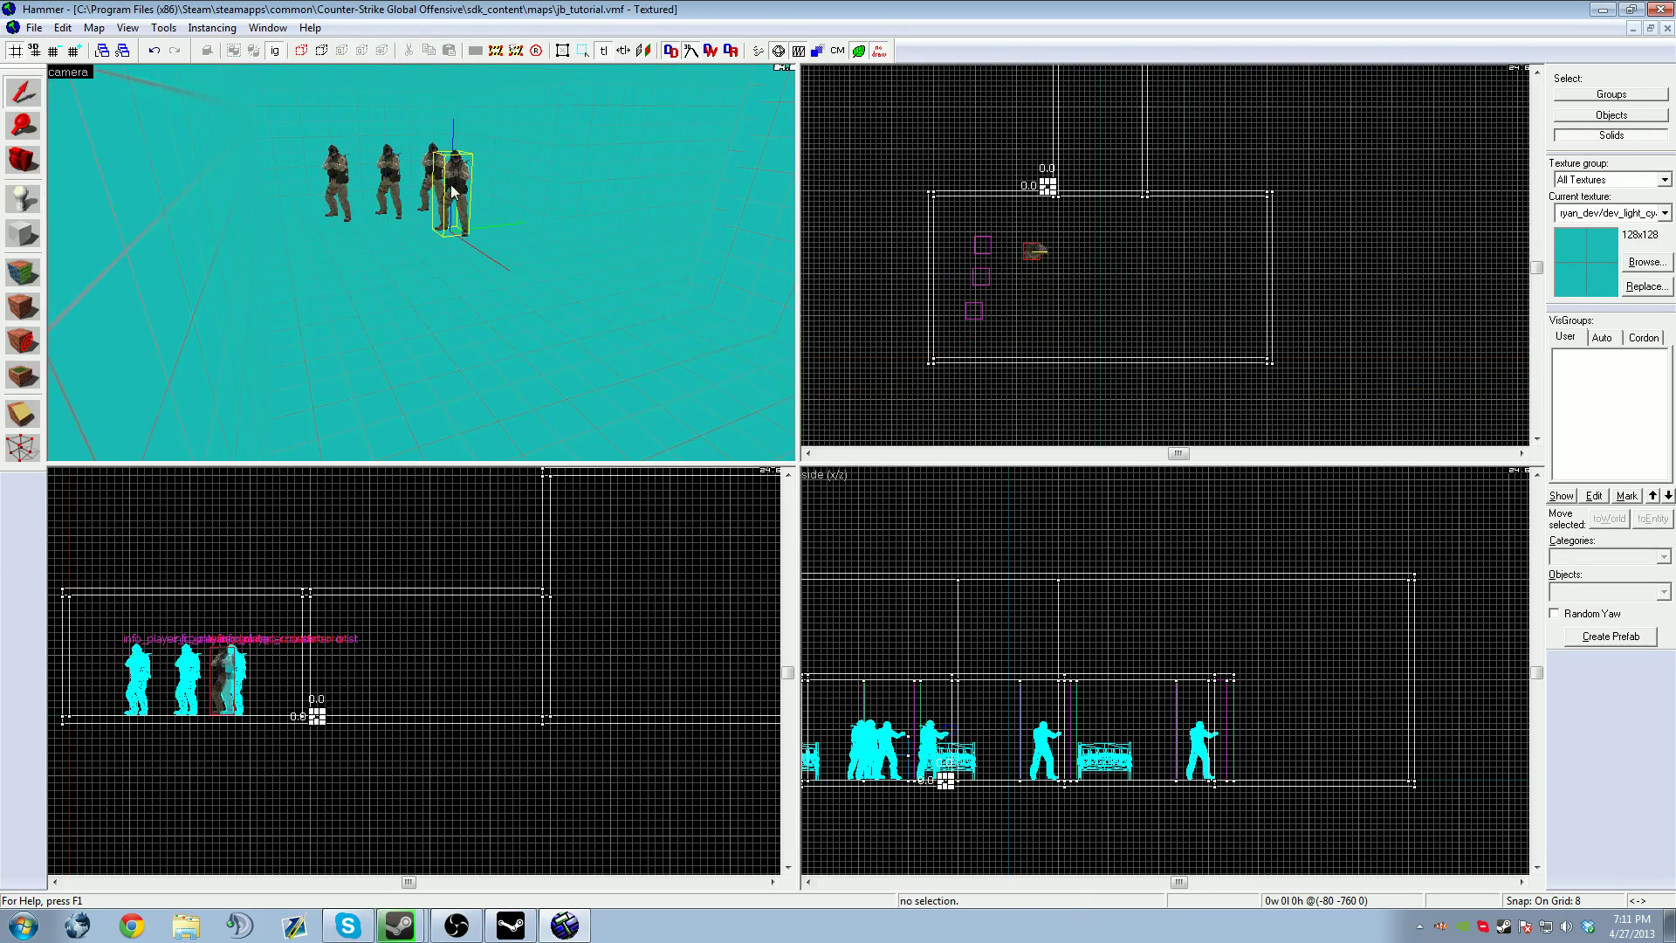
Undo the recent spawn point edits back to a single counter-terrorist spawn in the room
{"action": "key", "text": "ctrl+z"}
{"action": "key", "text": "ctrl+z"}
{"action": "key", "text": "ctrl+z"}
{"action": "key", "text": "ctrl+z"}
{"action": "scroll", "coordinate": [941, 297], "scroll_direction": "up", "scroll_amount": 2}
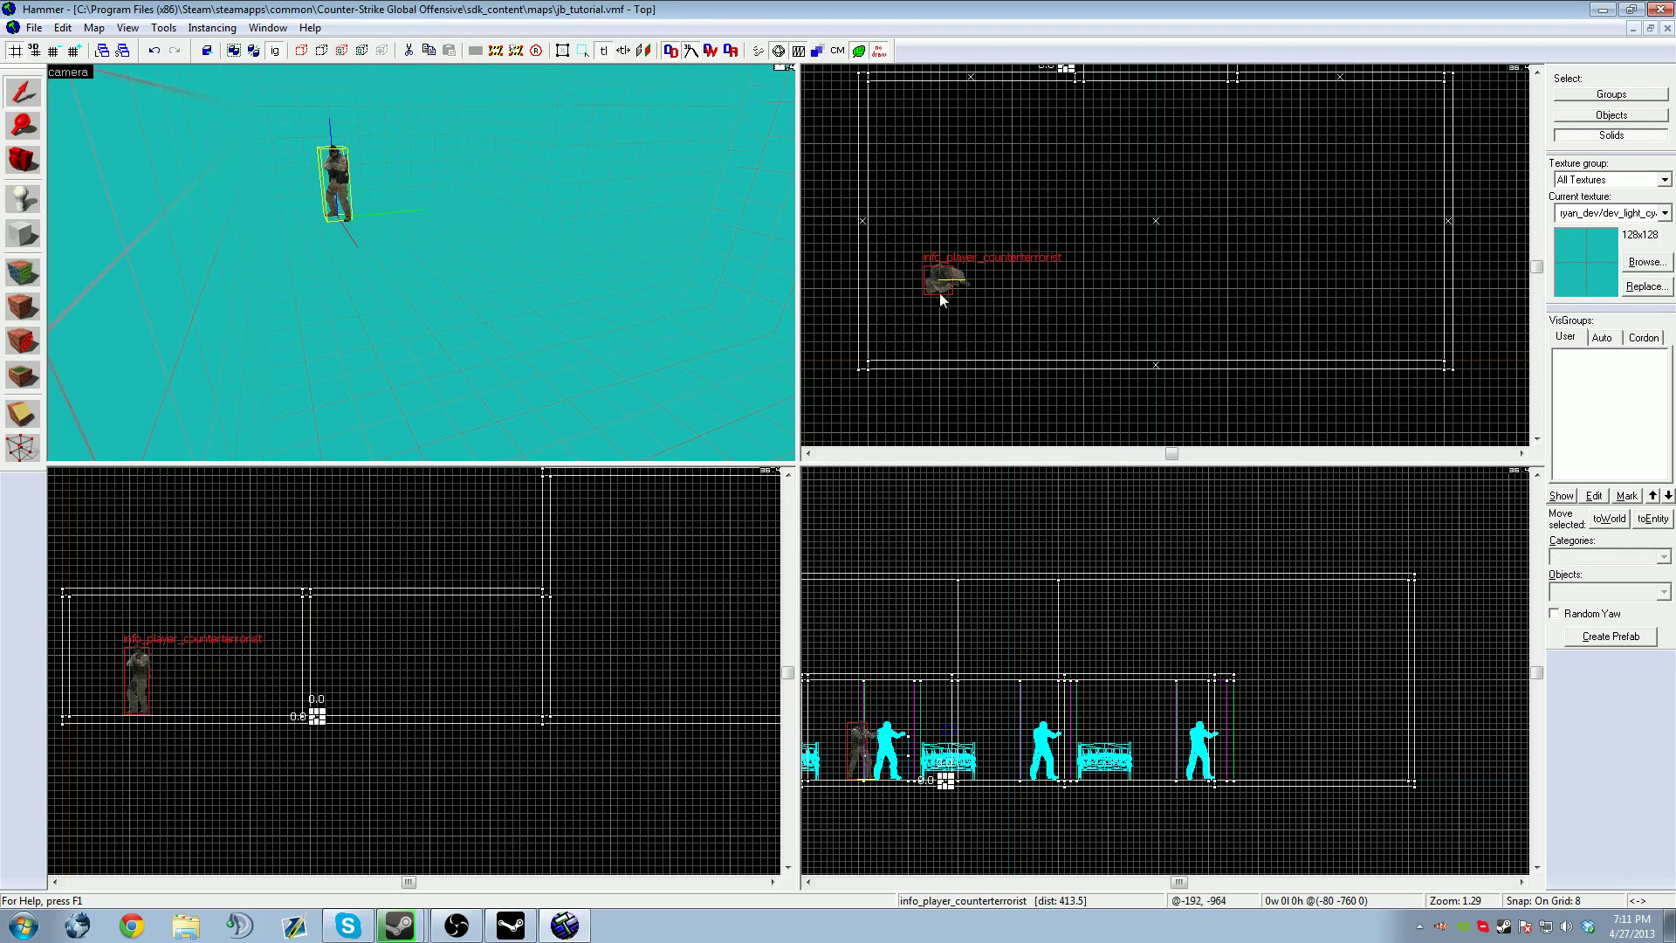
Select the remaining counter-terrorist spawn point and reposition it in the top view
{"action": "left_click", "coordinate": [358, 228]}
{"action": "left_click", "coordinate": [337, 185]}
{"action": "scroll", "coordinate": [1034, 289], "scroll_direction": "up", "scroll_amount": 4}
{"action": "left_click_drag", "start_coordinate": [823, 268], "coordinate": [844, 275]}
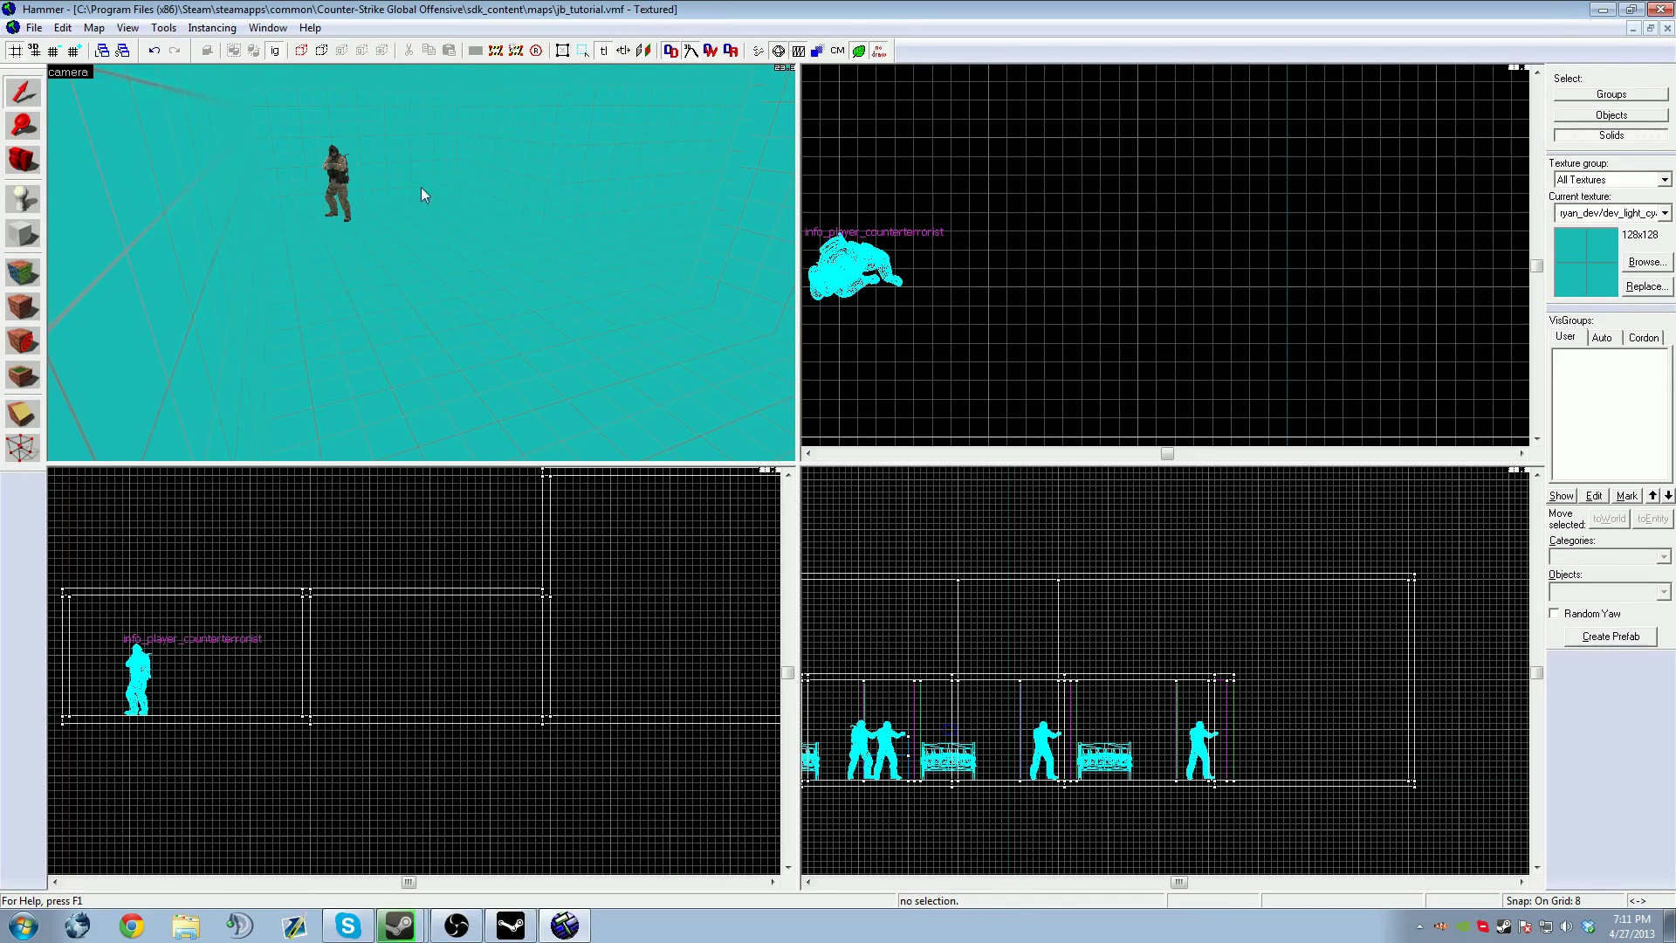
{"action": "left_click", "coordinate": [337, 185]}
{"action": "key", "text": "Escape"}
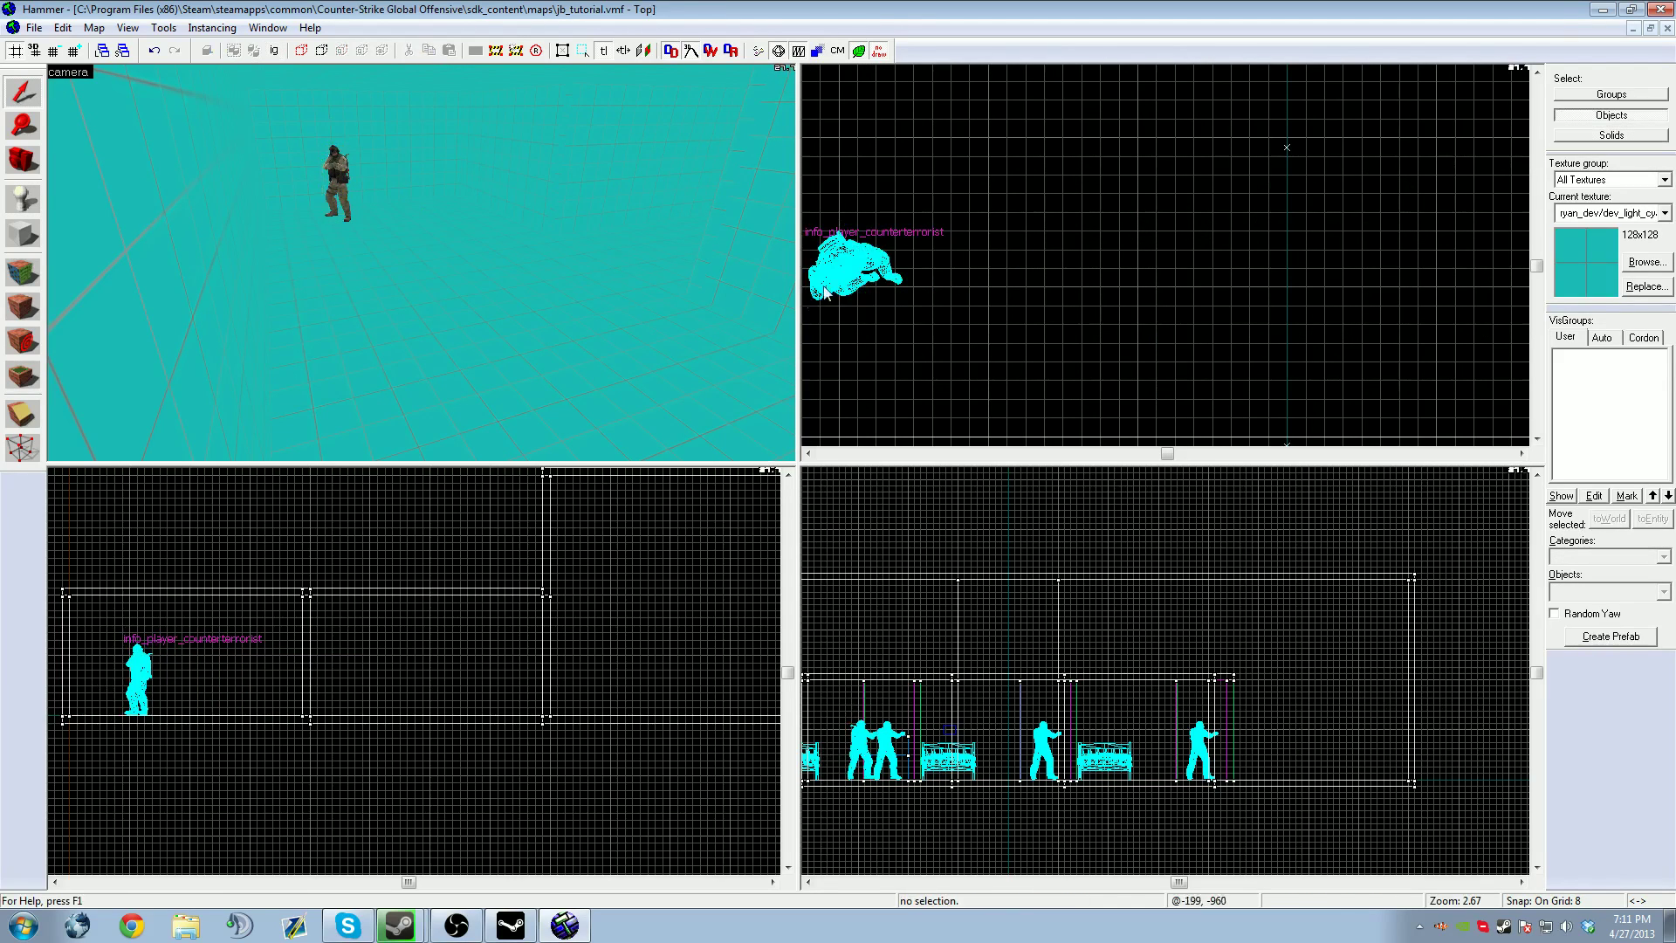
{"action": "left_click", "coordinate": [341, 185]}
{"action": "scroll", "coordinate": [960, 301], "scroll_direction": "up", "scroll_amount": 1}
{"action": "left_click_drag", "start_coordinate": [928, 241], "coordinate": [951, 264]}
Clone the counter-terrorist spawn point into an evenly spaced 3-by-3 grid near the room's corner, then clear the selection
{"action": "scroll", "coordinate": [961, 349], "scroll_direction": "down", "scroll_amount": 5}
{"action": "scroll", "coordinate": [965, 284], "scroll_direction": "up", "scroll_amount": 4}
{"action": "mouse_move", "coordinate": [967, 329]}
{"action": "left_mouse_down"}
{"action": "mouse_move", "coordinate": [984, 193]}
{"action": "mouse_move", "coordinate": [960, 180]}
{"action": "left_mouse_up"}
{"action": "scroll", "coordinate": [978, 366], "scroll_direction": "down", "scroll_amount": 5}
{"action": "scroll", "coordinate": [969, 282], "scroll_direction": "up", "scroll_amount": 2}
{"action": "mouse_move", "coordinate": [975, 310]}
{"action": "left_mouse_down", "text": "shift"}
{"action": "mouse_move", "coordinate": [975, 224]}
{"action": "mouse_move", "coordinate": [1059, 224]}
{"action": "mouse_move", "coordinate": [1060, 404]}
{"action": "left_mouse_up", "text": "shift"}
{"action": "mouse_move", "coordinate": [1060, 403]}
{"action": "left_mouse_down", "text": "shift"}
{"action": "mouse_move", "coordinate": [1153, 400]}
{"action": "mouse_move", "coordinate": [1149, 231]}
{"action": "left_mouse_up", "text": "shift"}
{"action": "key", "text": "Escape"}
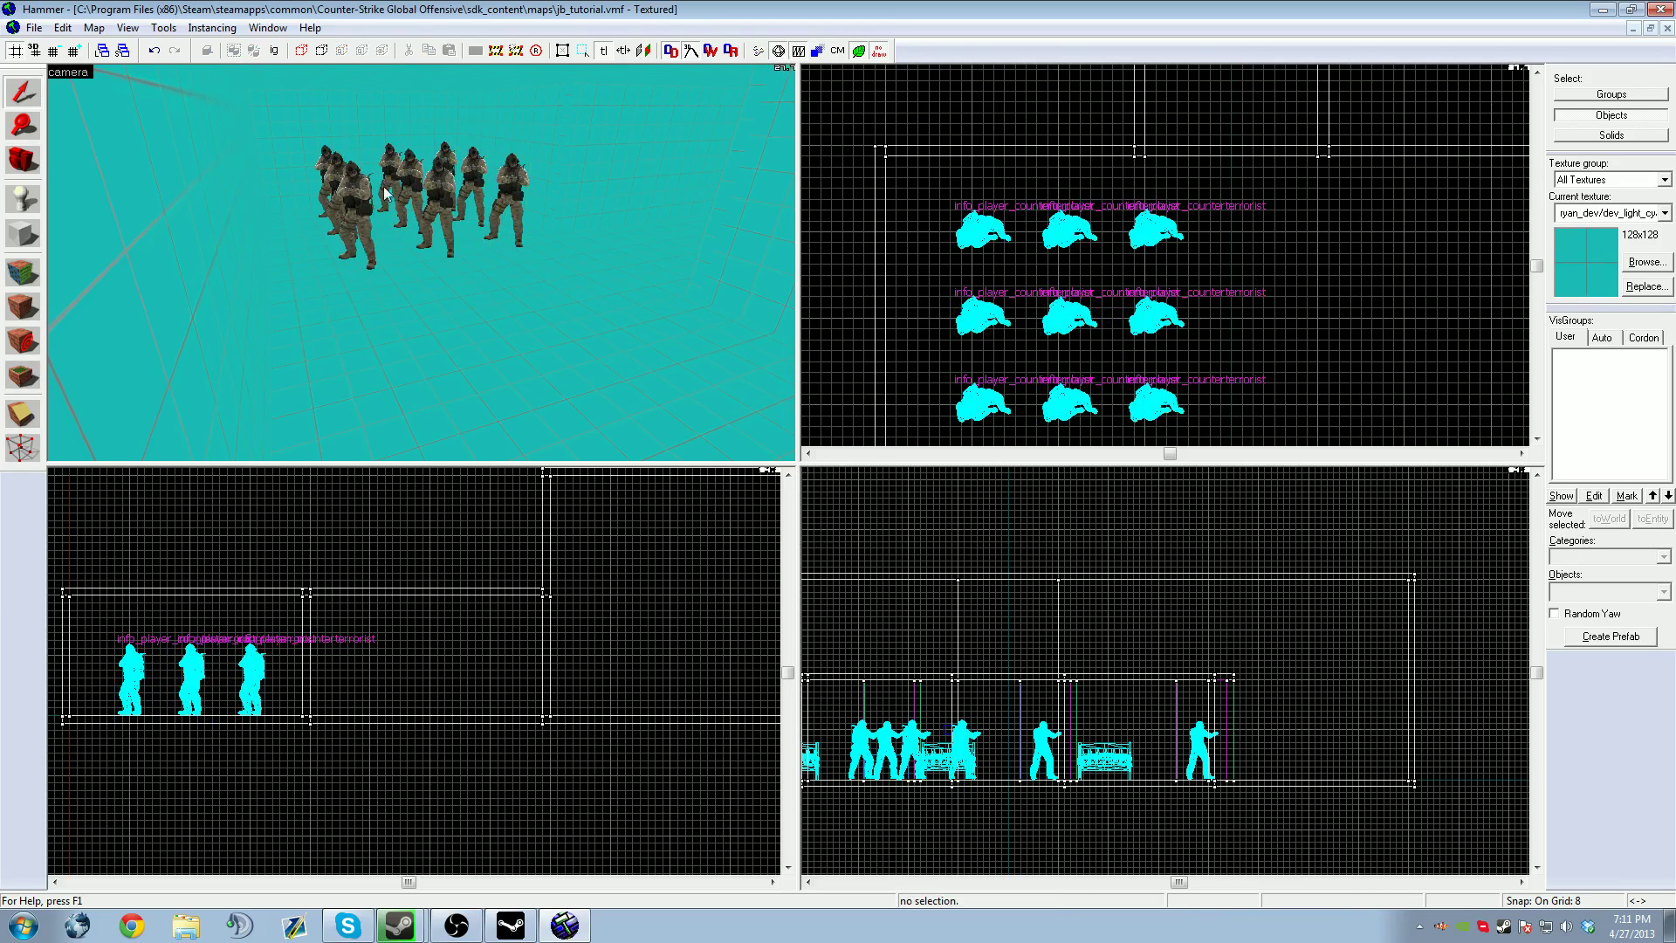
{"action": "left_click", "coordinate": [1069, 403]}
{"action": "left_click", "coordinate": [1149, 406]}
{"action": "left_click_drag", "start_coordinate": [1198, 354], "coordinate": [1189, 351]}
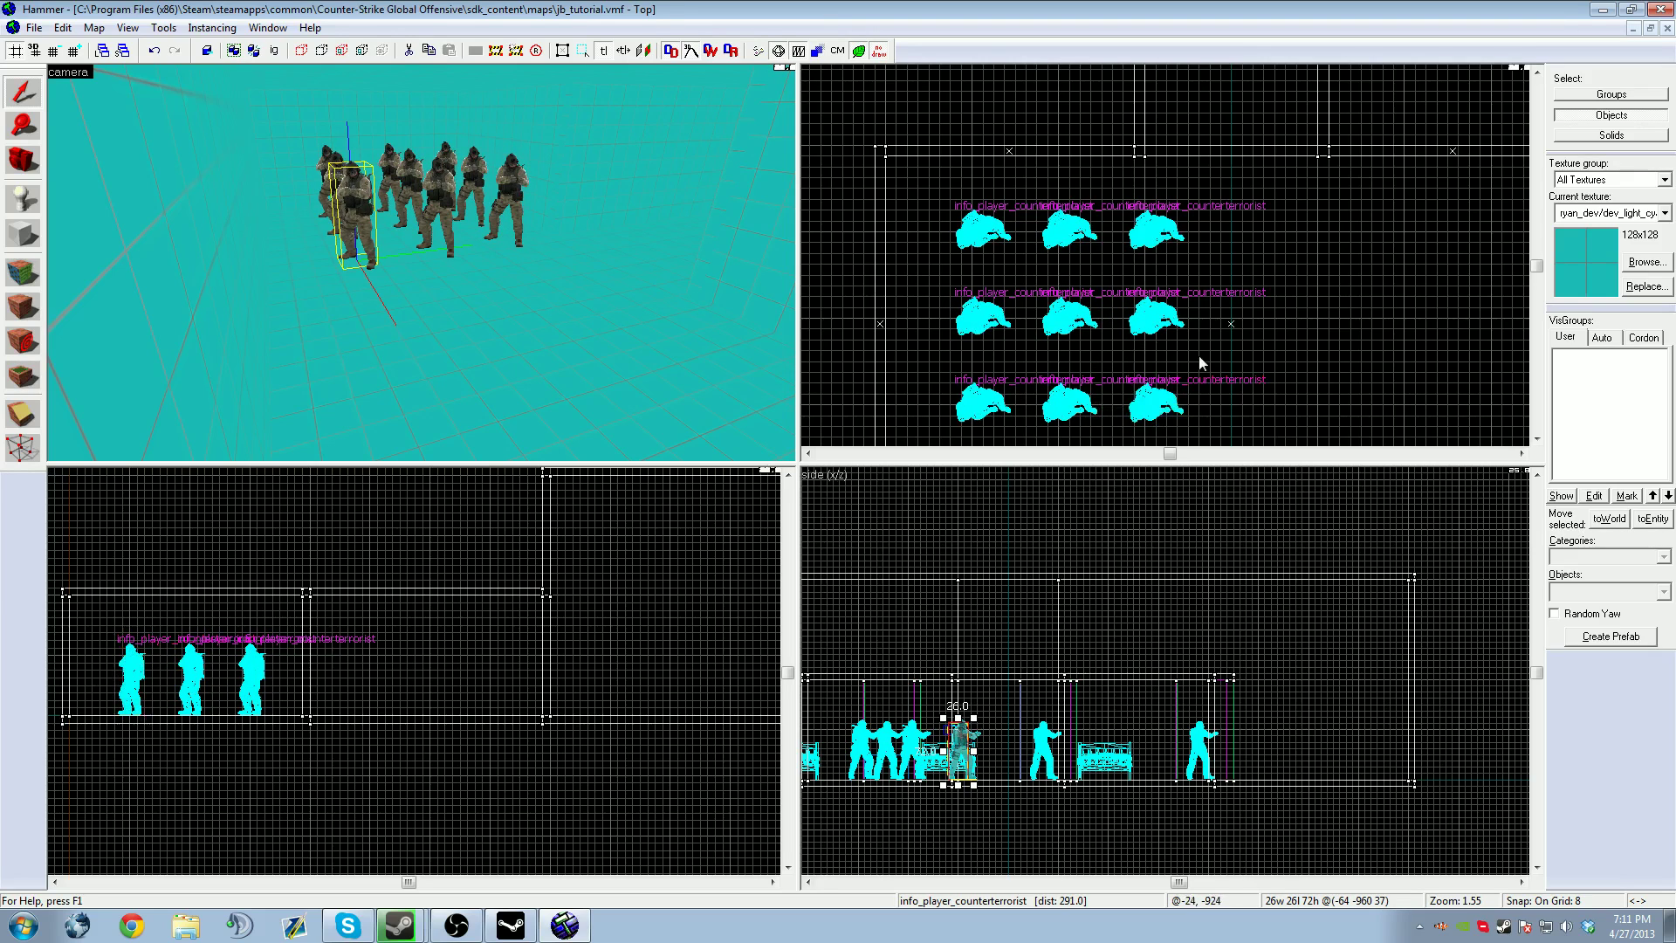
Set the Entity tool to place weapon_m4a1, finding it with the filter "weapon_m4"
{"action": "key", "text": "z"}
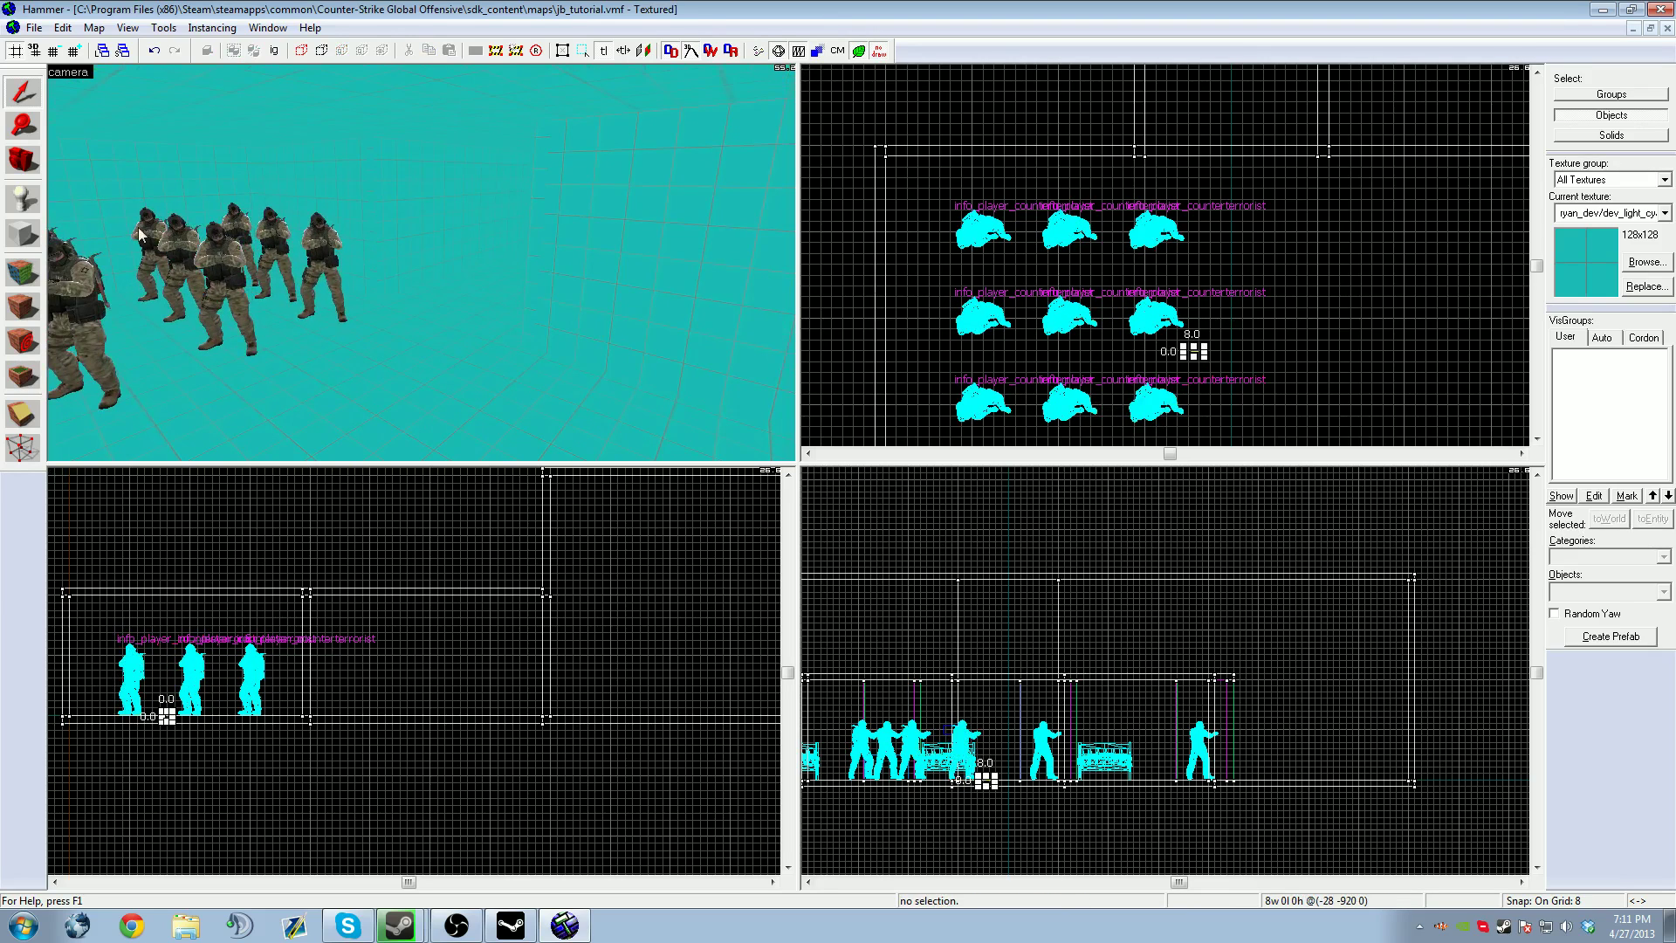
{"action": "key", "text": "z"}
{"action": "left_click", "coordinate": [23, 199]}
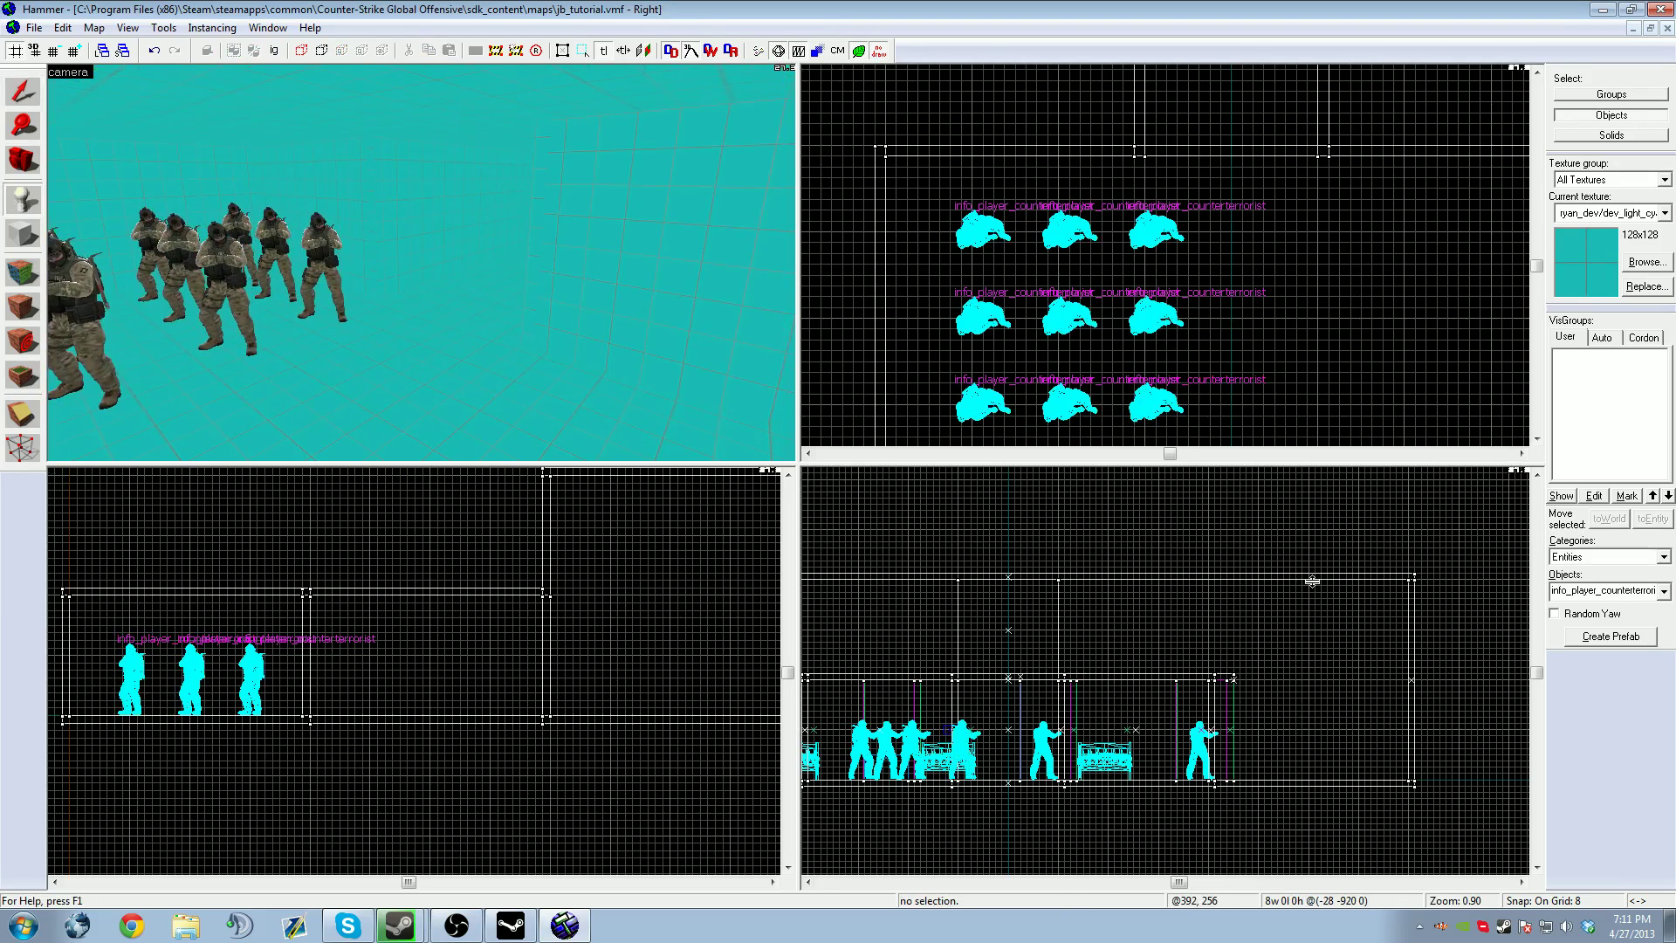
{"action": "double_click", "coordinate": [1586, 591]}
{"action": "type", "text": "w"}
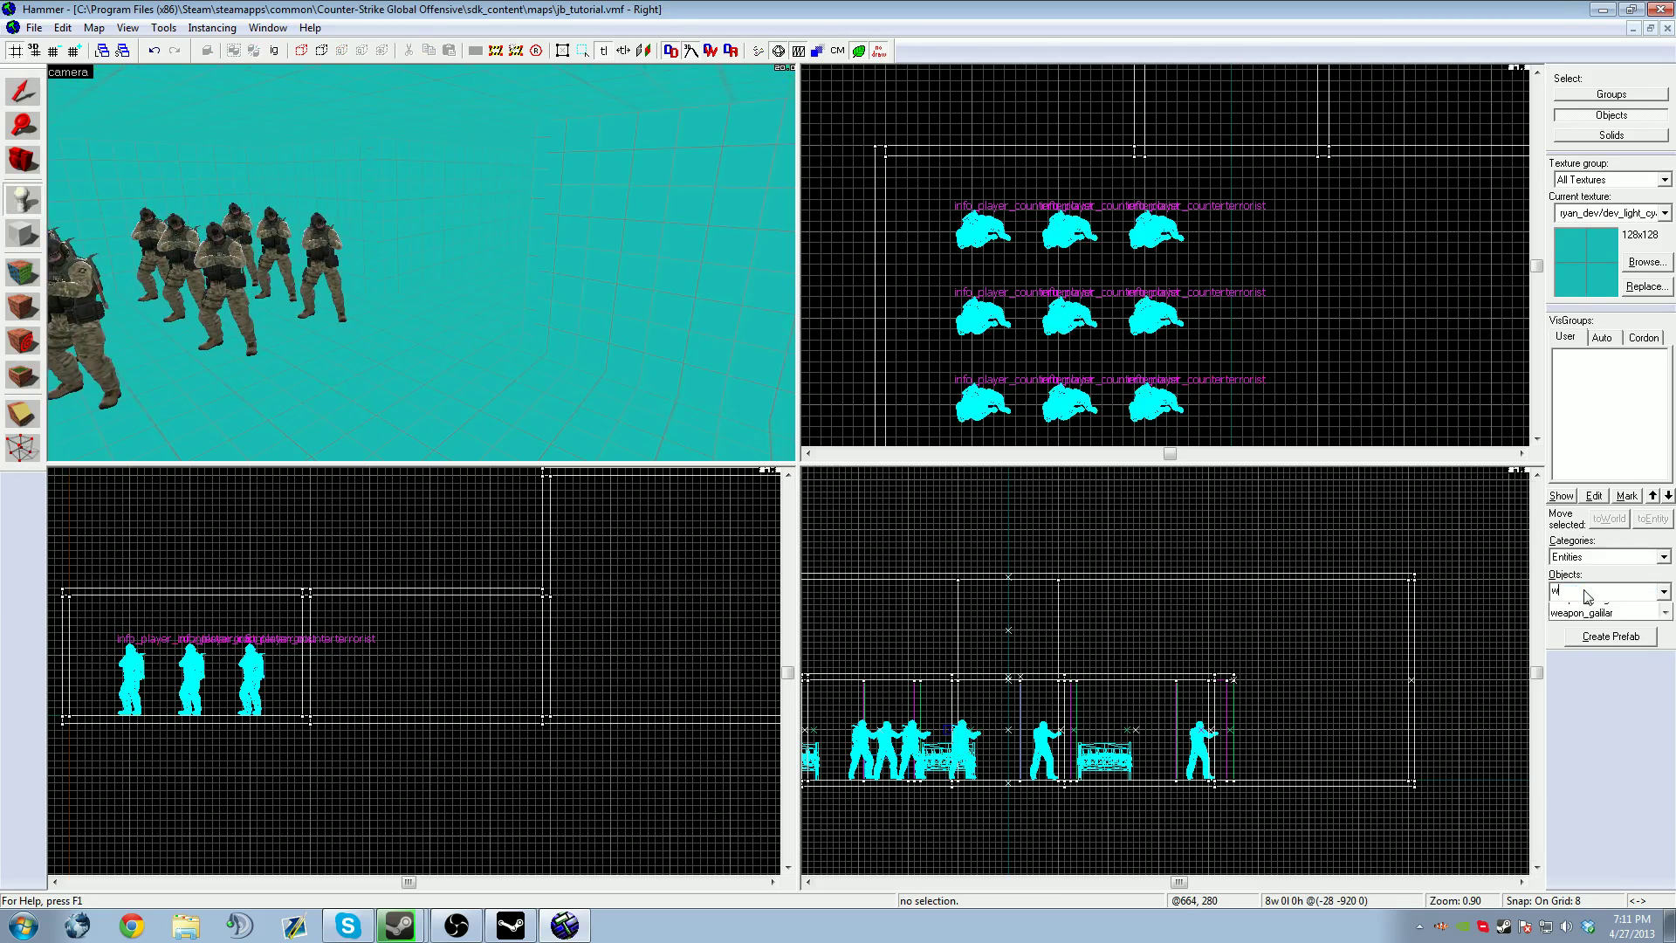
{"action": "type", "text": "eapon_"}
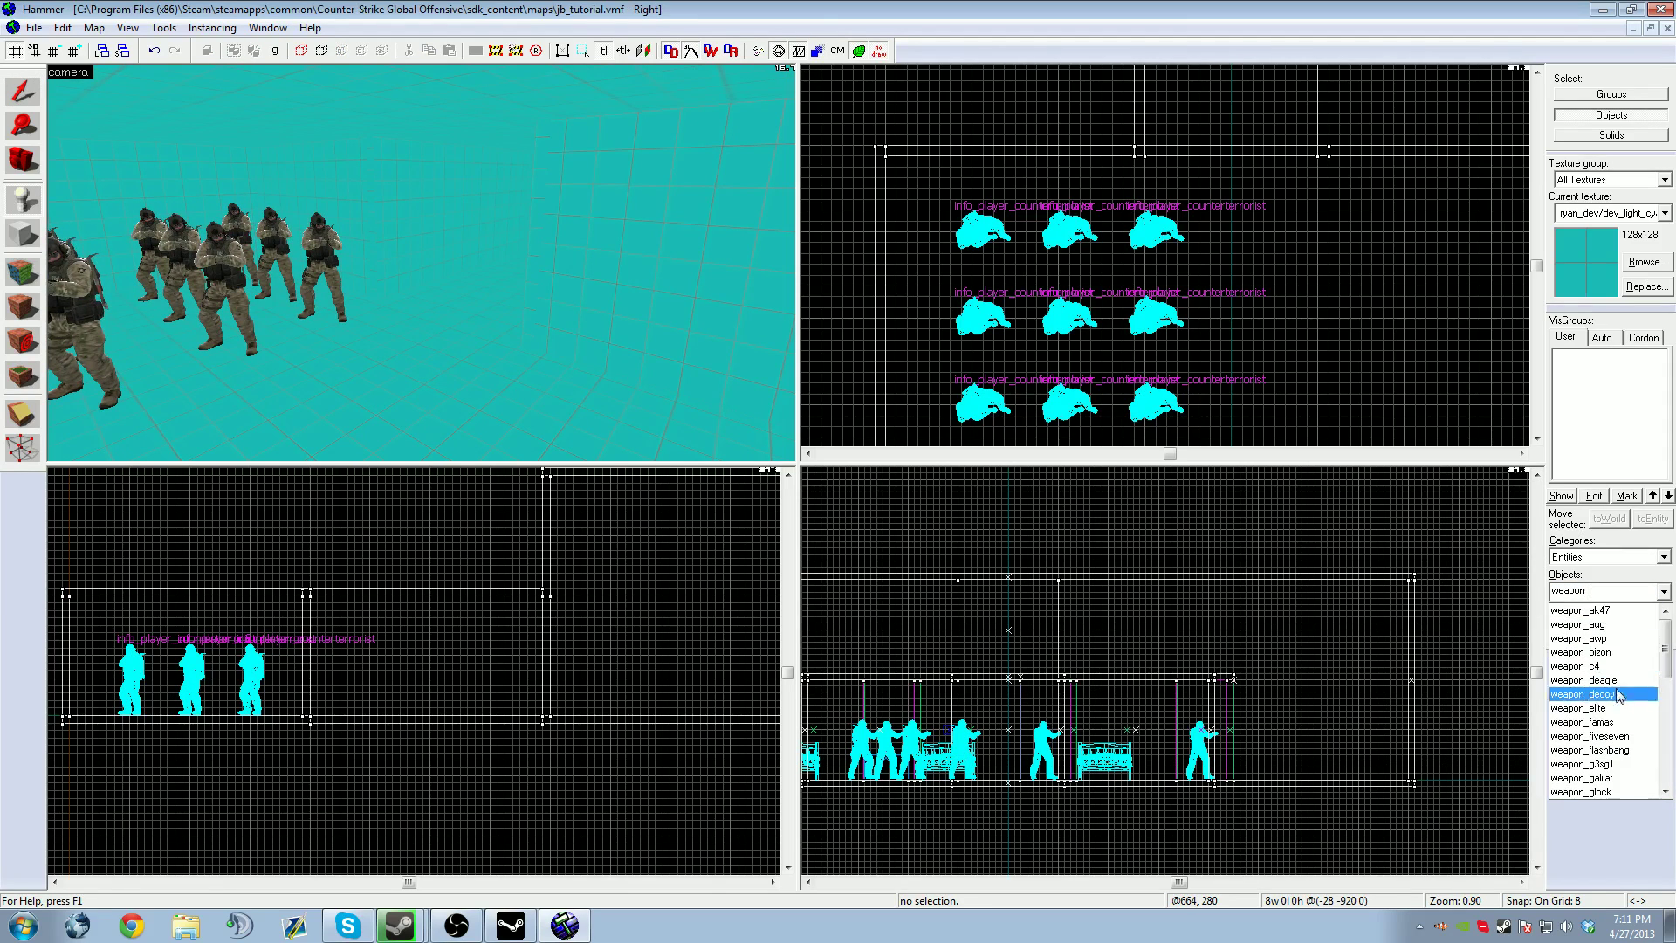
{"action": "type", "text": "m4"}
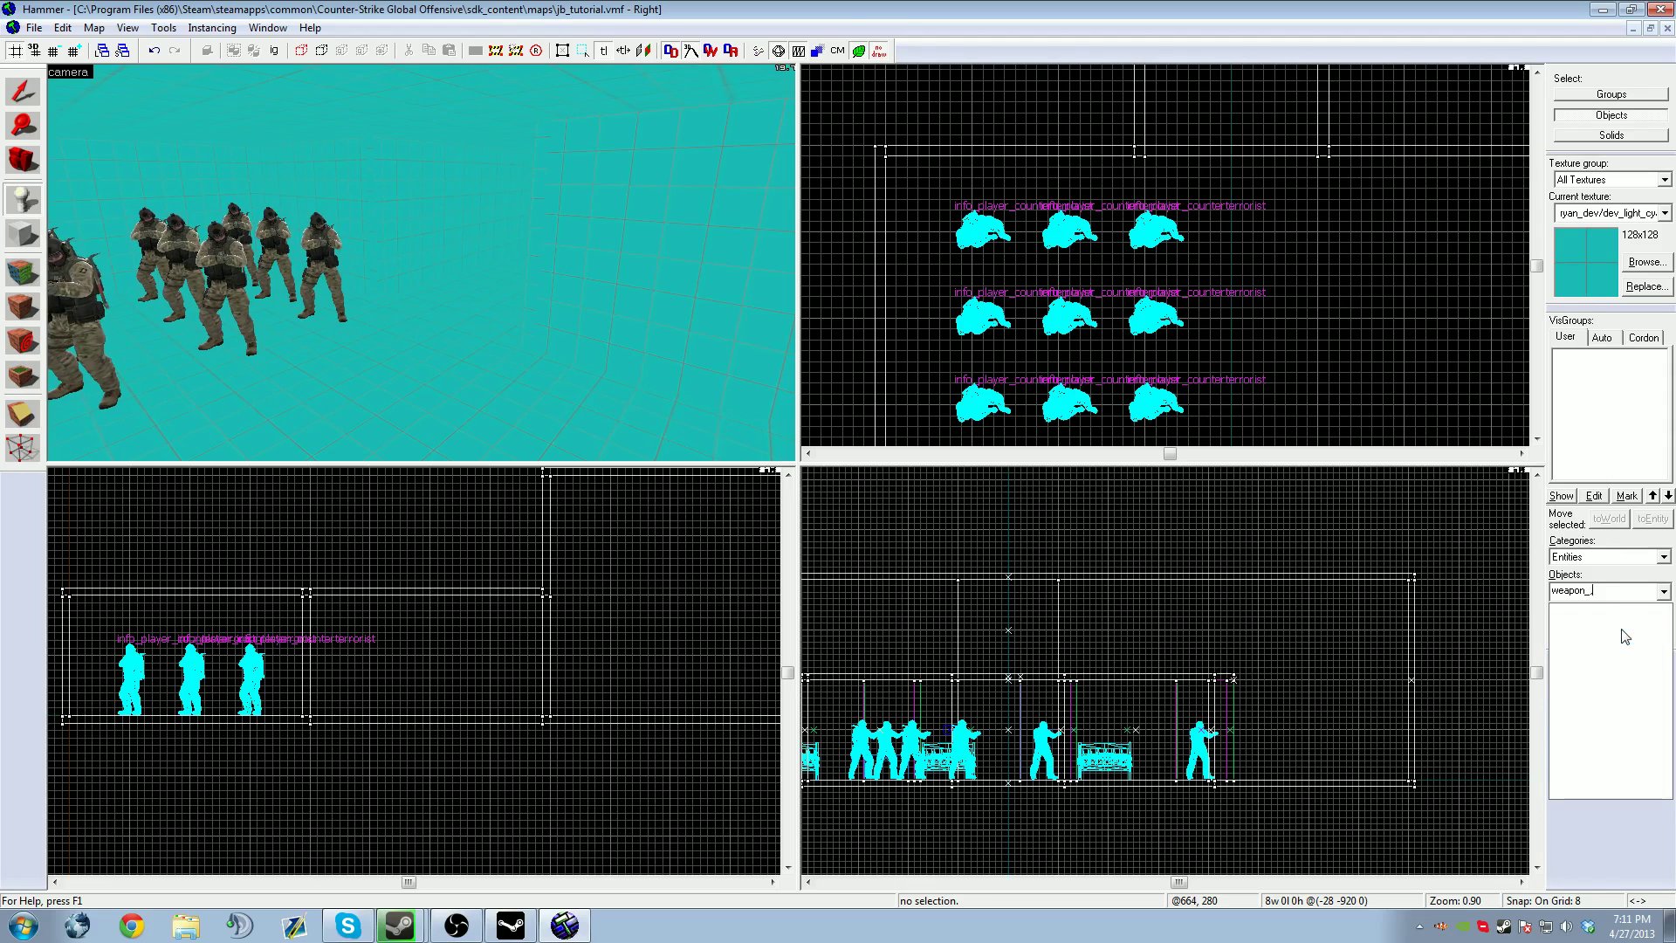
{"action": "left_click", "coordinate": [1613, 613]}
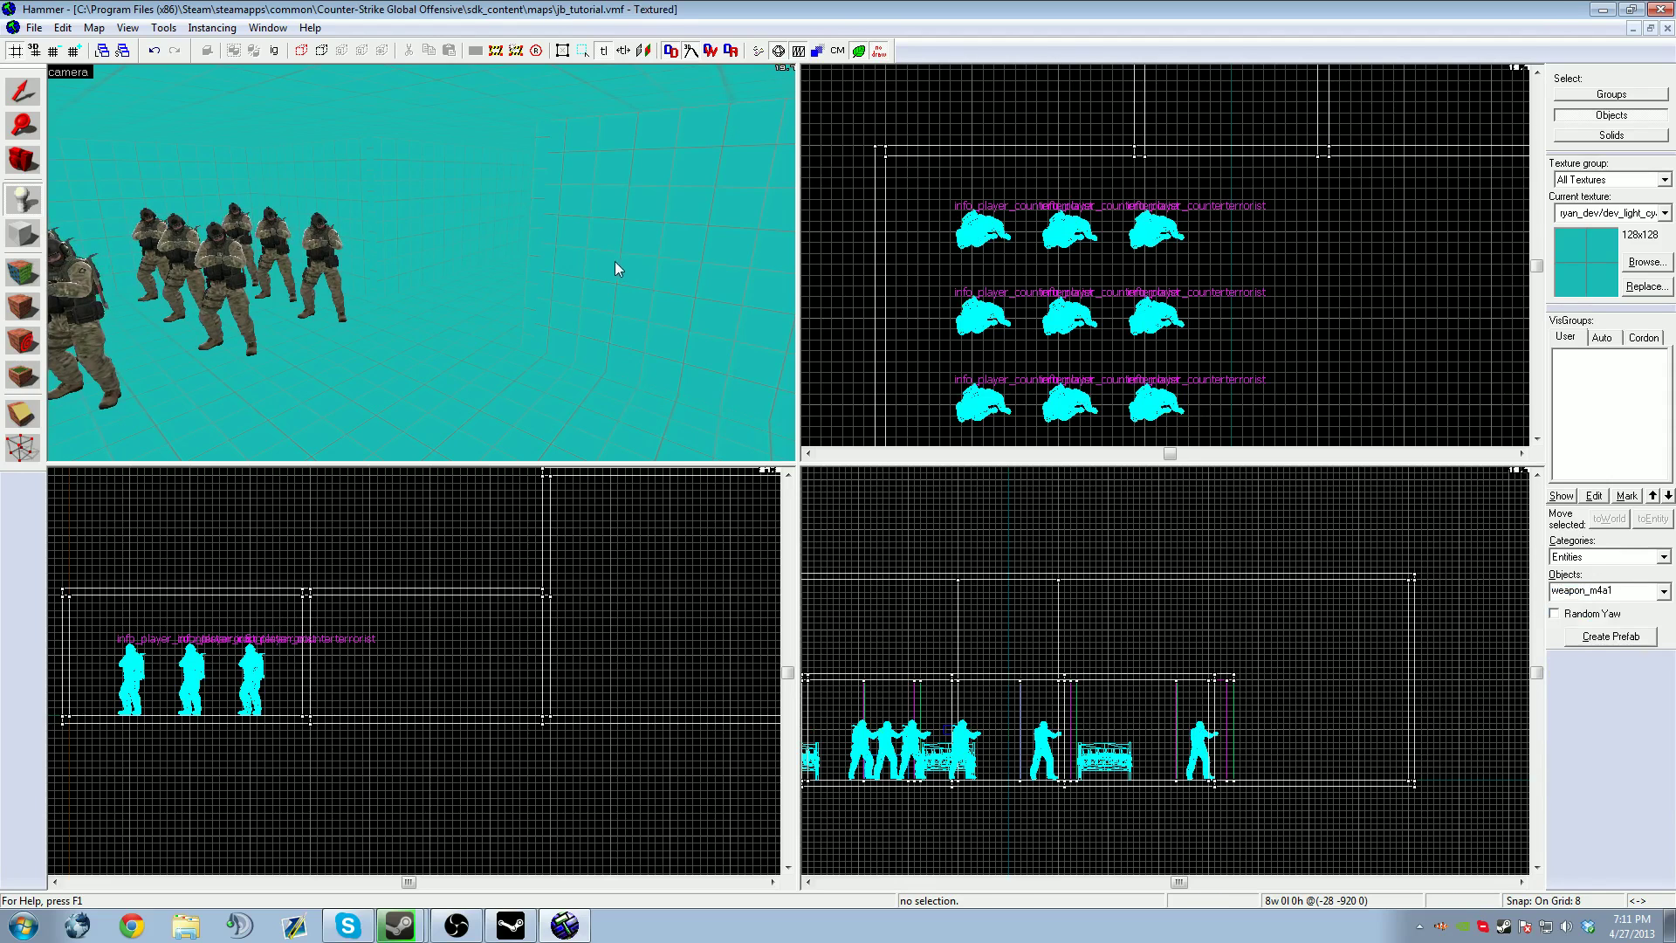
Place six weapon_m4a1 entities in a vertical column on the room wall beside the spawn points
{"action": "left_click", "coordinate": [615, 260]}
{"action": "left_click", "coordinate": [622, 216]}
{"action": "left_click", "coordinate": [632, 179]}
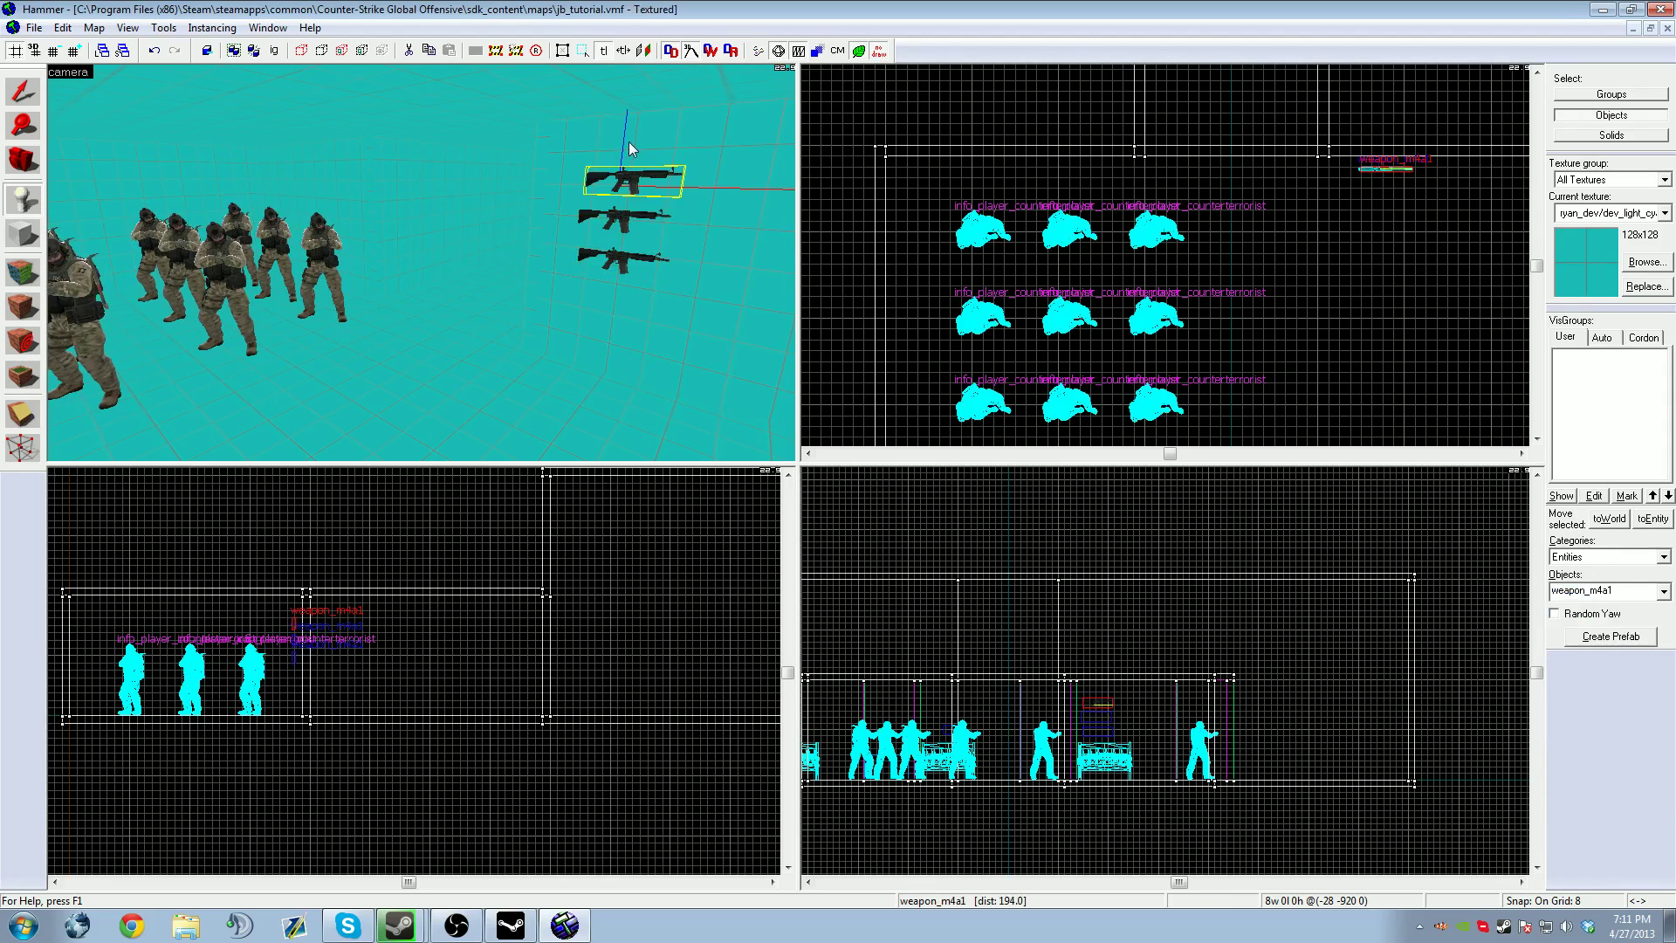
{"action": "left_click", "coordinate": [639, 129]}
{"action": "left_click", "coordinate": [613, 300]}
{"action": "left_click", "coordinate": [600, 330]}
Try to select all six M4A1 weapons on the wall and open their shared properties
{"action": "left_click", "coordinate": [25, 89]}
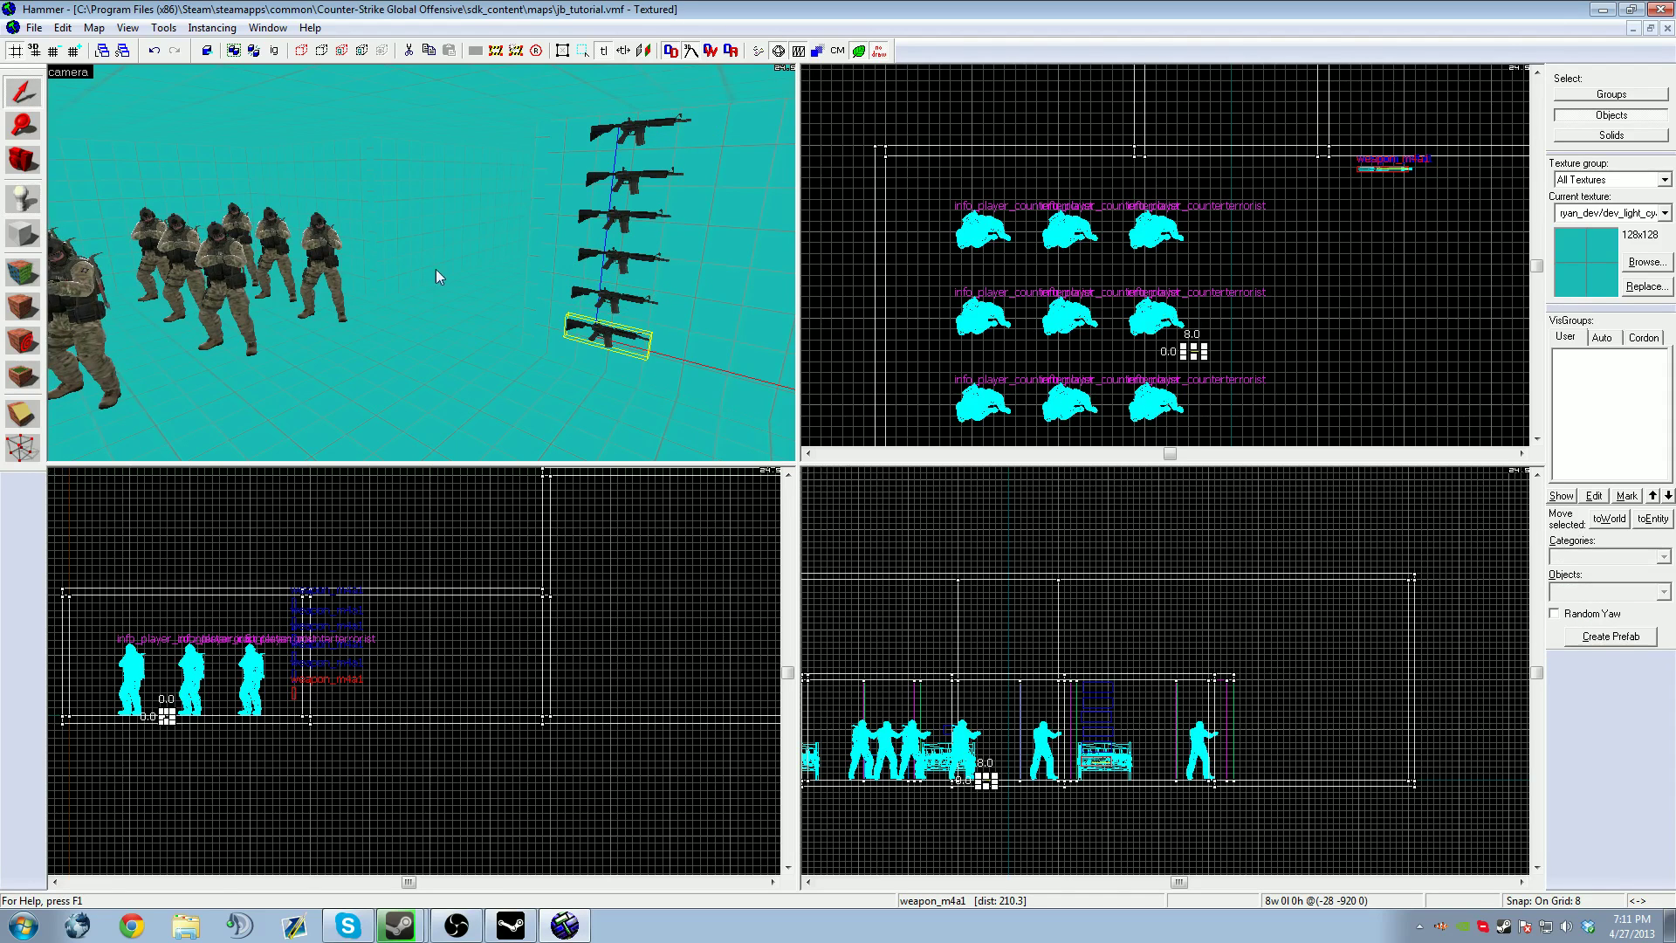
{"action": "key", "text": "z"}
{"action": "key", "text": "w"}
{"action": "key", "text": "z"}
{"action": "key", "text": "z"}
{"action": "key", "text": "w"}
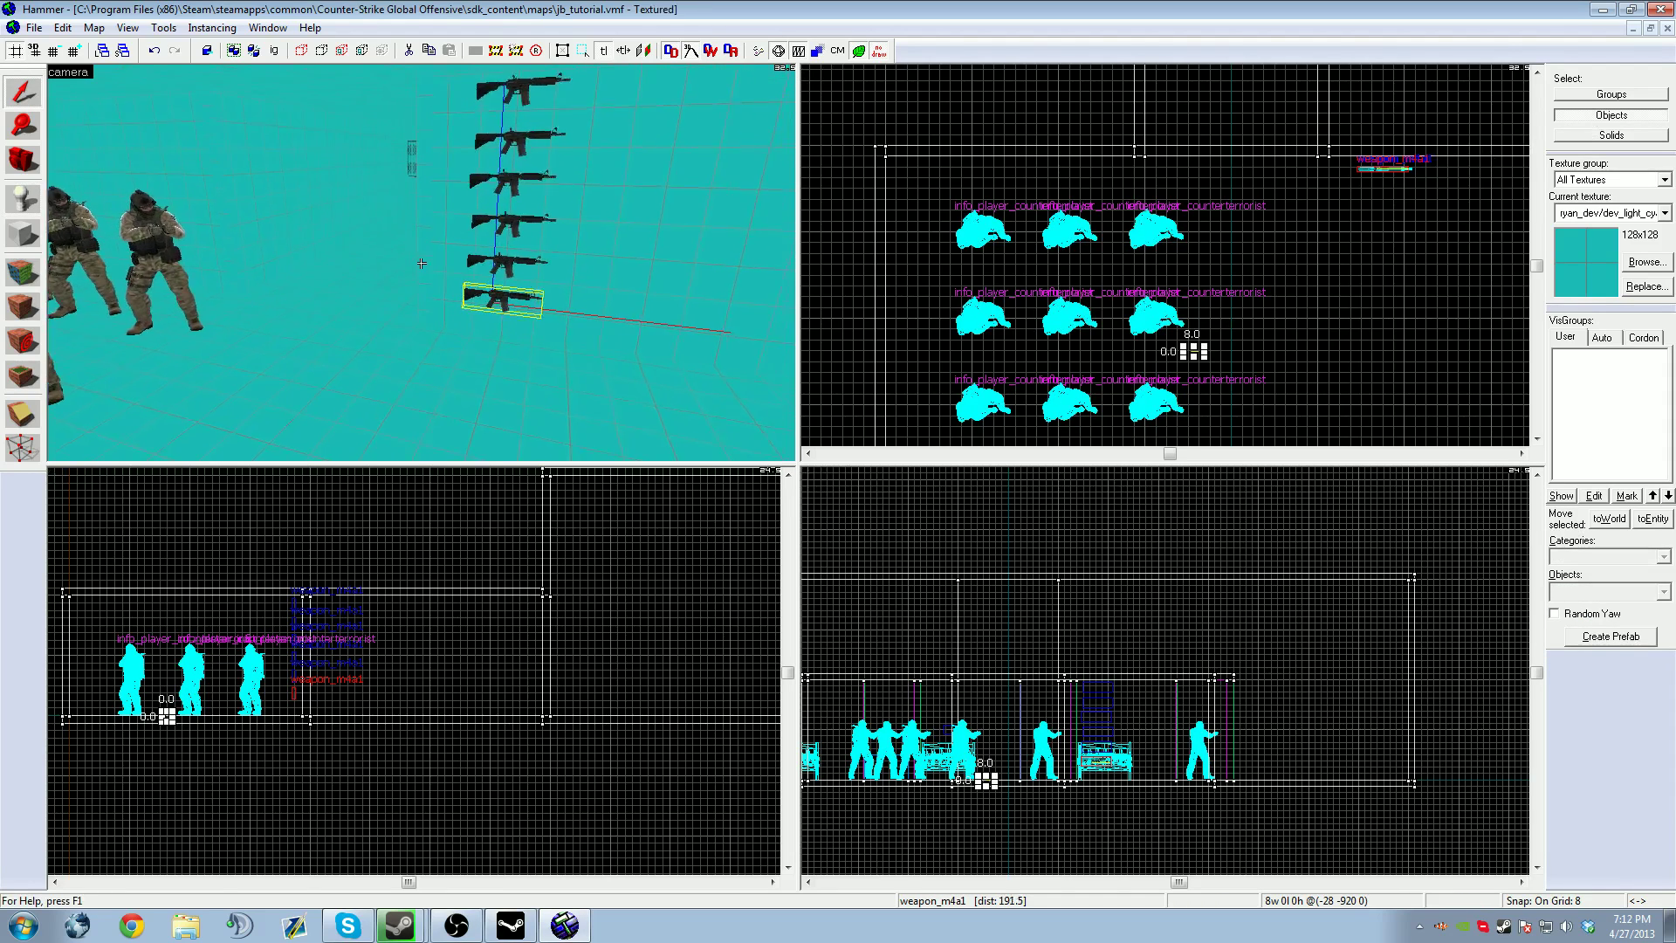
{"action": "key", "text": "z"}
{"action": "left_click", "coordinate": [416, 305], "text": "ctrl"}
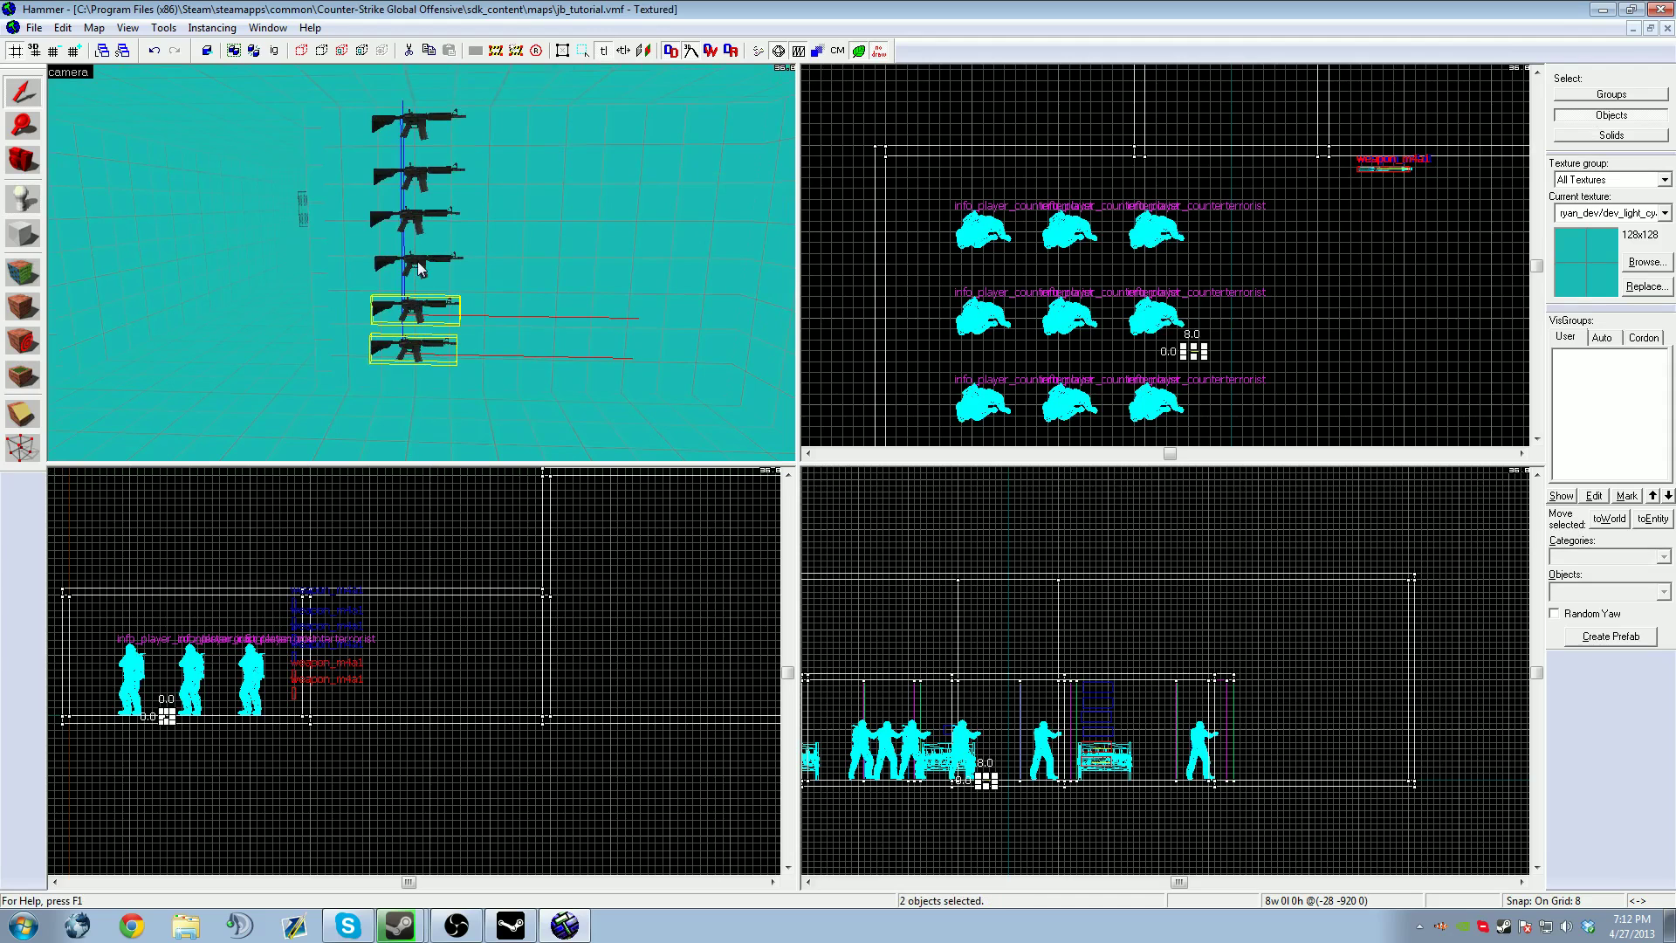
{"action": "left_click", "coordinate": [418, 262], "text": "ctrl"}
{"action": "left_click", "coordinate": [414, 220], "text": "ctrl"}
{"action": "left_click", "coordinate": [419, 177], "text": "ctrl"}
{"action": "left_click", "coordinate": [420, 127], "text": "ctrl"}
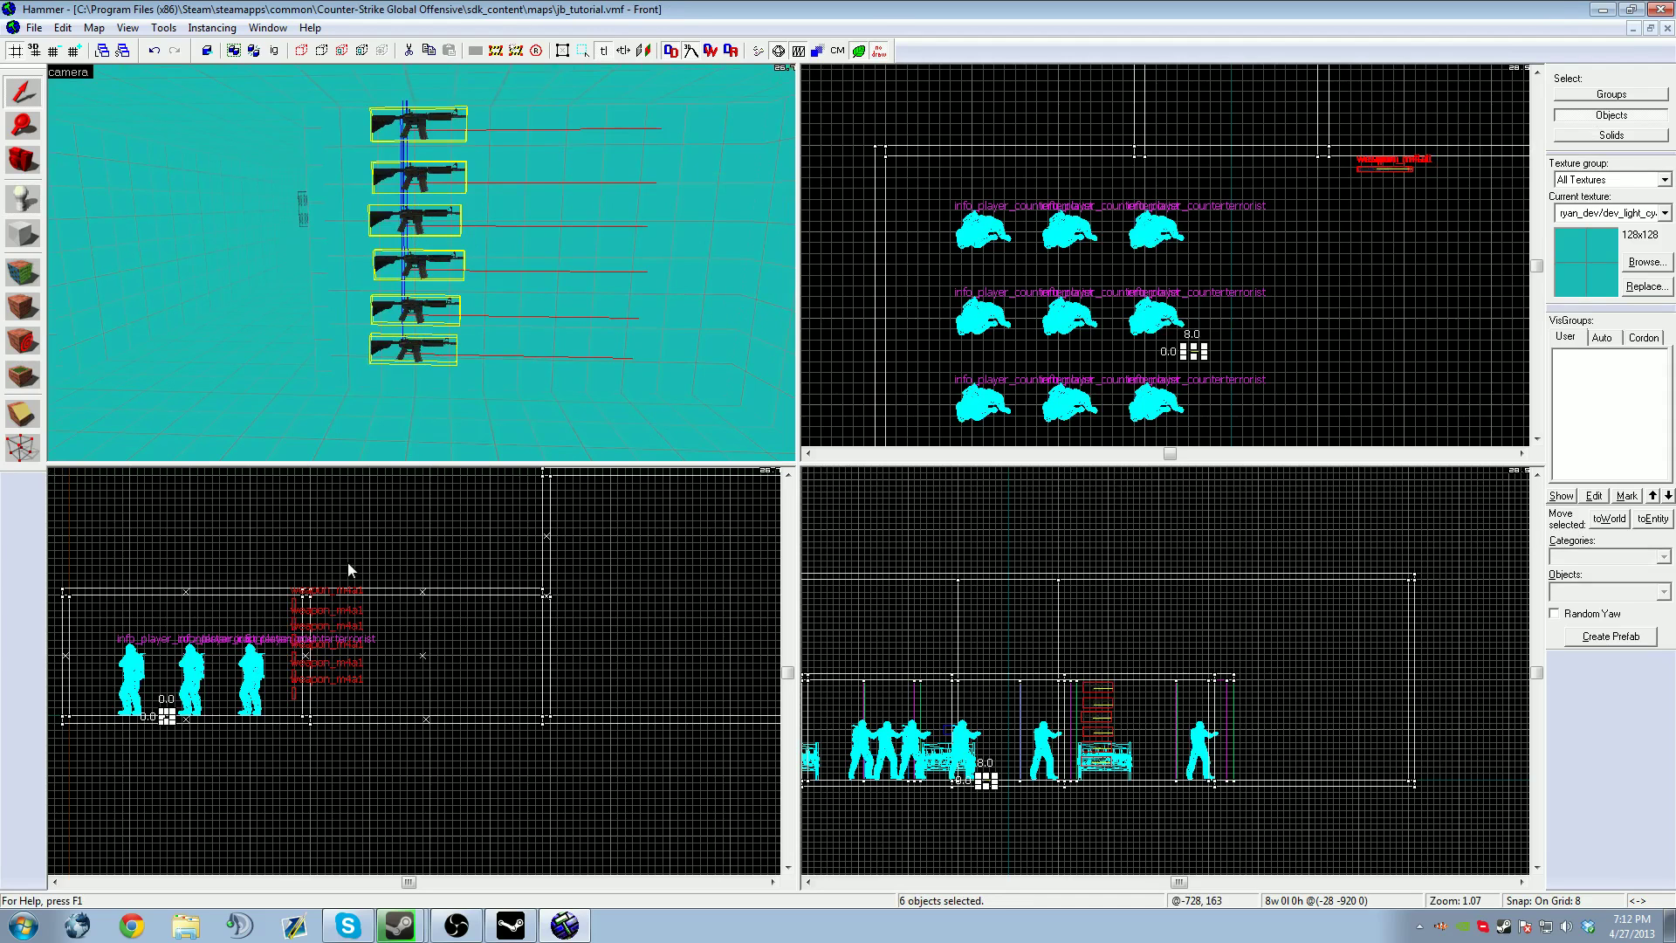
{"action": "left_click", "coordinate": [14, 103]}
{"action": "right_click", "coordinate": [1393, 175]}
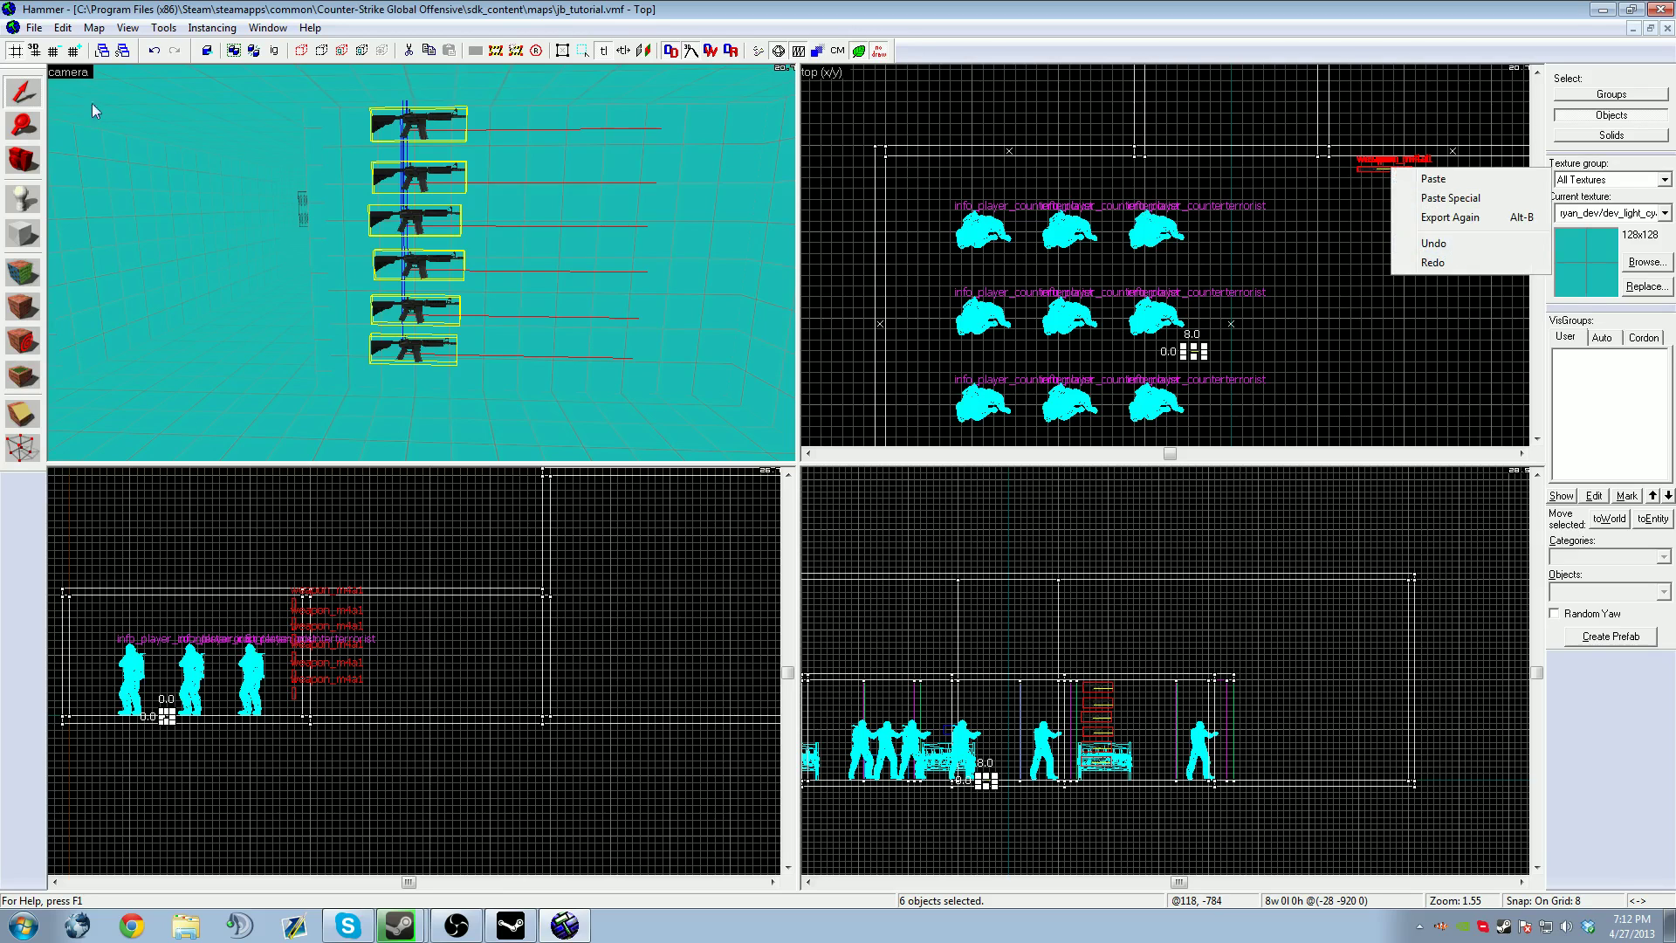
{"action": "key", "text": "Escape"}
{"action": "left_click", "coordinate": [1312, 175]}
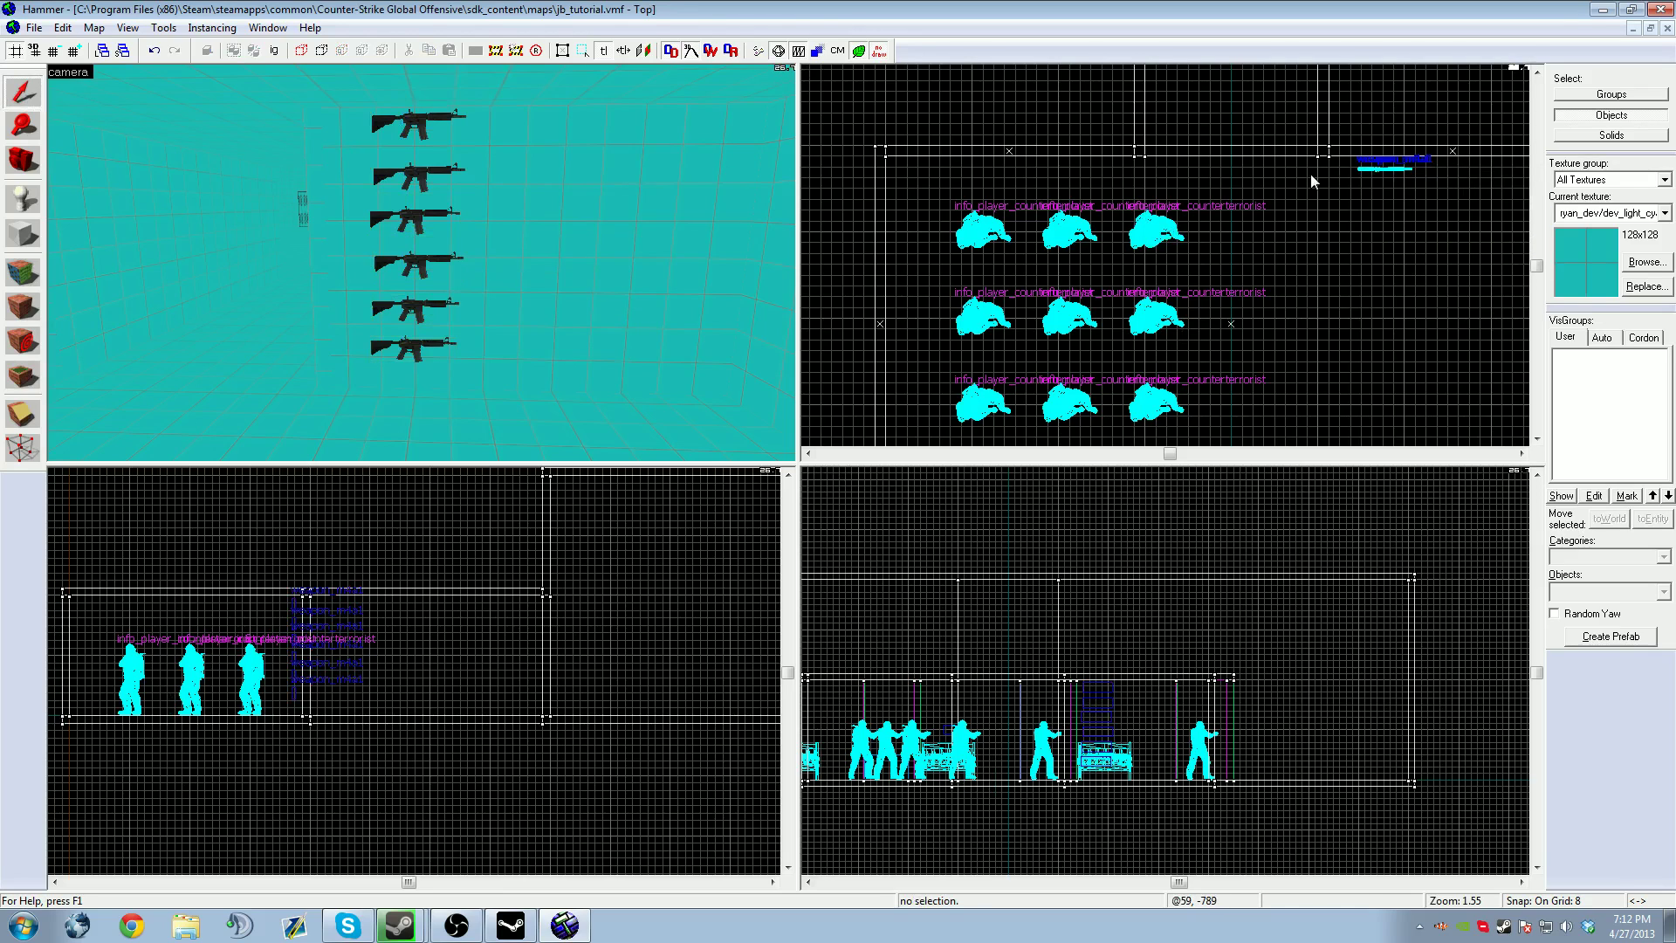
Select all six M4A1 weapons on the wall with the Selection tool and open their shared object properties
{"action": "left_click", "coordinate": [436, 132]}
{"action": "left_click", "coordinate": [422, 179], "text": "ctrl"}
{"action": "left_click", "coordinate": [413, 218], "text": "ctrl"}
{"action": "left_click", "coordinate": [416, 262], "text": "ctrl"}
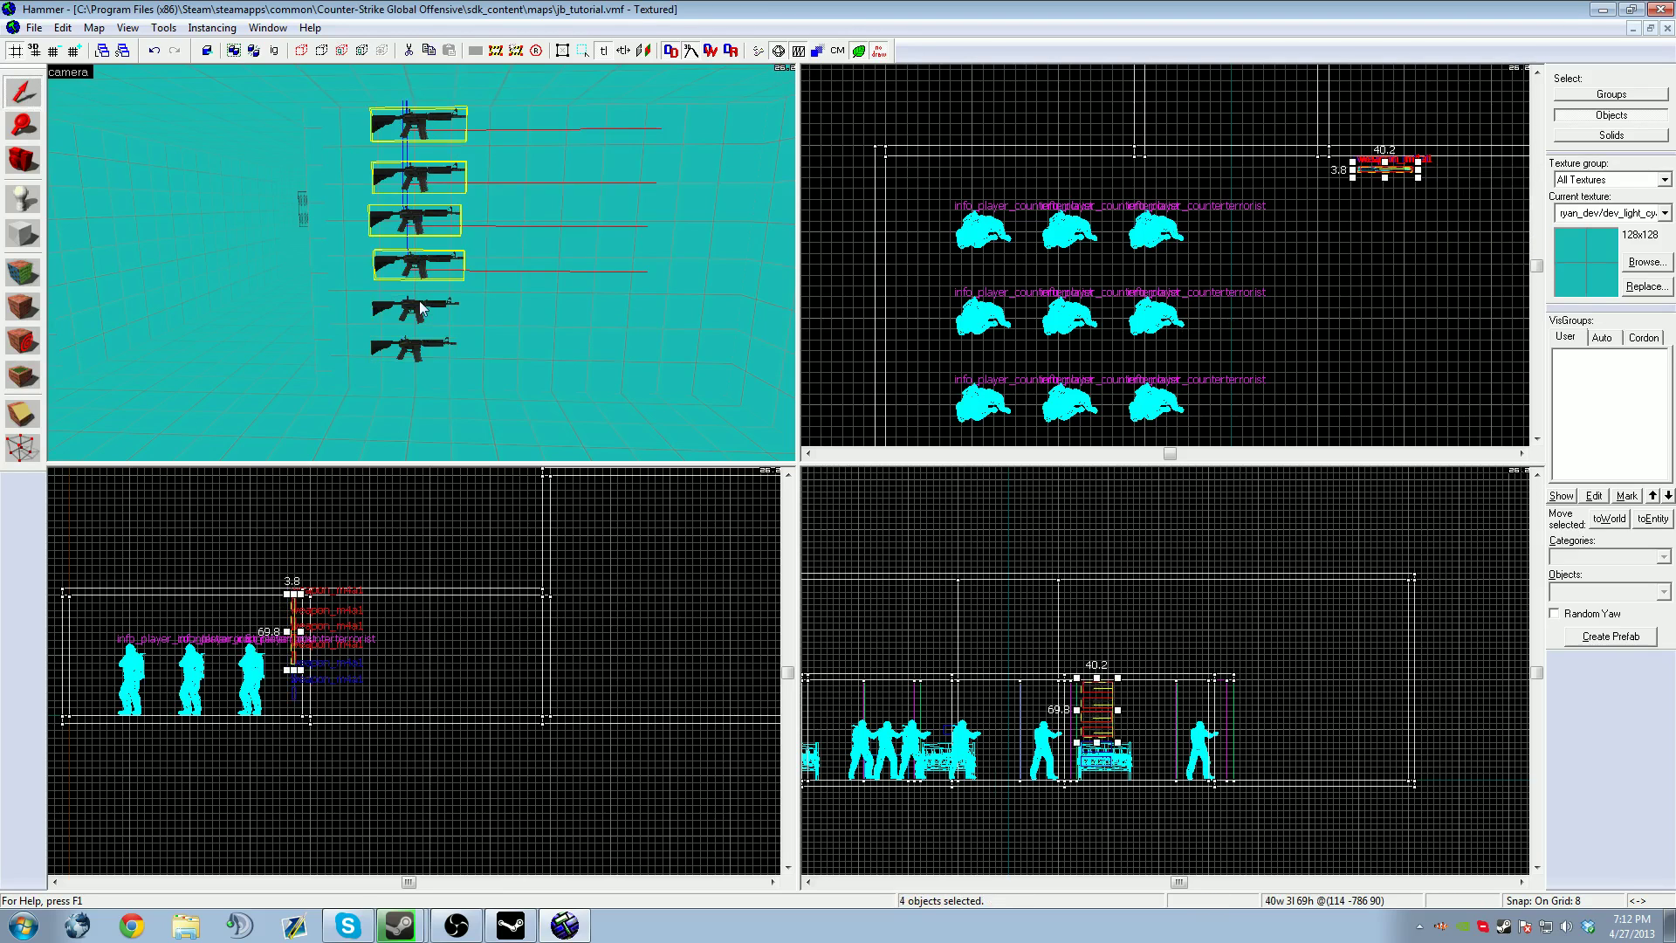
{"action": "left_click", "coordinate": [413, 307], "text": "ctrl"}
{"action": "left_click", "coordinate": [412, 347], "text": "ctrl"}
{"action": "right_click", "coordinate": [1369, 159]}
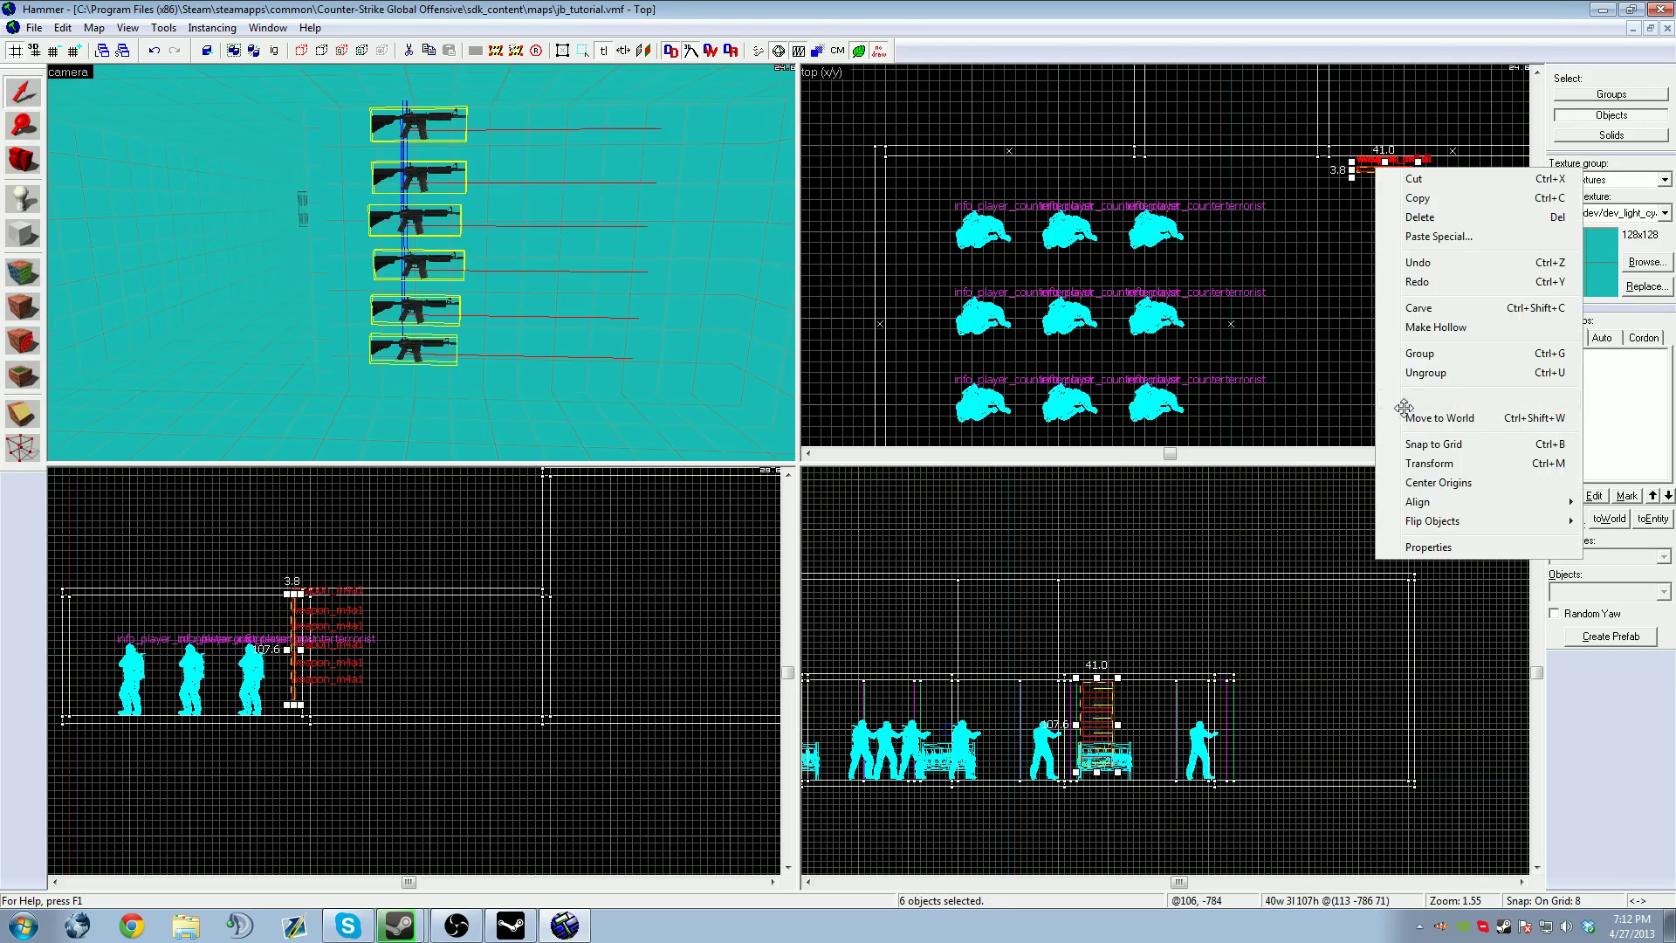
{"action": "left_click", "coordinate": [1443, 546]}
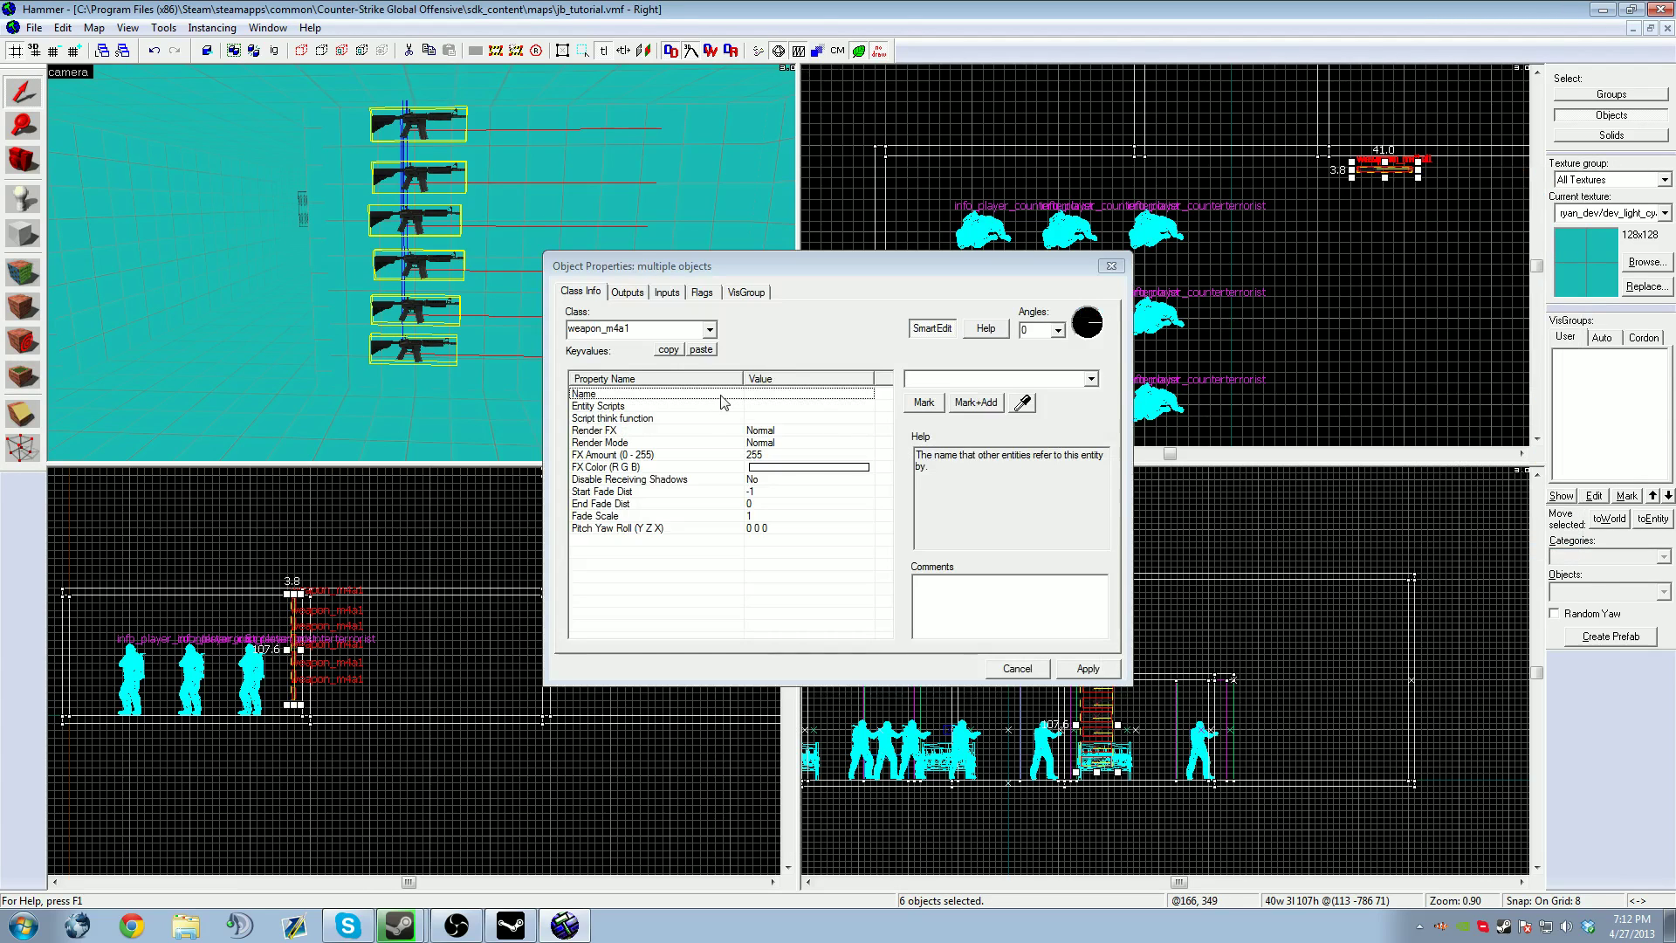
{"action": "left_click_drag", "start_coordinate": [744, 266], "coordinate": [988, 320]}
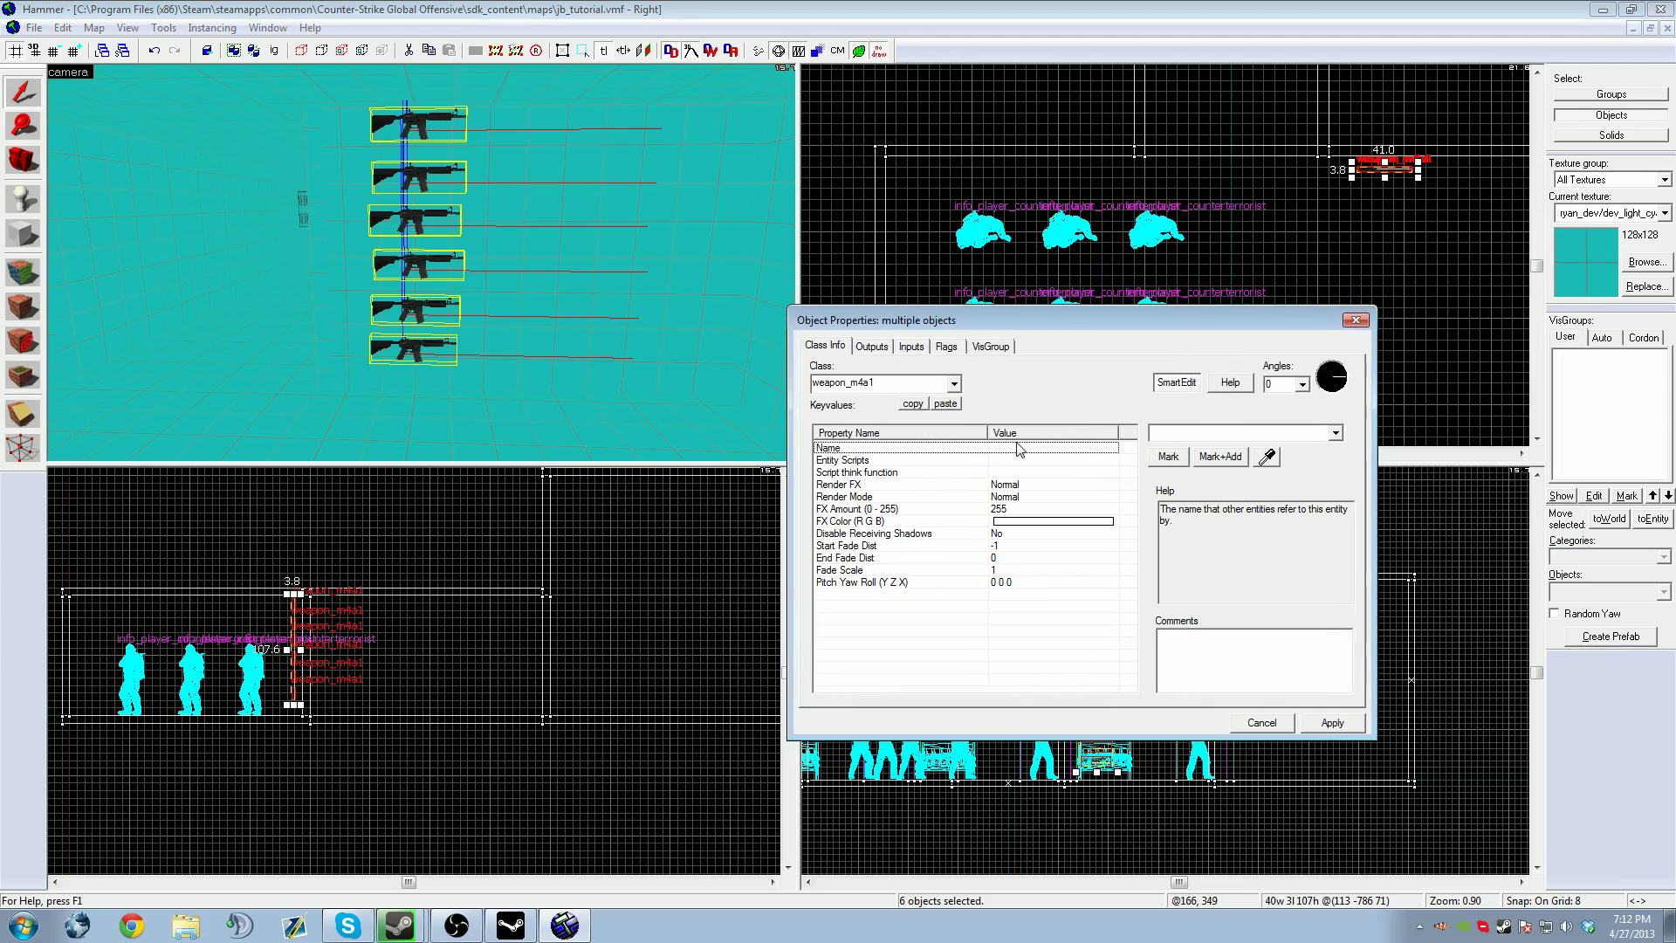
{"action": "left_click", "coordinate": [689, 490]}
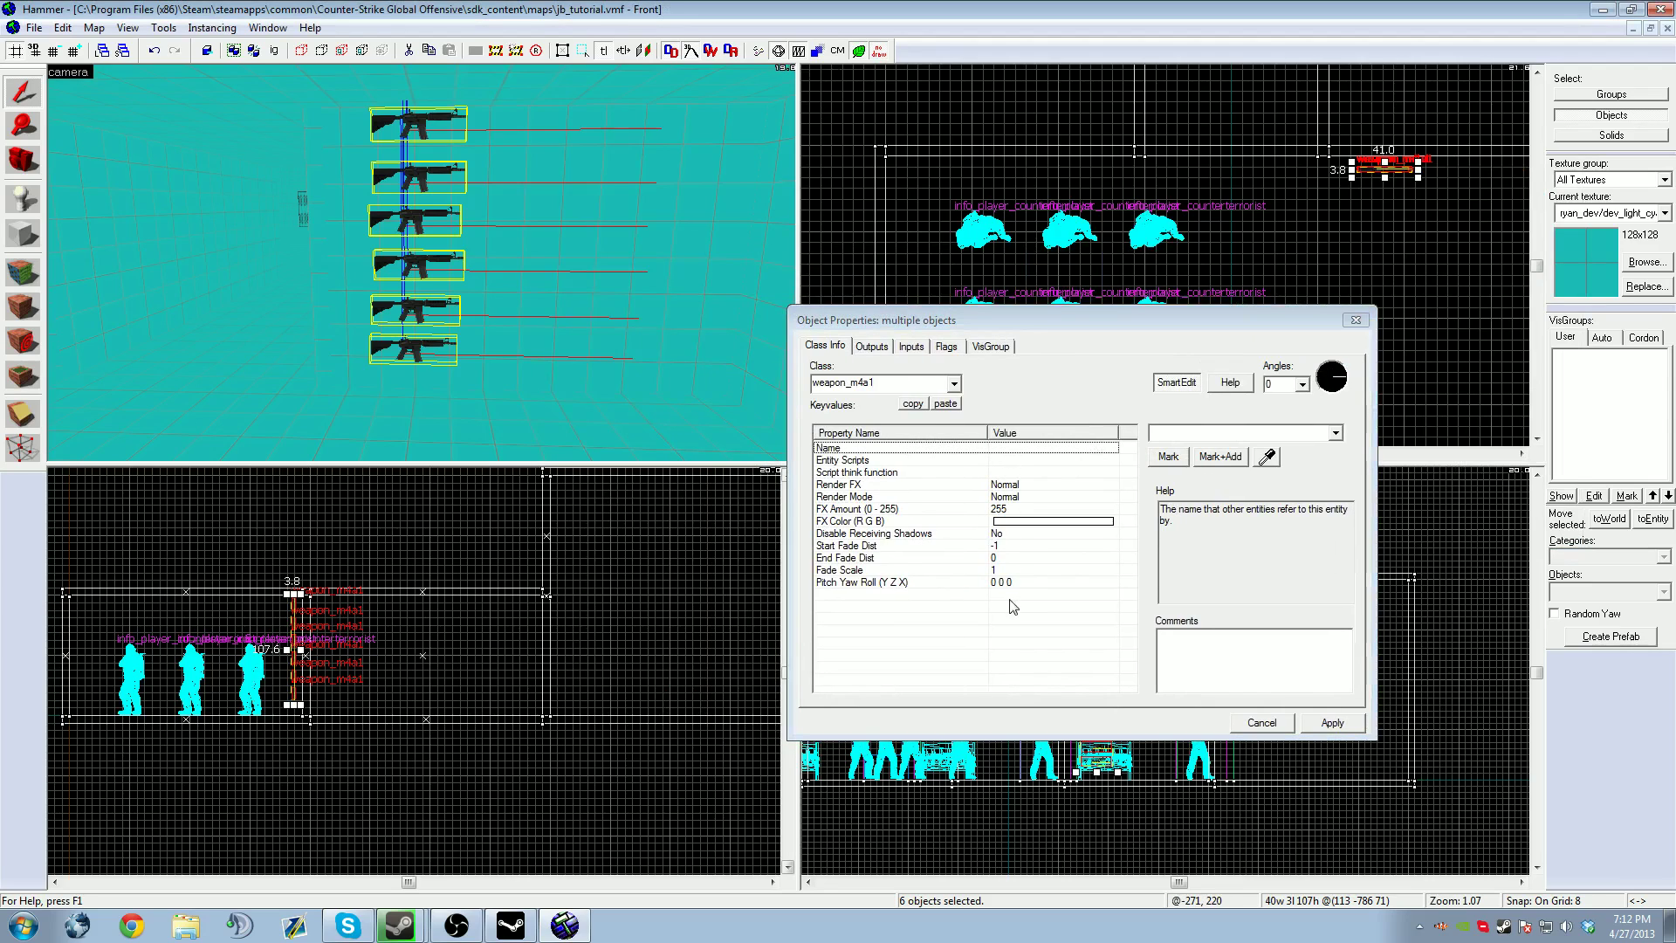
Enable the Start constrained flag for the six M4A1 weapons and apply it
{"action": "left_click", "coordinate": [872, 347]}
{"action": "left_click", "coordinate": [943, 346]}
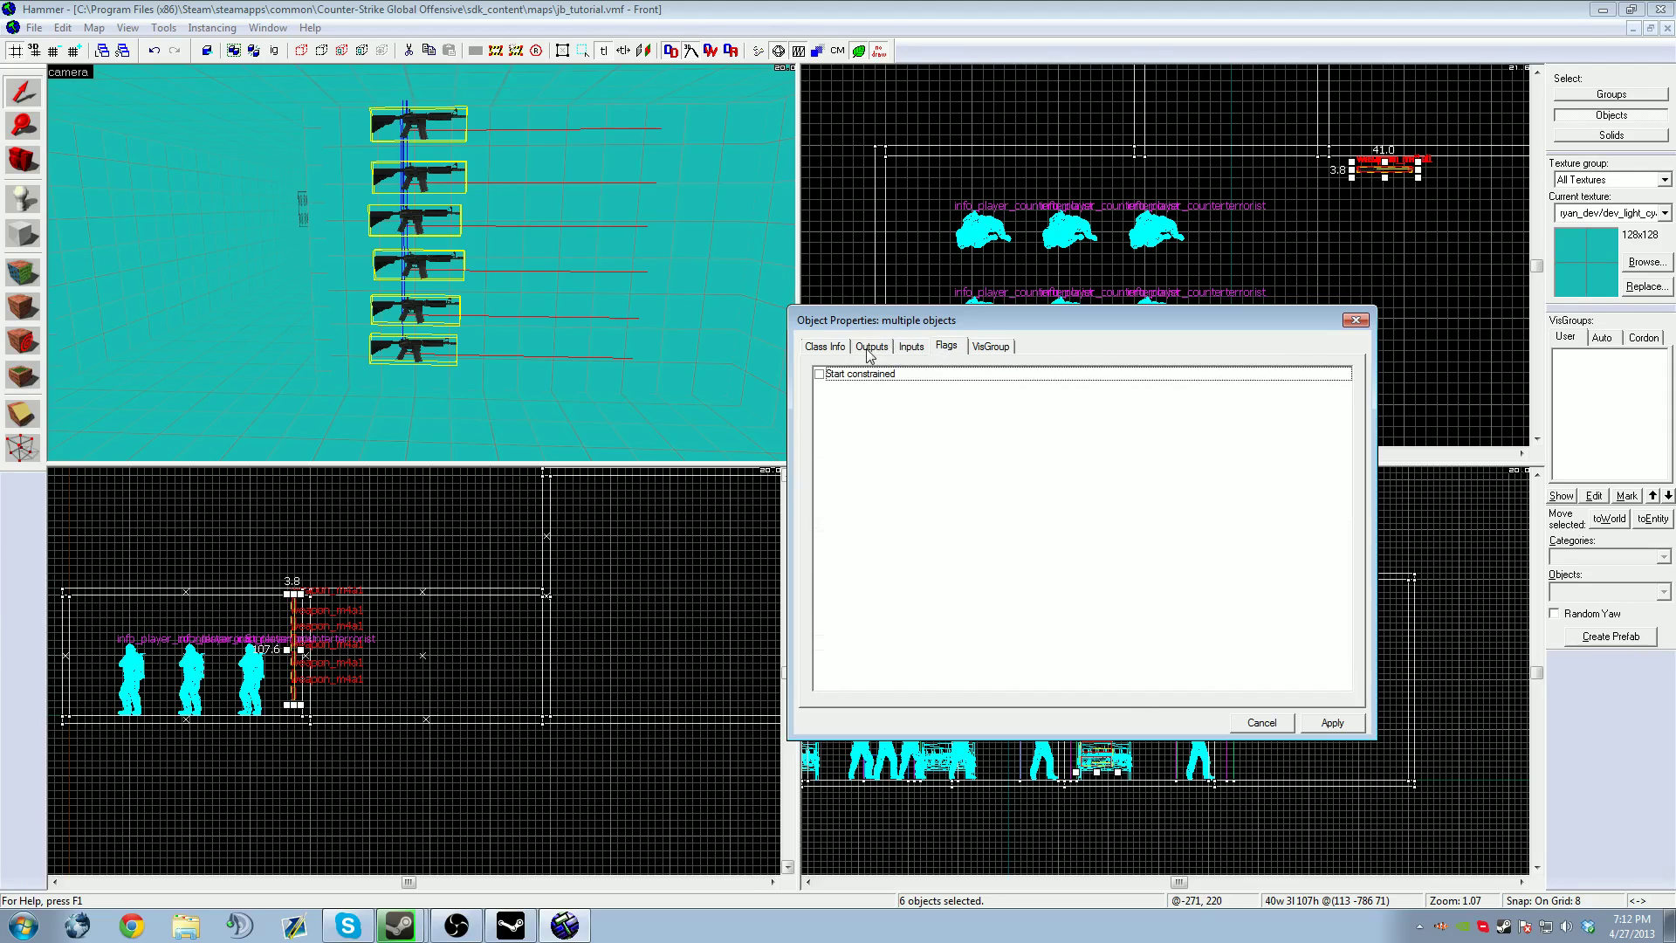
{"action": "left_click", "coordinate": [821, 375]}
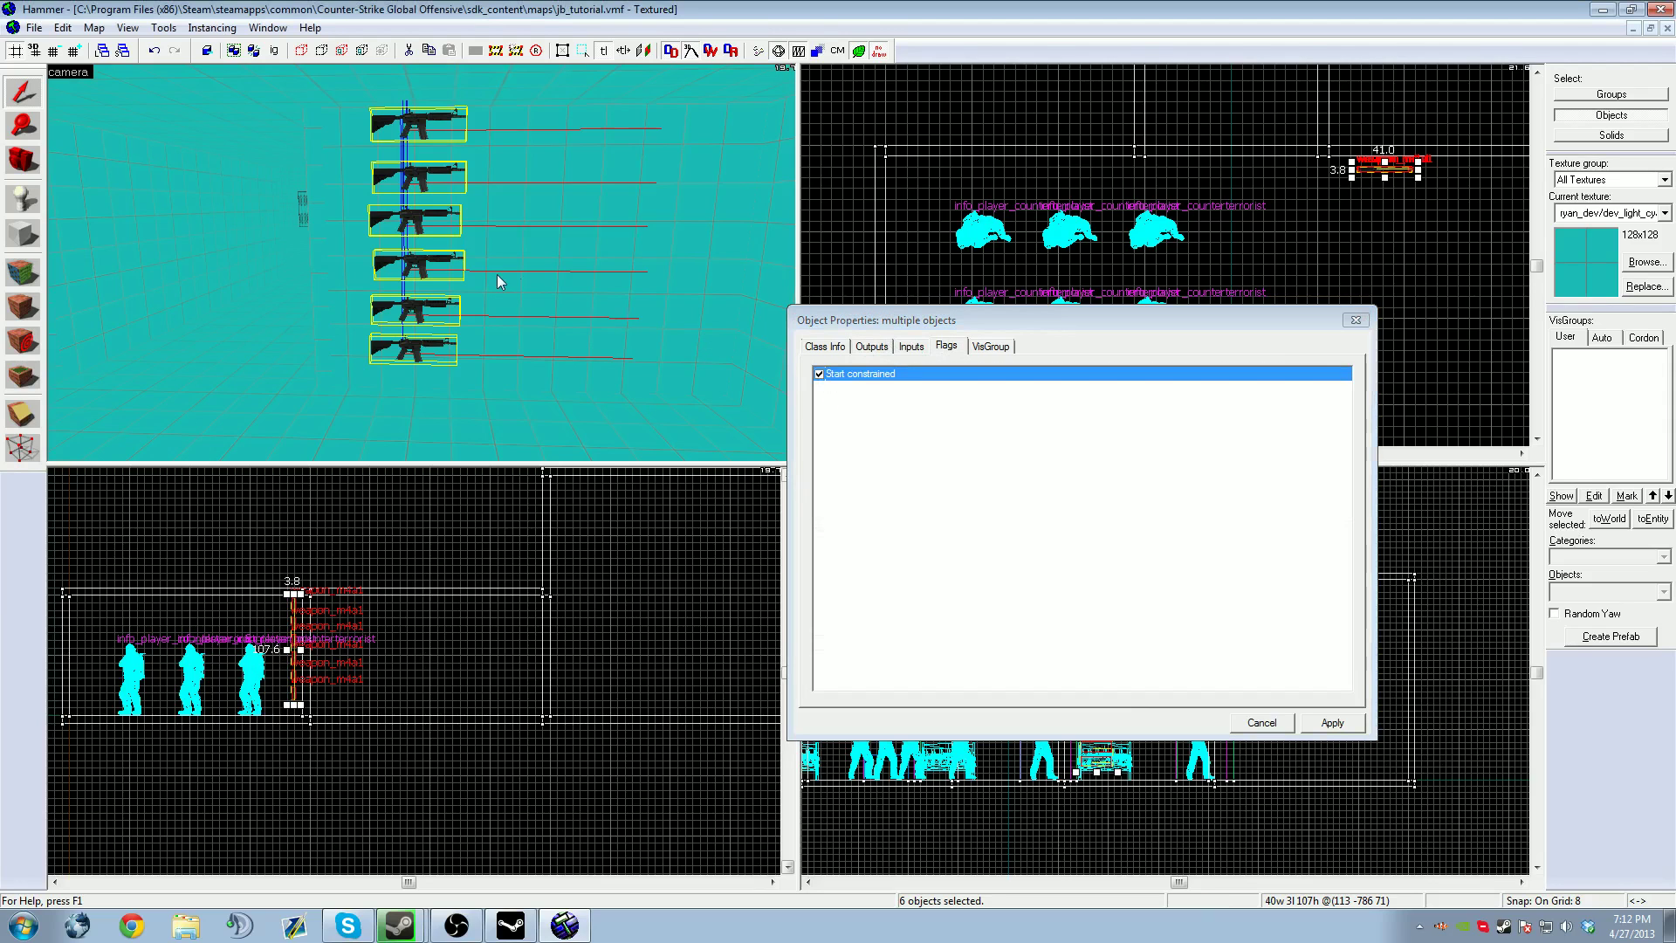
{"action": "left_click", "coordinate": [826, 346]}
{"action": "left_click", "coordinate": [1331, 723]}
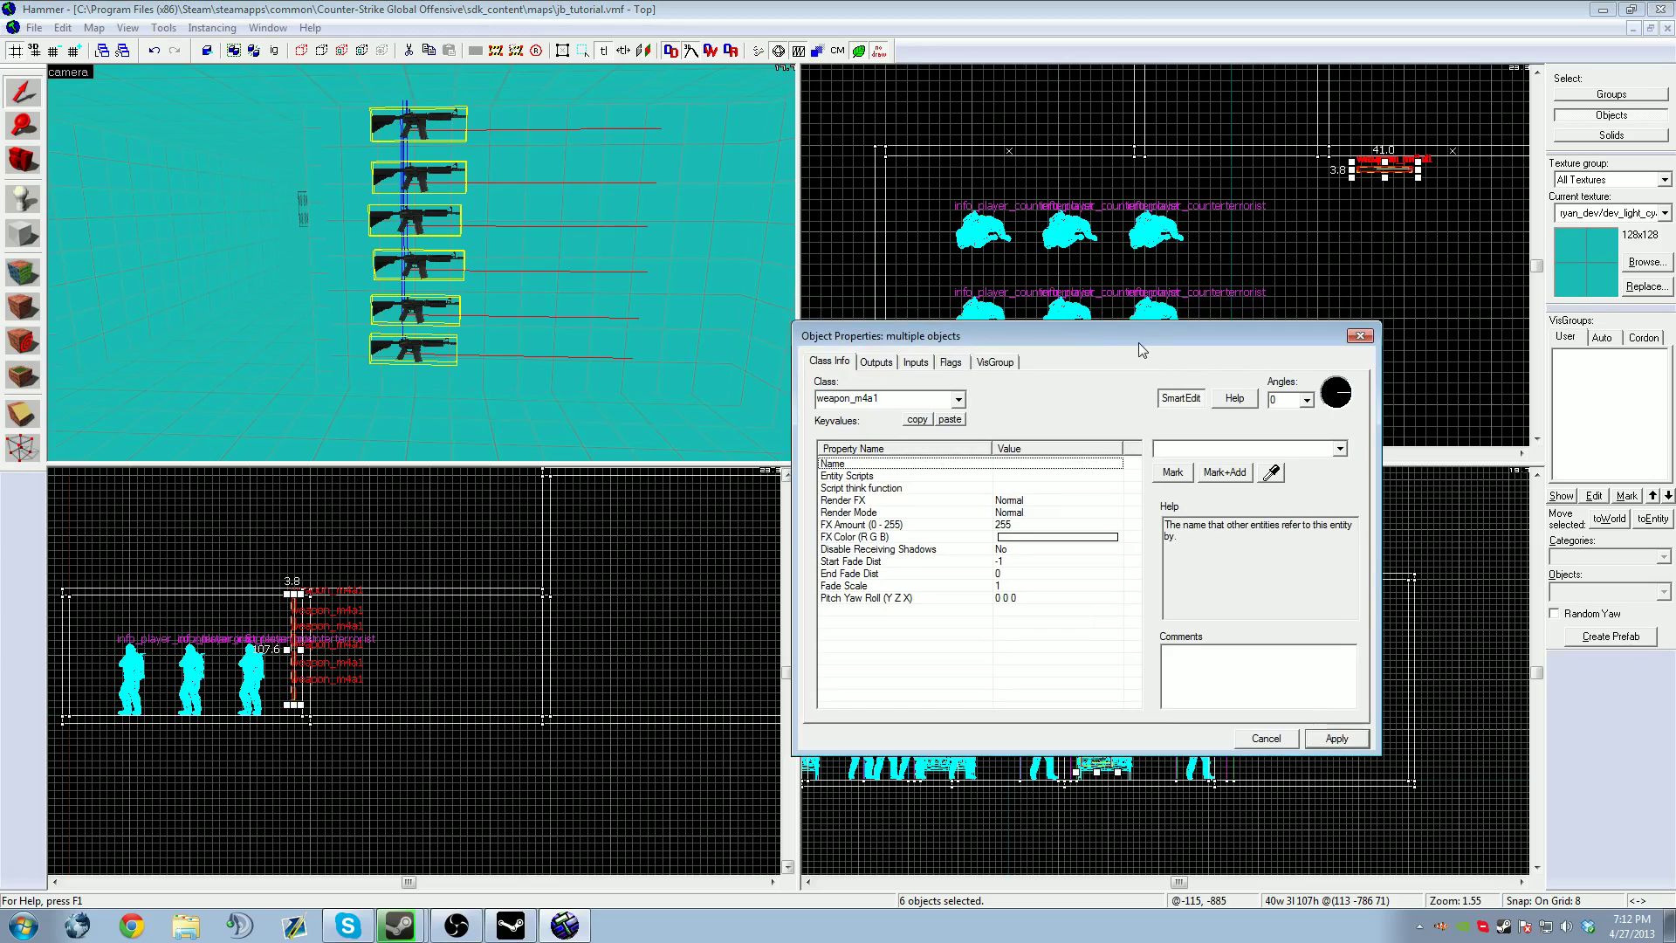
Turn off SmartEdit for the six weapons and add a keyvalue with key ammo and value 90
{"action": "left_click_drag", "start_coordinate": [1130, 324], "coordinate": [1146, 338]}
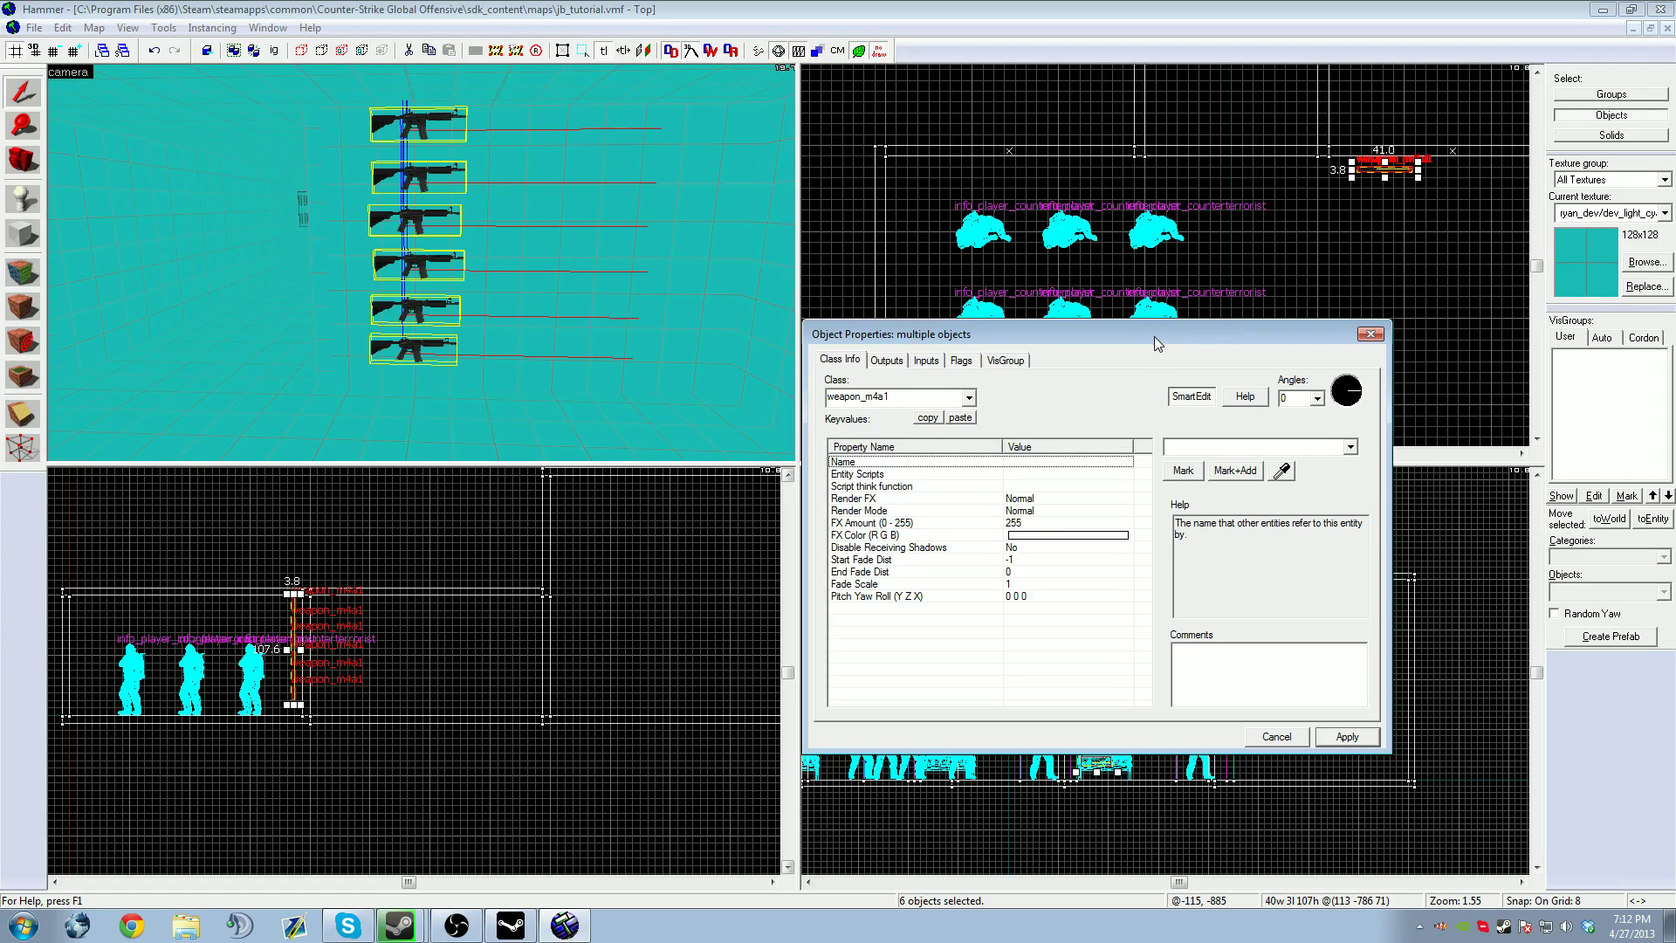
{"action": "left_click_drag", "start_coordinate": [1154, 337], "coordinate": [1161, 348]}
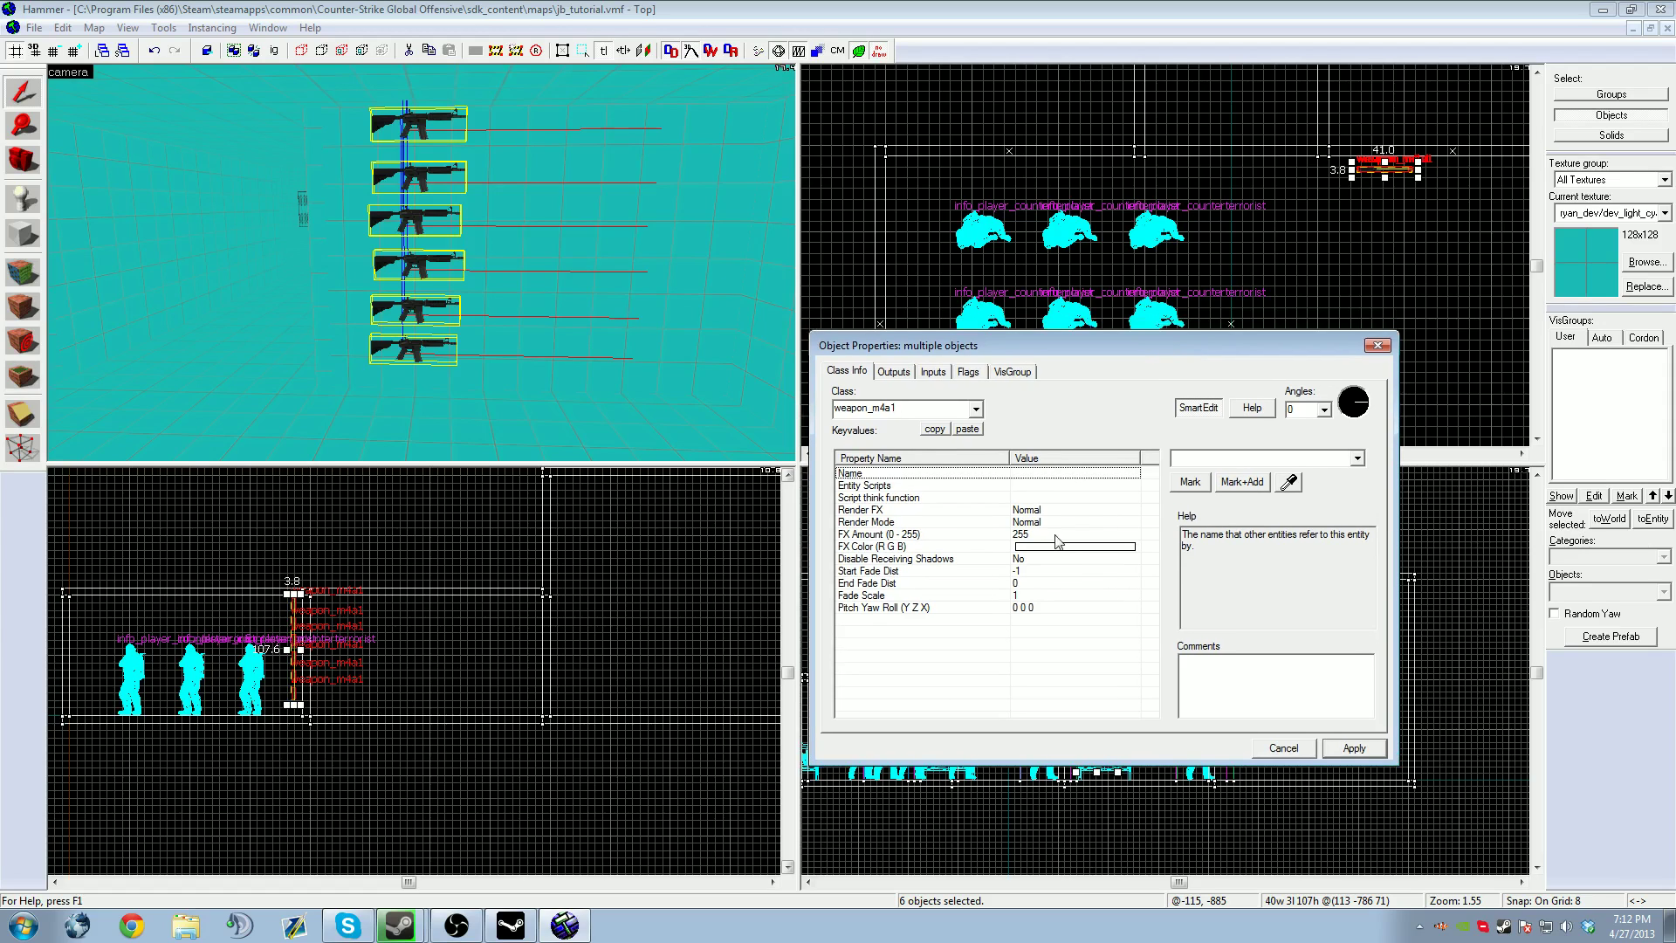
{"action": "left_click", "coordinate": [1189, 414]}
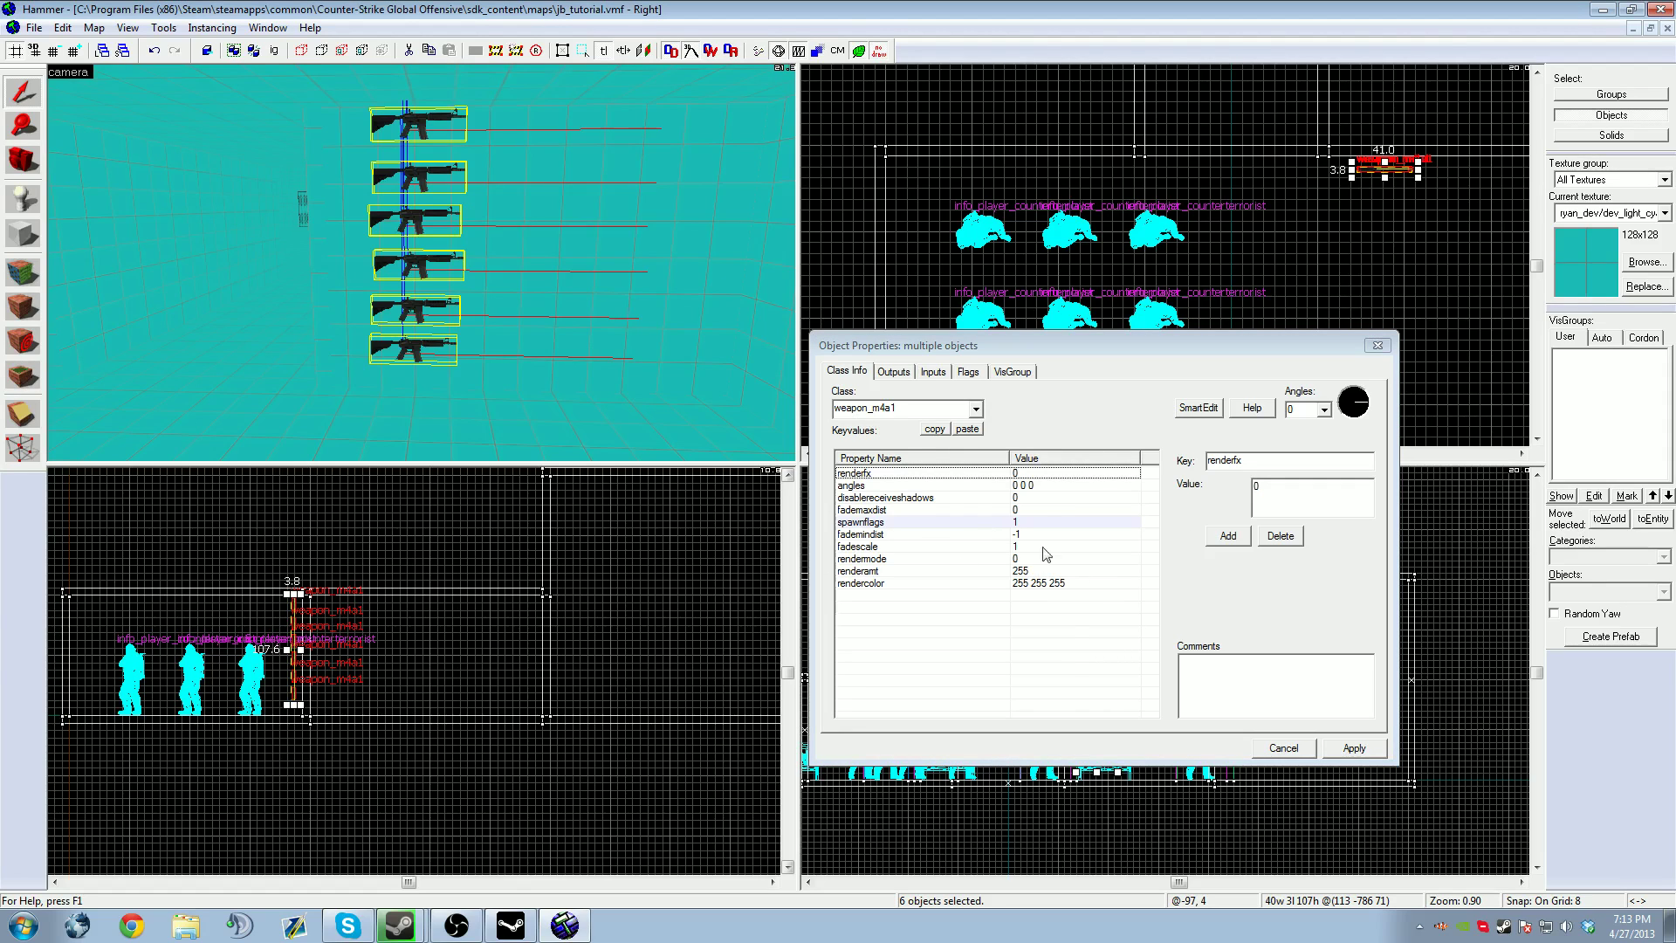
{"action": "left_click", "coordinate": [1228, 536]}
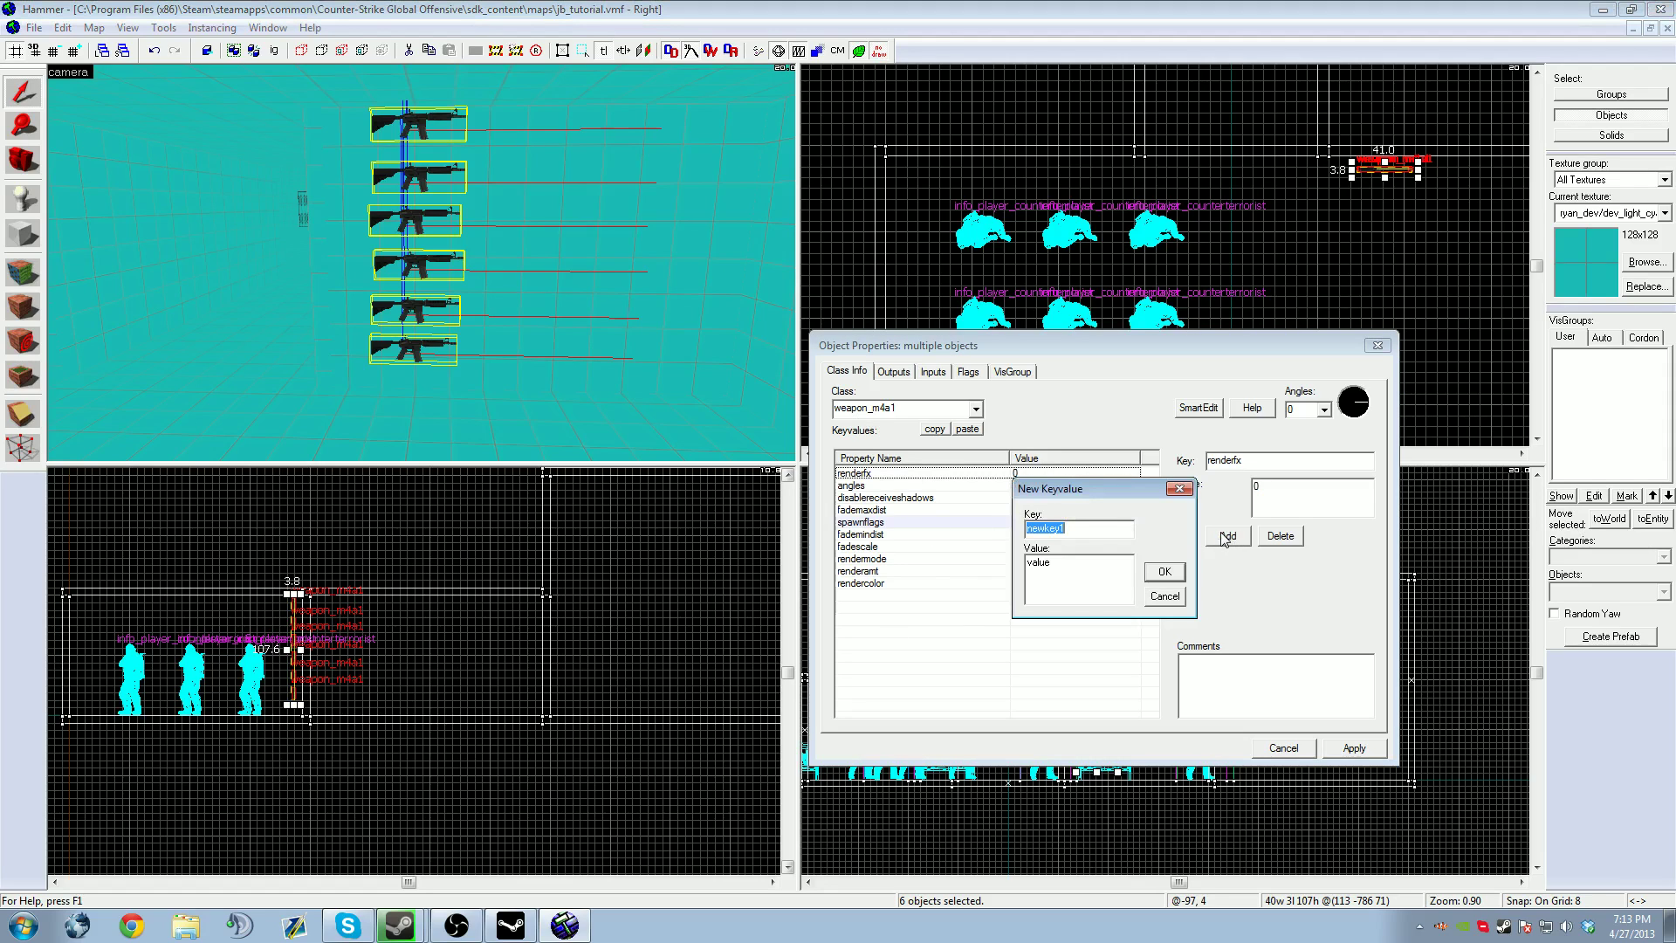
{"action": "type", "text": "amm"}
{"action": "type", "text": "1"}
{"action": "left_click", "coordinate": [1164, 572]}
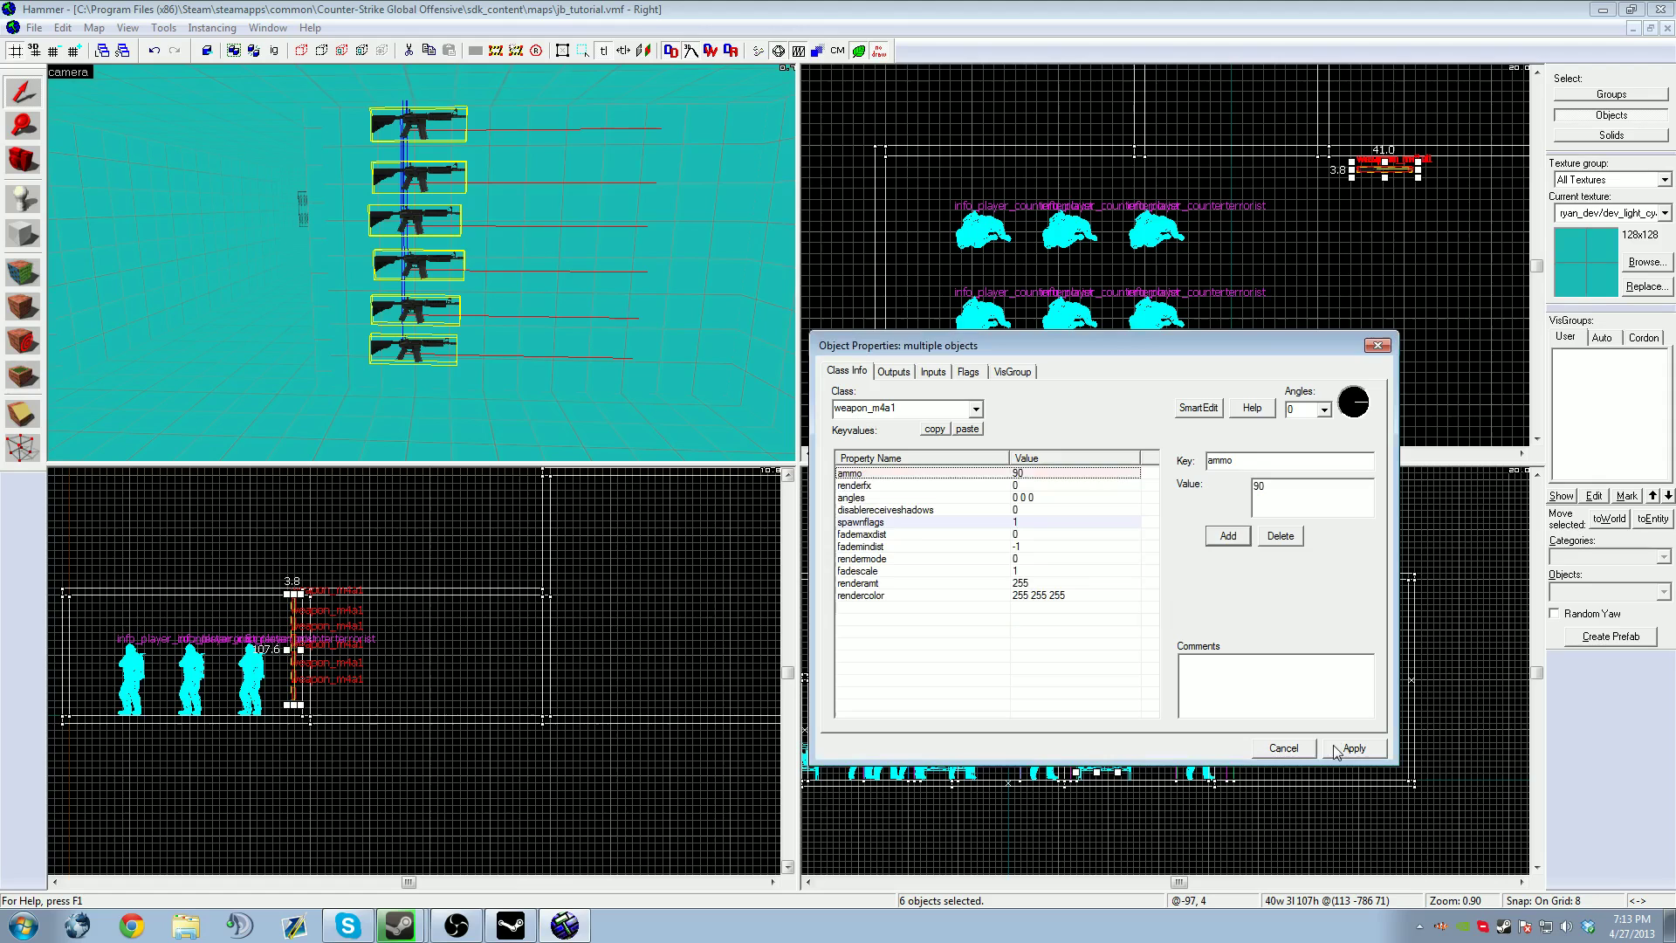
Return the weapon properties to SmartEdit mode, checking the ammo keyvalue in both views
{"action": "left_click", "coordinate": [1196, 410]}
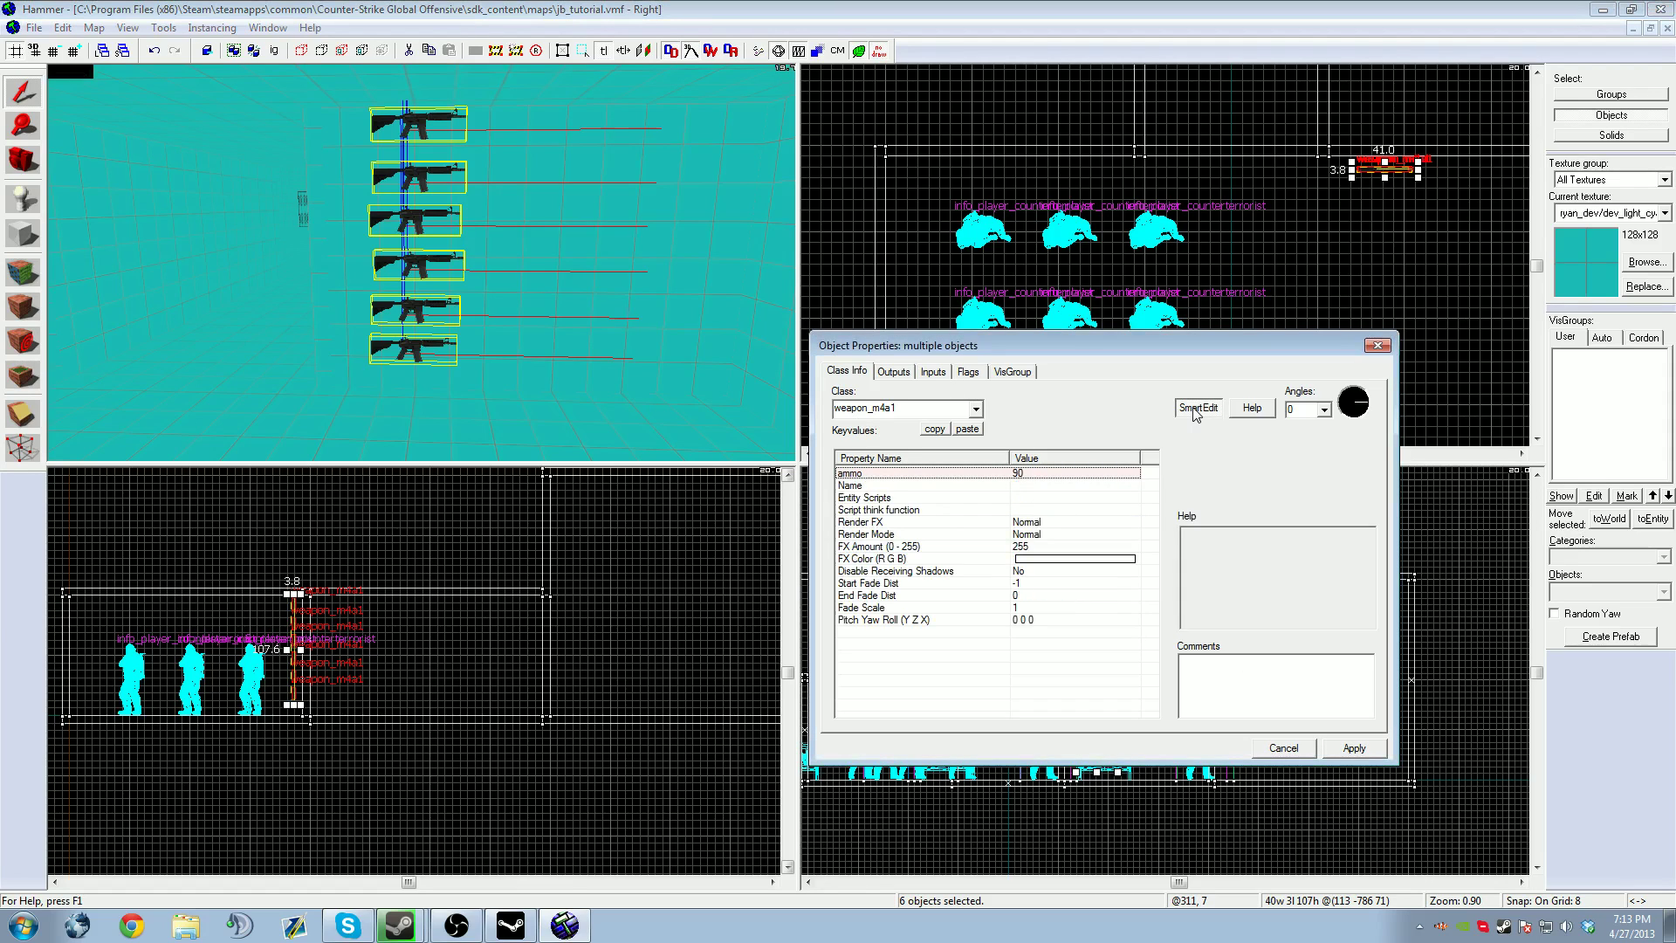
{"action": "left_click", "coordinate": [1196, 410]}
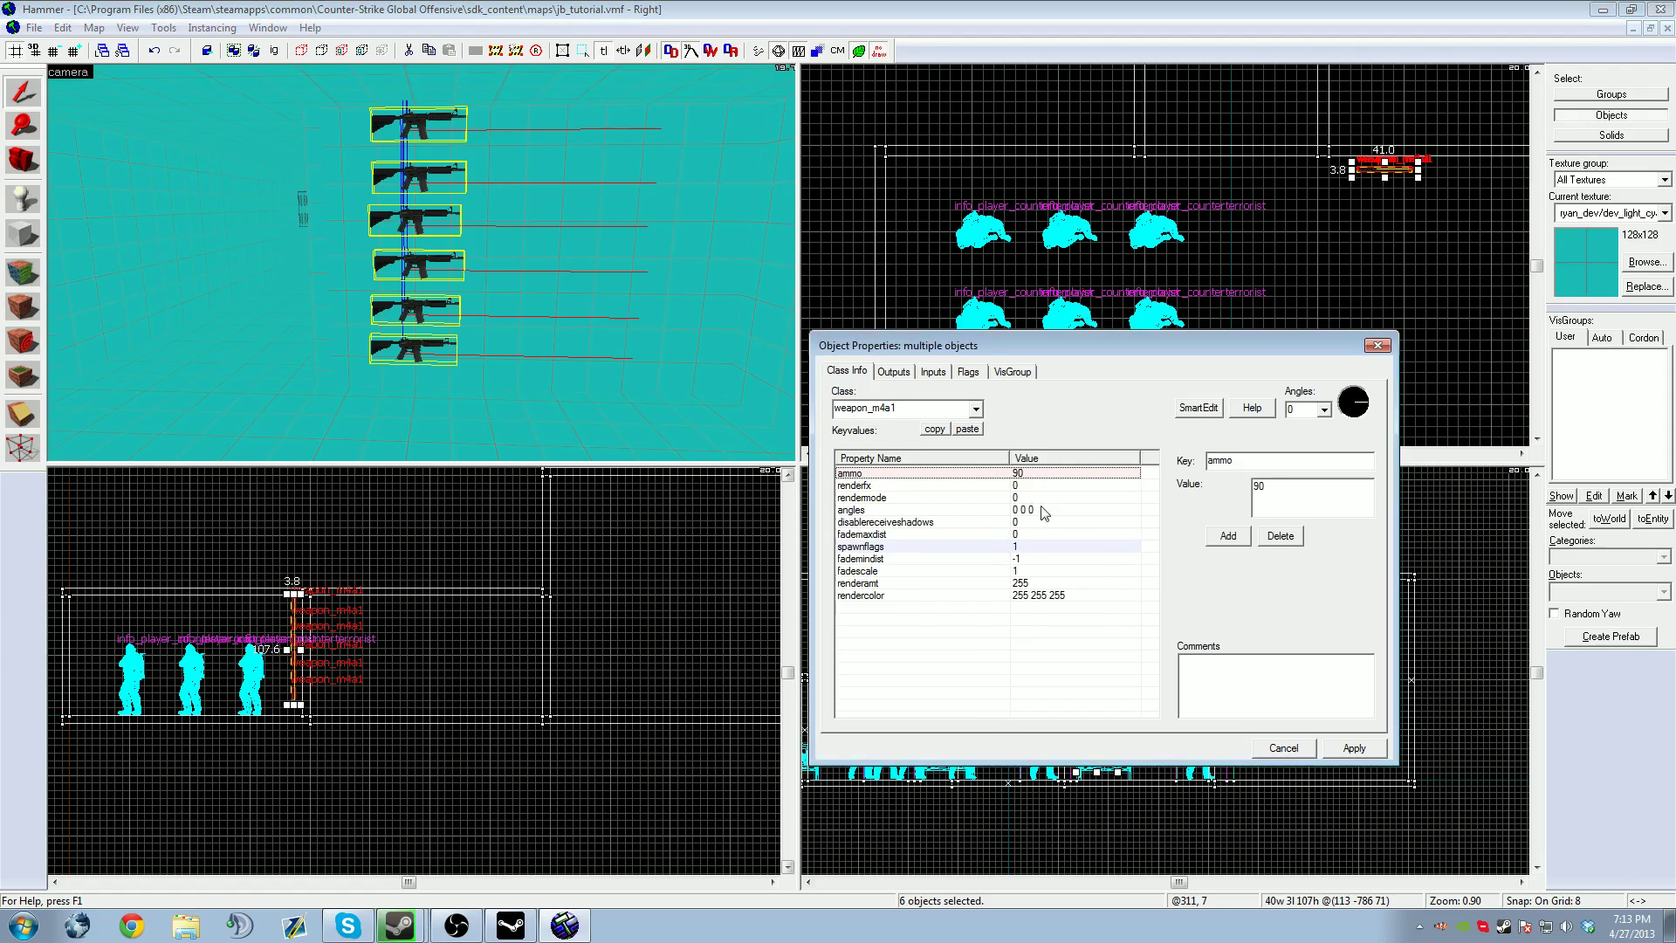
{"action": "left_click", "coordinate": [1189, 408]}
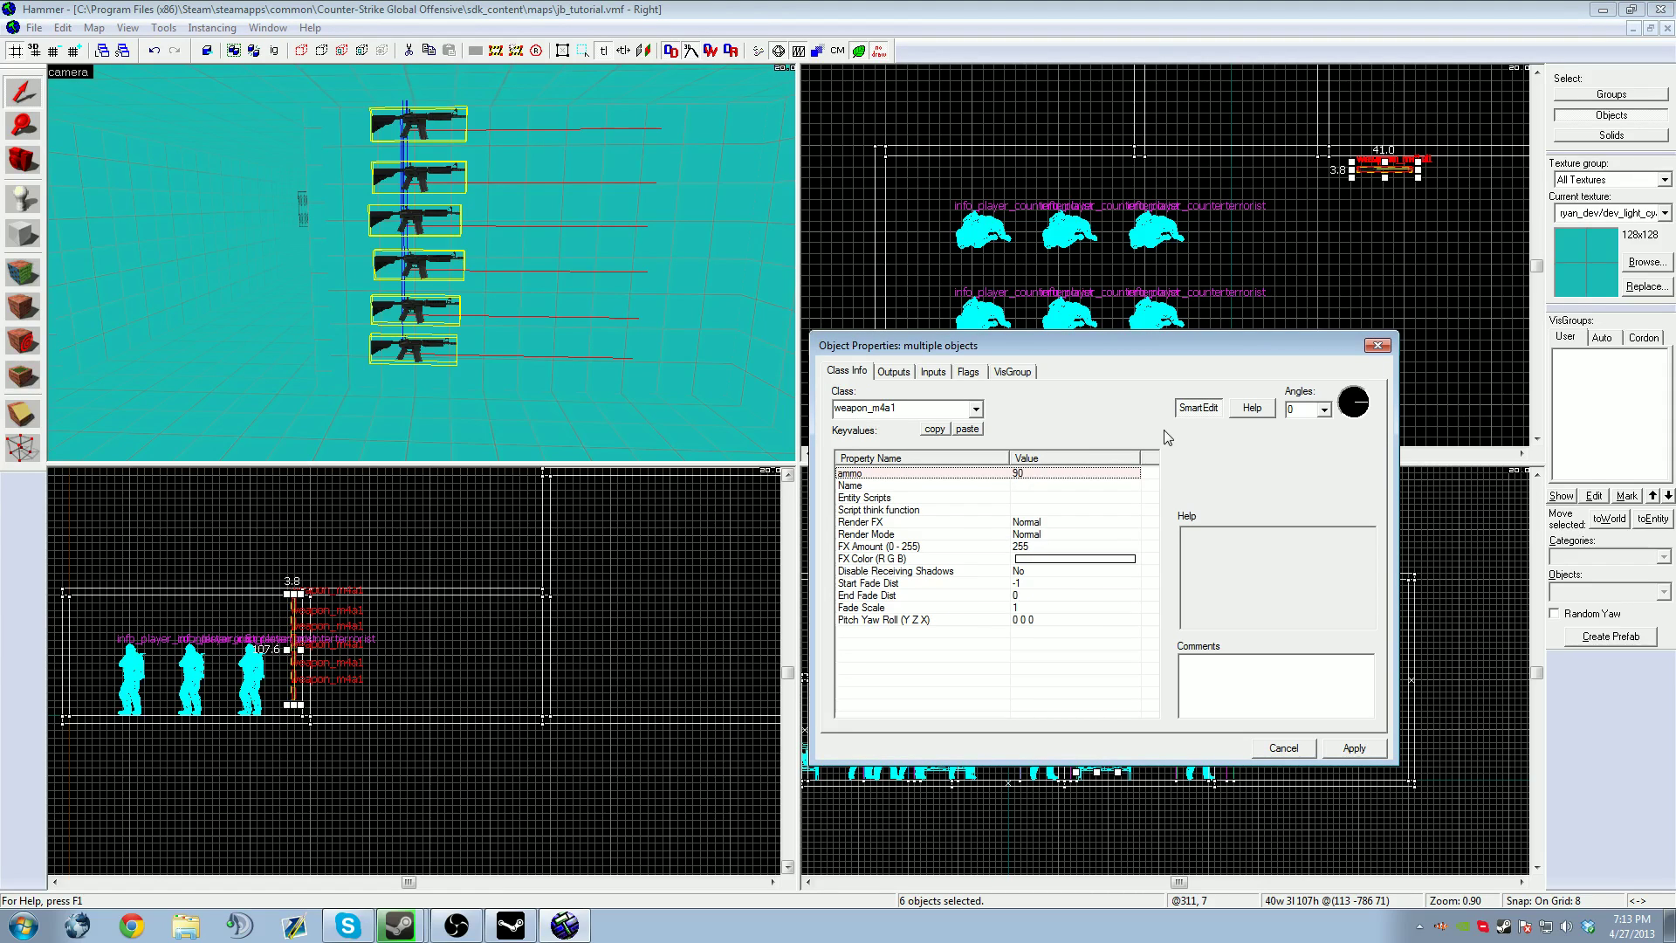
Apply the ammo keyvalue to the six M4A1 weapons, close their properties and clear the selection
{"action": "left_click", "coordinate": [1354, 748]}
{"action": "key", "text": "a"}
{"action": "key", "text": "s"}
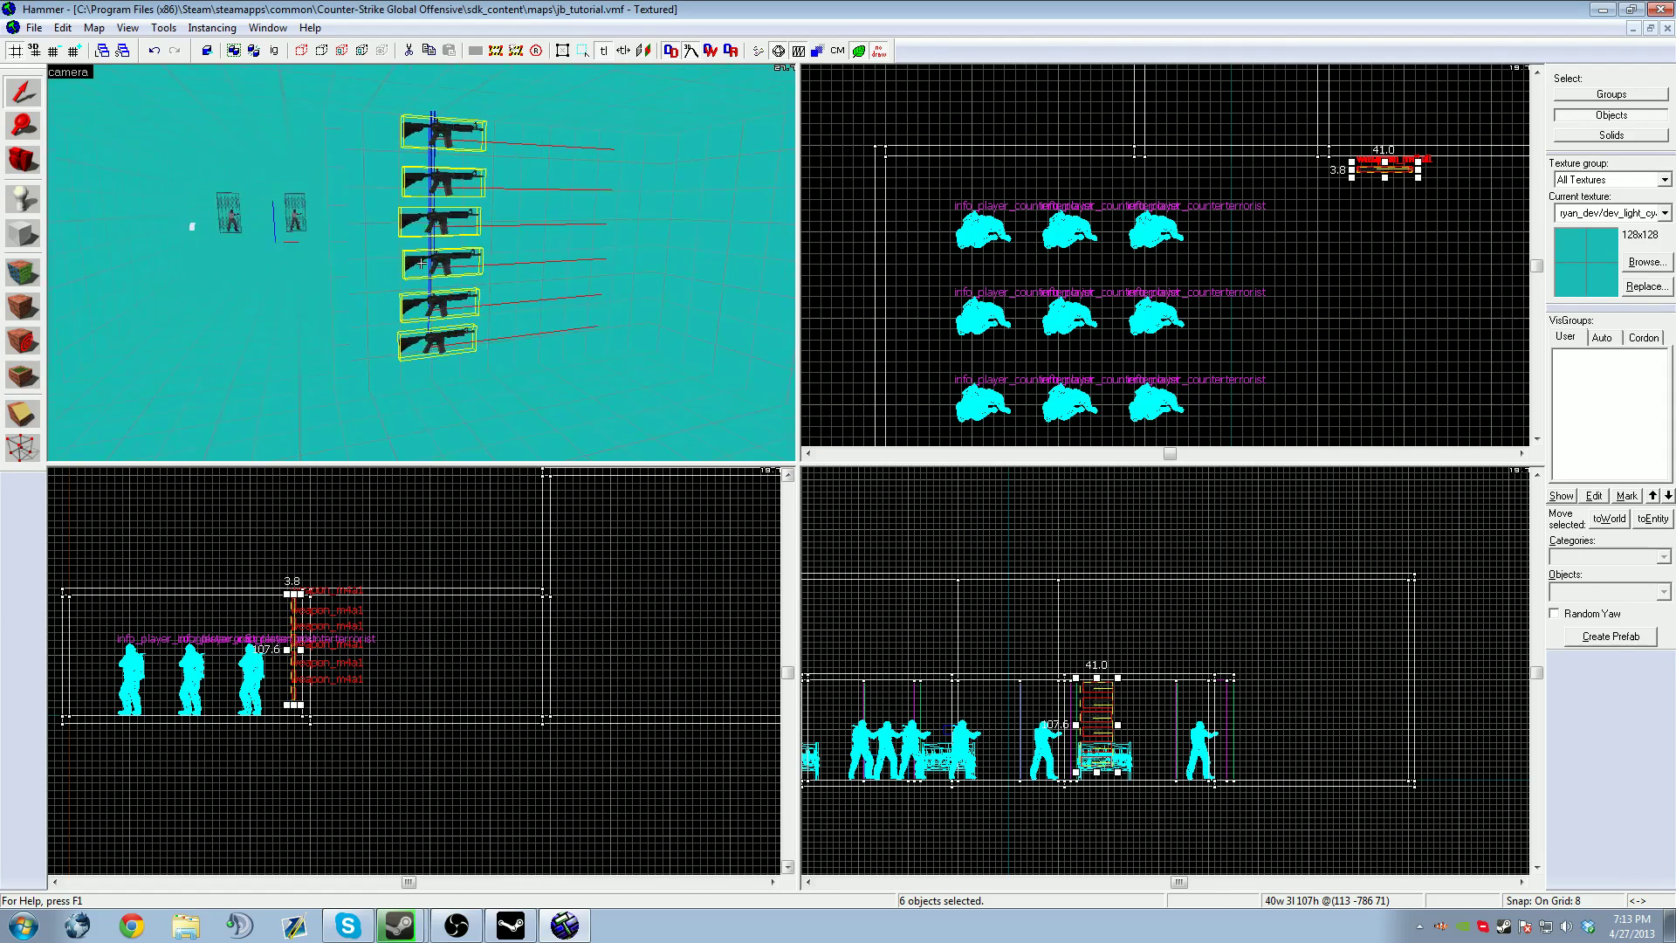
{"action": "key", "text": "z"}
{"action": "left_click", "coordinate": [1415, 318]}
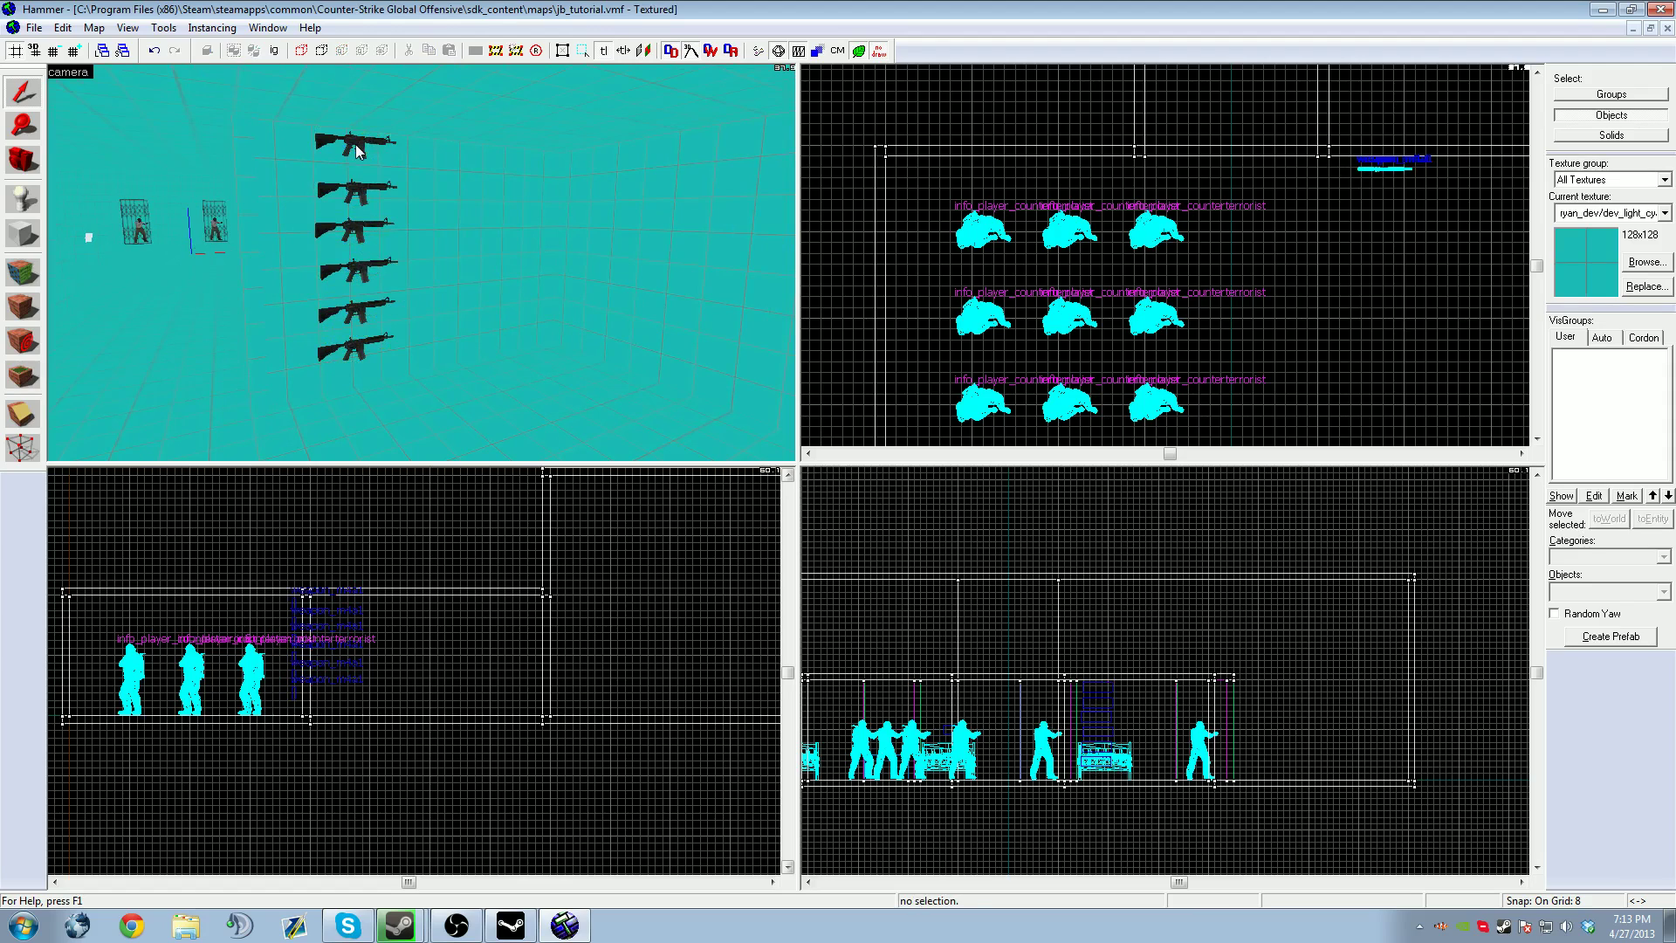
Place a weapon_mac10 and a weapon_negev entity on the wall beside the M4A1 column
{"action": "left_click", "coordinate": [24, 202]}
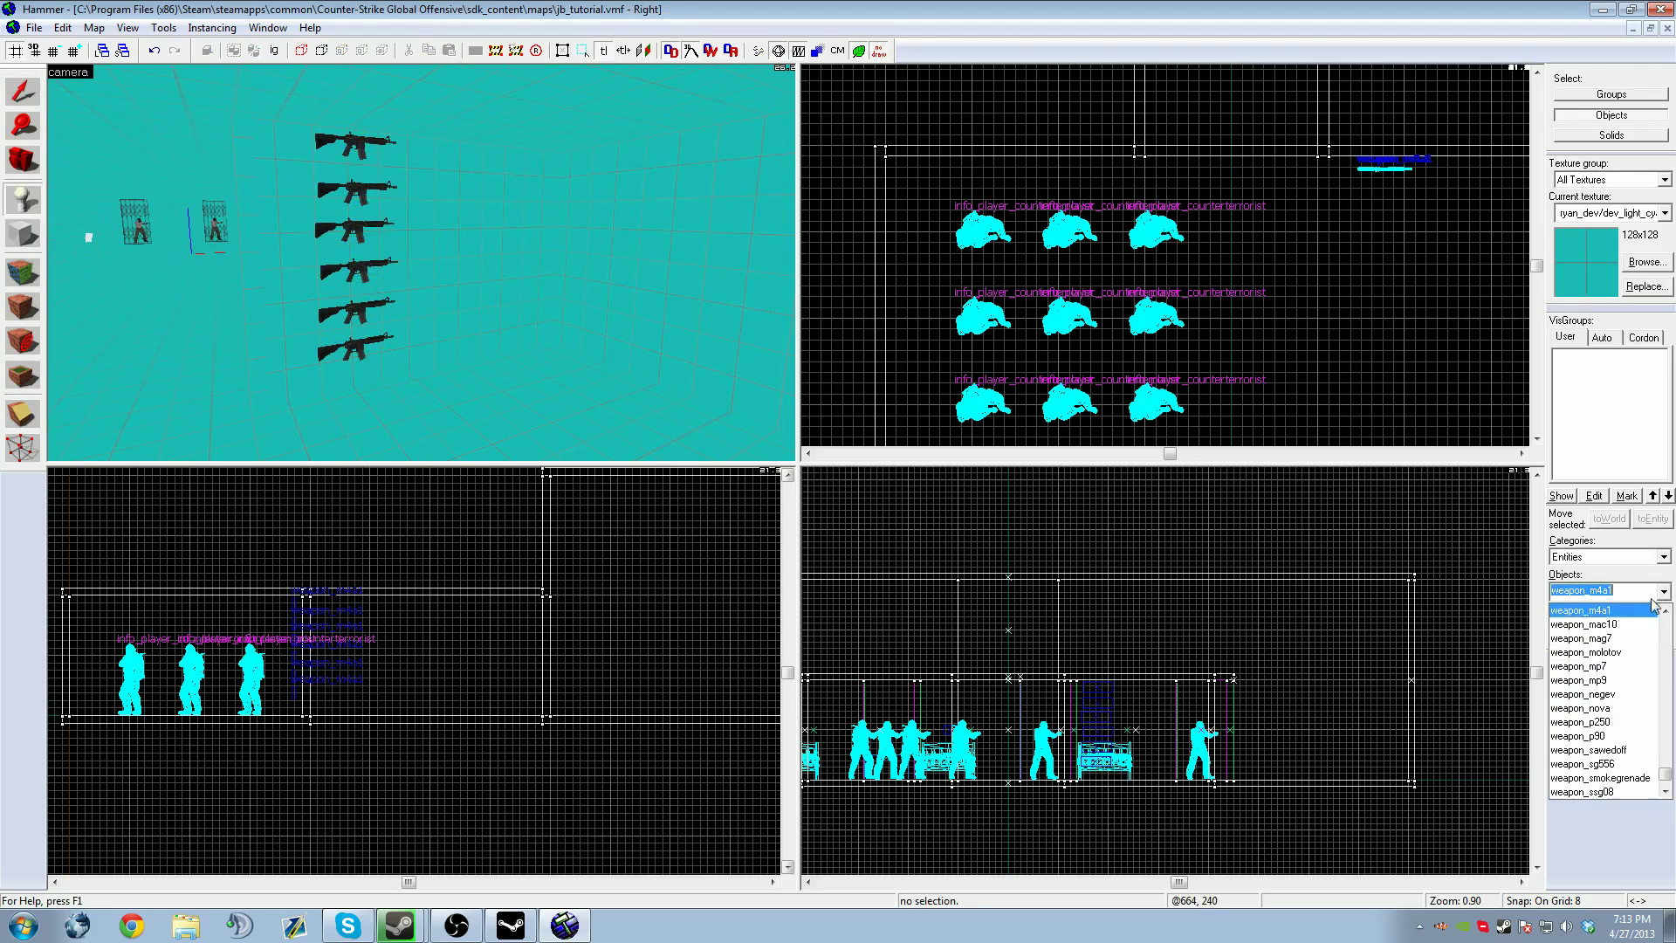
{"action": "left_click", "coordinate": [492, 246]}
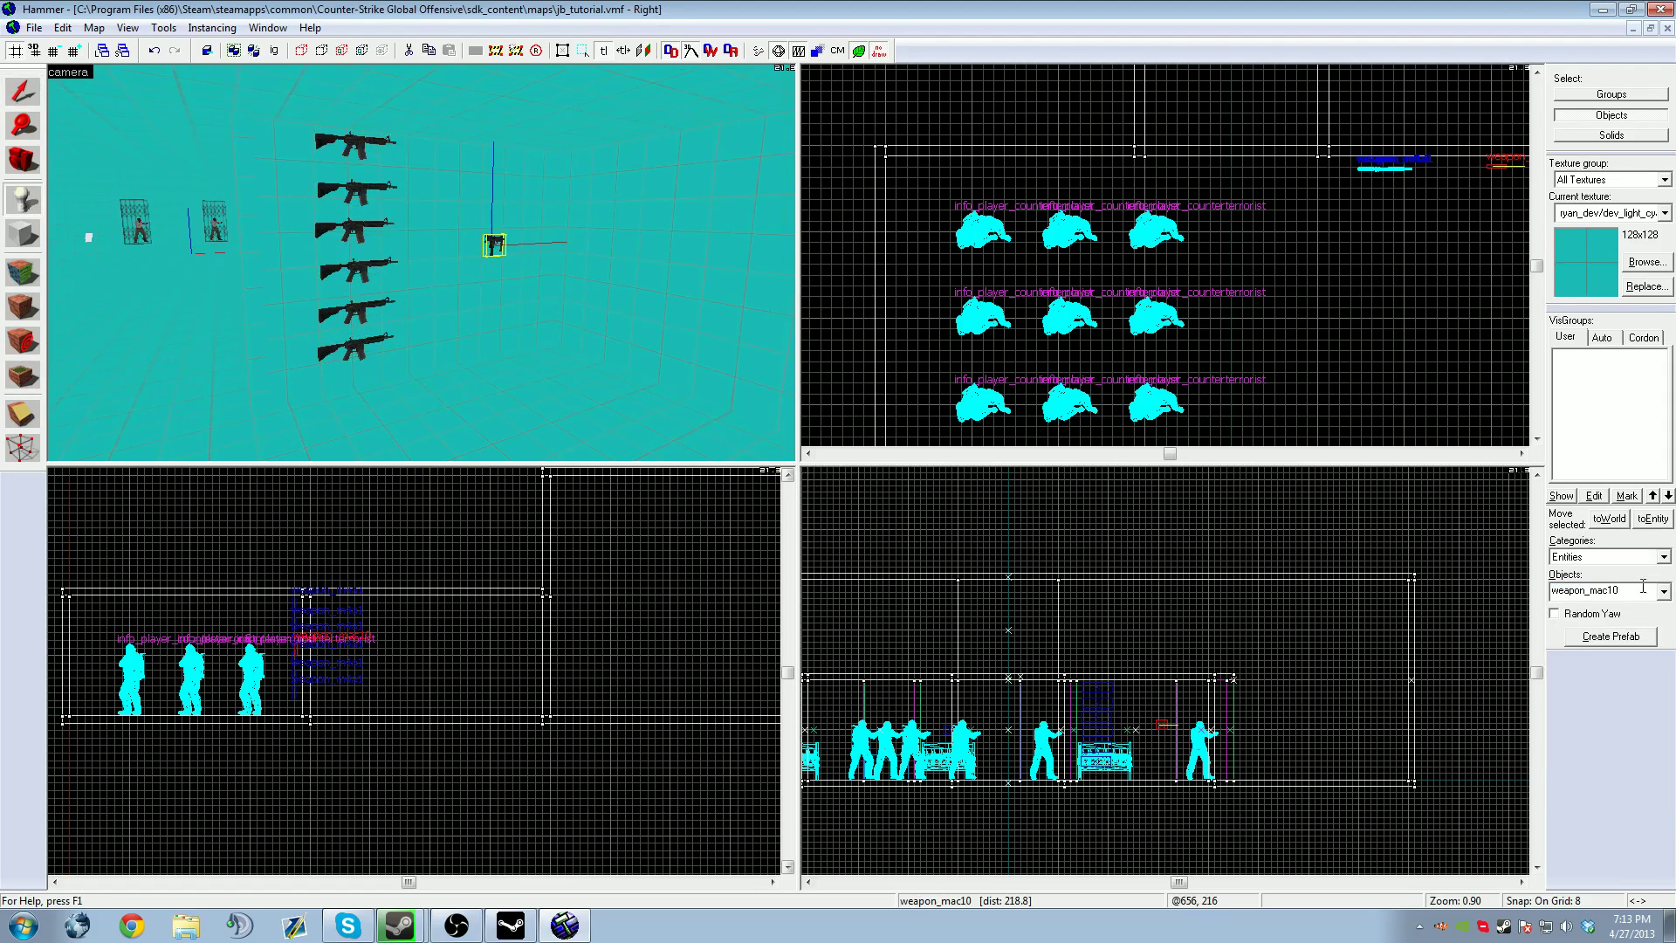
{"action": "left_click", "coordinate": [1663, 591]}
{"action": "left_click", "coordinate": [1651, 640]}
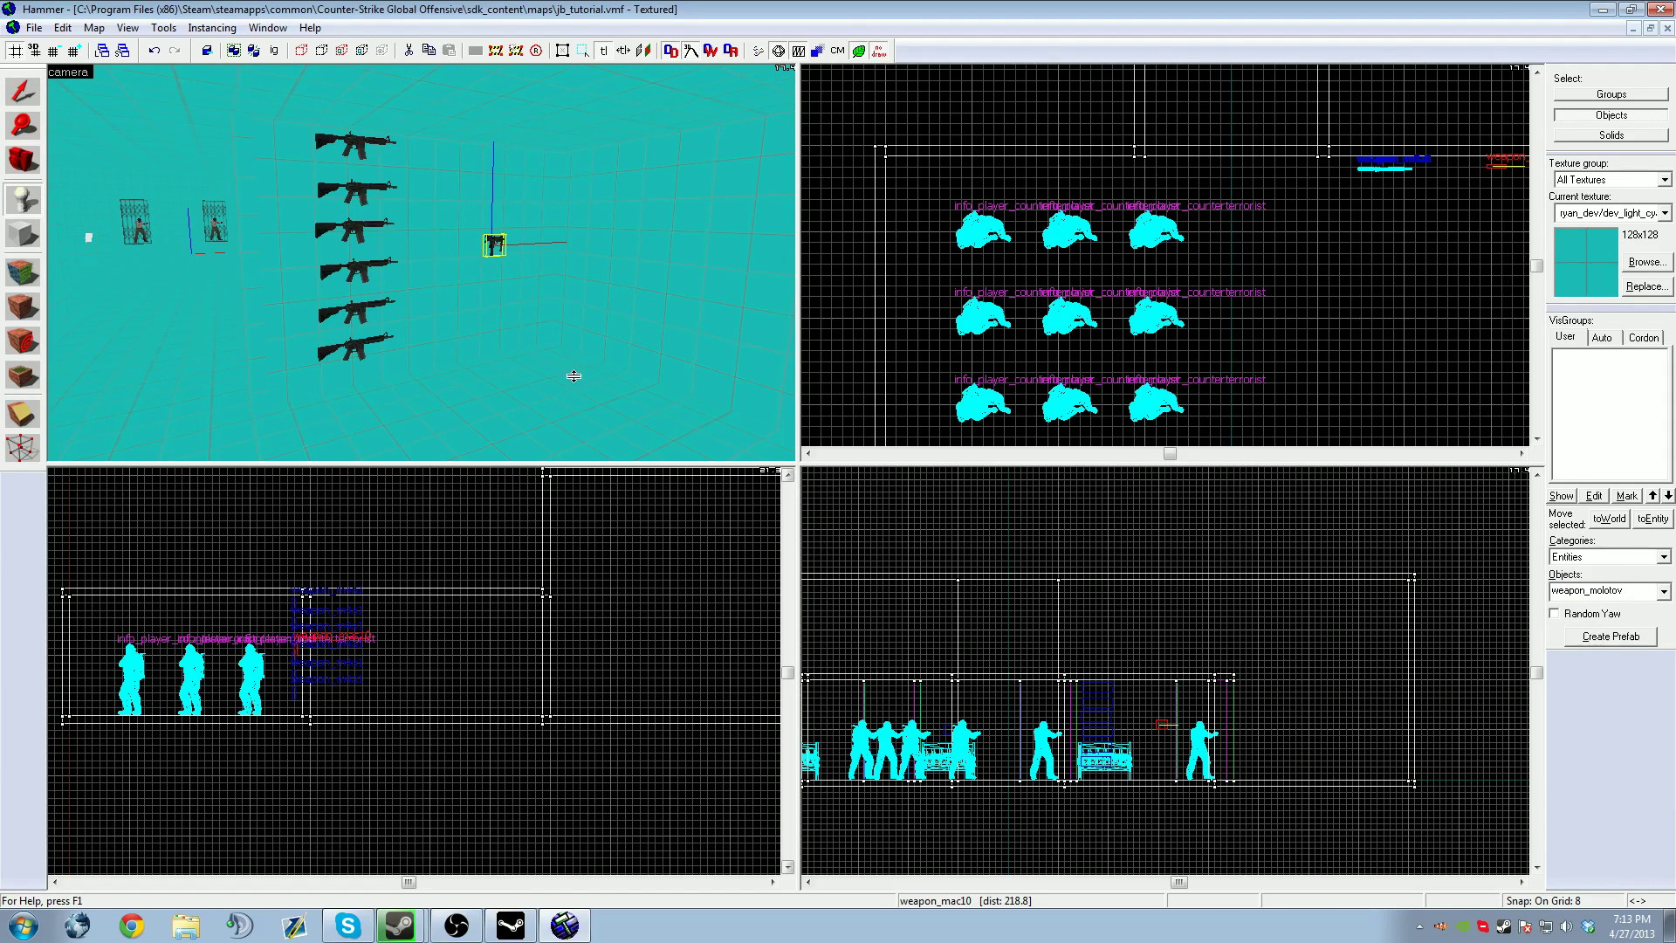
{"action": "left_click", "coordinate": [1665, 592]}
{"action": "left_click", "coordinate": [1598, 646]}
{"action": "left_click", "coordinate": [455, 194]}
Place a weapon_sawedoff entity on the wall beside the lower M4A1 weapons
{"action": "left_click", "coordinate": [1664, 591]}
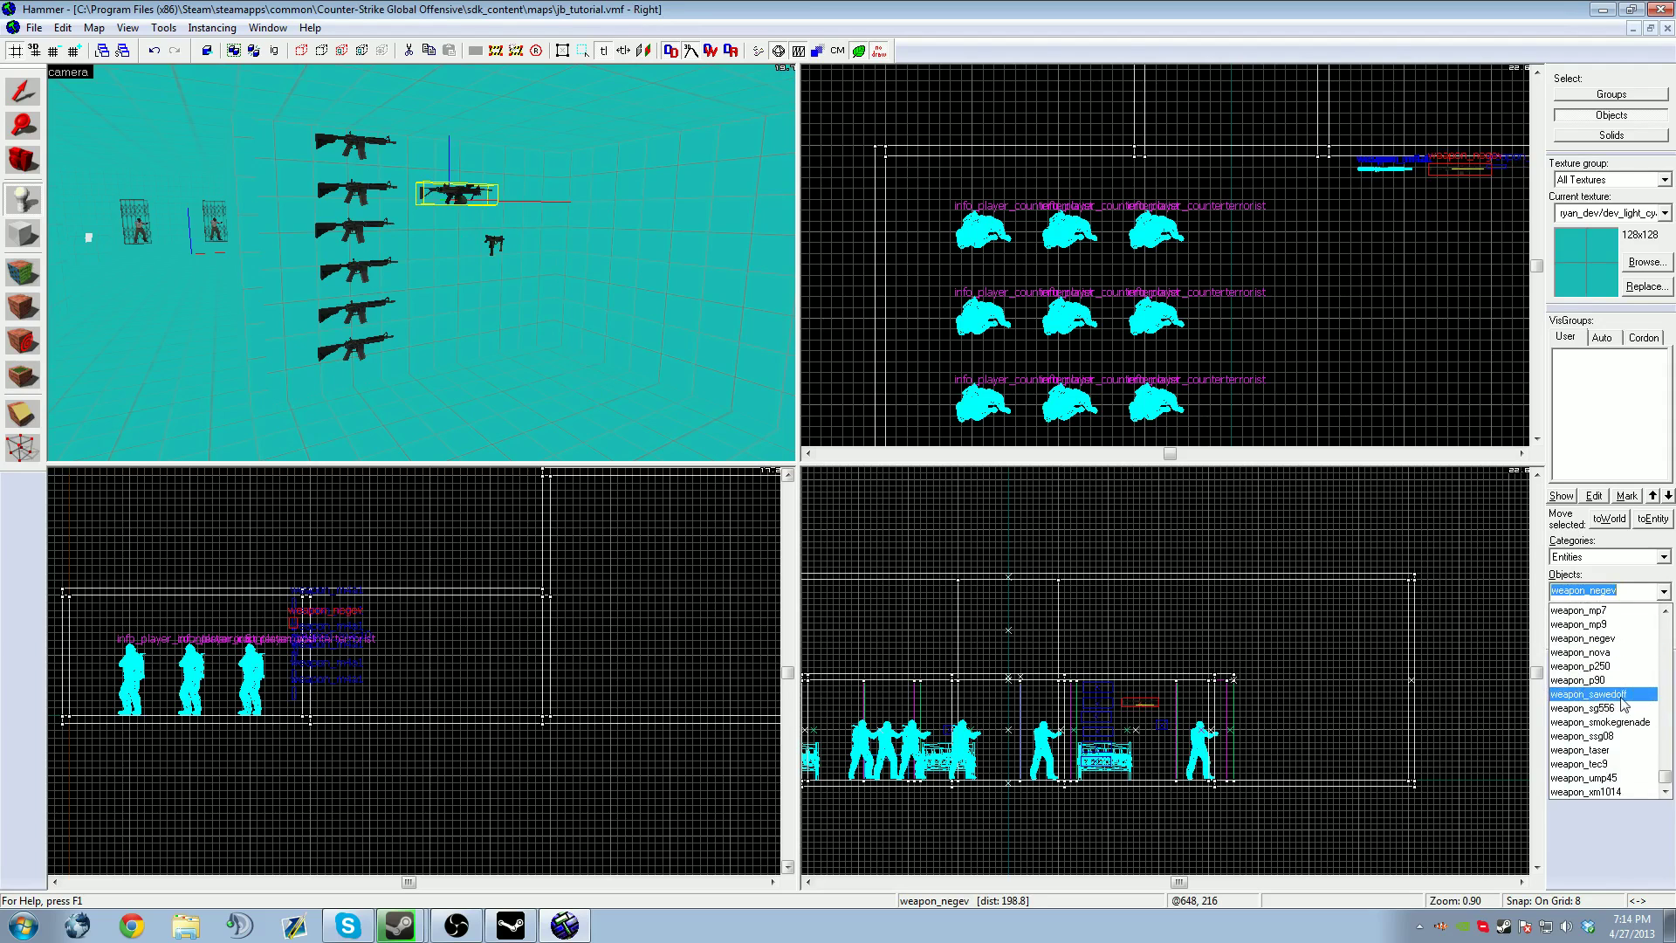
{"action": "left_click", "coordinate": [1589, 694]}
{"action": "left_click", "coordinate": [426, 293]}
Place four weapon_smokegrenade entities in a row on the floor below the M4A1 column
{"action": "left_click", "coordinate": [1664, 591]}
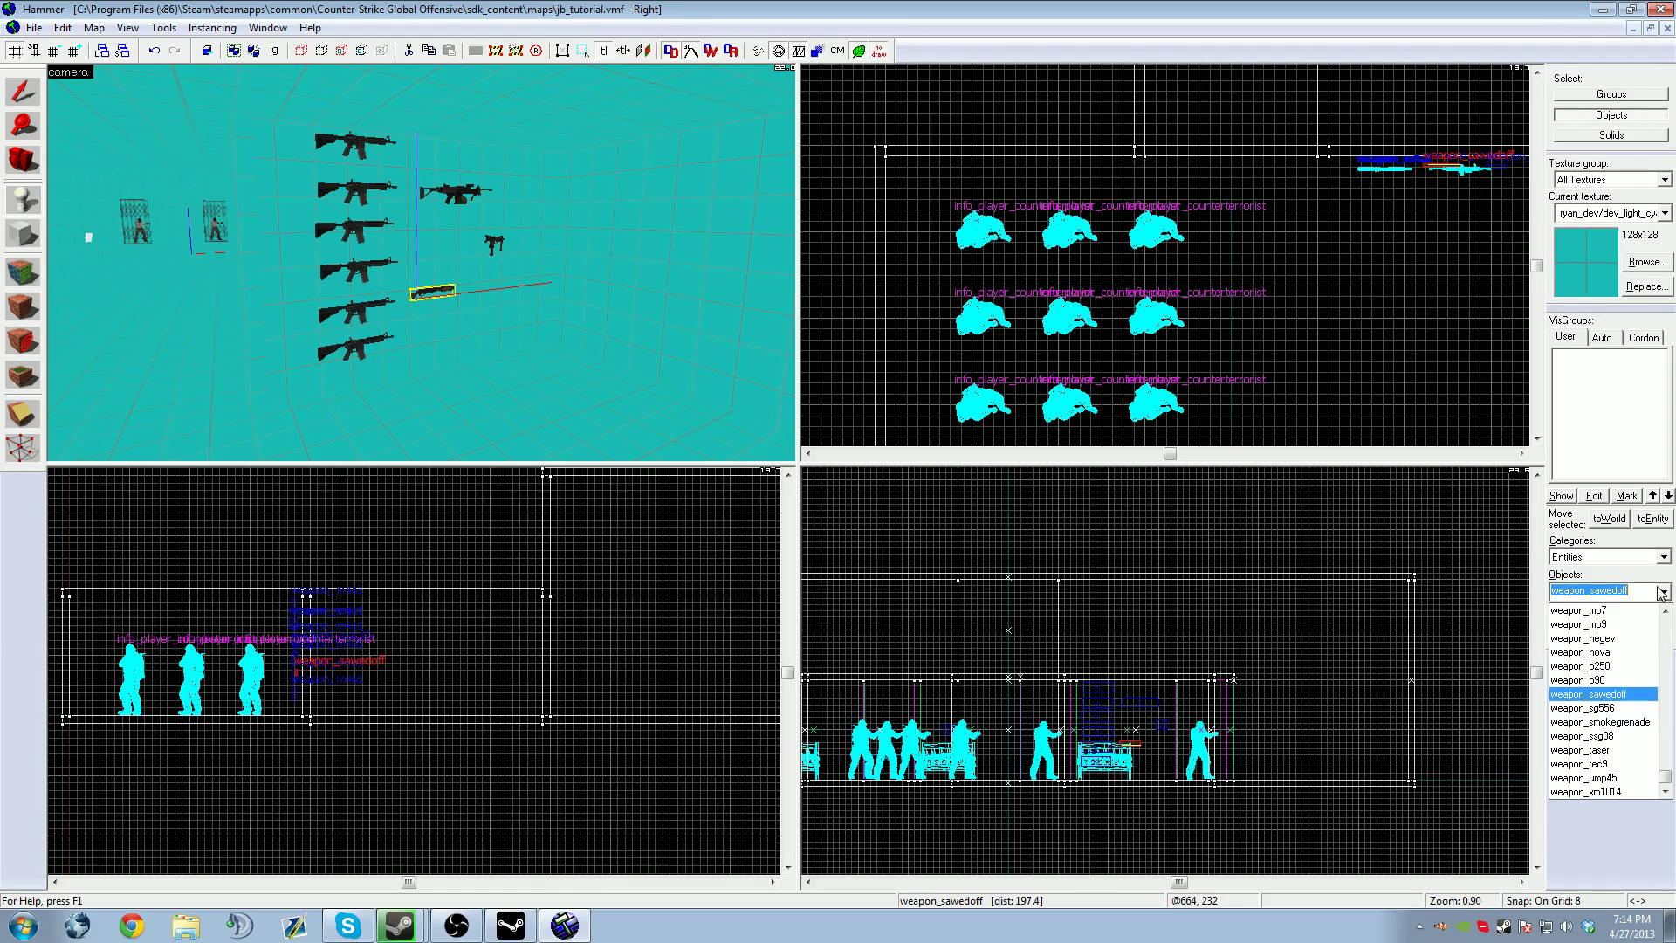
{"action": "left_click", "coordinate": [1640, 724]}
{"action": "key", "text": "z"}
{"action": "key", "text": "w"}
{"action": "key", "text": "z"}
{"action": "left_click", "coordinate": [403, 250]}
{"action": "left_click", "coordinate": [434, 246]}
{"action": "left_click", "coordinate": [473, 241]}
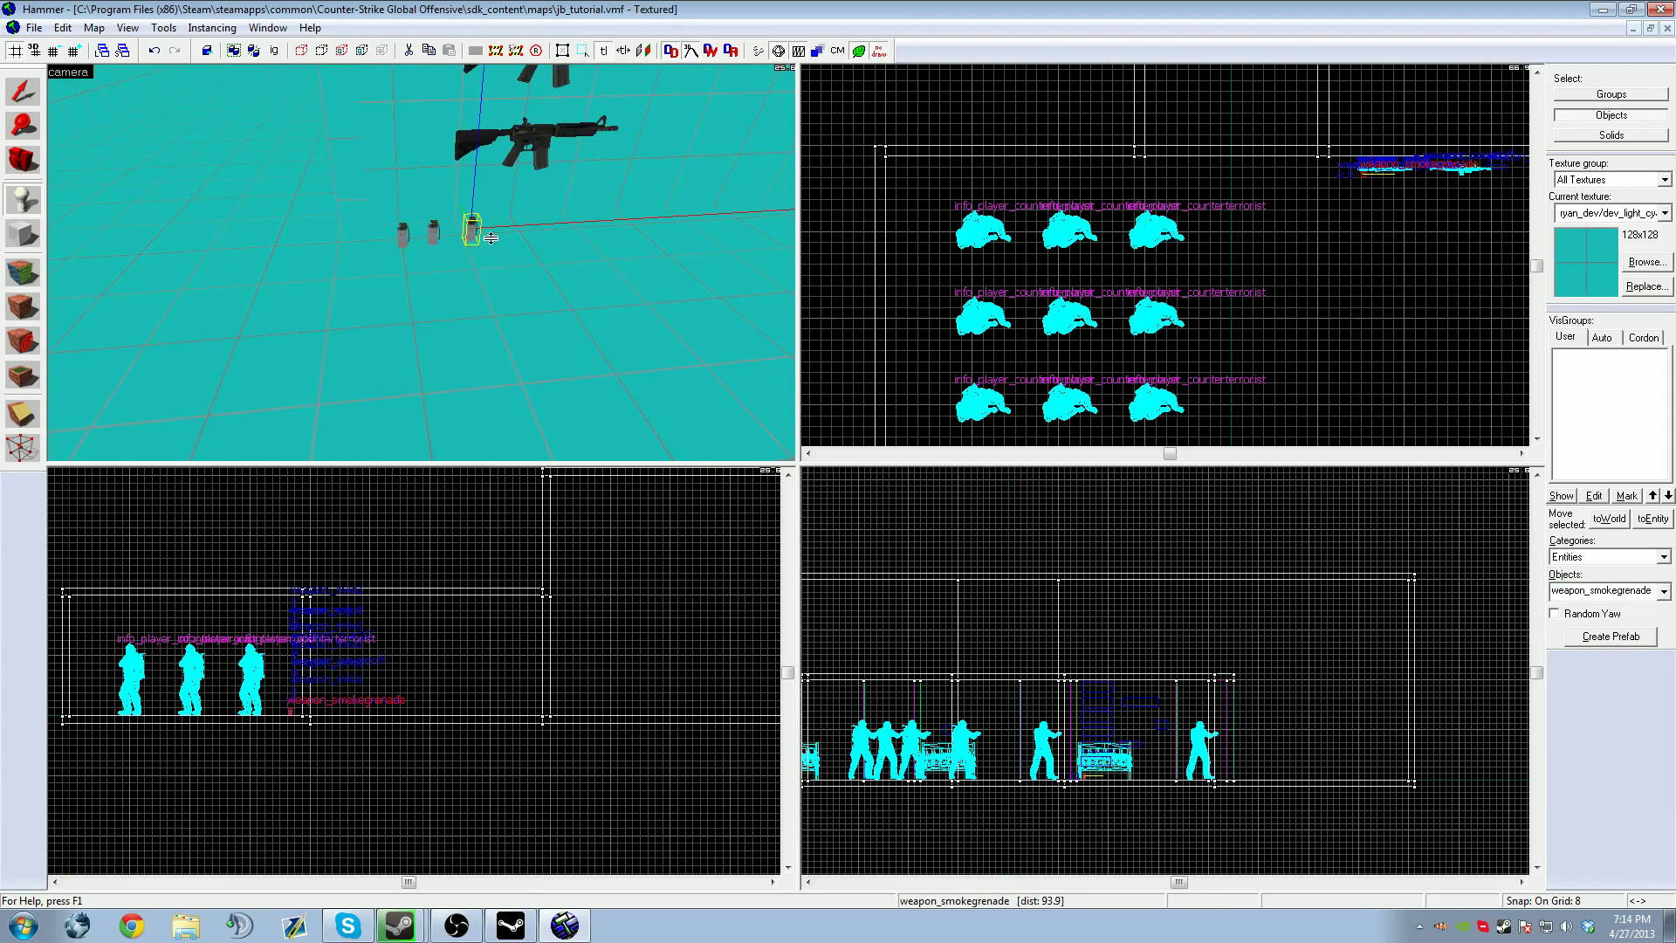
{"action": "left_click", "coordinate": [508, 237]}
Examine the arrangement of the wall weapons and smoke grenades in the 3D view
{"action": "key", "text": "z"}
{"action": "key", "text": "s"}
{"action": "key", "text": "d"}
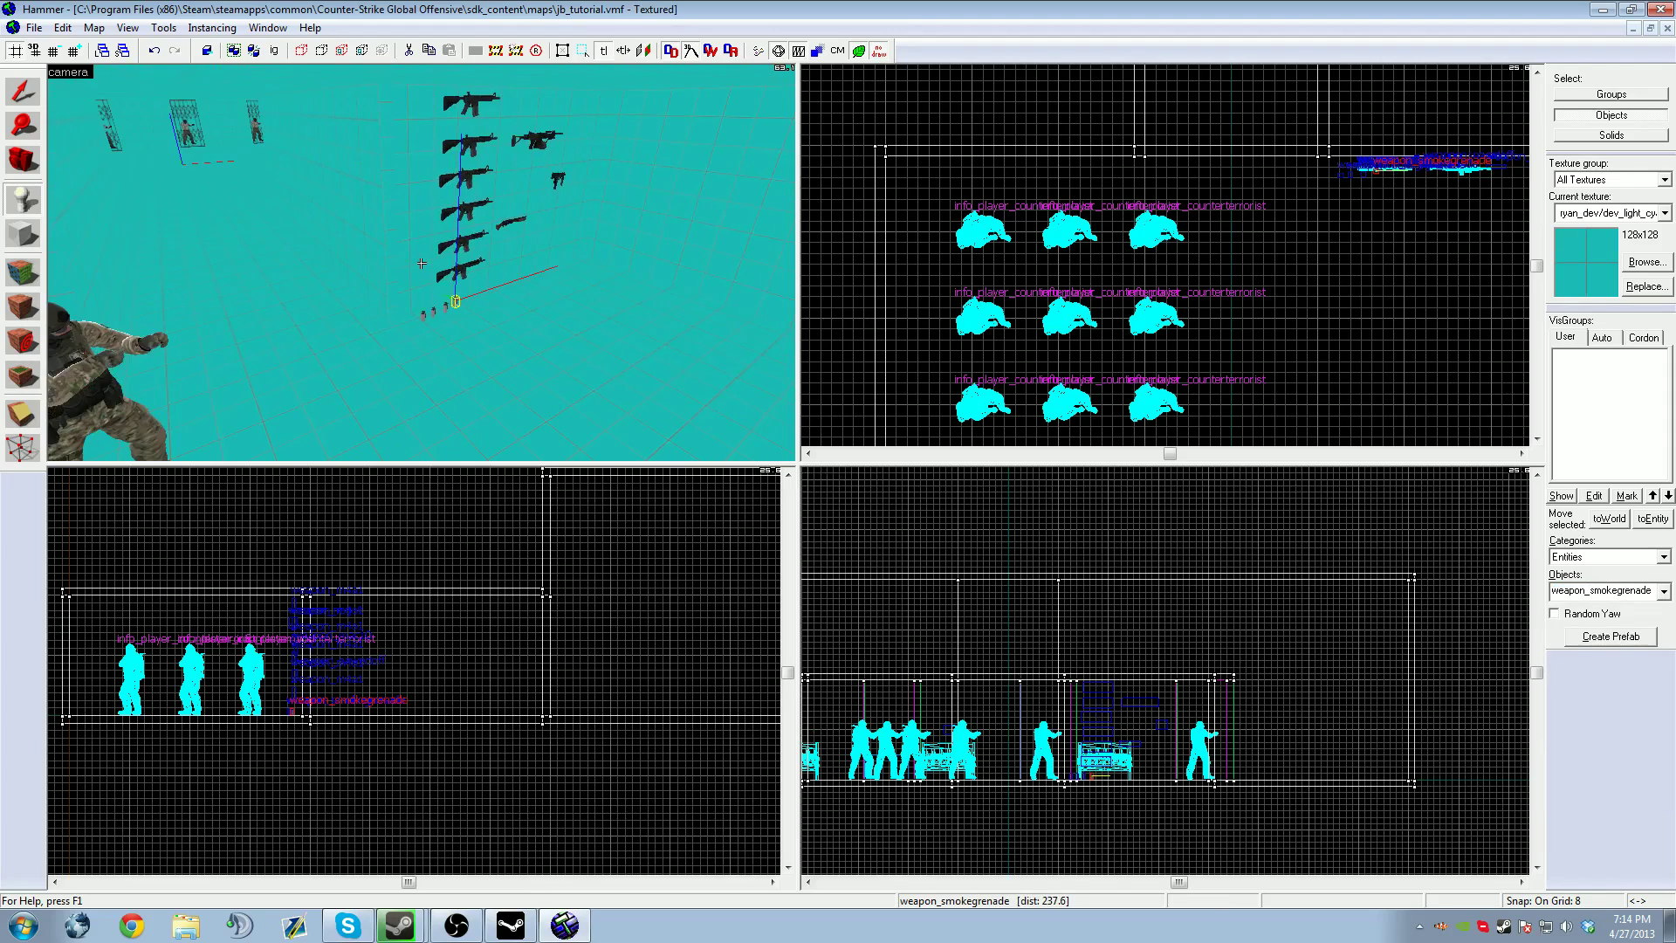
{"action": "key", "text": "z"}
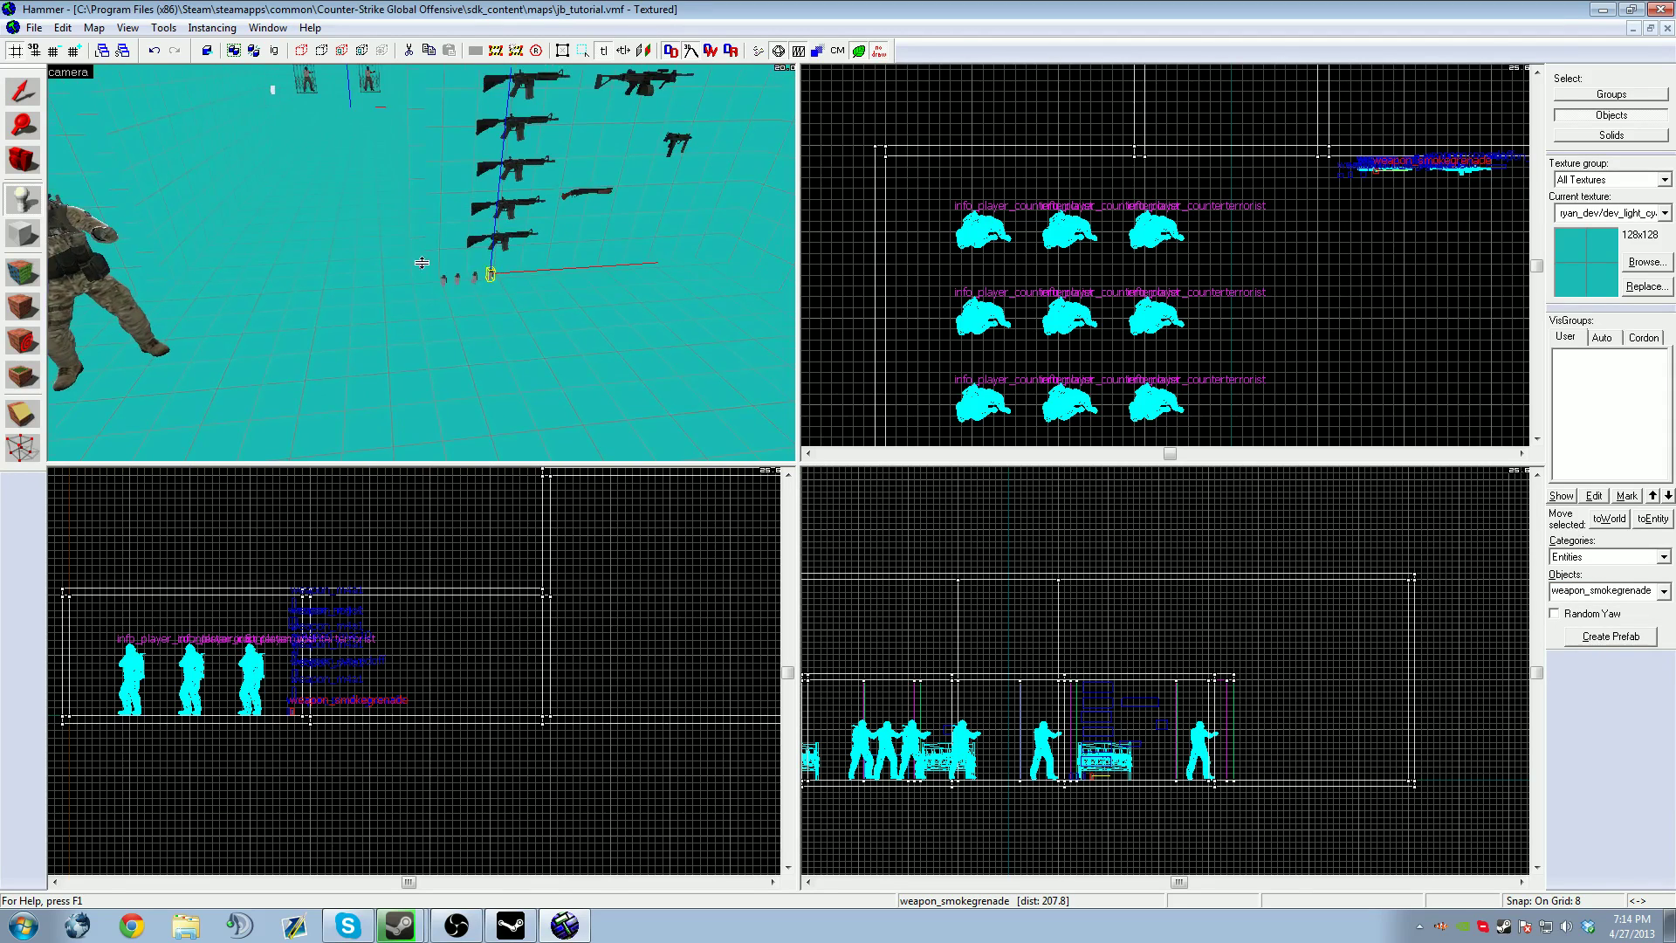
{"action": "key", "text": "z"}
{"action": "key", "text": "z"}
{"action": "key", "text": "w"}
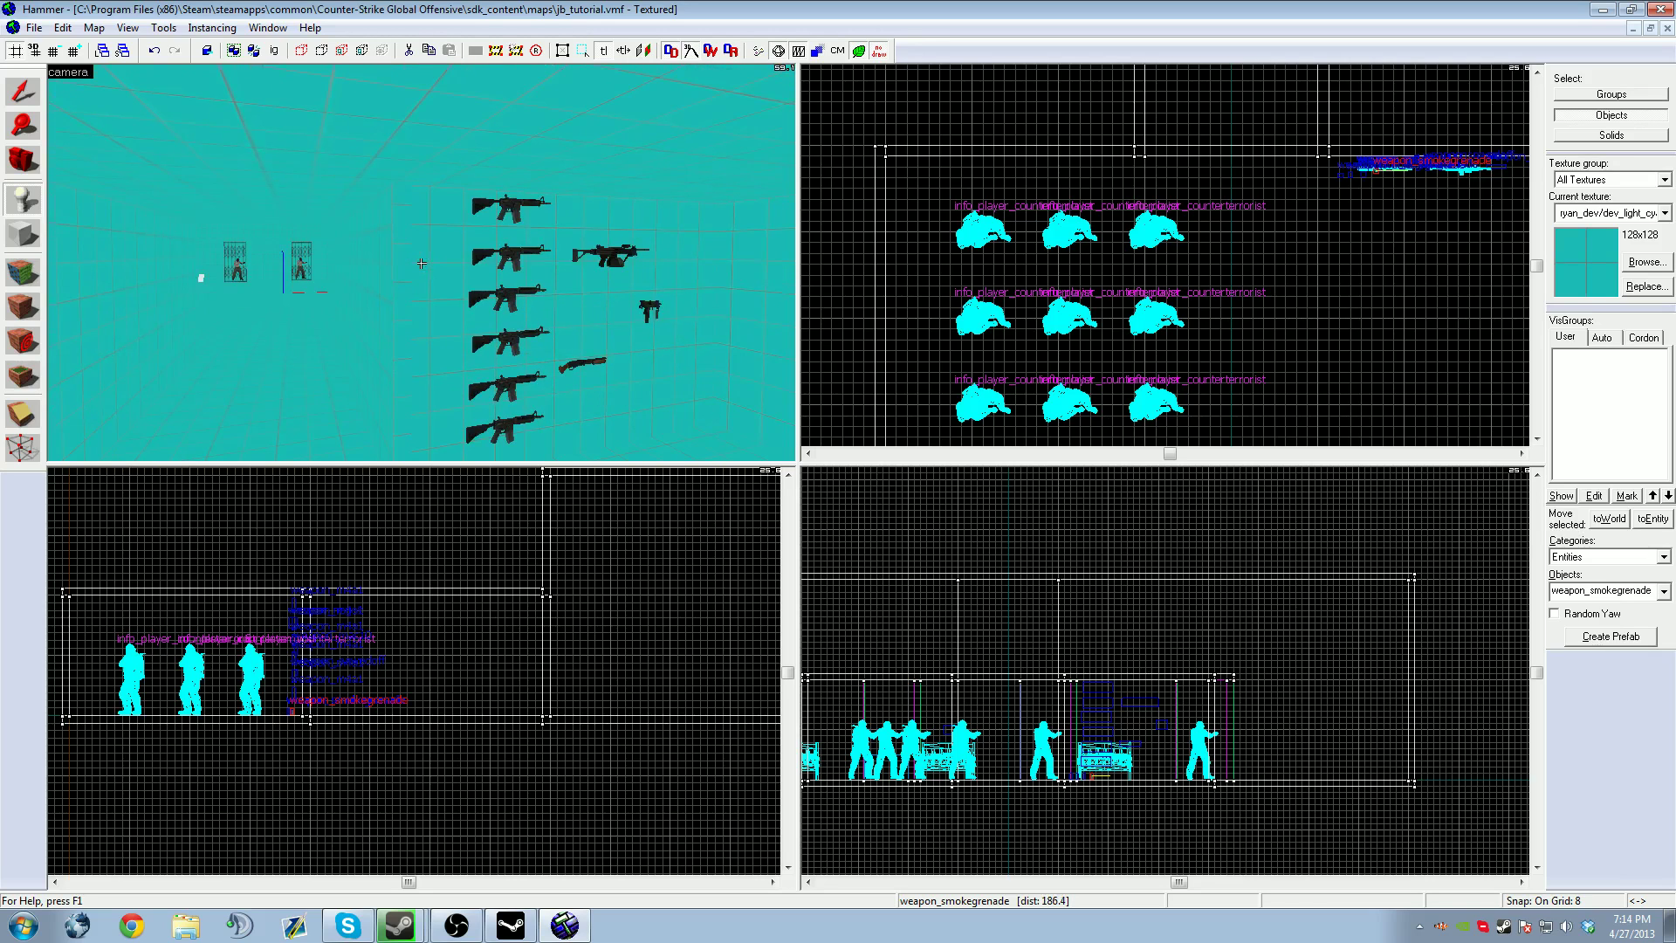
{"action": "key", "text": "s"}
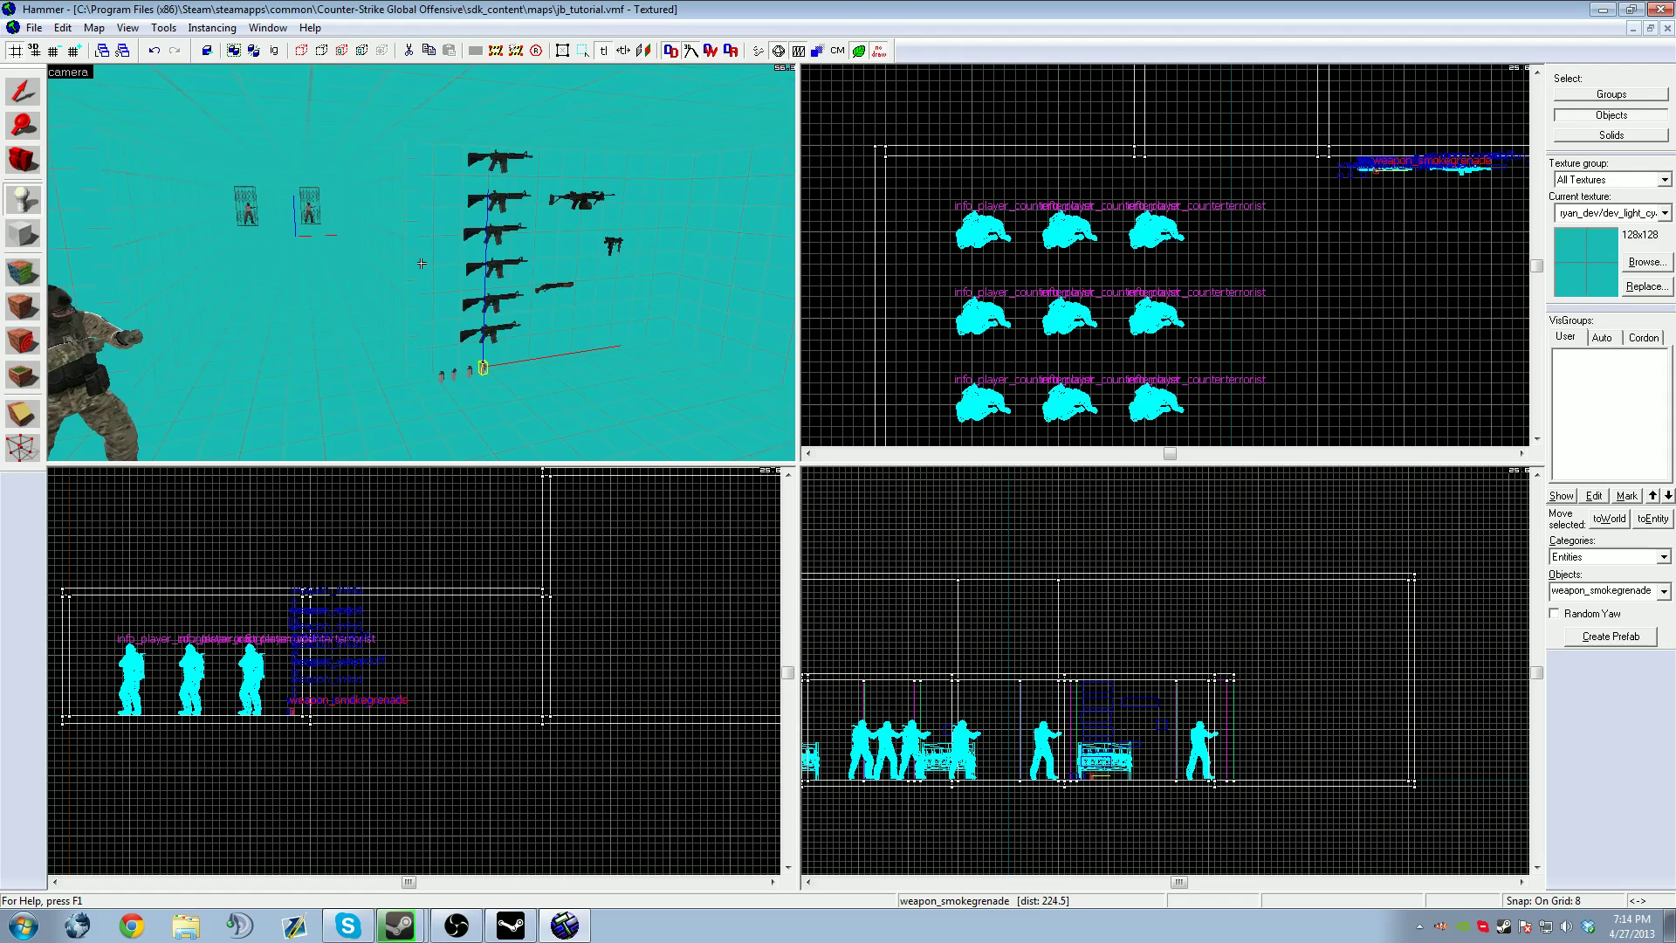
Save the map under the new name jb_tutorial_2, overwriting the existing file
{"action": "left_click", "coordinate": [34, 27]}
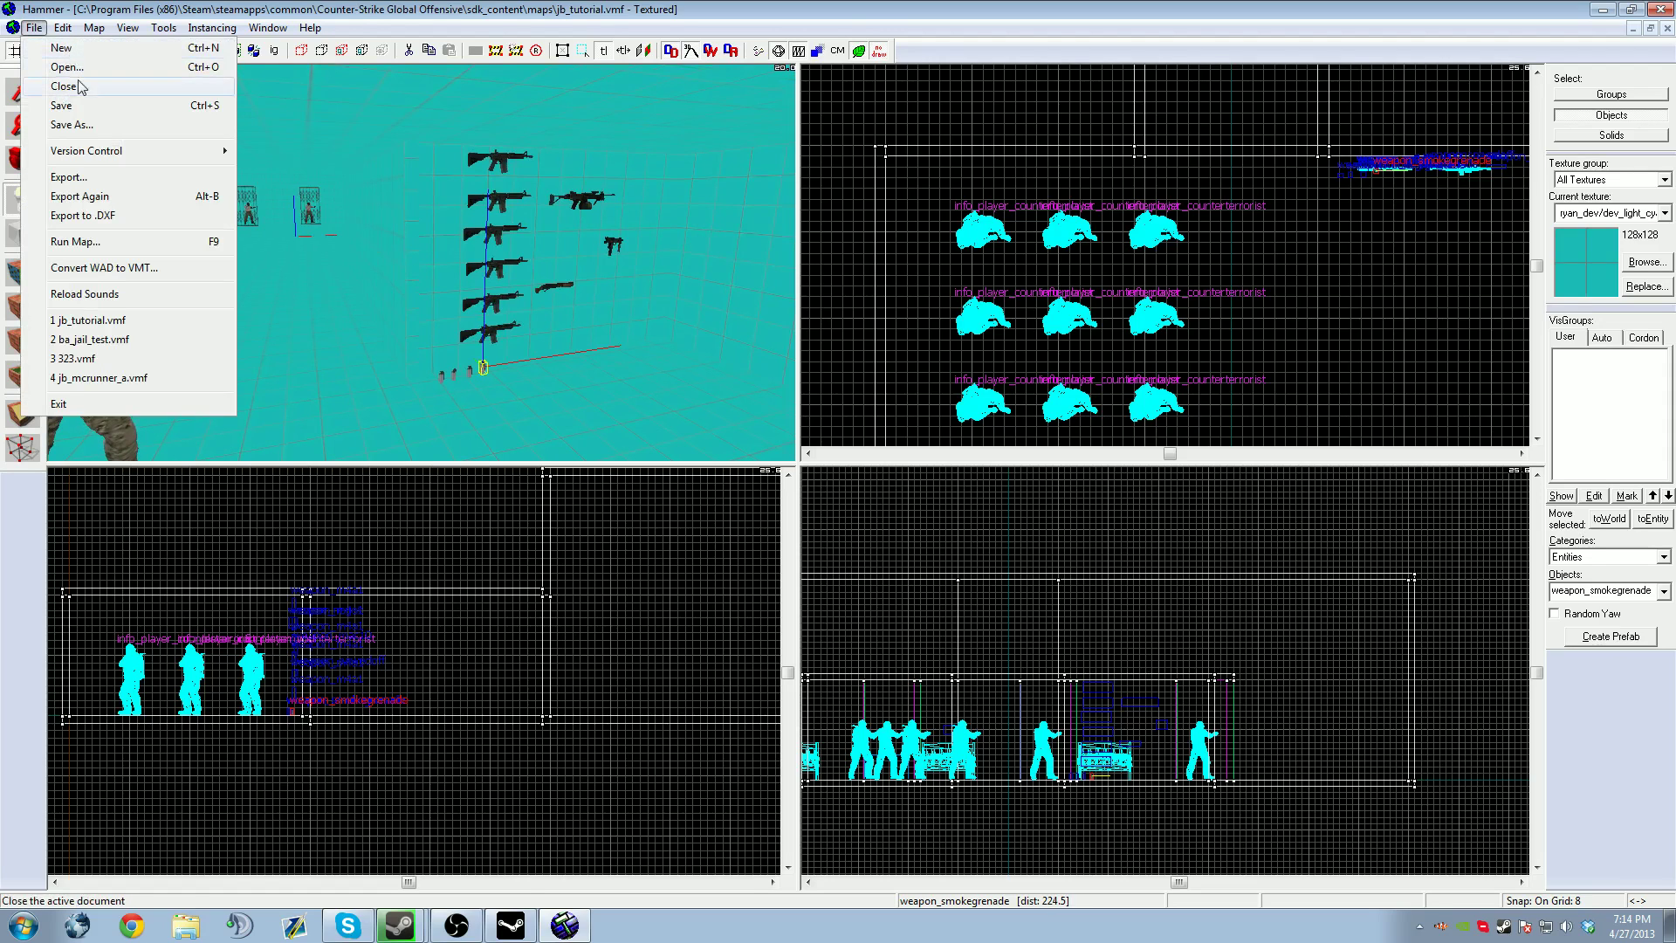
{"action": "left_click", "coordinate": [72, 124]}
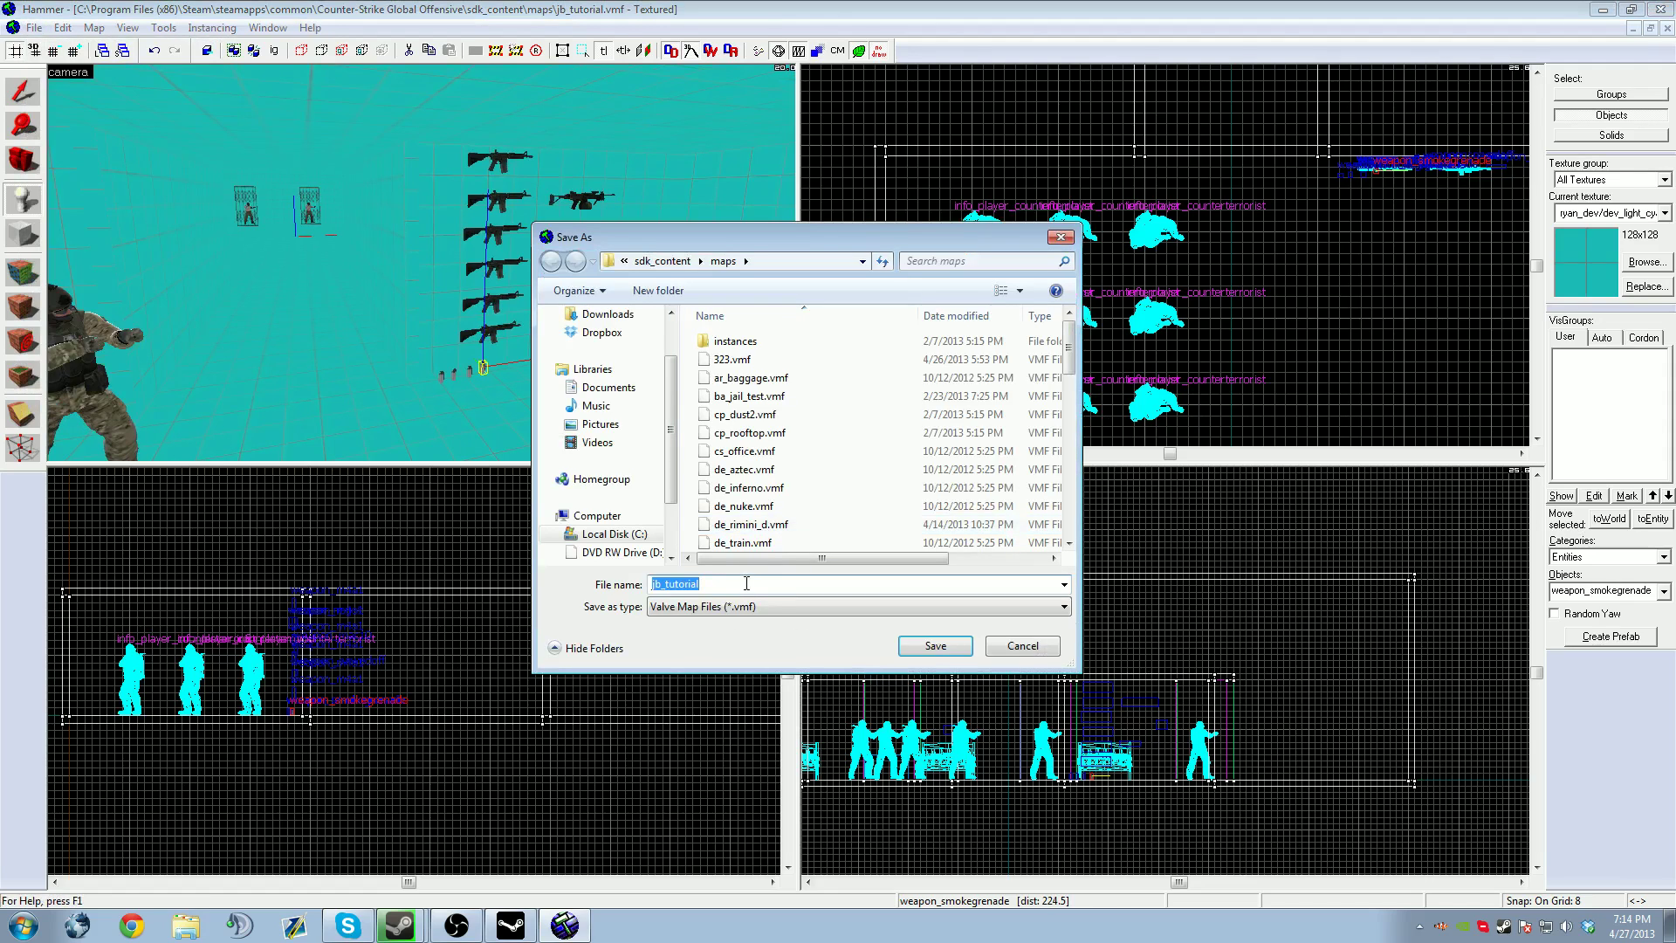
{"action": "left_click", "coordinate": [756, 583]}
{"action": "type", "text": "_2"}
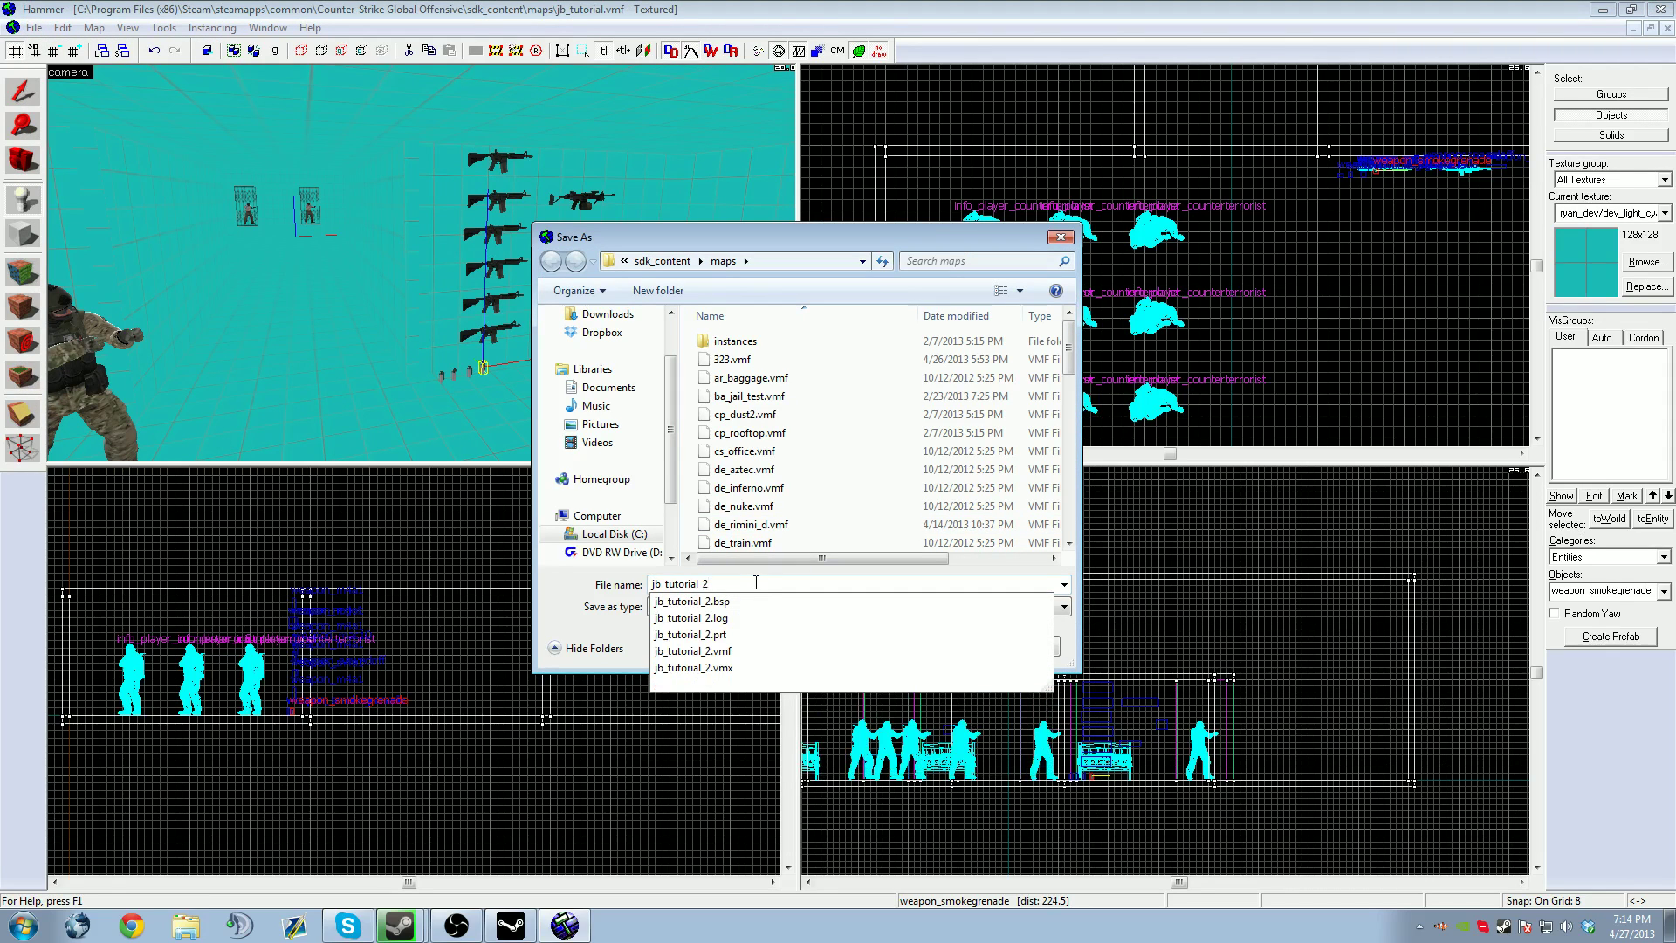
{"action": "left_click", "coordinate": [604, 585]}
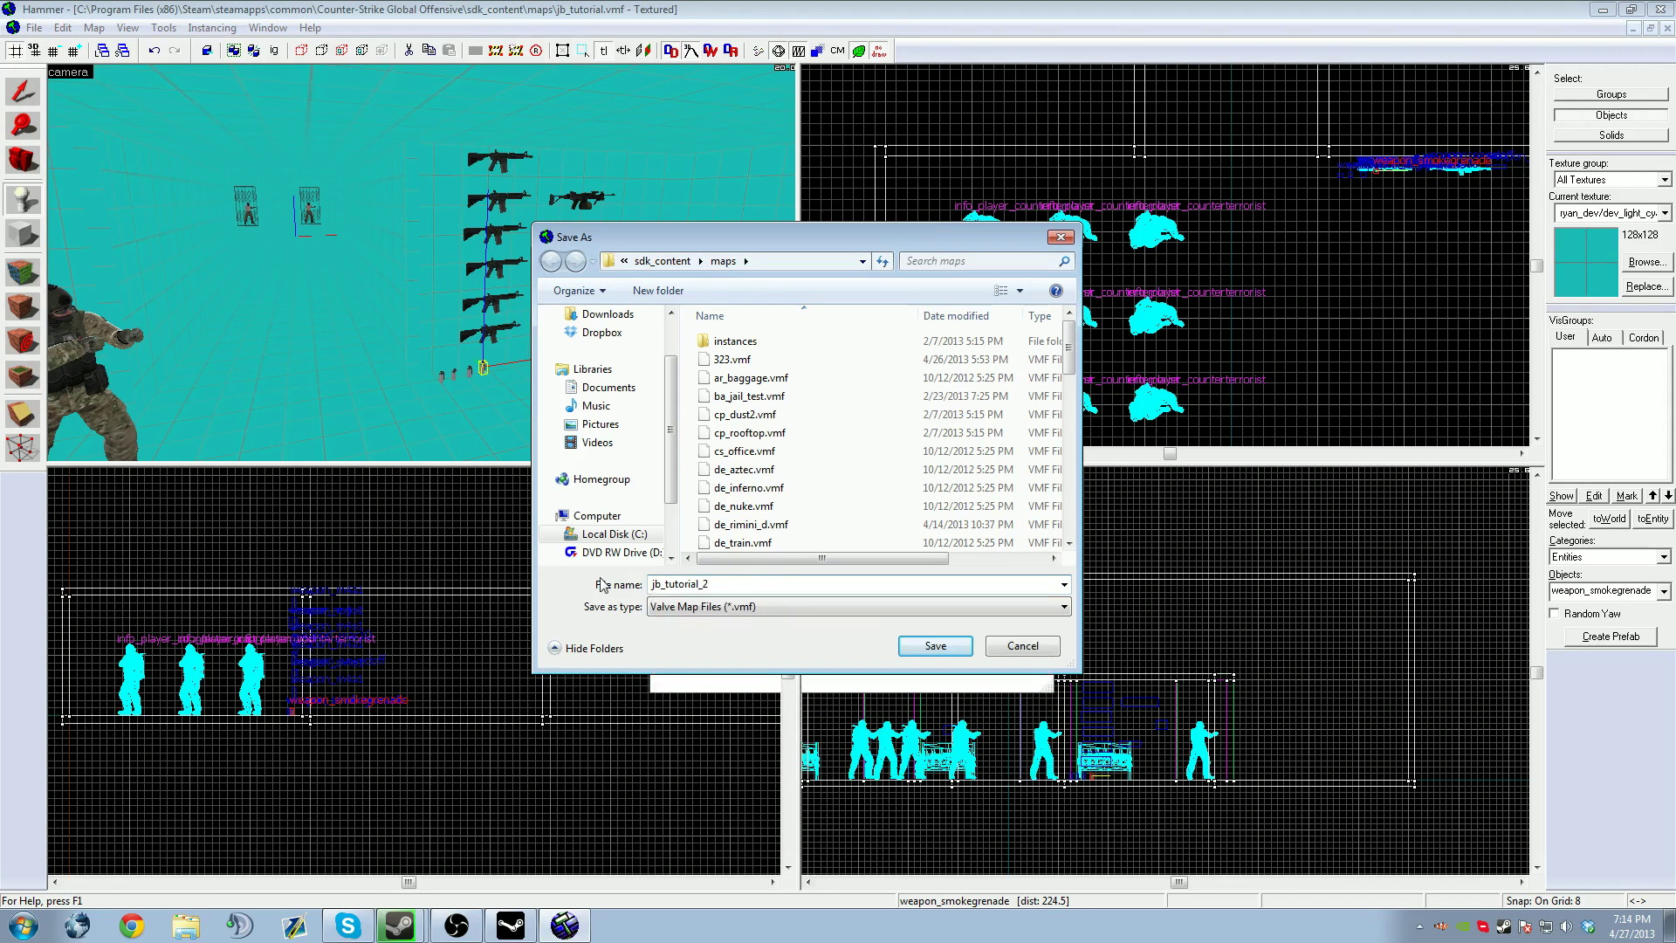
{"action": "left_click", "coordinate": [953, 651]}
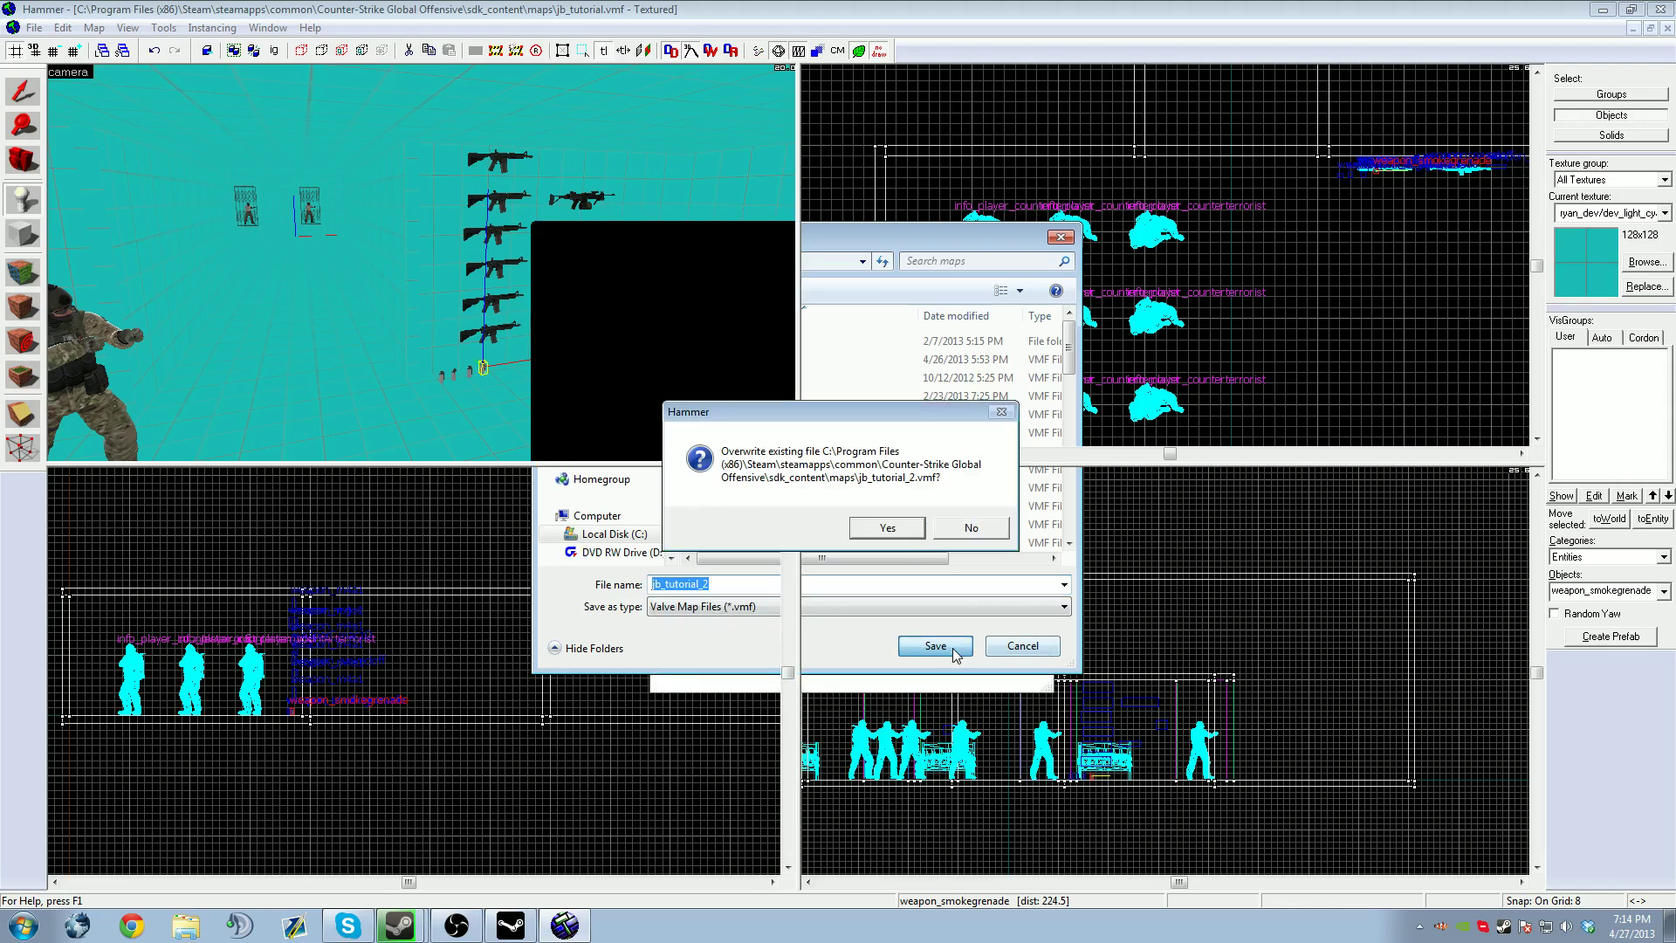
{"action": "left_click", "coordinate": [886, 529]}
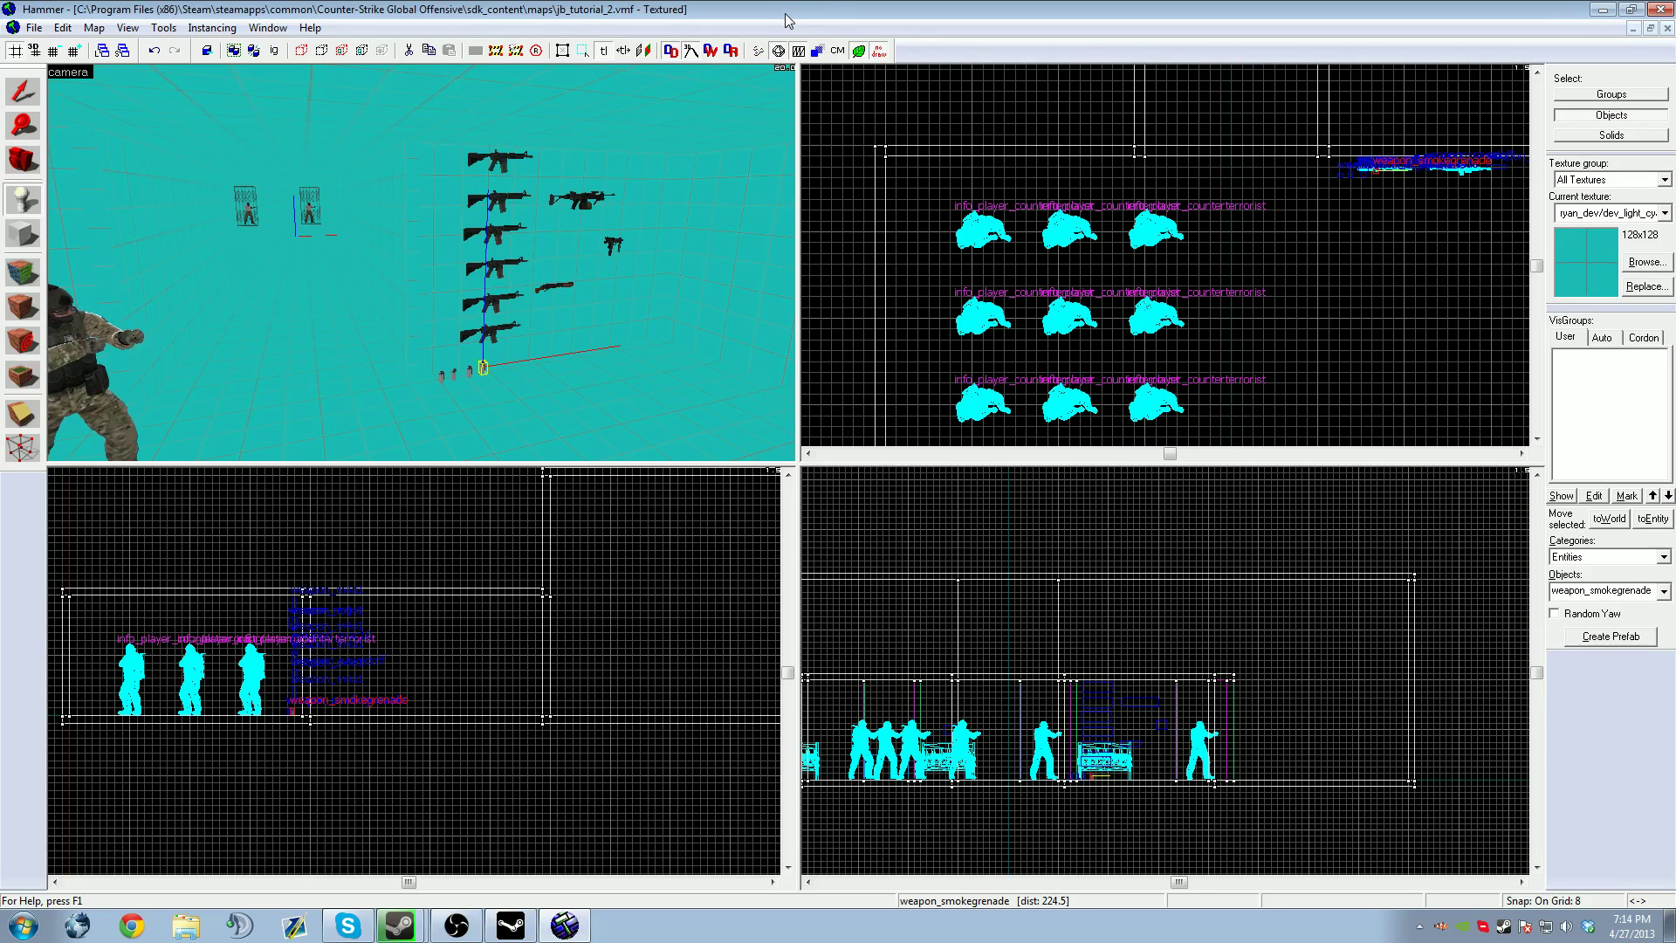
Examine the counter-terrorist spawn grid and its position relative to the weapon wall in the 3D view
{"action": "key", "text": "z"}
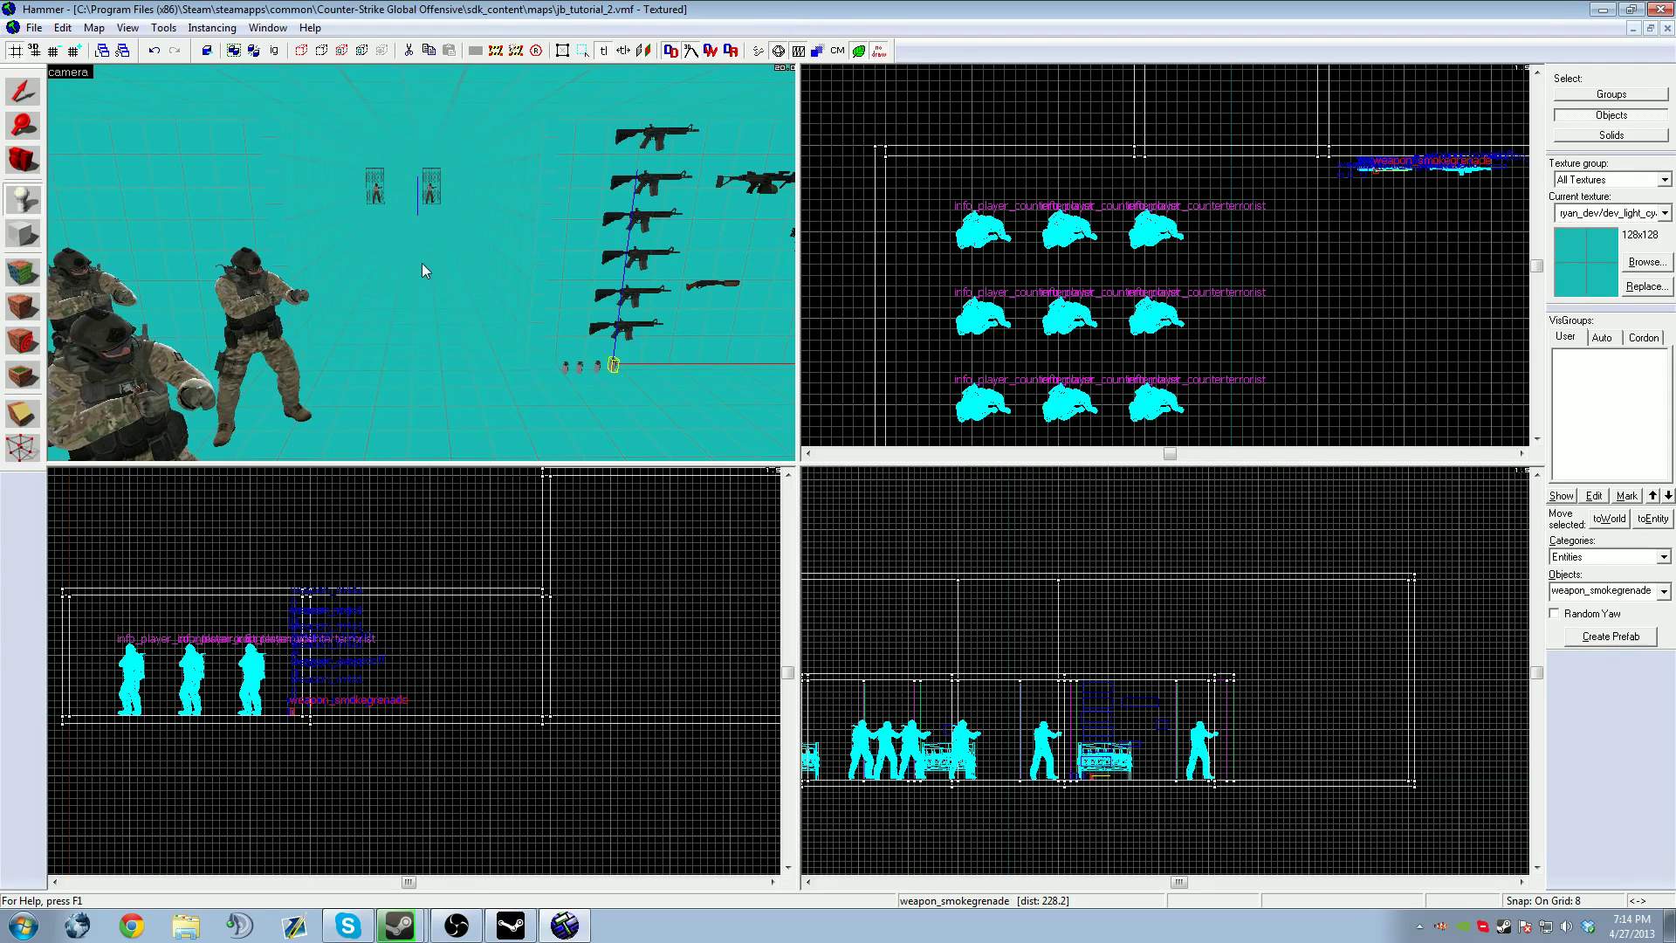
{"action": "key", "text": "z"}
{"action": "key", "text": "d"}
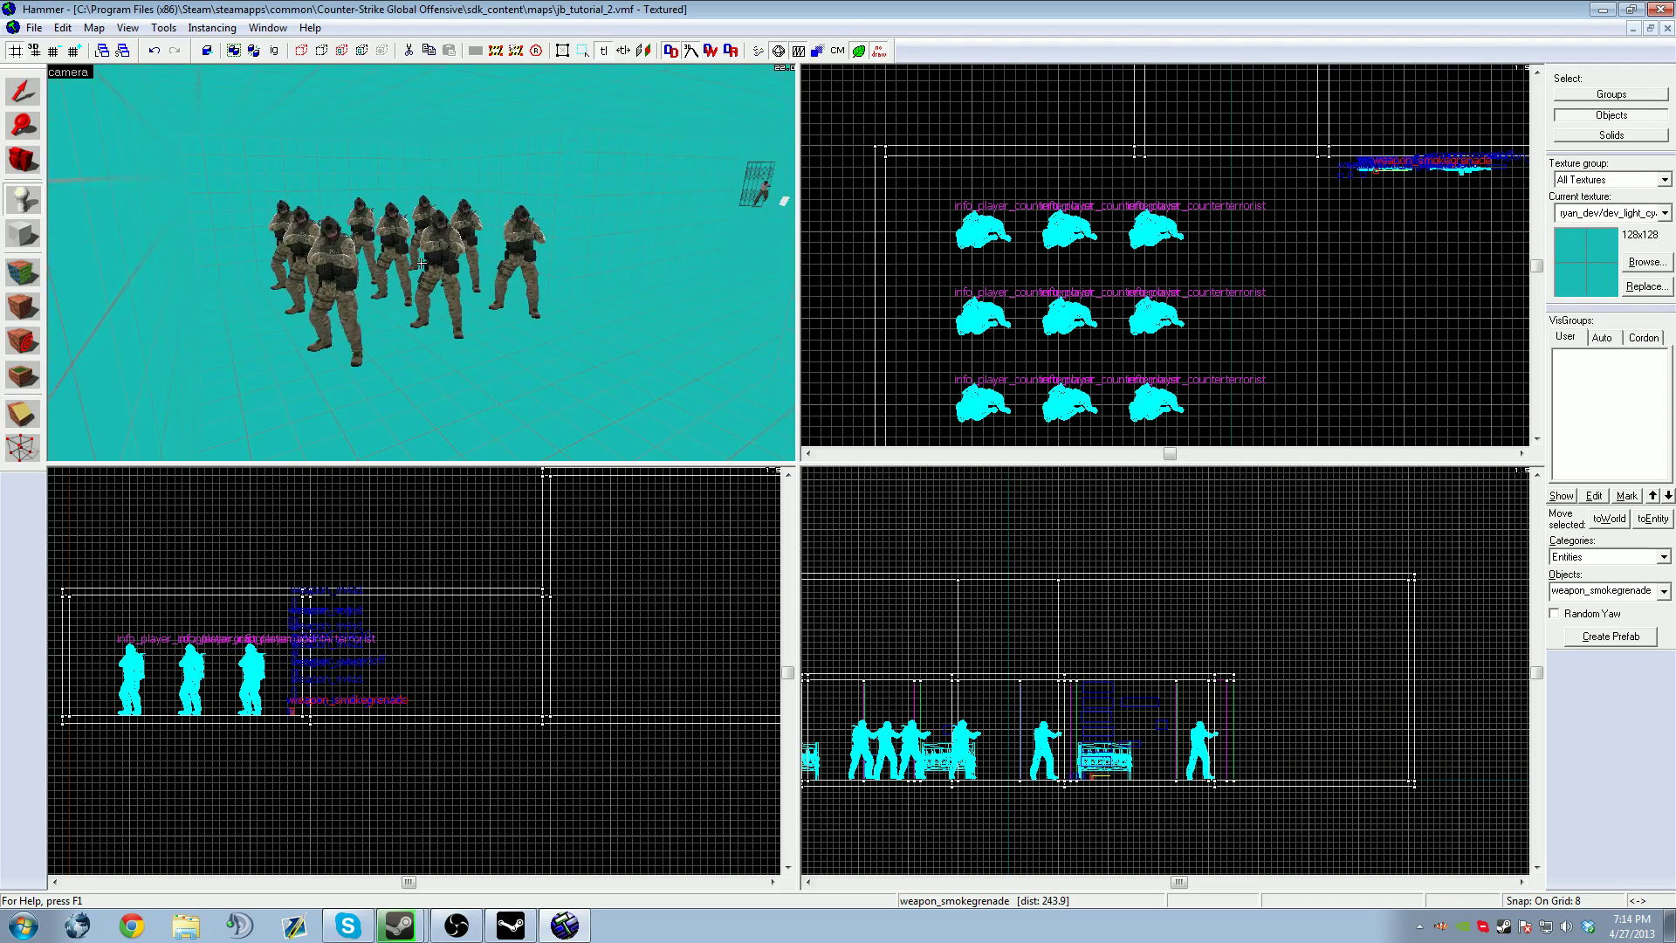
{"action": "key", "text": "a"}
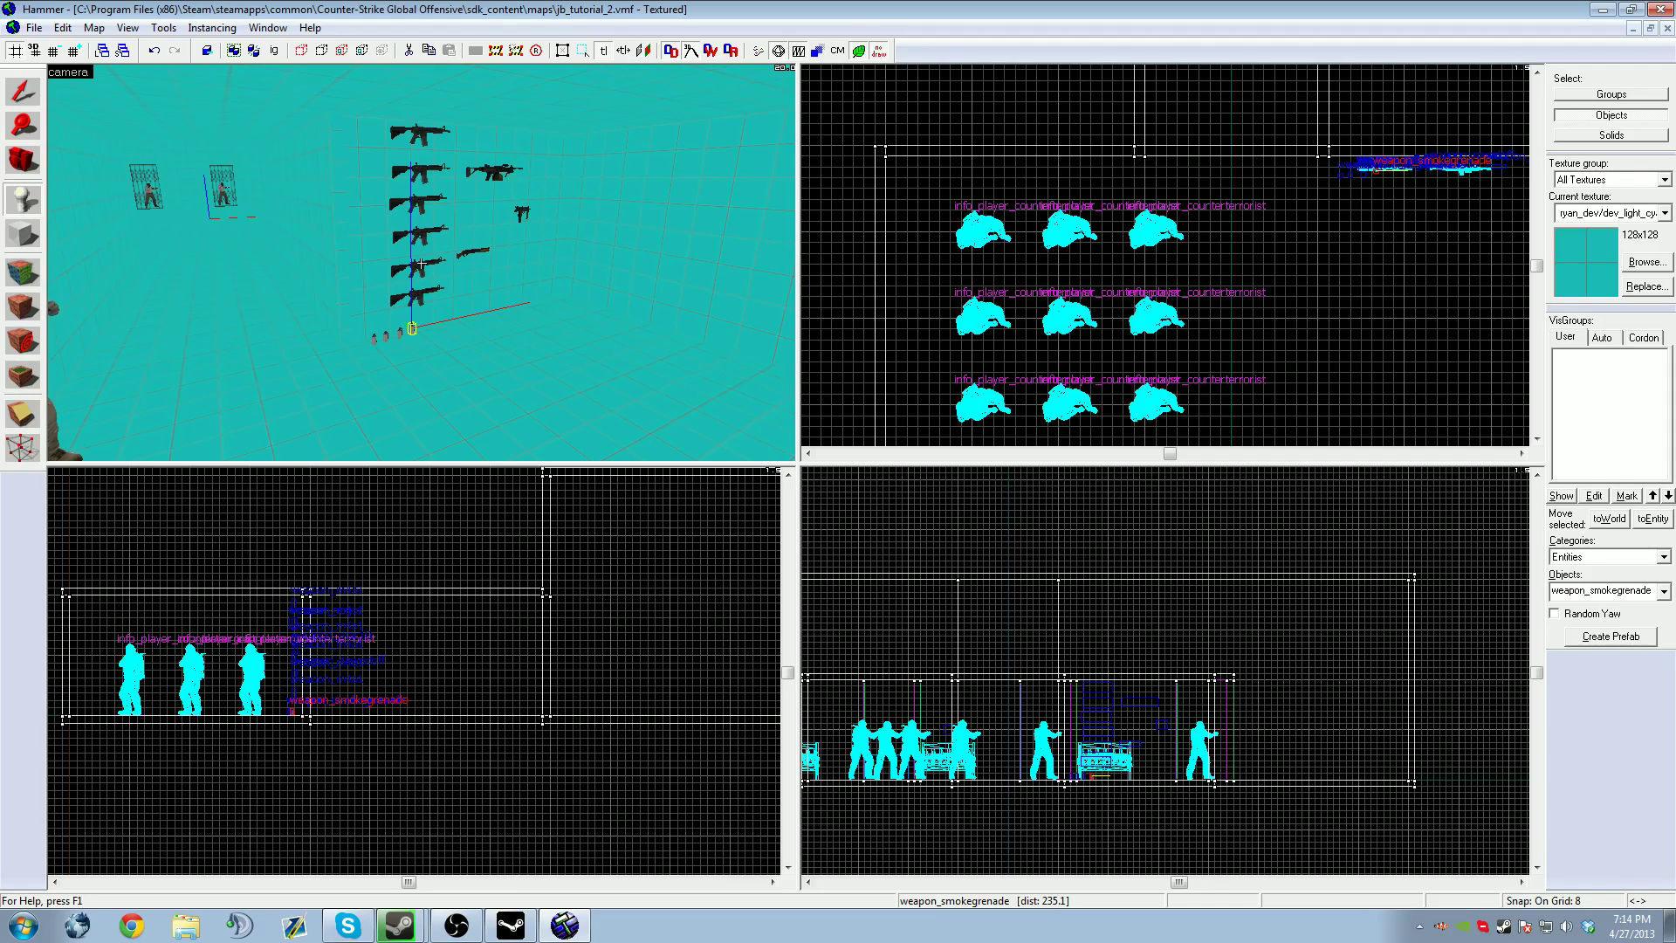
{"action": "key", "text": "Left"}
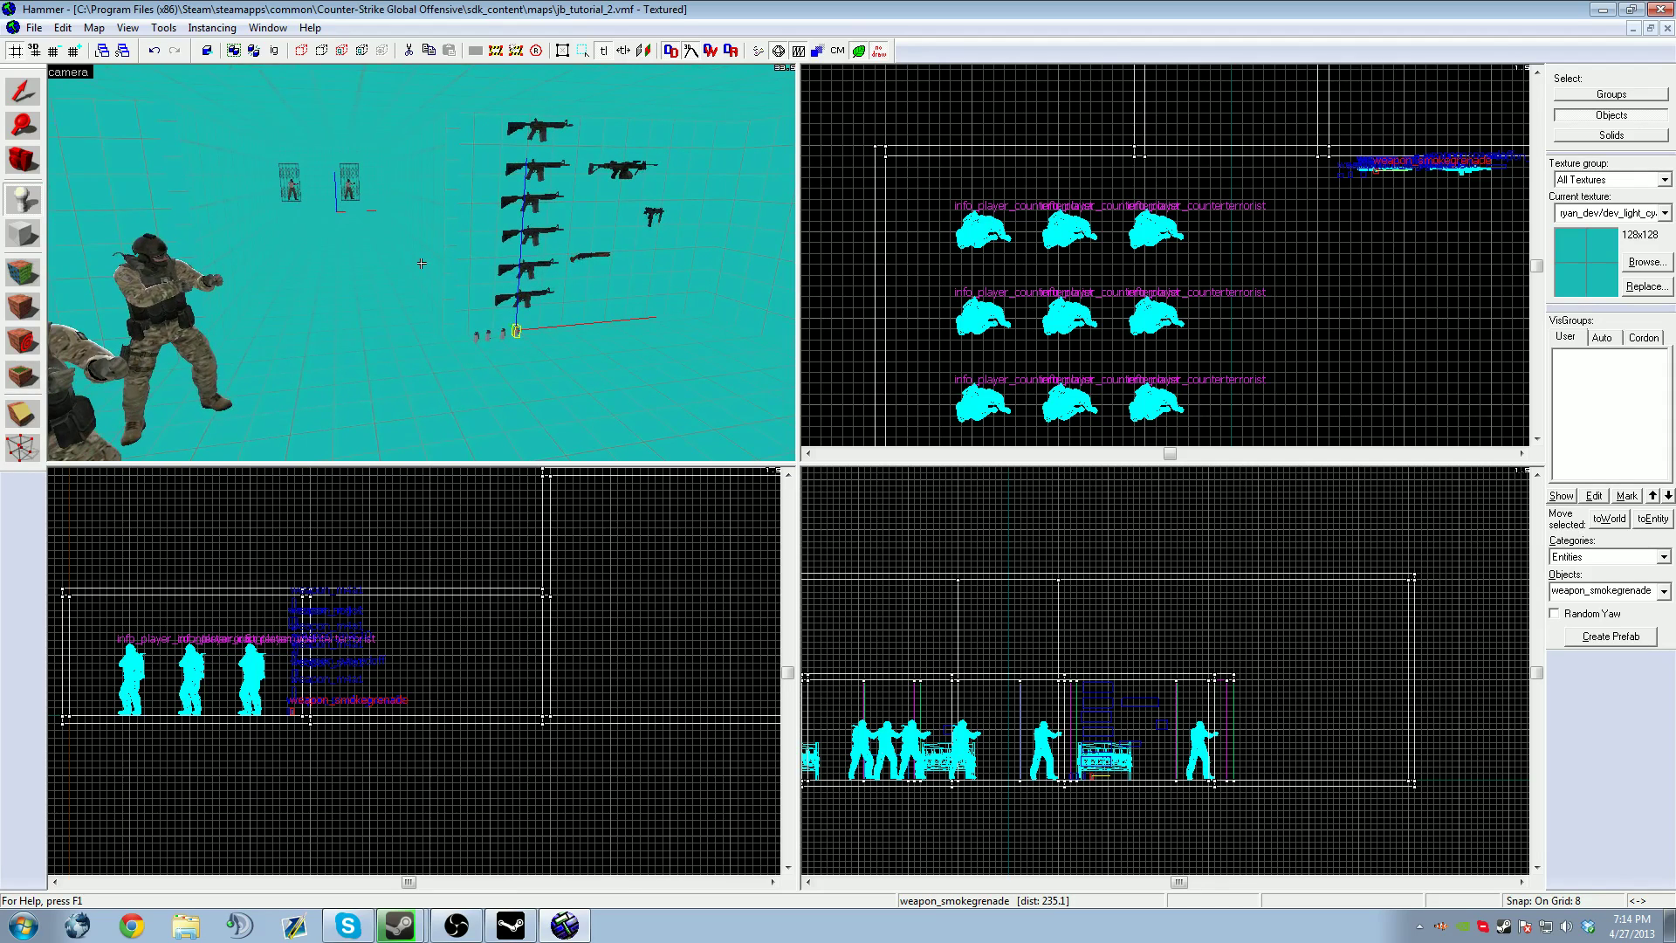
{"action": "key", "text": "Right"}
{"action": "key", "text": "z"}
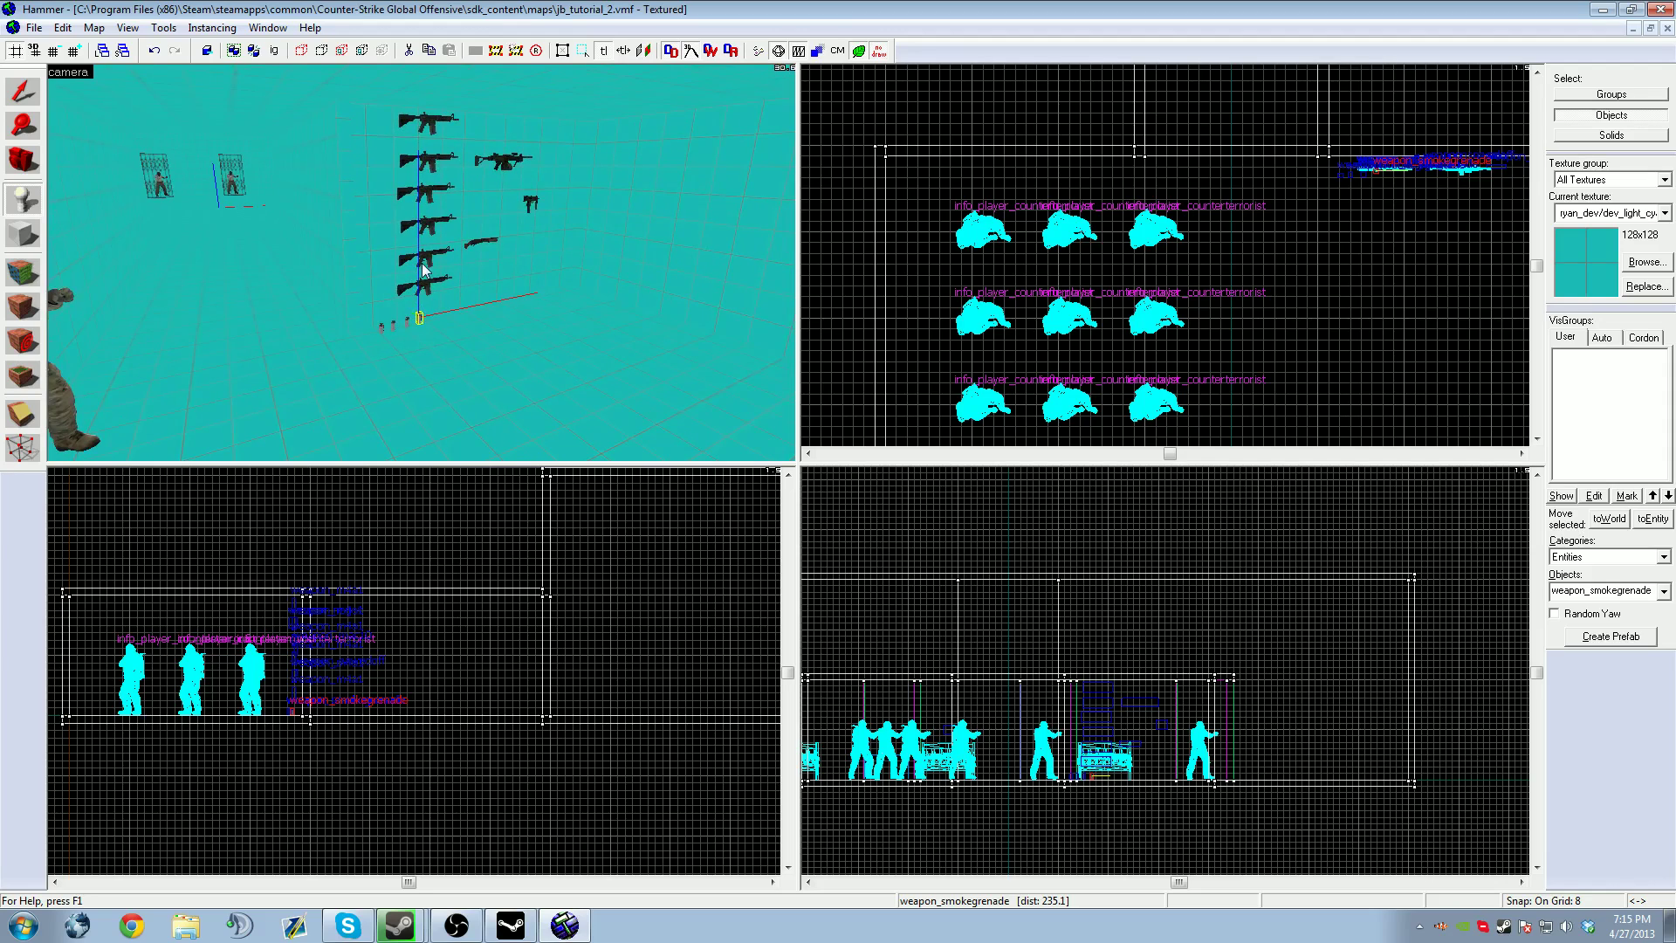
{"action": "key", "text": "z"}
{"action": "key", "text": "d"}
{"action": "key", "text": "Left"}
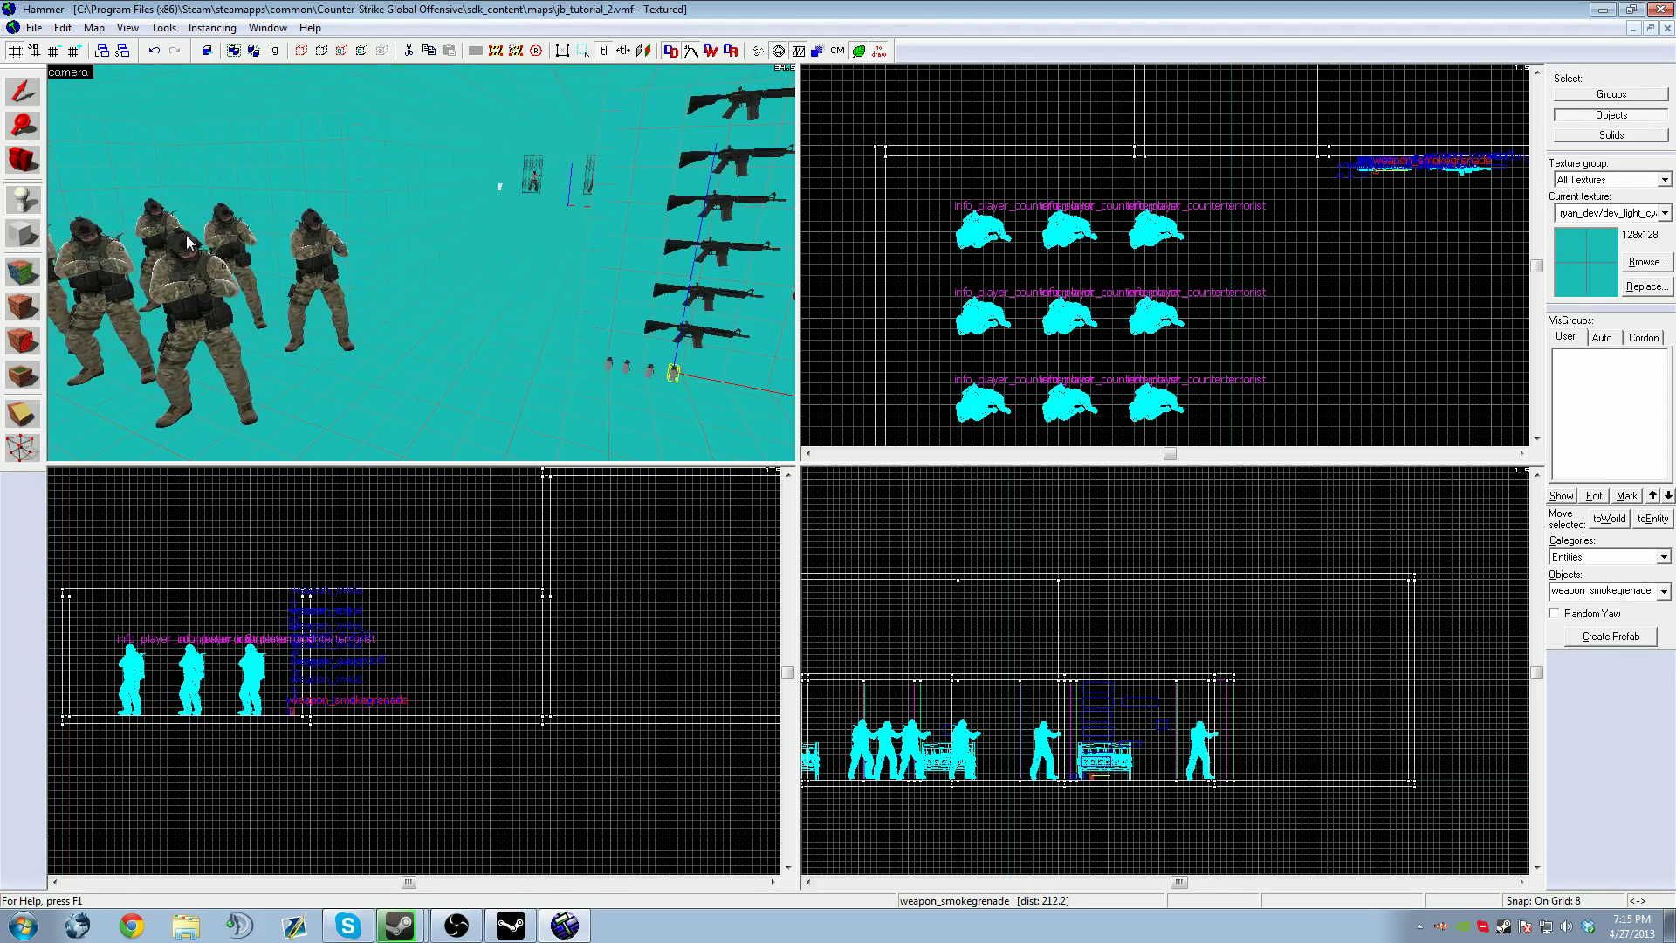
Place a game_player_equip entity on the floor between the counter-terrorist spawns and the weapon wall
{"action": "left_click", "coordinate": [1664, 591]}
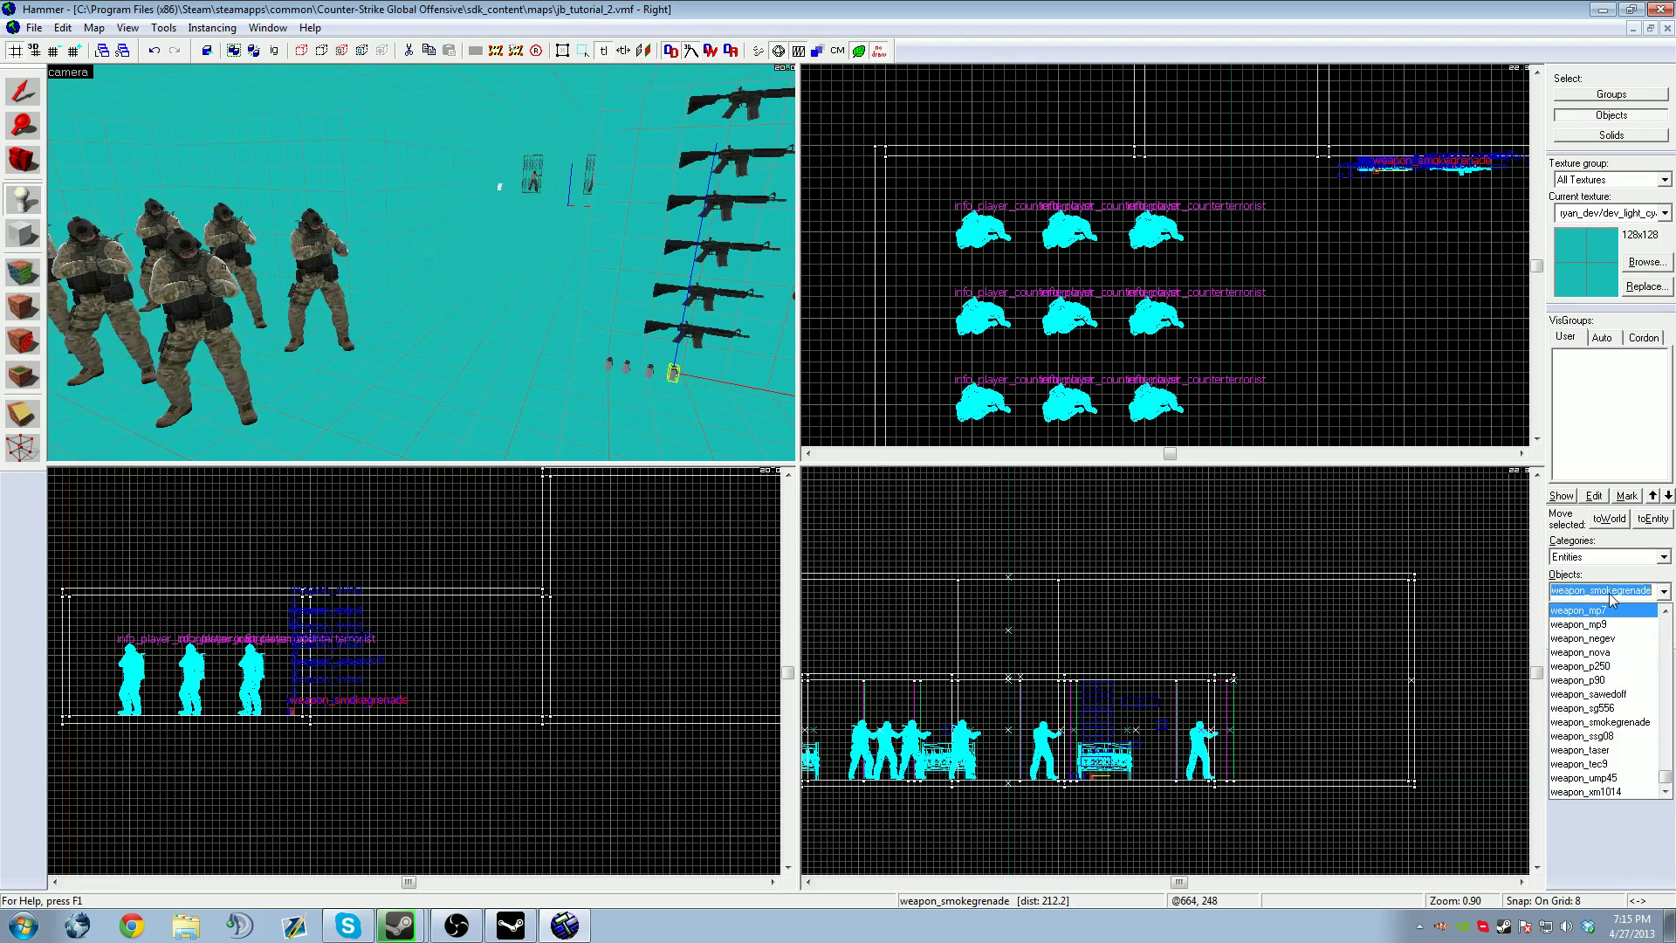
{"action": "type", "text": "game"}
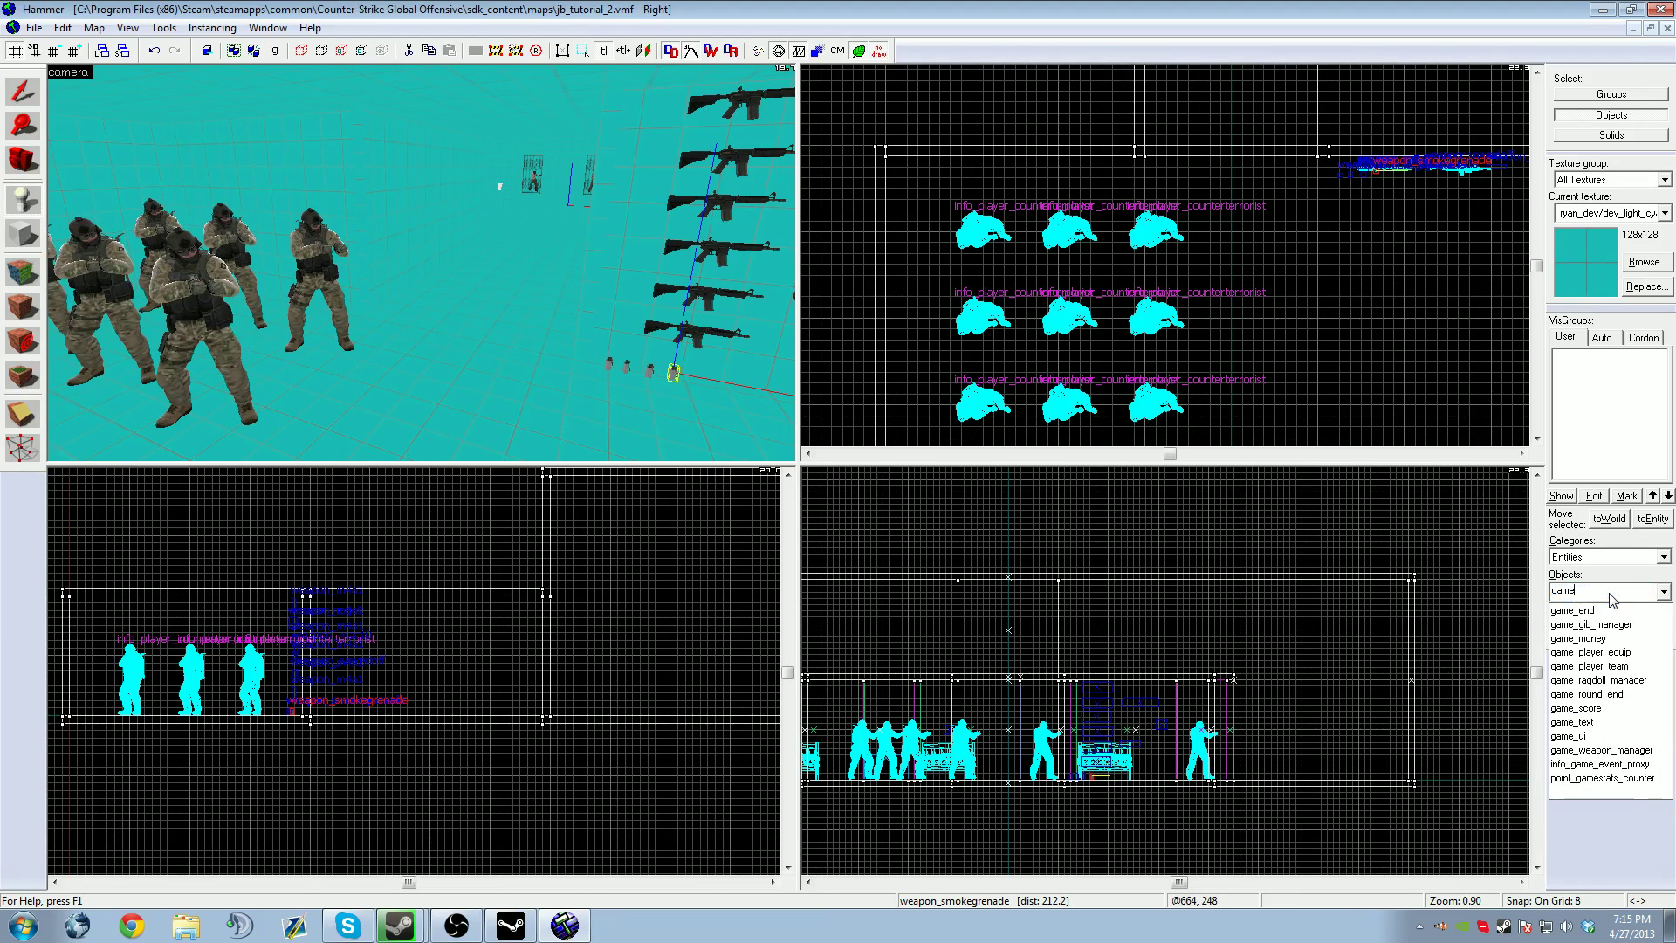
{"action": "type", "text": "_player"}
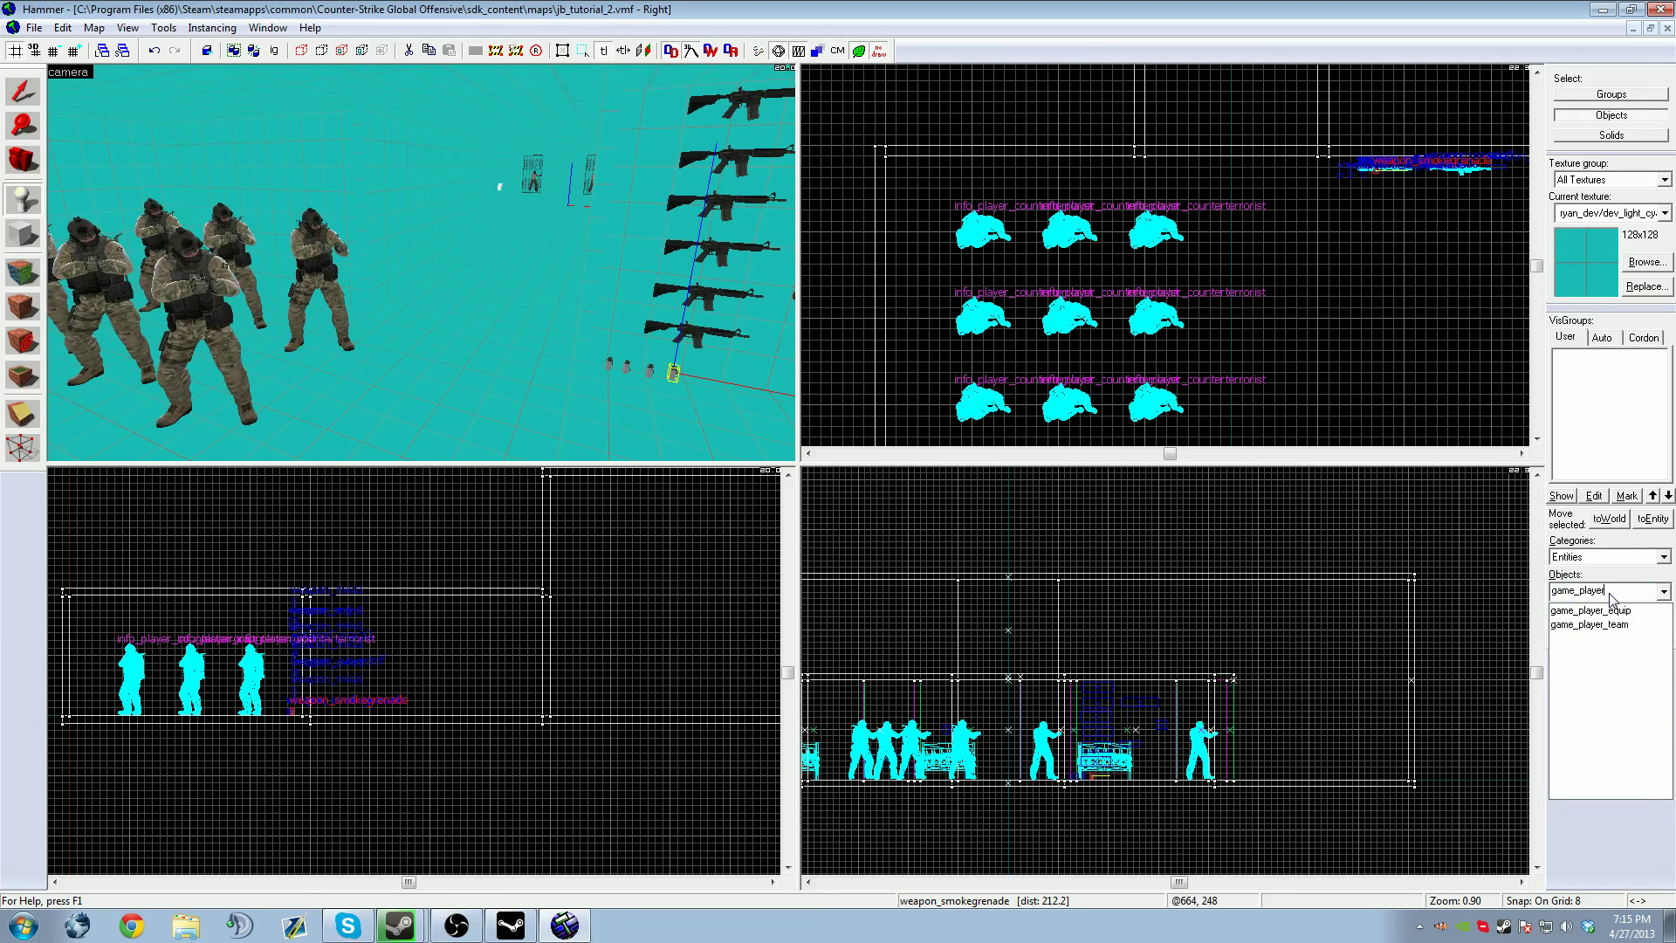
{"action": "type", "text": "_"}
{"action": "left_click", "coordinate": [1598, 610]}
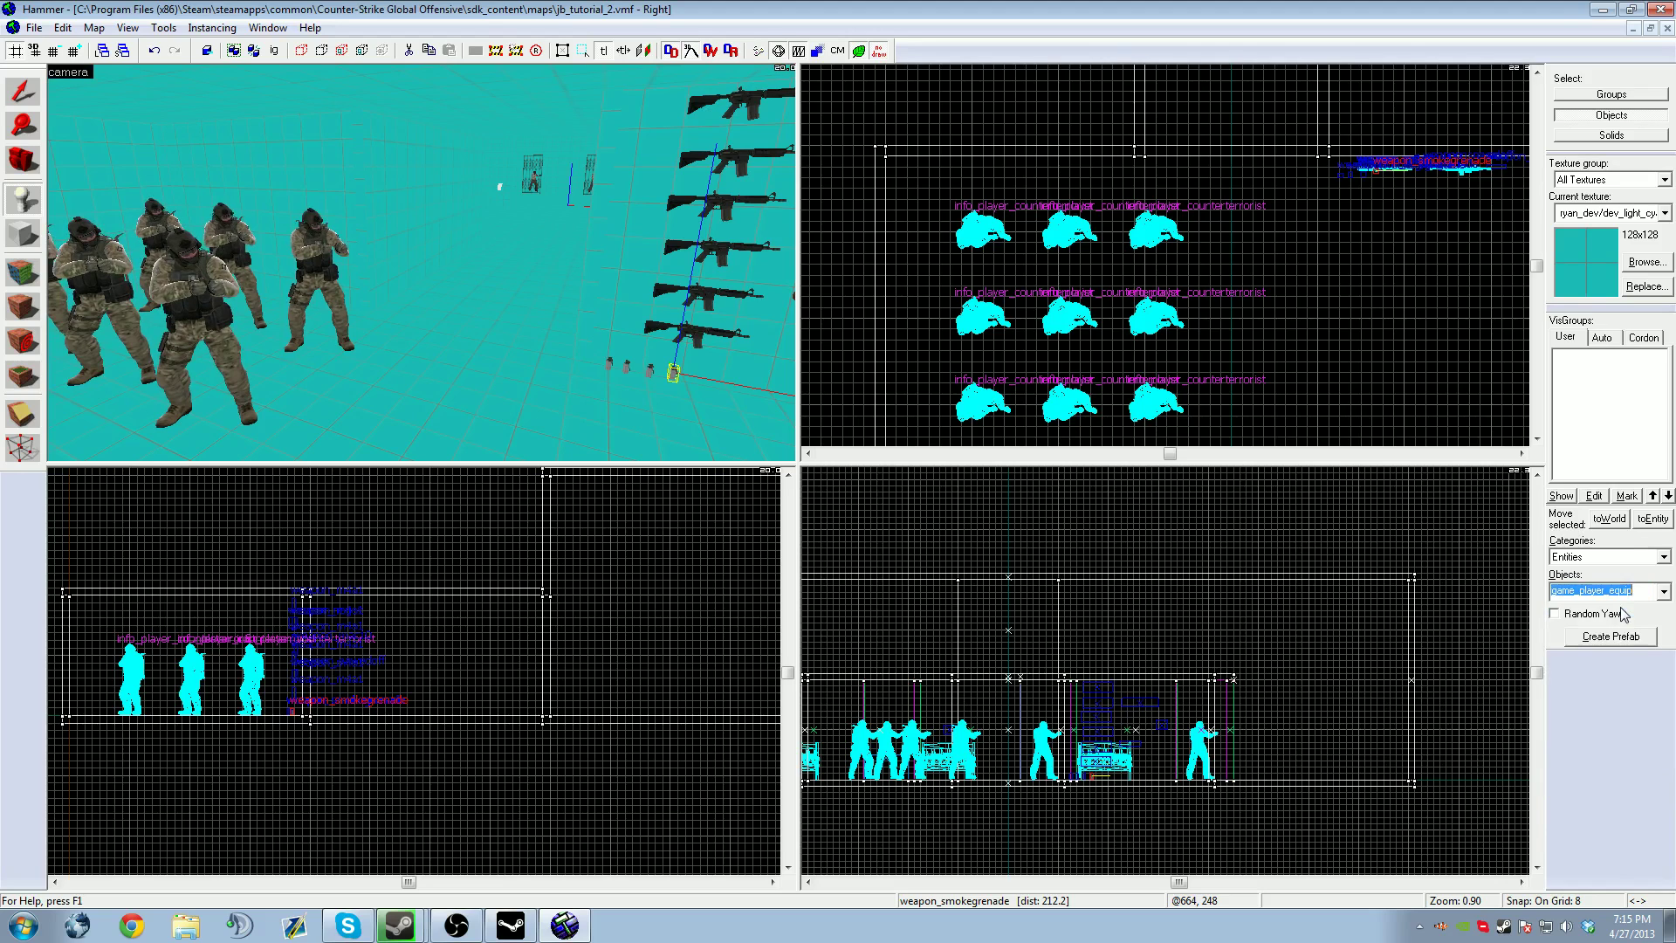
{"action": "left_click", "coordinate": [454, 314]}
Open the object properties of the game_player_equip entity, check its flags and return to its class info
{"action": "key", "text": "shift+s"}
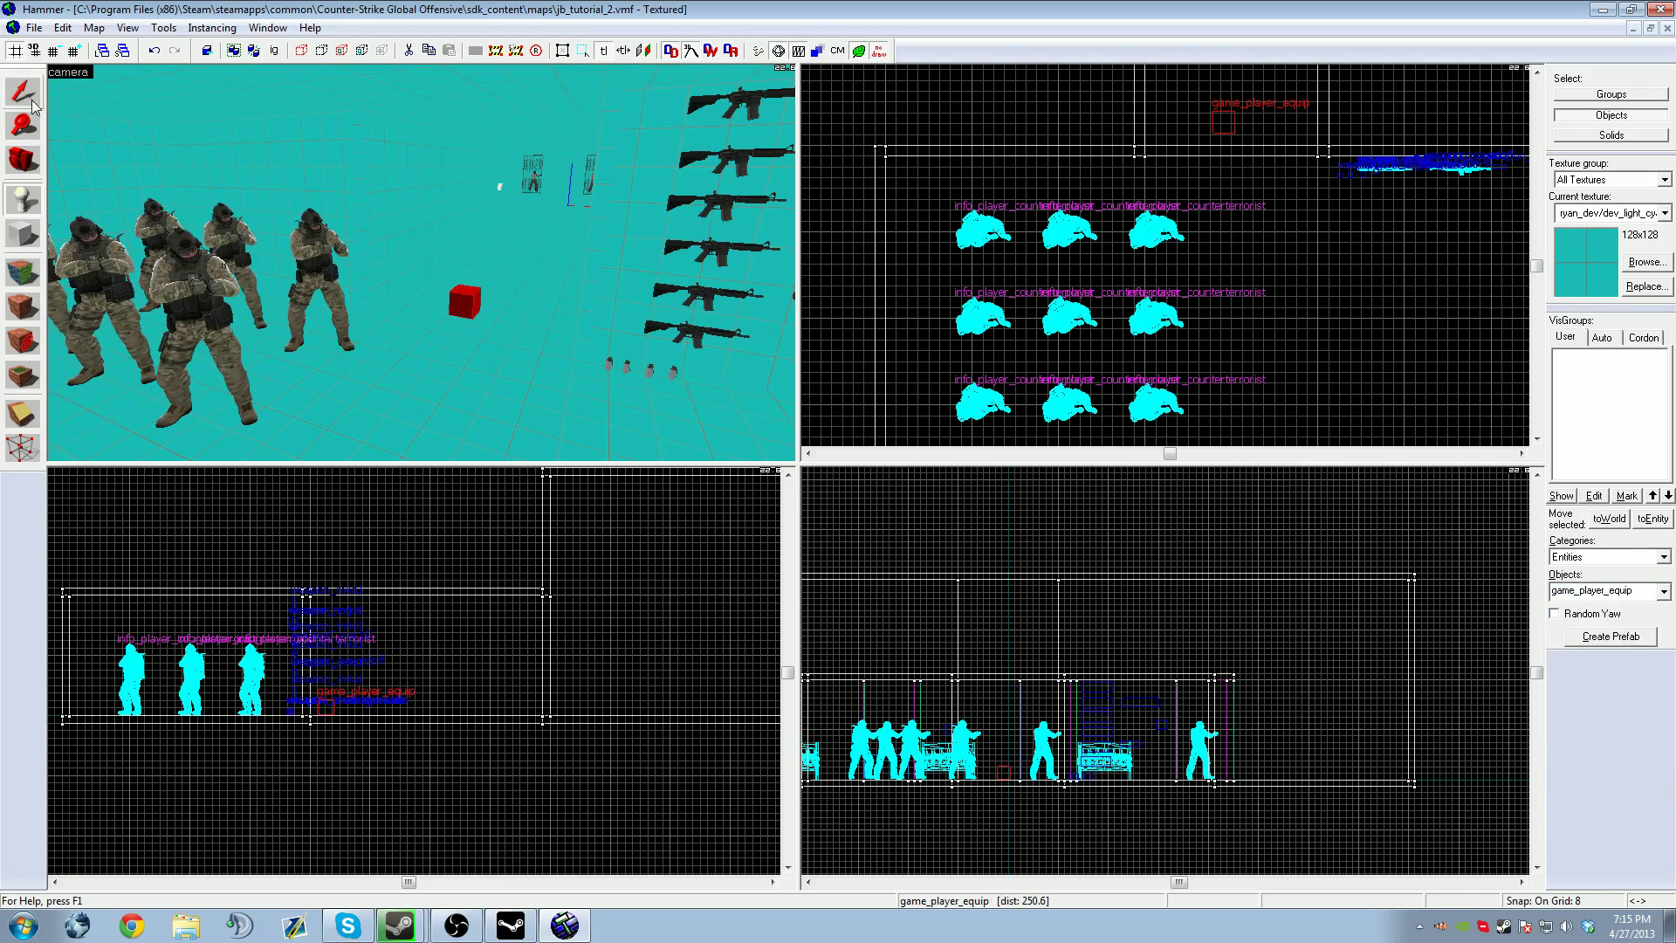
{"action": "double_click", "coordinate": [454, 311]}
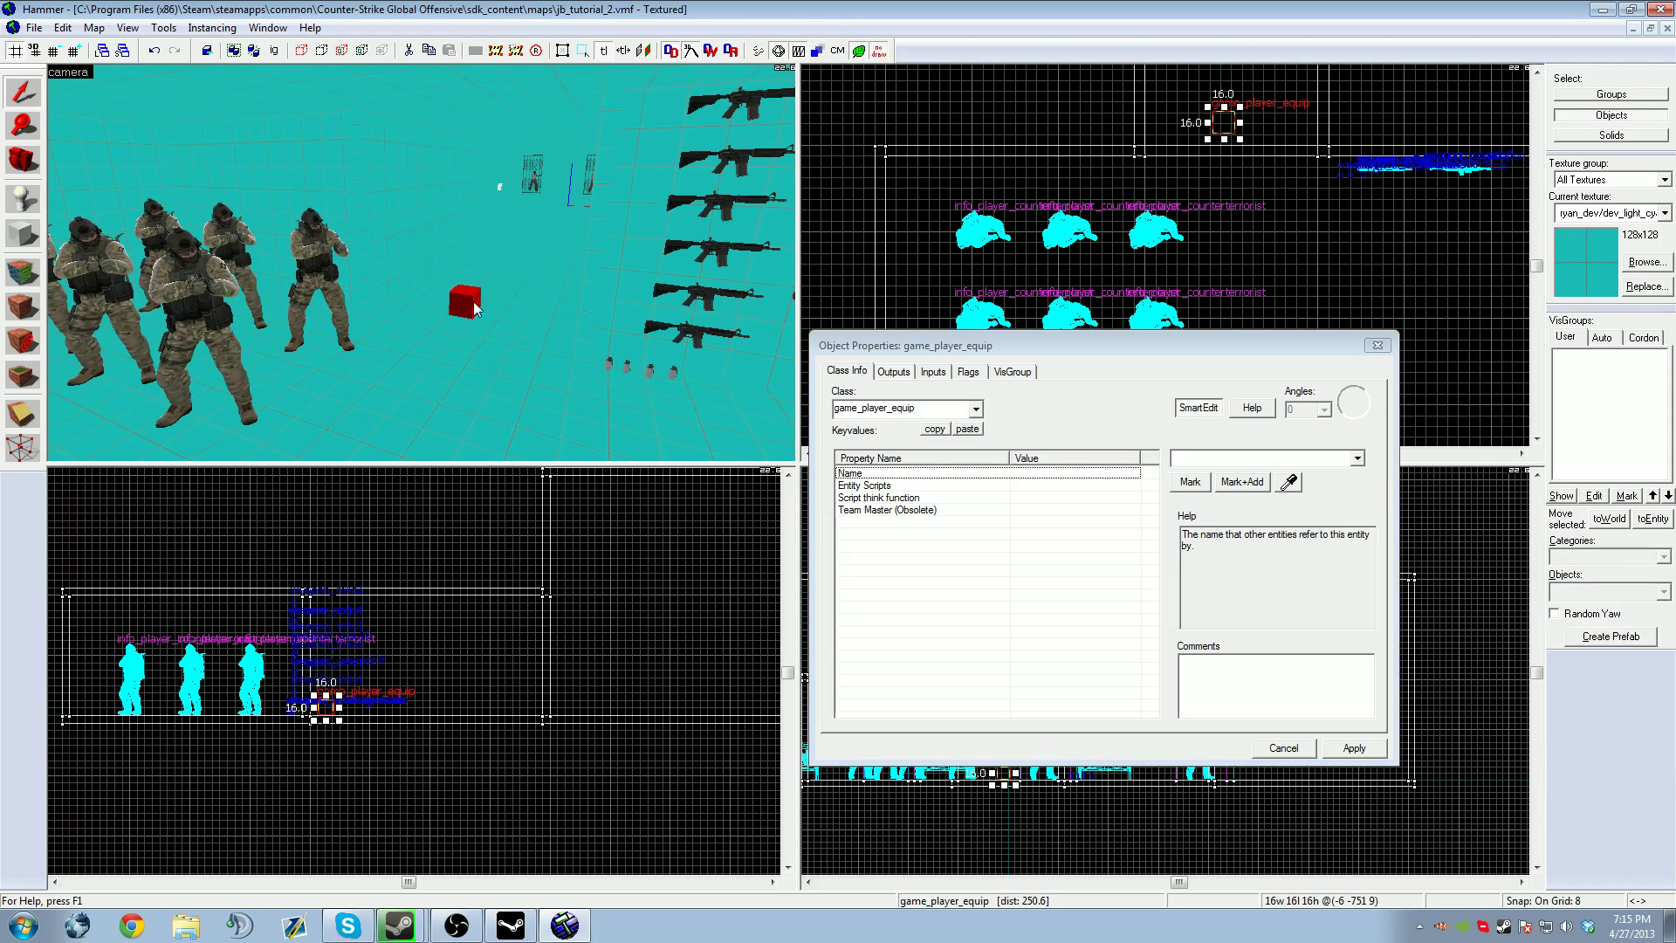
{"action": "left_click", "coordinate": [967, 373]}
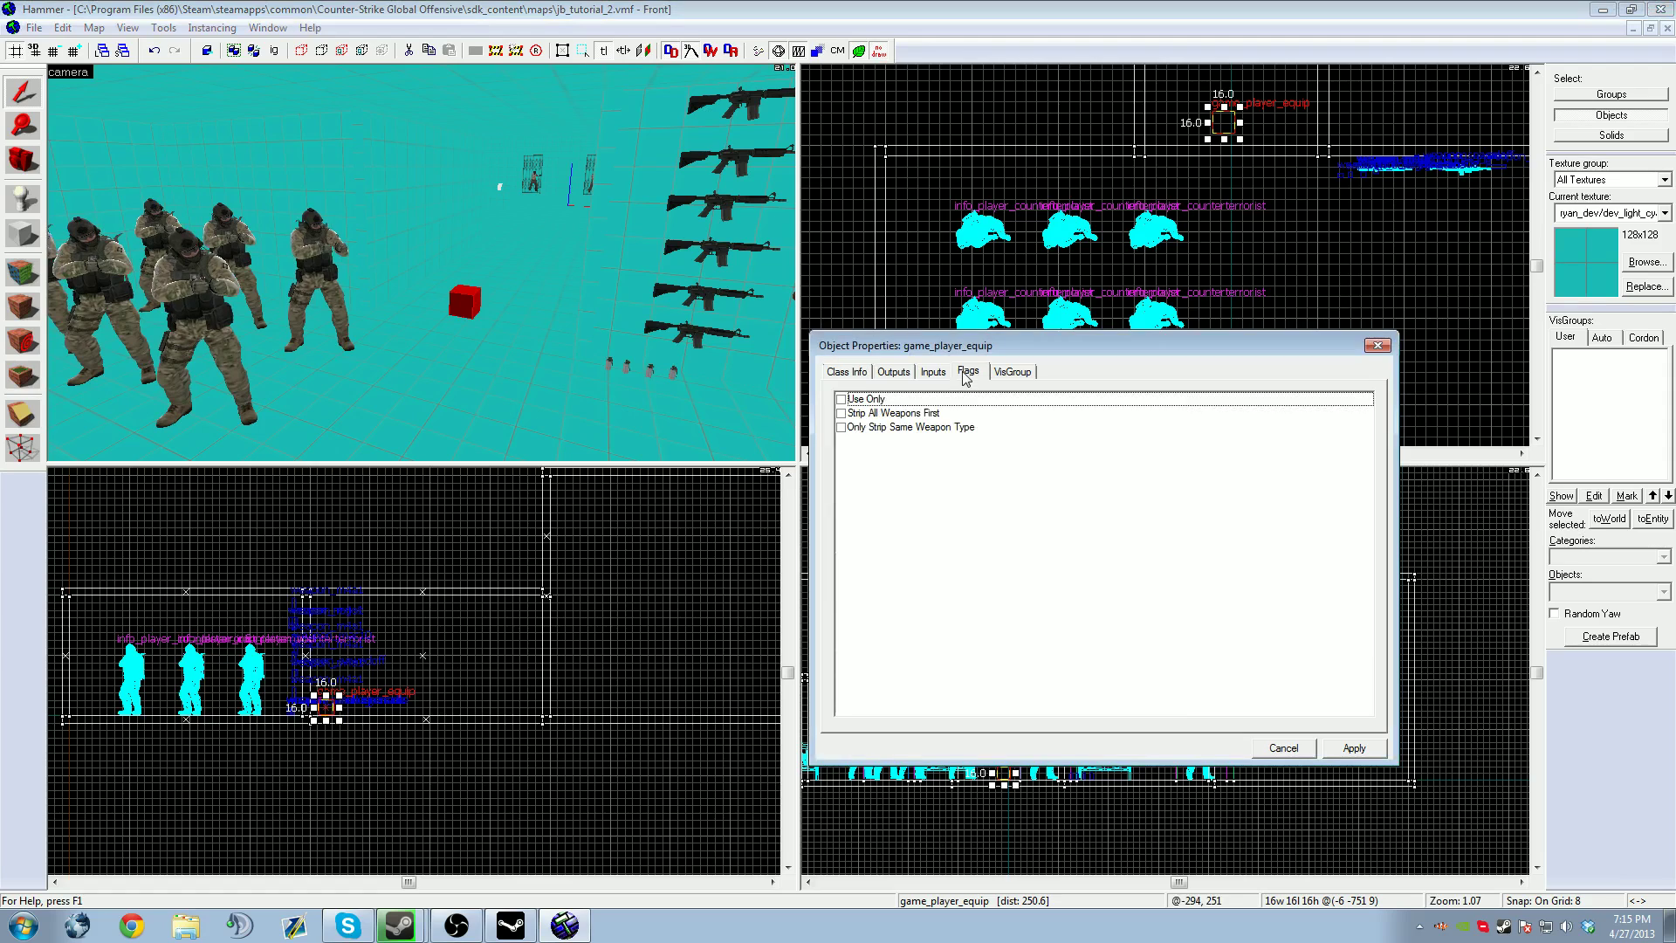
{"action": "left_click", "coordinate": [847, 372]}
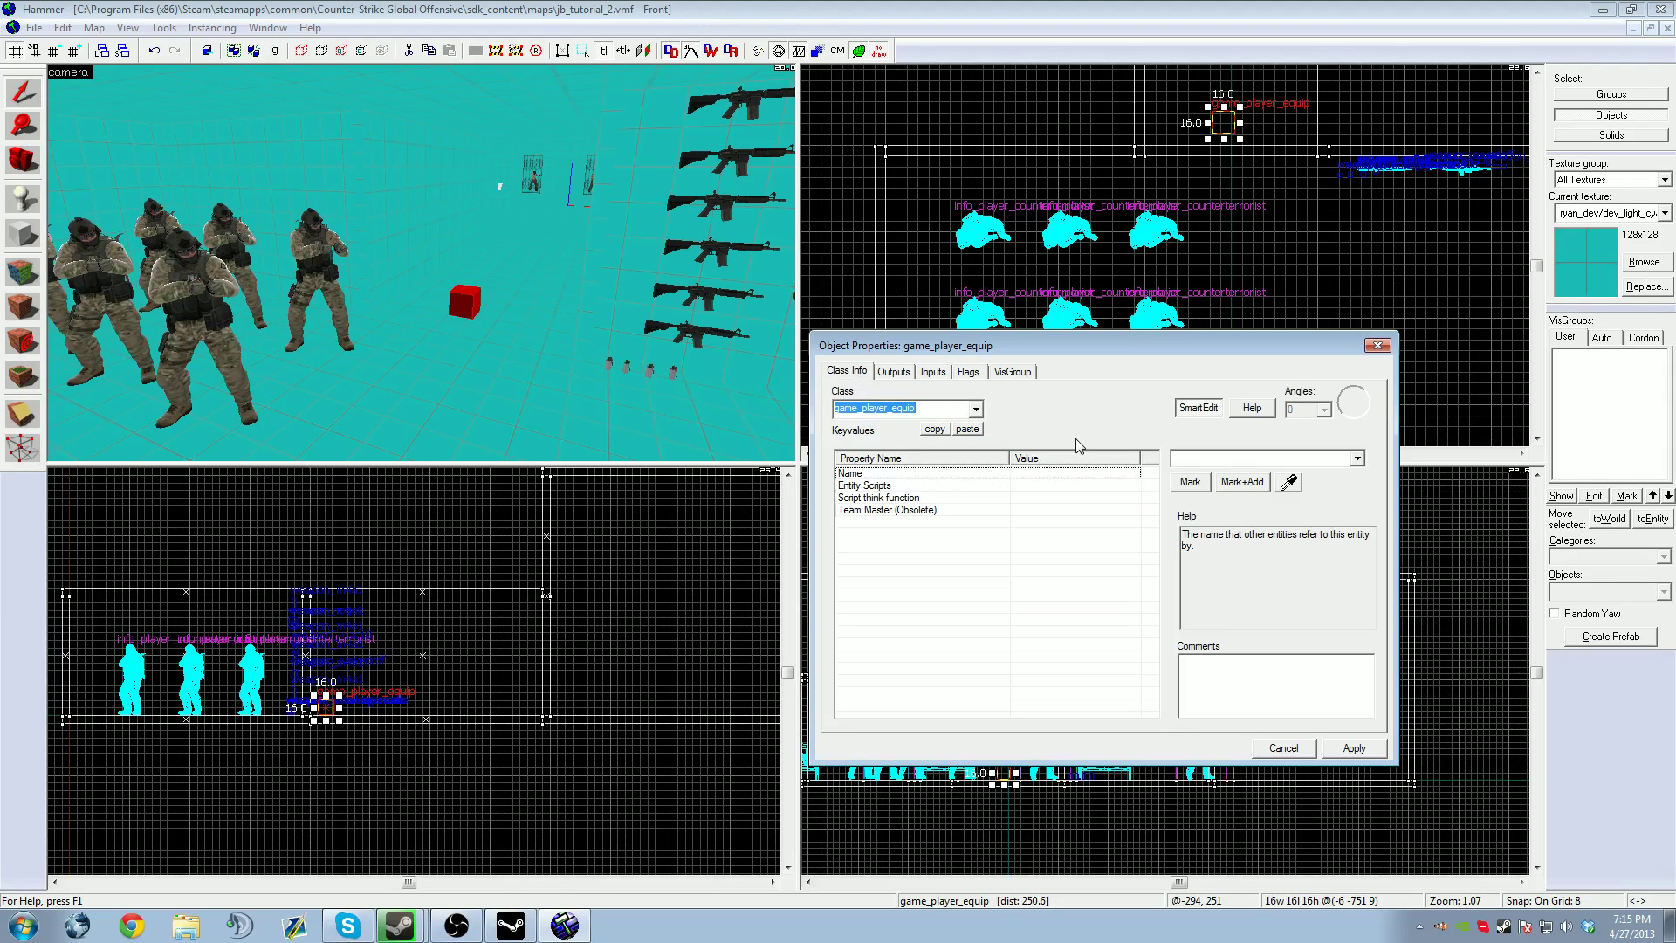
Turn off SmartEdit for the game_player_equip entity and add a keyvalue with key weapon_knife and value 0
{"action": "left_click", "coordinate": [1198, 408]}
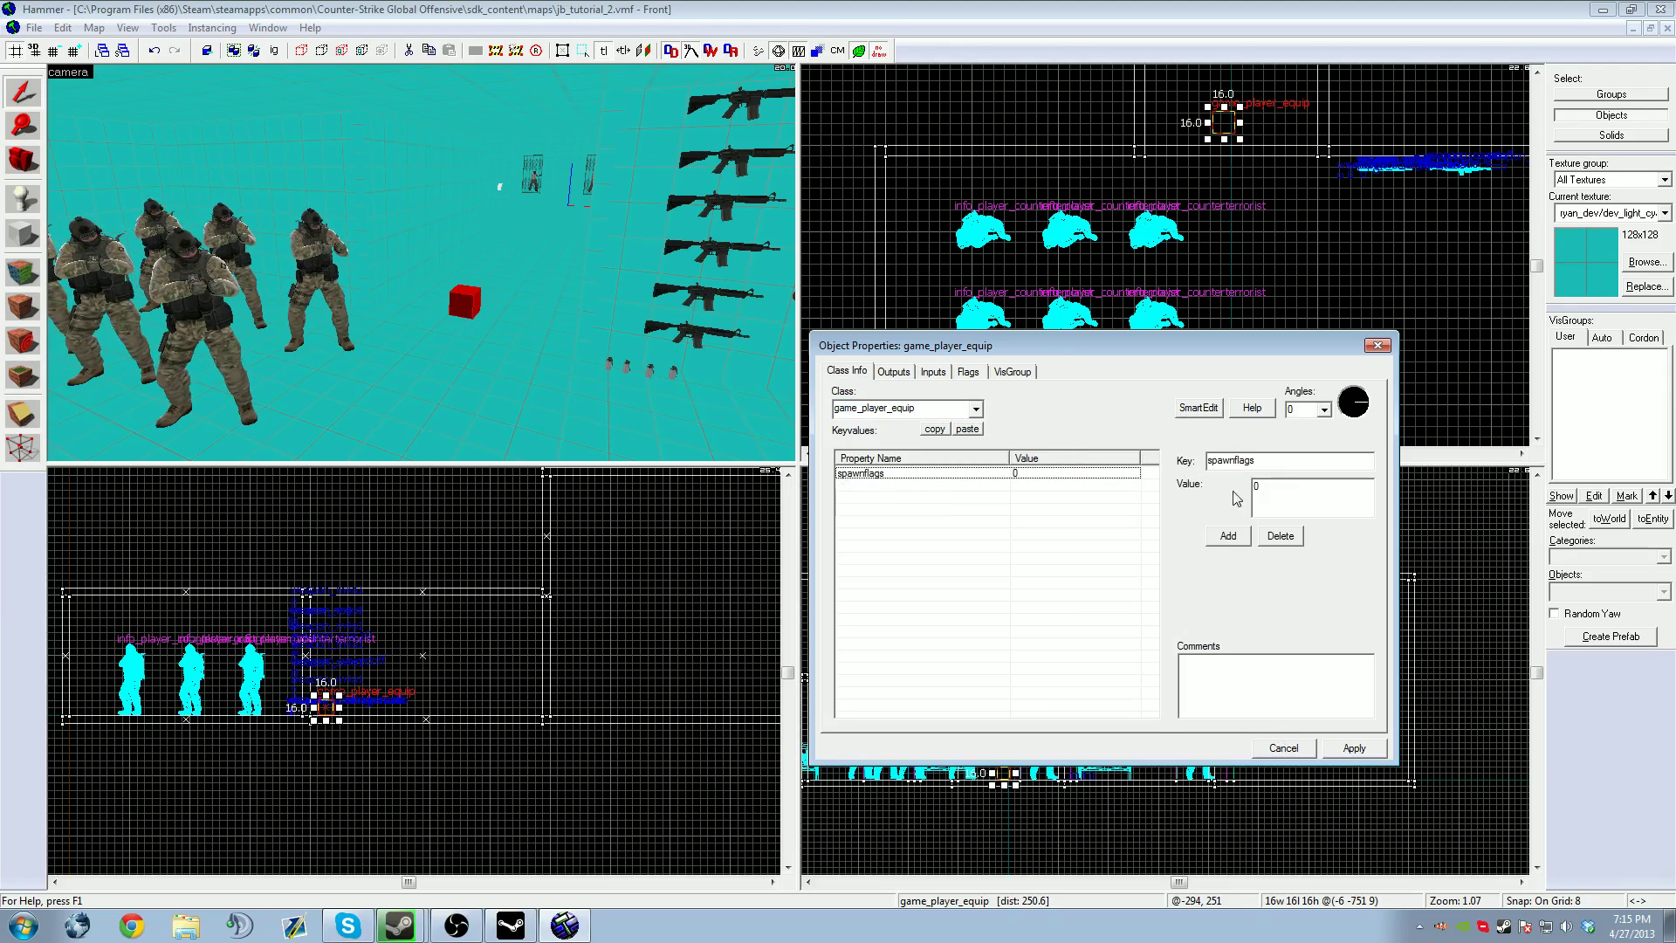
{"action": "left_click", "coordinate": [1227, 536]}
{"action": "type", "text": "w"}
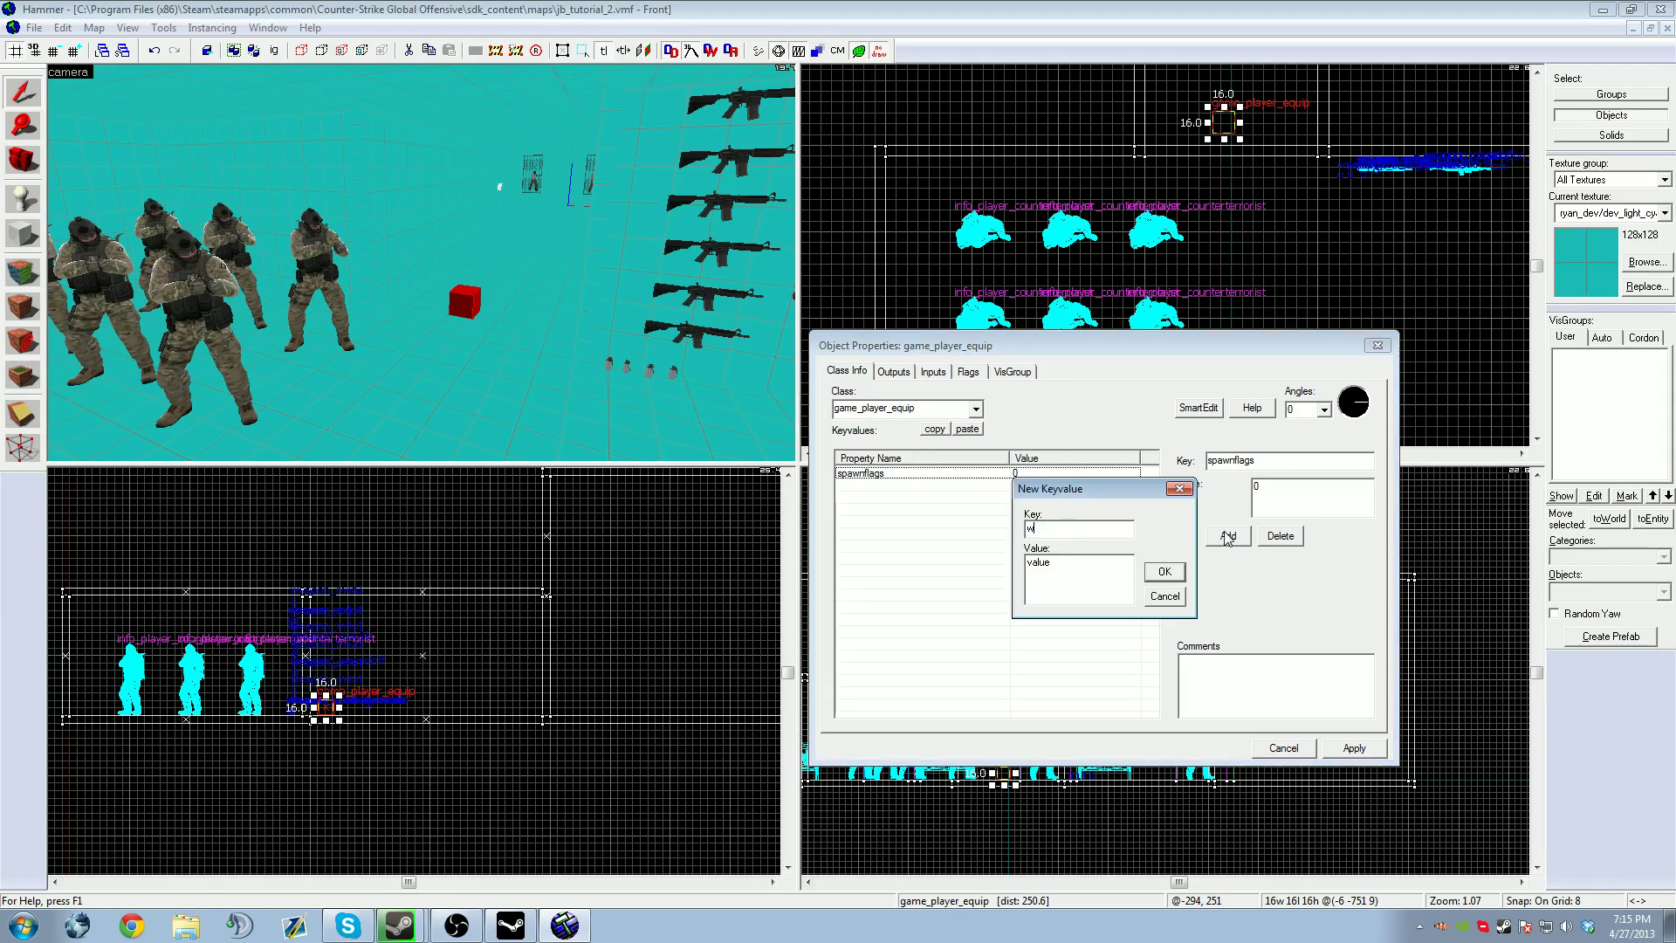
{"action": "type", "text": "eapon_knife"}
{"action": "left_click_drag", "start_coordinate": [1098, 570], "coordinate": [949, 556]}
{"action": "type", "text": "0"}
{"action": "left_click", "coordinate": [1165, 572]}
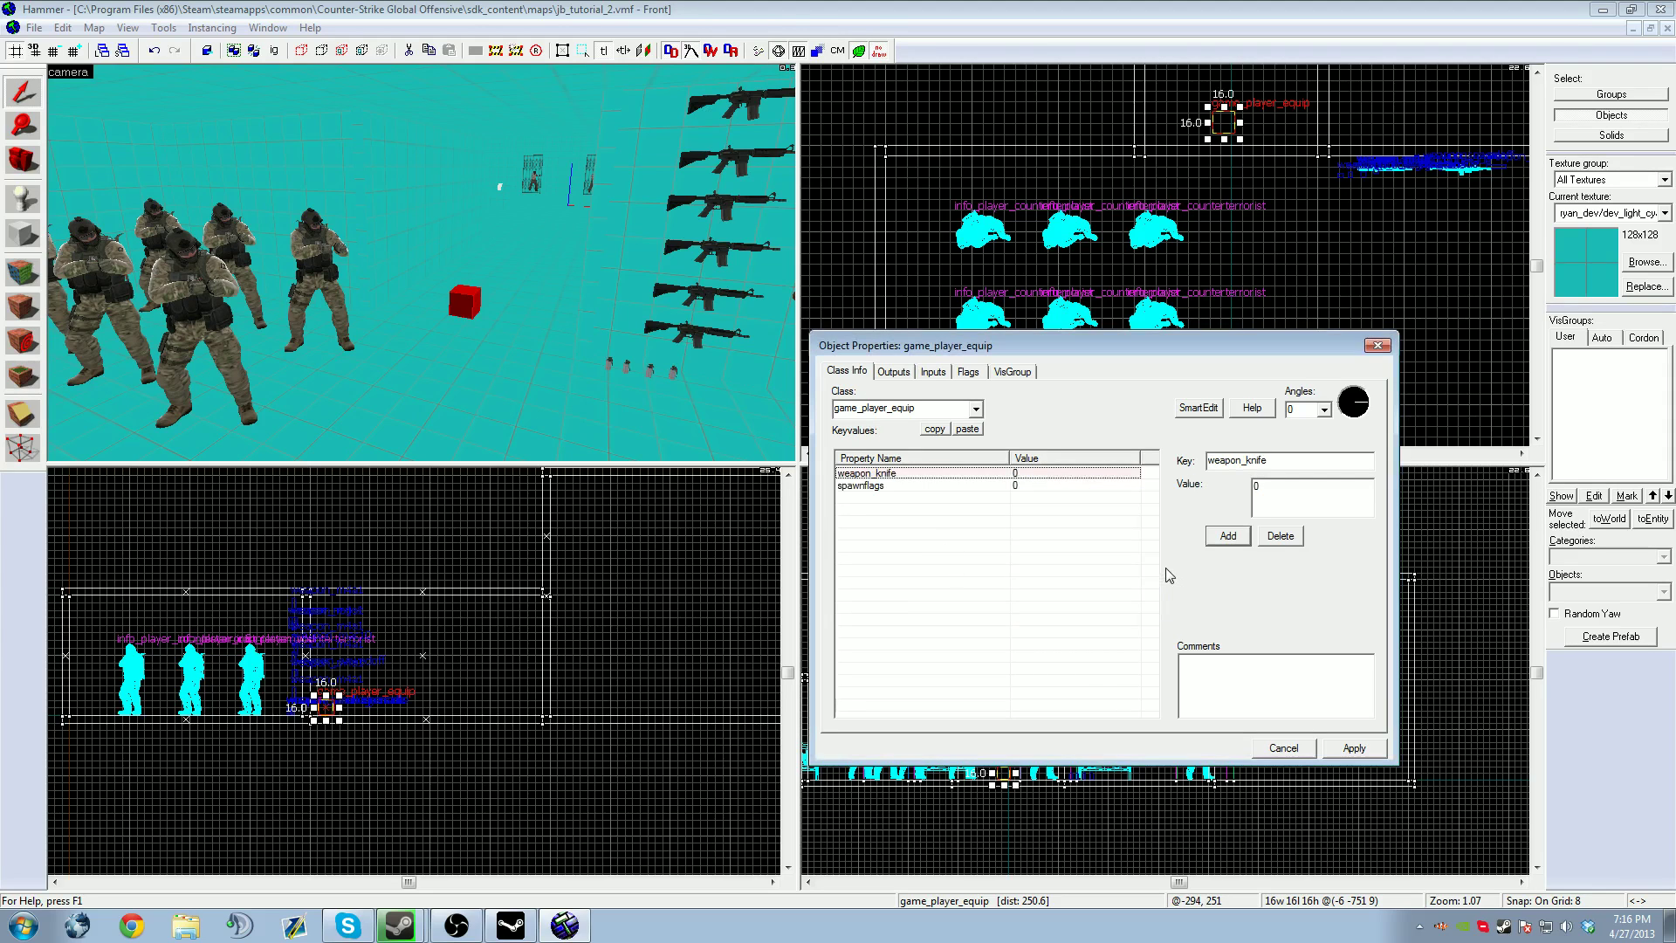
Turn SmartEdit back on for the game_player_equip entity and review its flags and class info
{"action": "left_click", "coordinate": [1200, 407]}
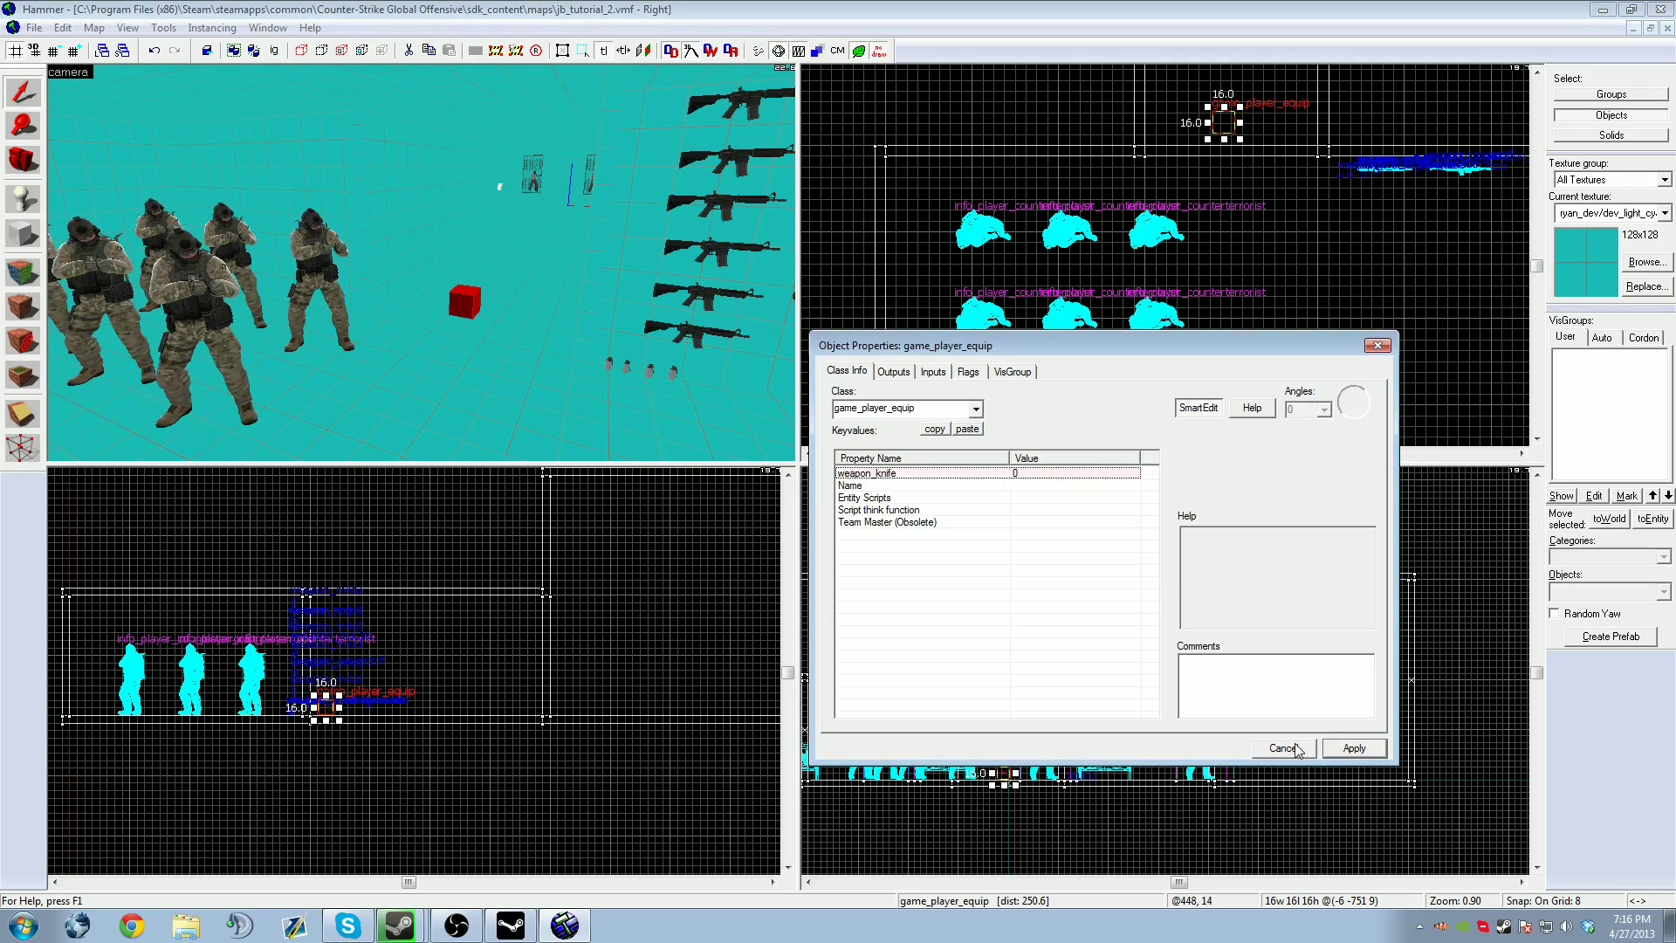
{"action": "left_click", "coordinate": [968, 372]}
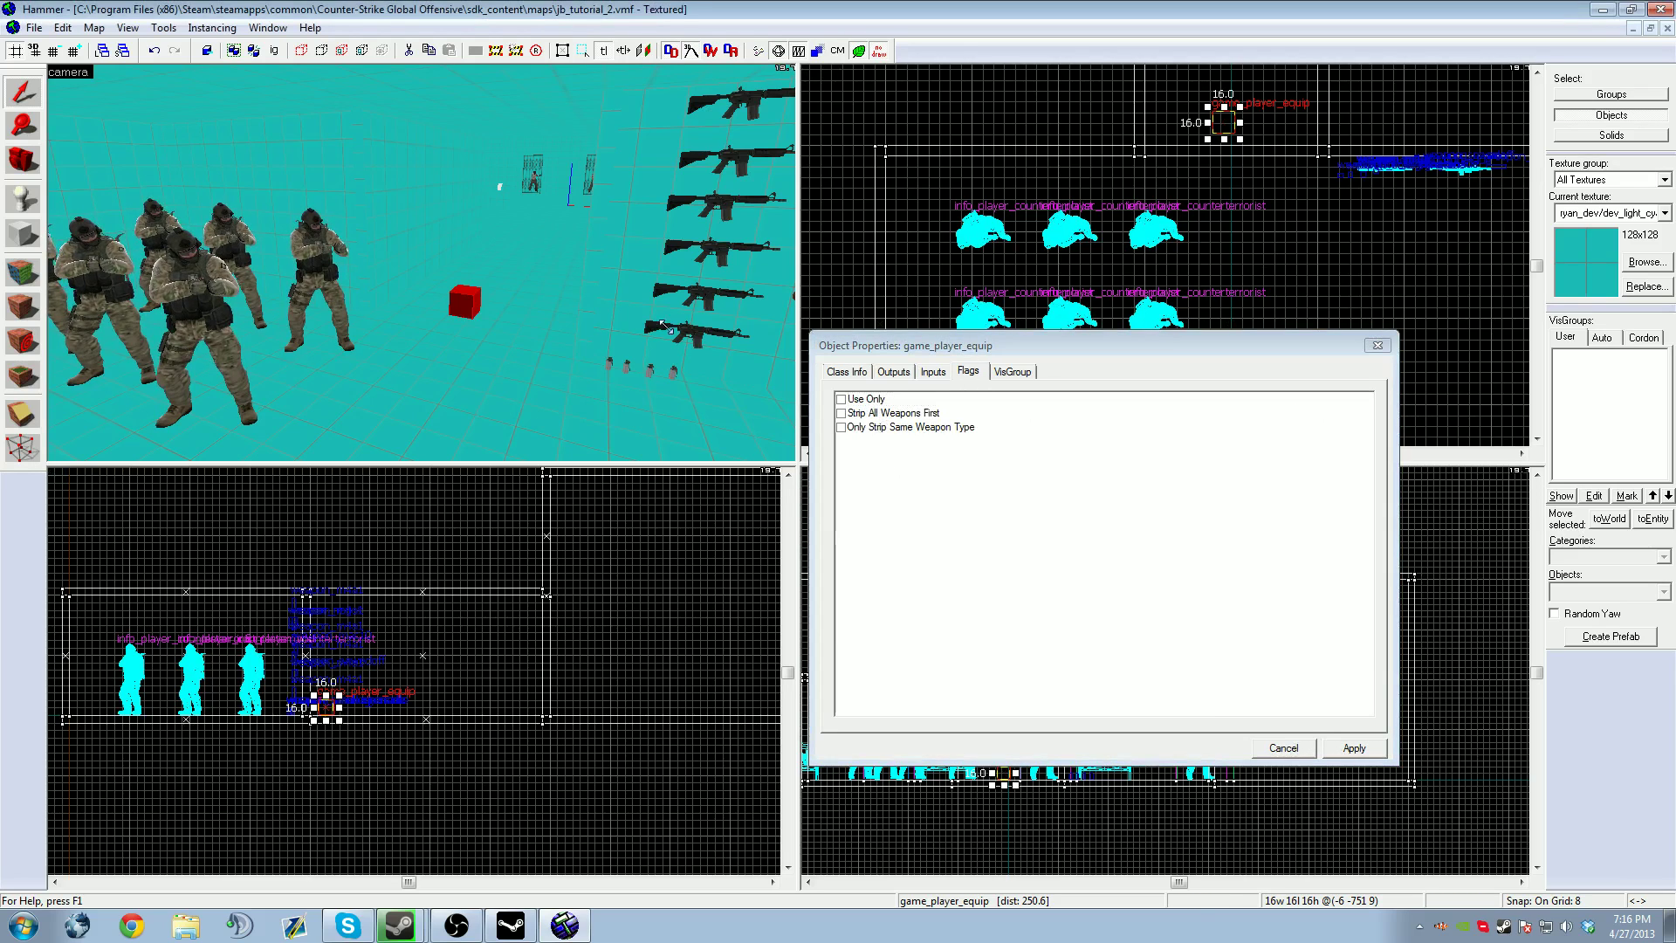
{"action": "left_click", "coordinate": [858, 372]}
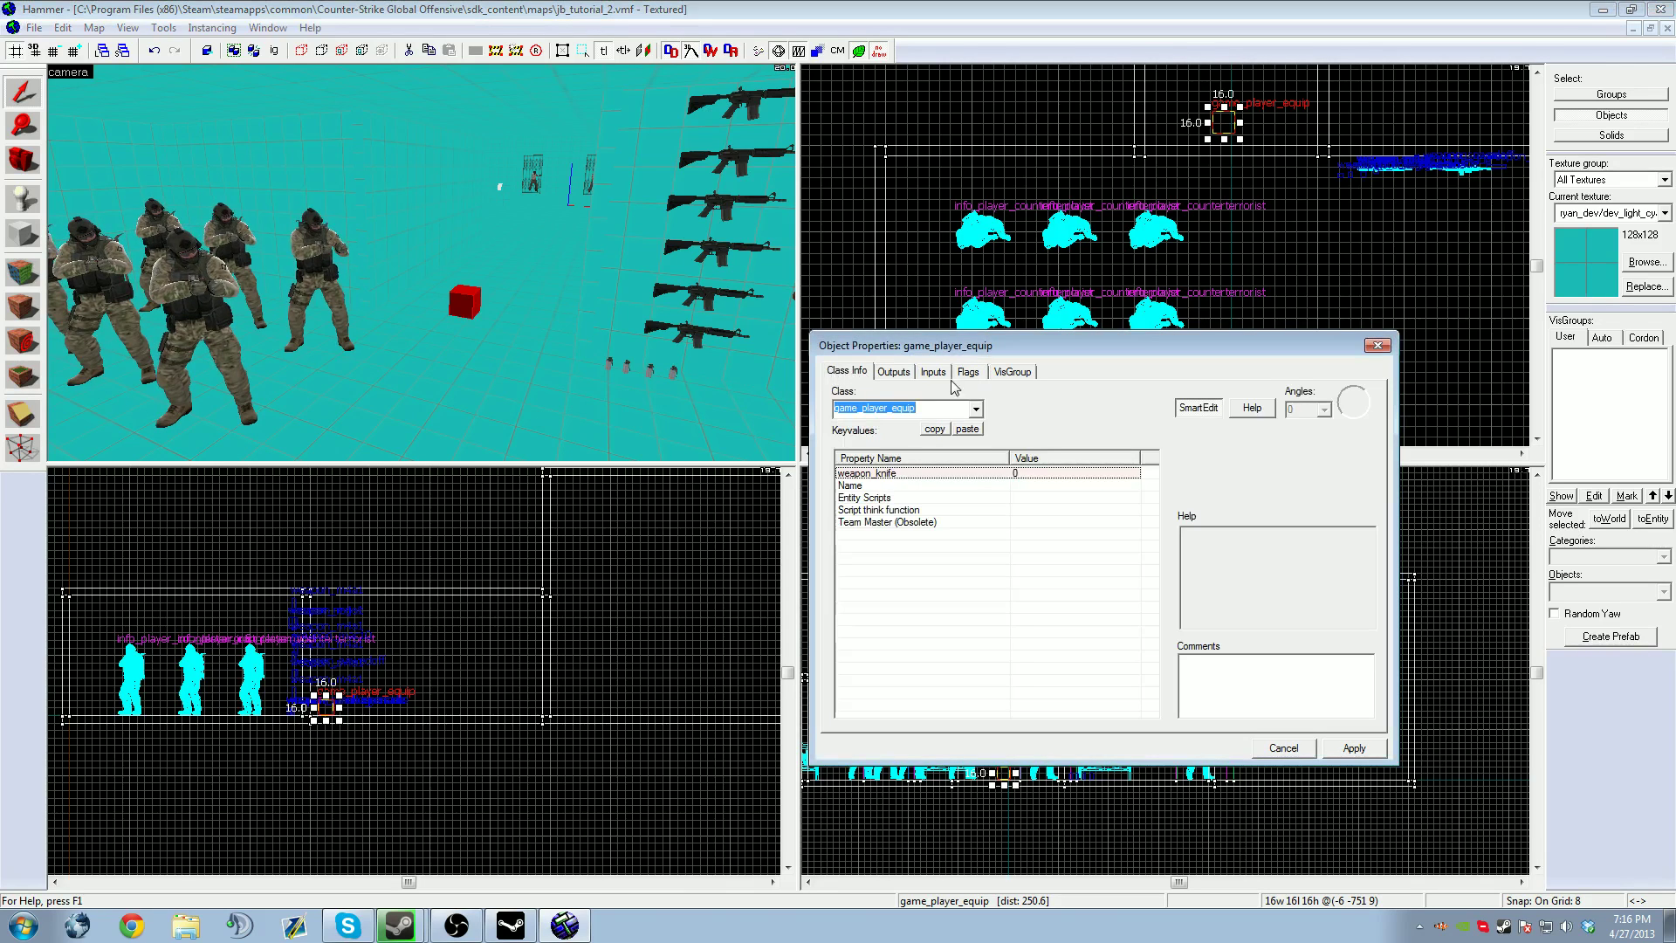
{"action": "key", "text": "z"}
{"action": "key", "text": "Left"}
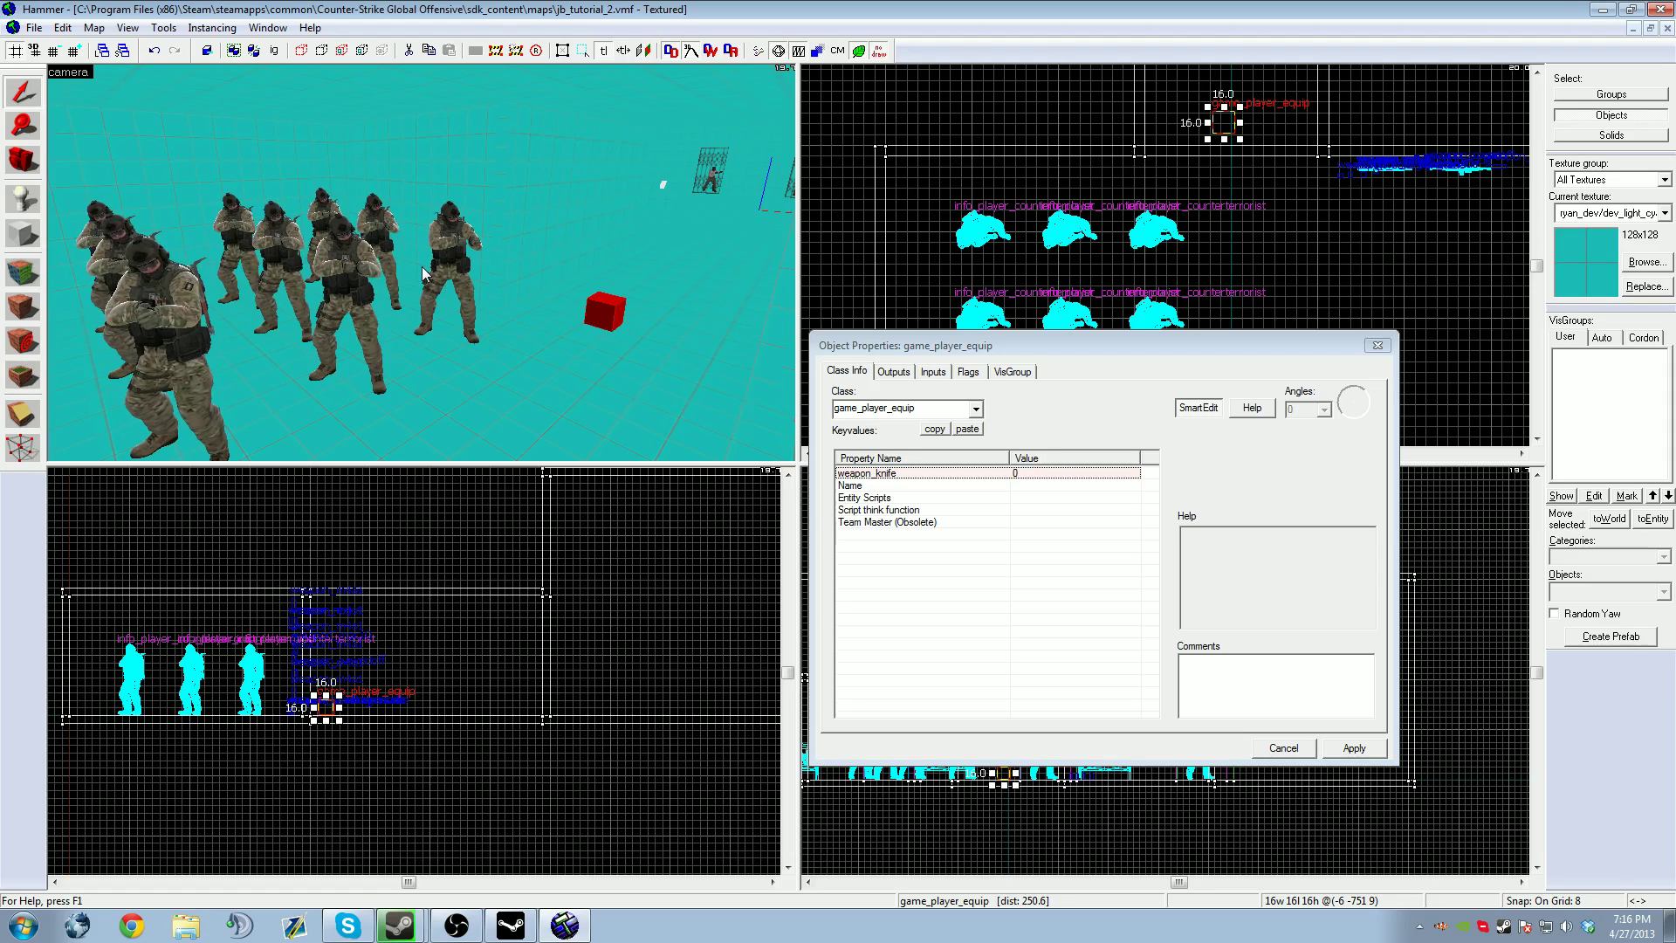
{"action": "key", "text": "z"}
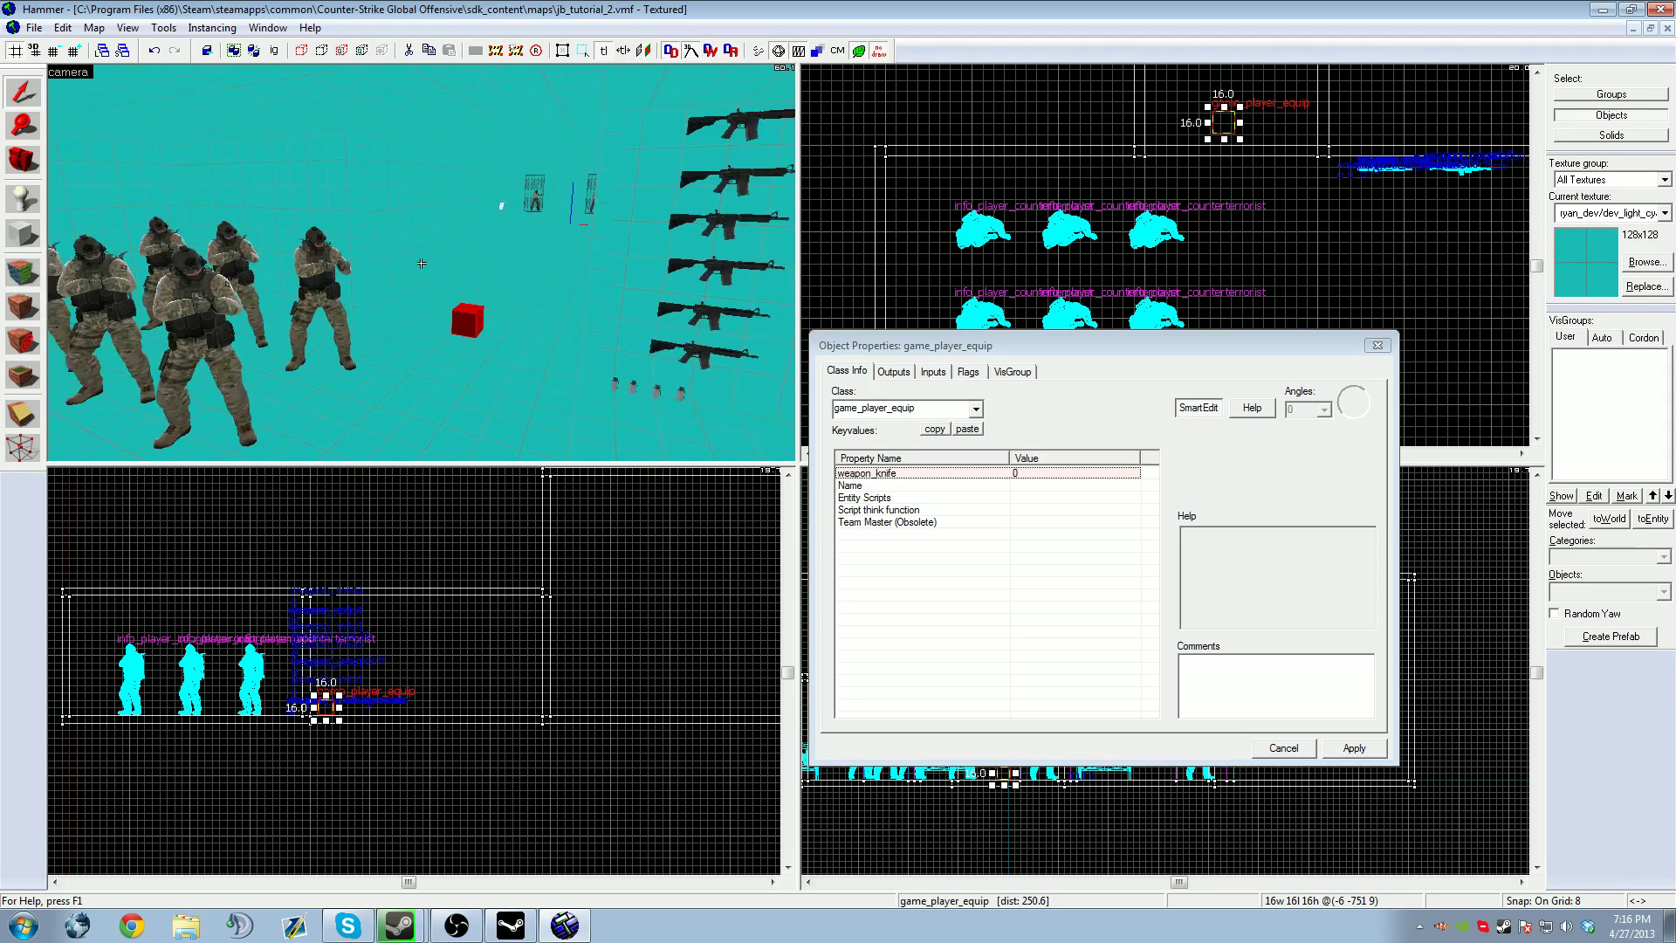
{"action": "key", "text": "z"}
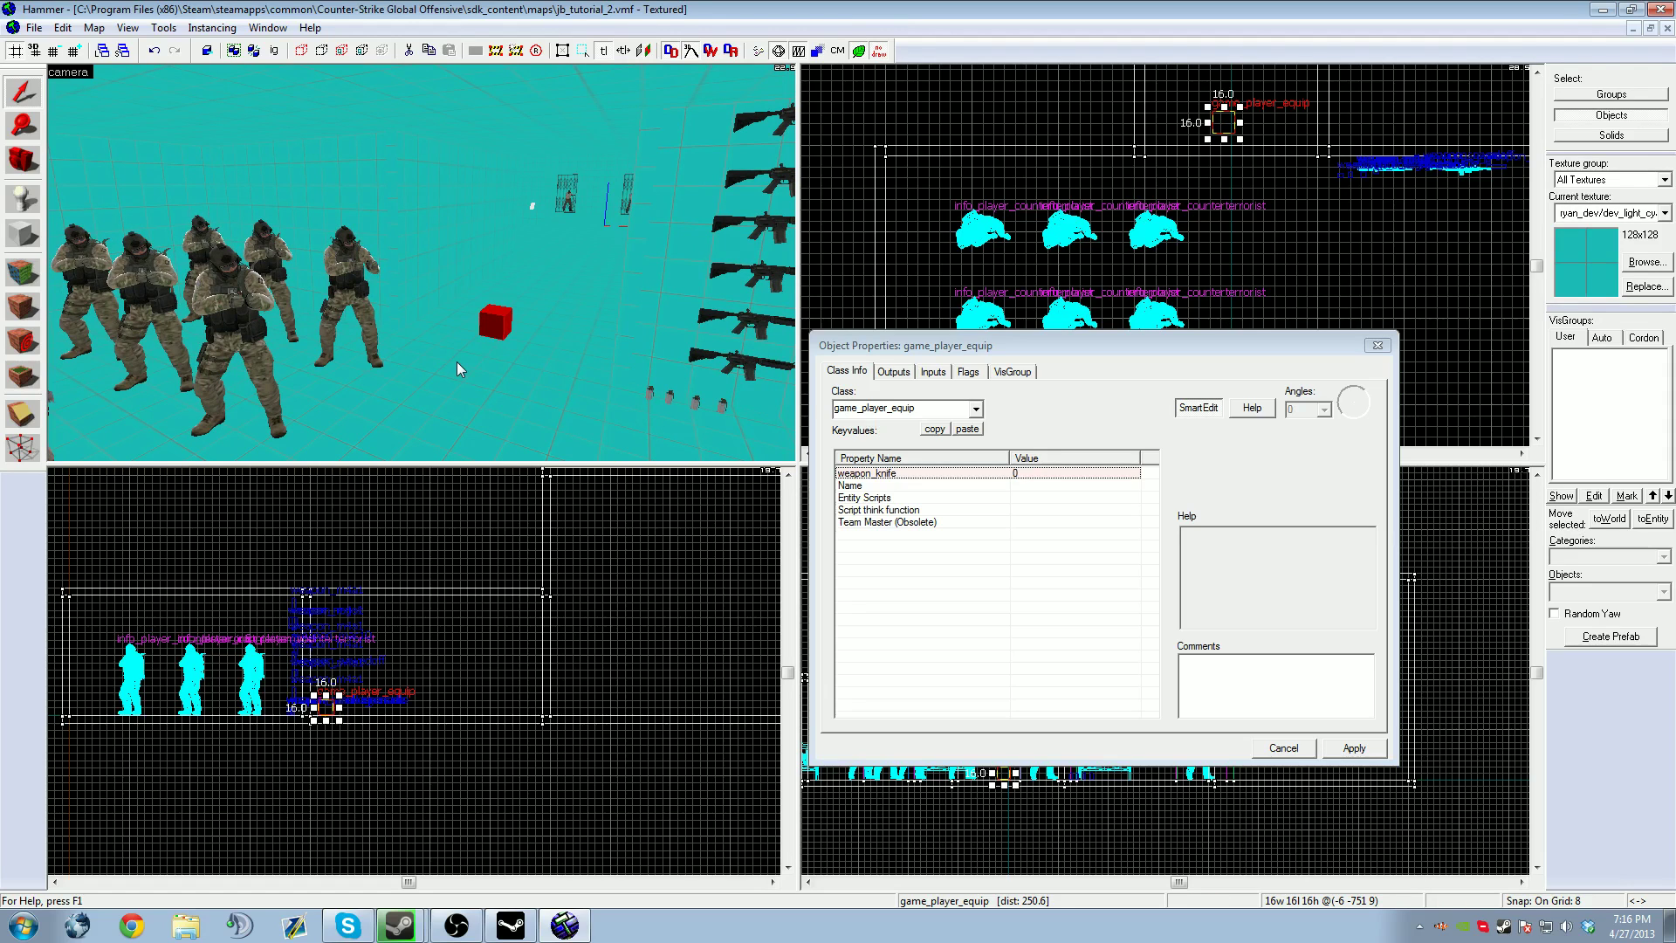
Enable the Strip All Weapons First flag on the game_player_equip entity, apply it, close the properties and clear the selection
{"action": "left_click", "coordinate": [969, 372]}
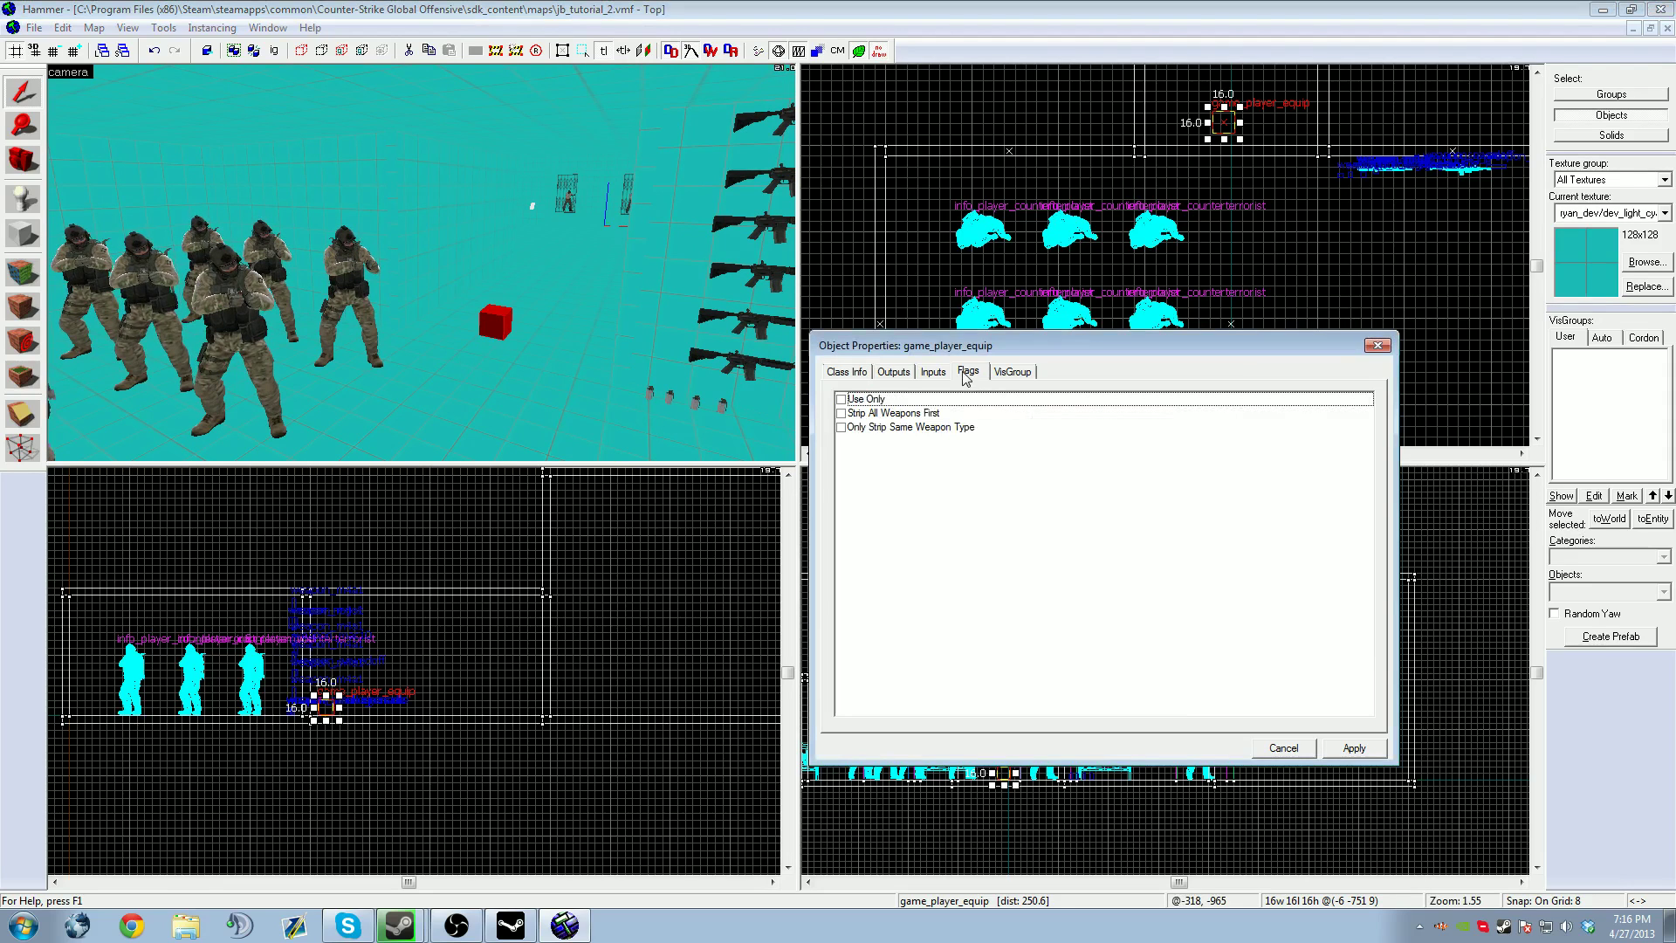
{"action": "left_click", "coordinate": [841, 414]}
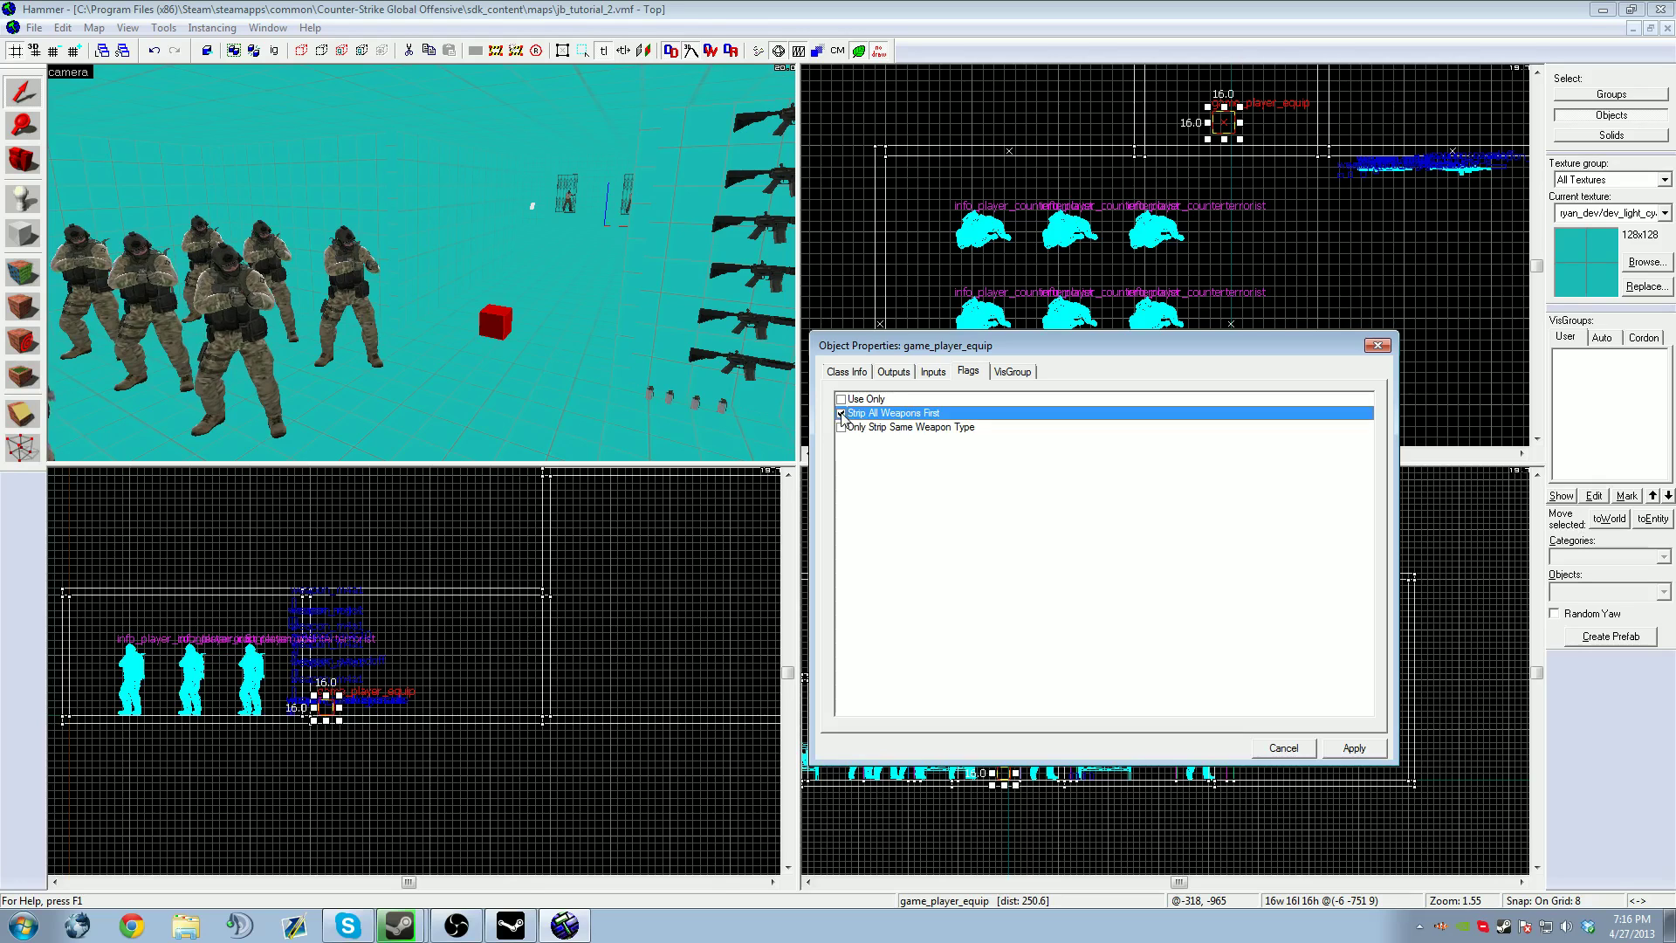
{"action": "left_click", "coordinate": [1331, 750]}
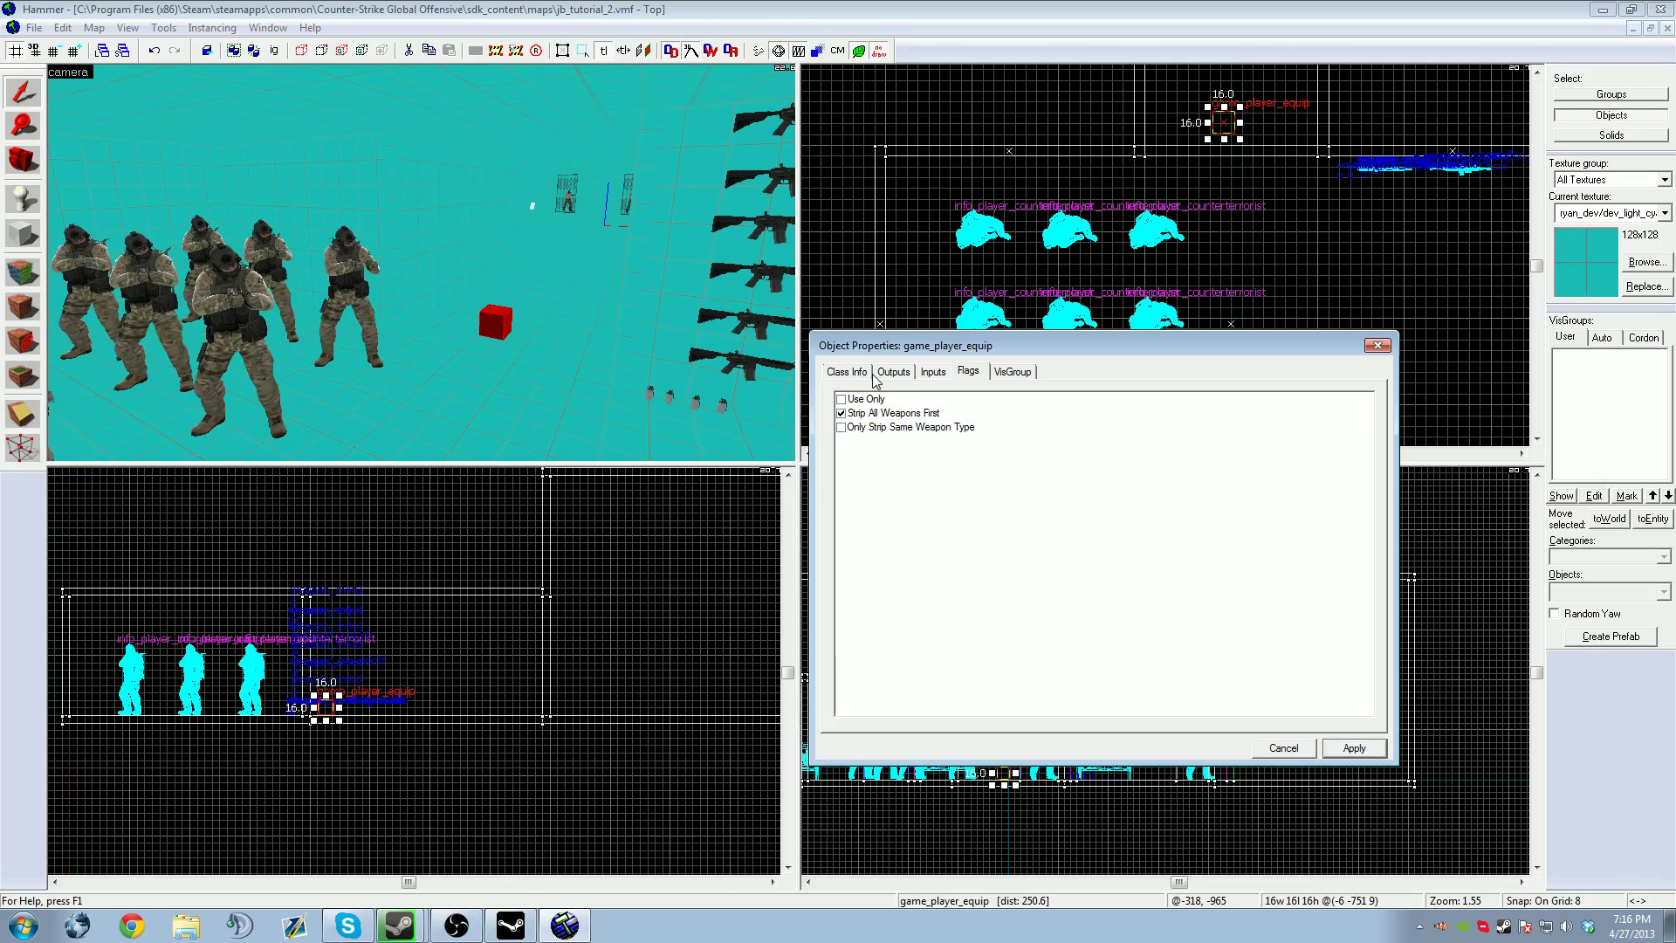
{"action": "left_click", "coordinate": [845, 374]}
{"action": "left_click", "coordinate": [968, 373]}
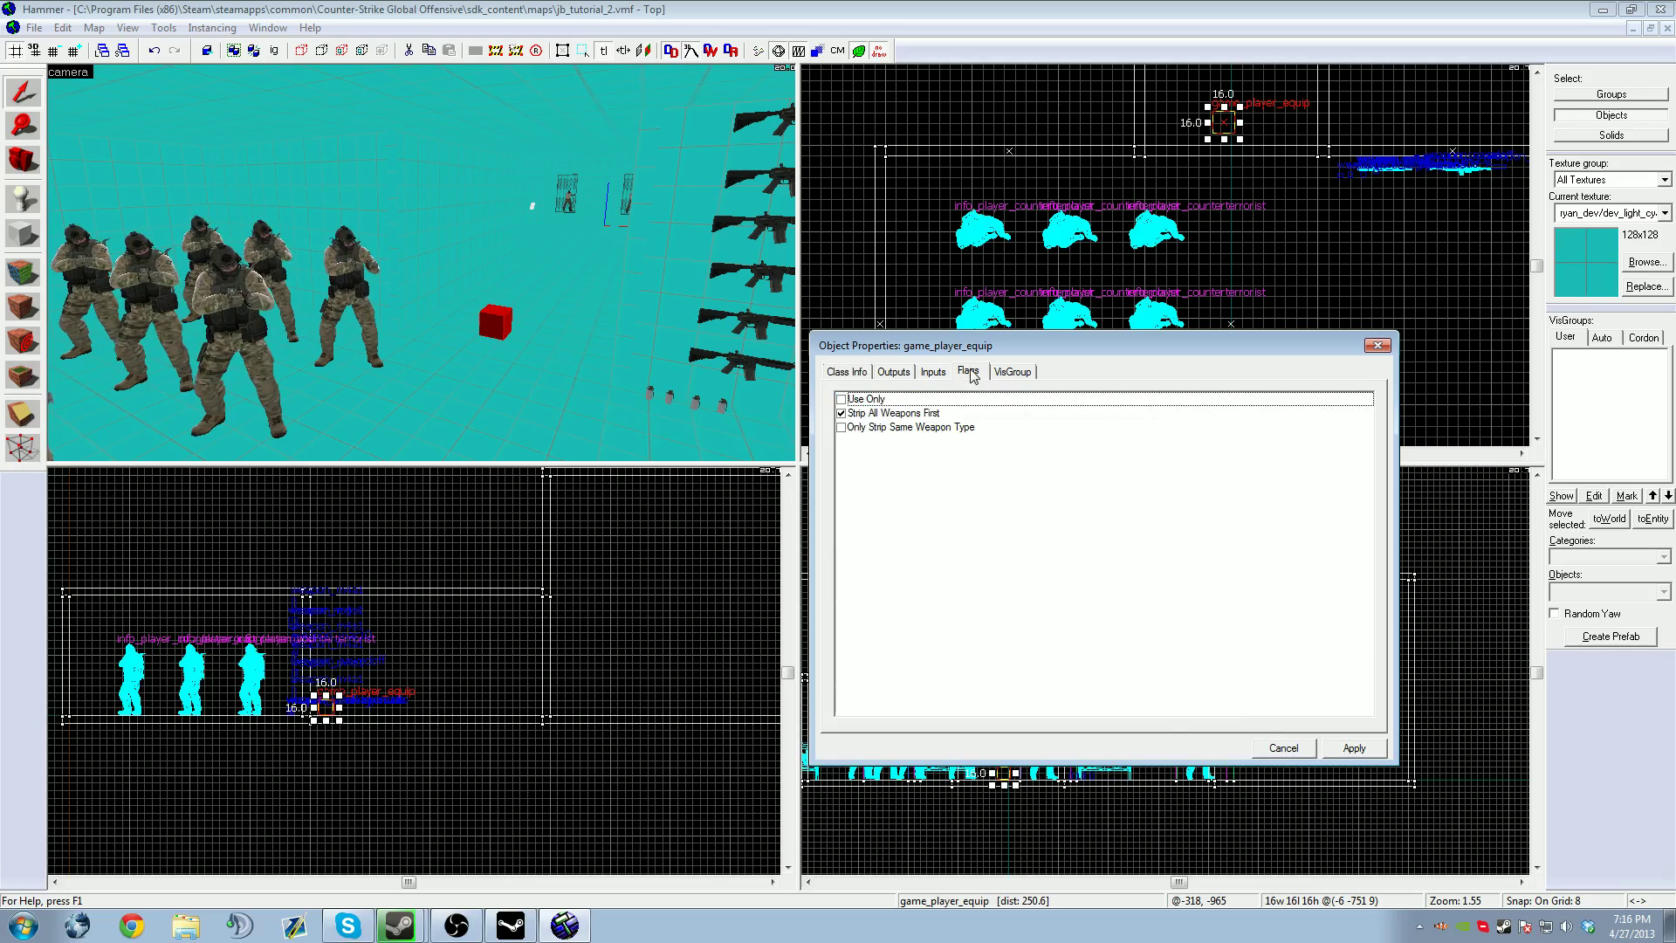
{"action": "left_click", "coordinate": [859, 376]}
{"action": "left_click", "coordinate": [1284, 750]}
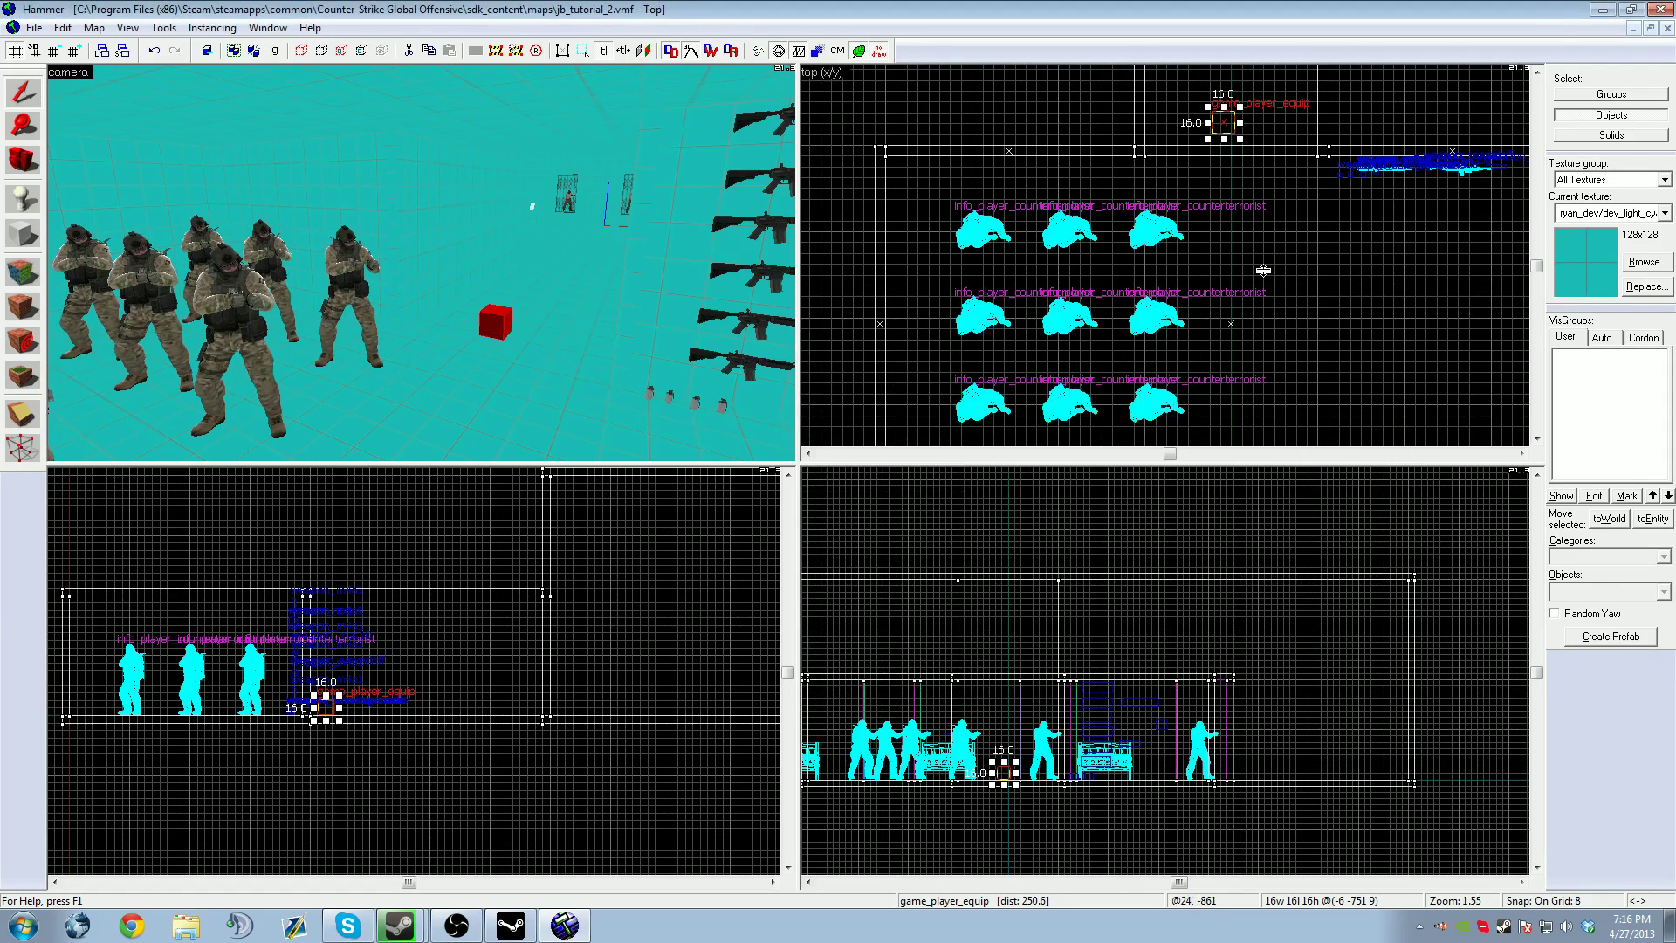
{"action": "left_click", "coordinate": [454, 312]}
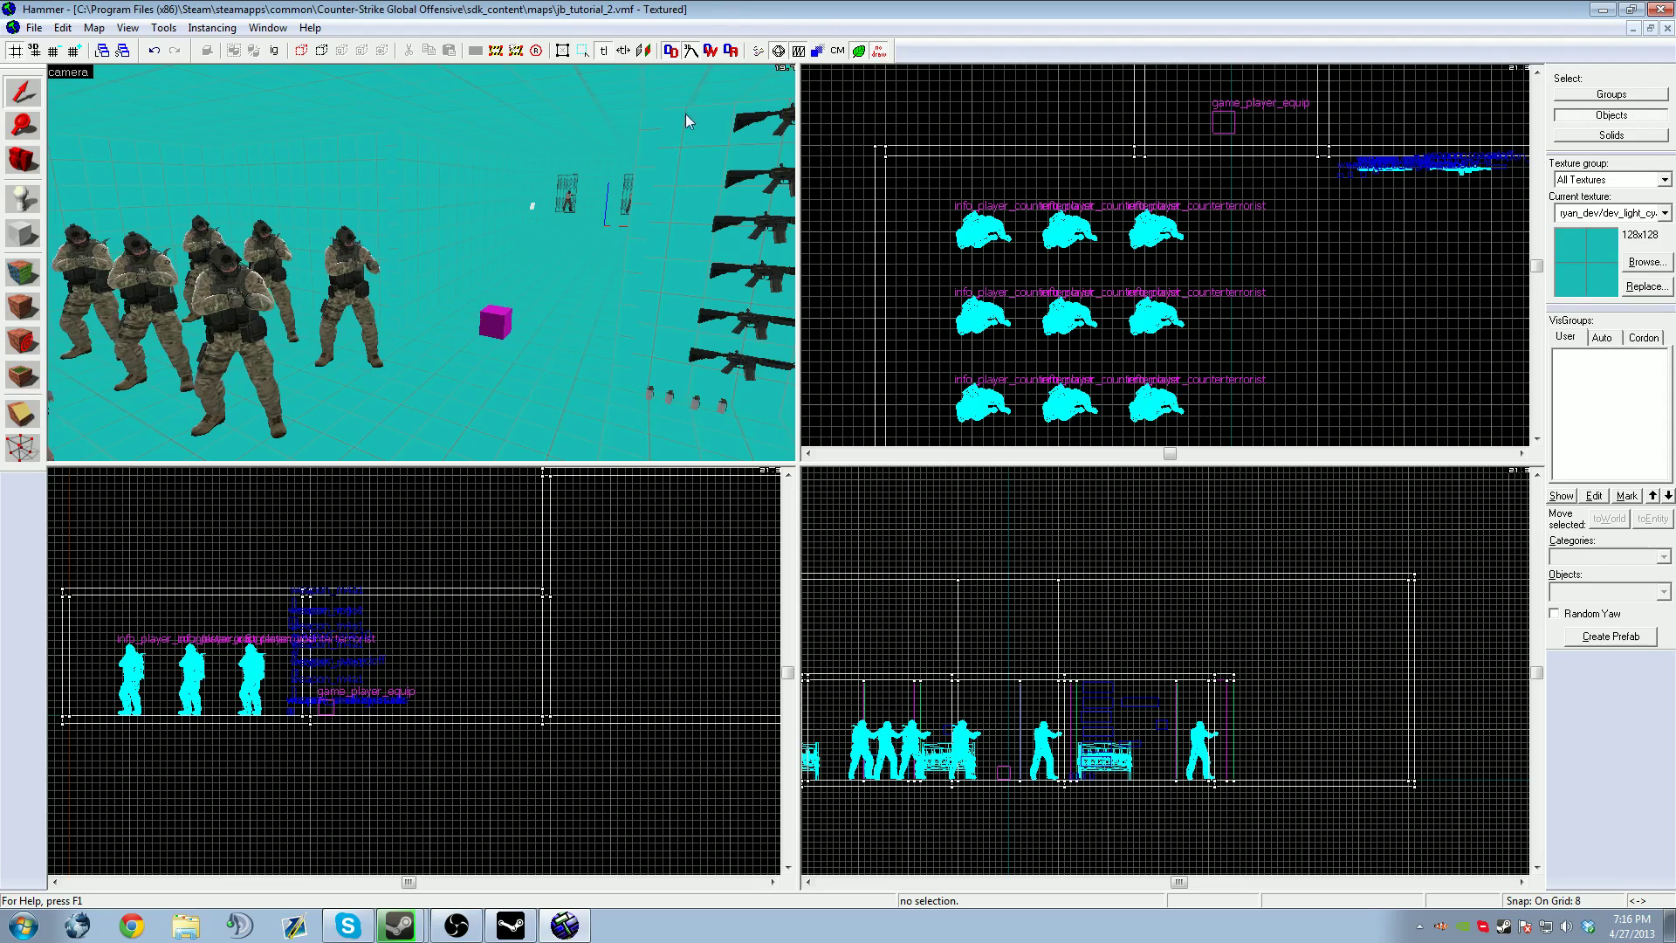
Compile the map with normal BSP, fast VIS and fast RAD, without HDR and without running the game after compiling
{"action": "key", "text": "z"}
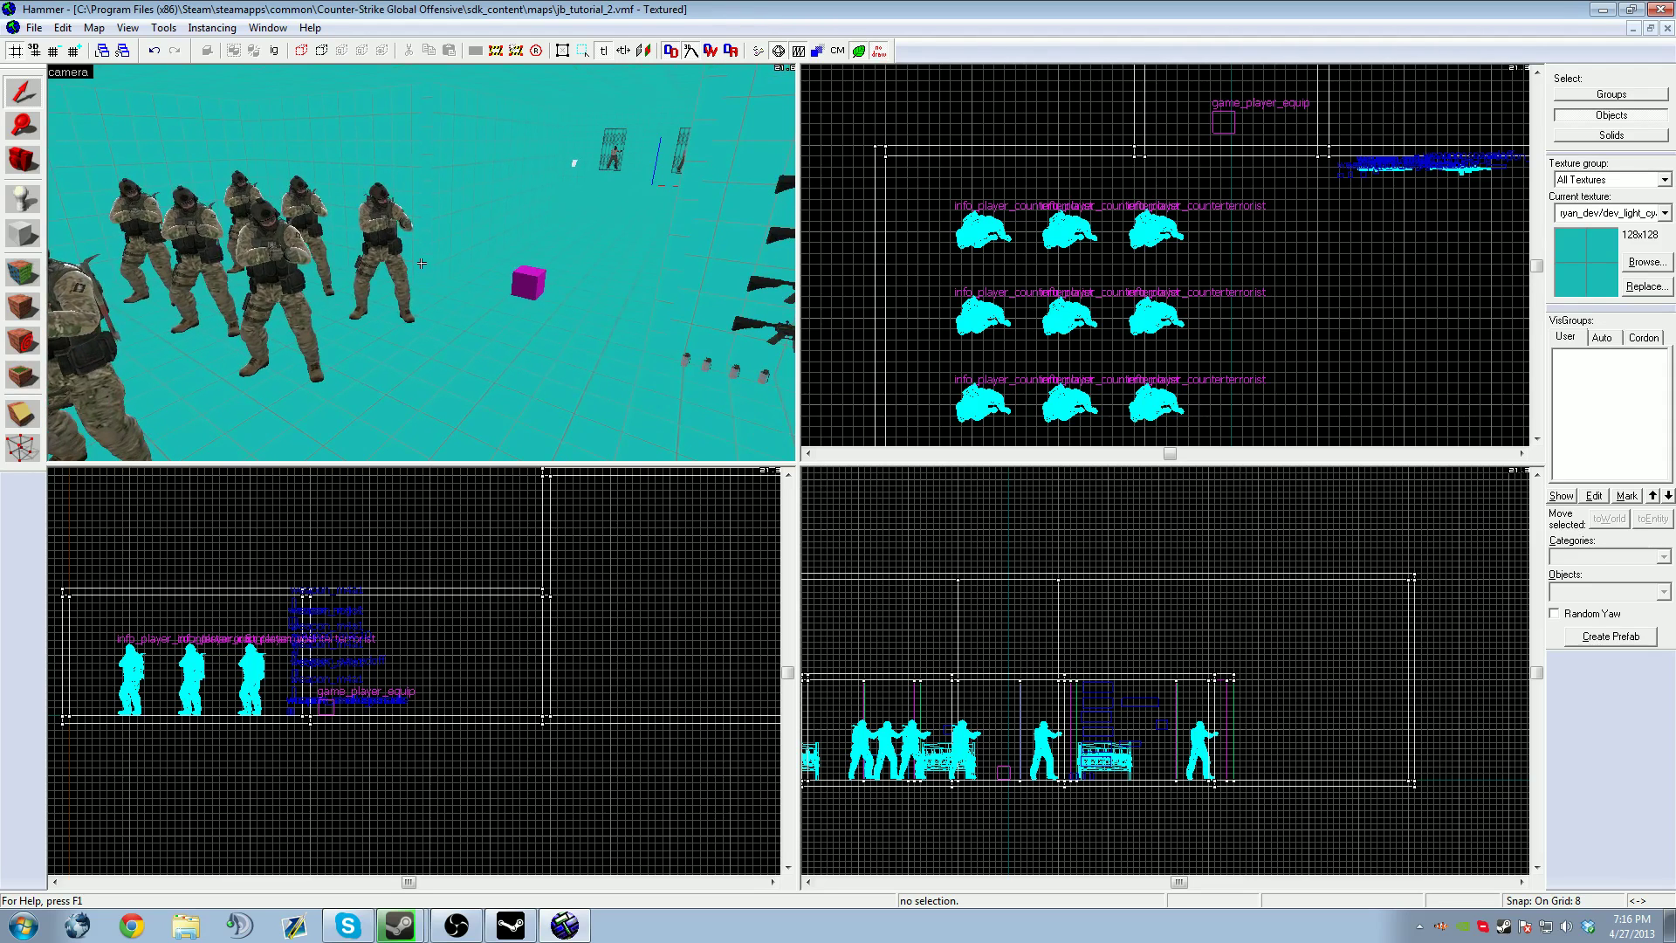
{"action": "key", "text": "Right"}
{"action": "key", "text": "w"}
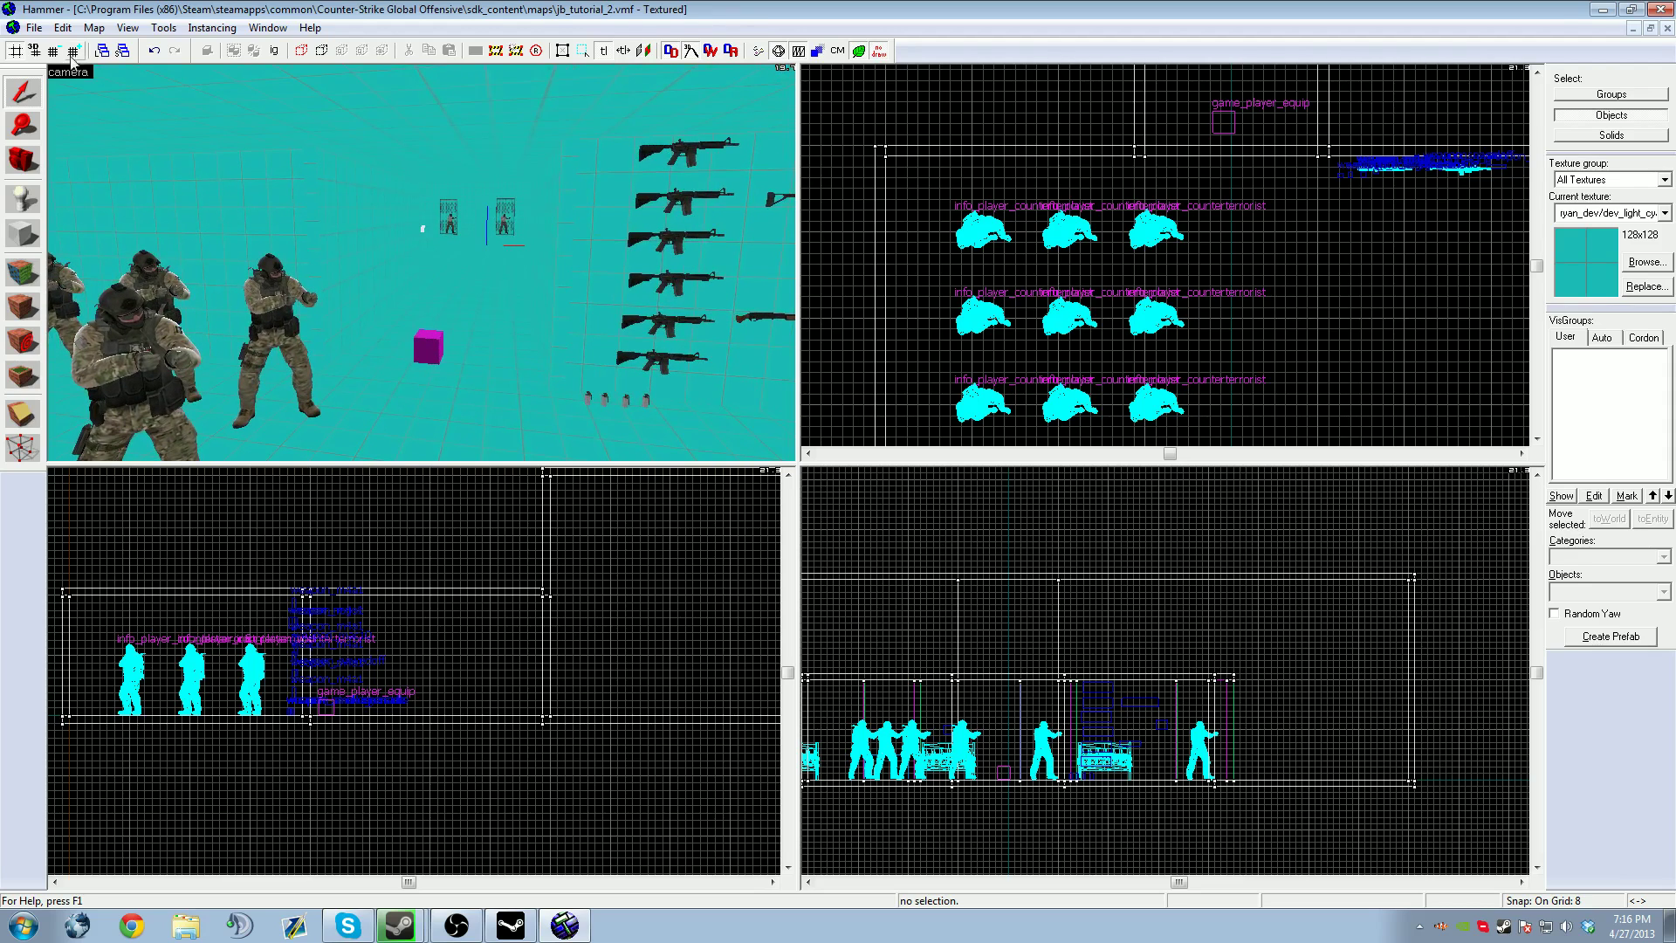
{"action": "left_click", "coordinate": [34, 27]}
{"action": "left_click", "coordinate": [34, 27]}
{"action": "left_click", "coordinate": [35, 27]}
{"action": "left_click", "coordinate": [90, 241]}
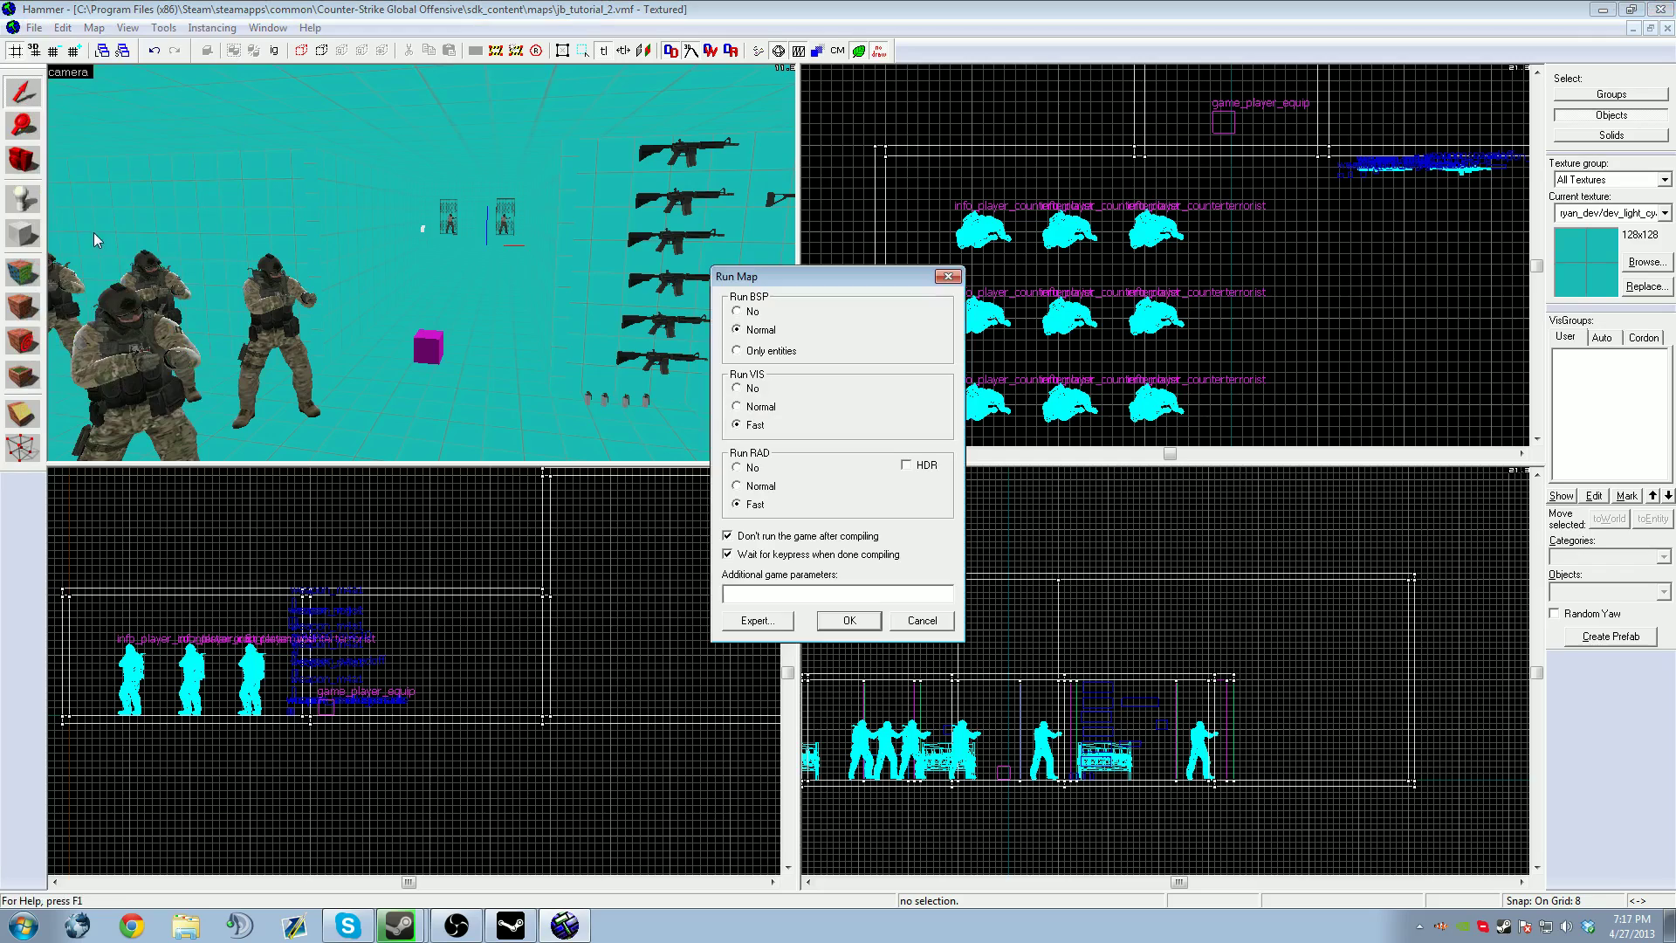
{"action": "left_click", "coordinate": [833, 621]}
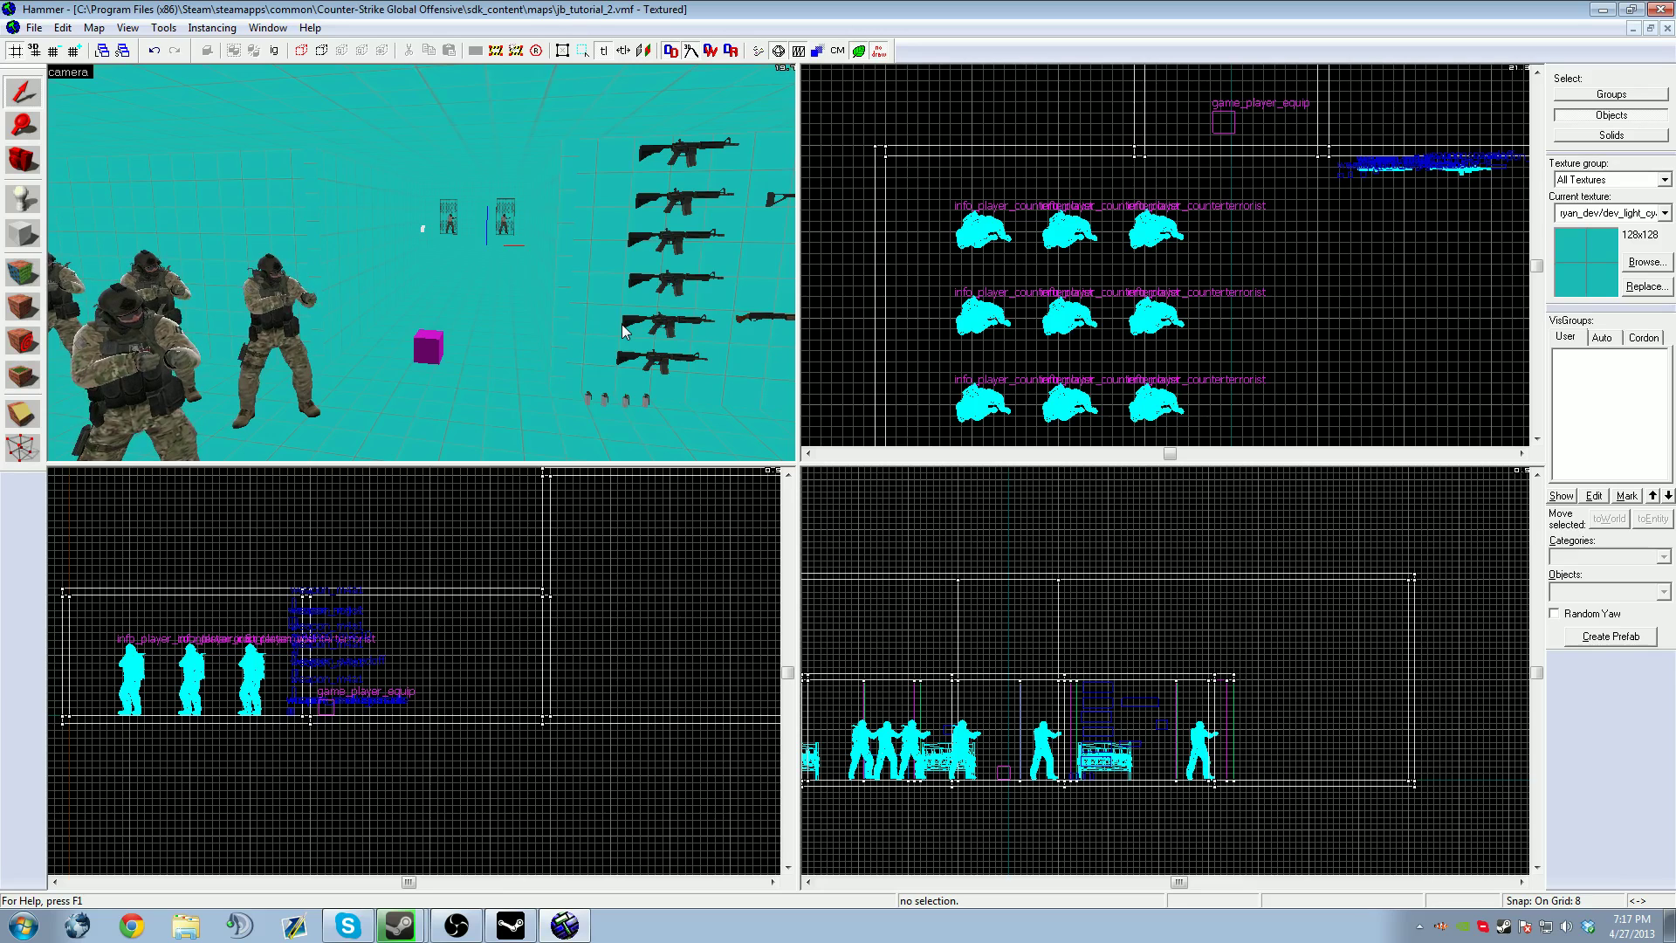
Select the game_player_equip entity between the counter-terrorist spawns and the weapon wall
{"action": "left_click", "coordinate": [428, 347]}
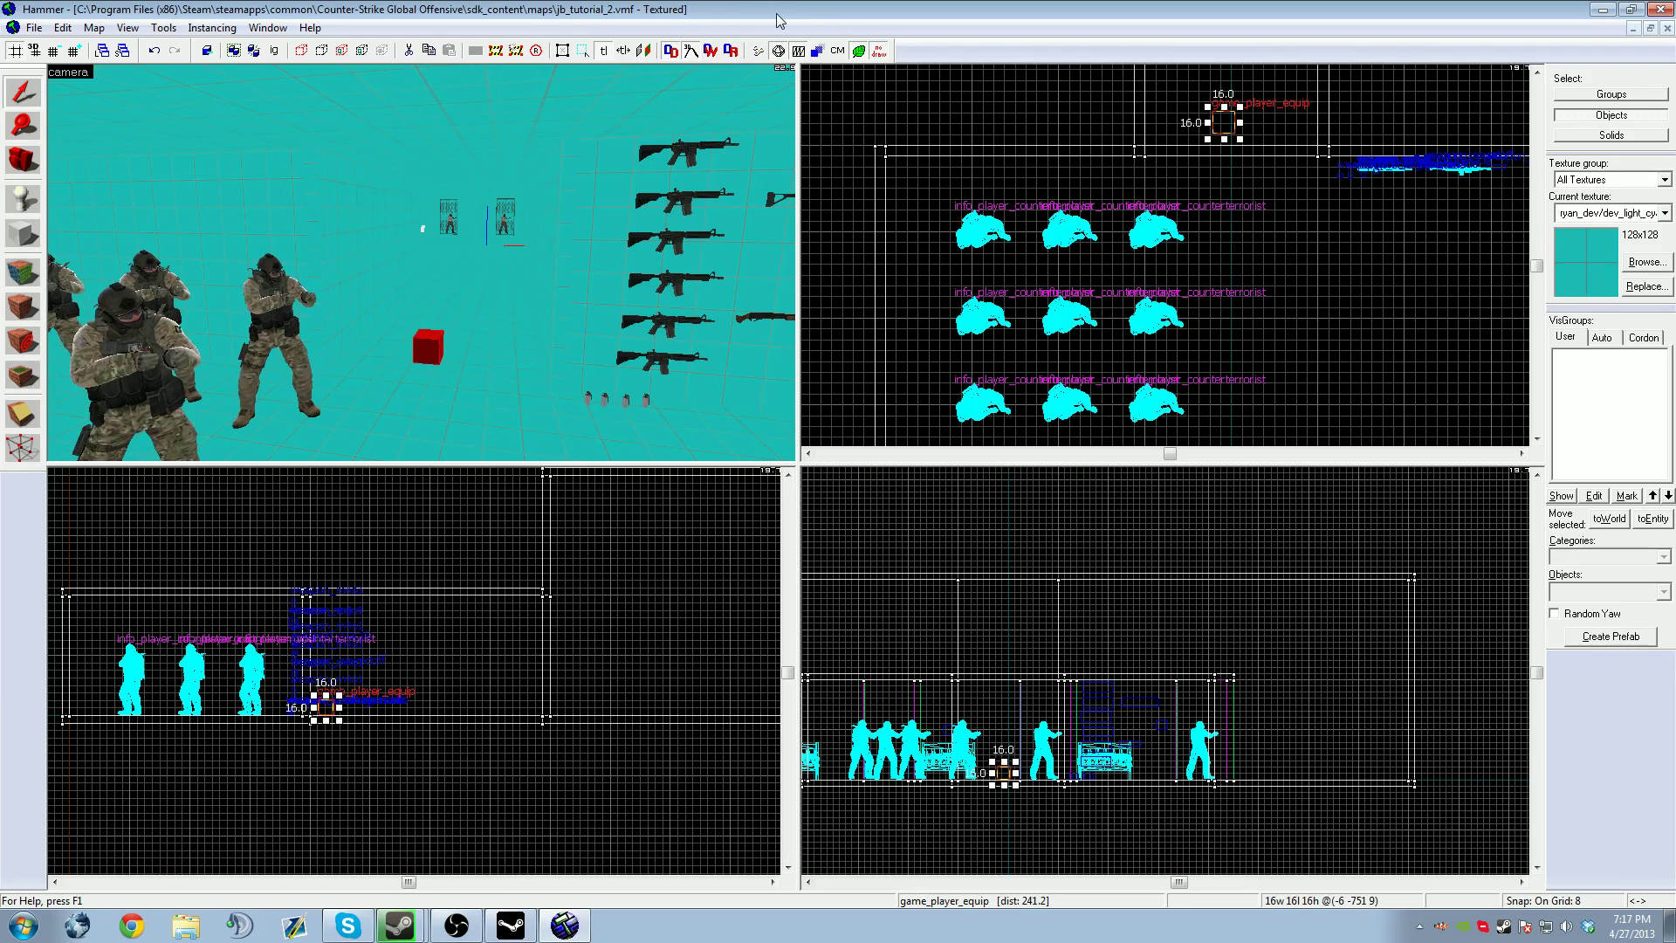